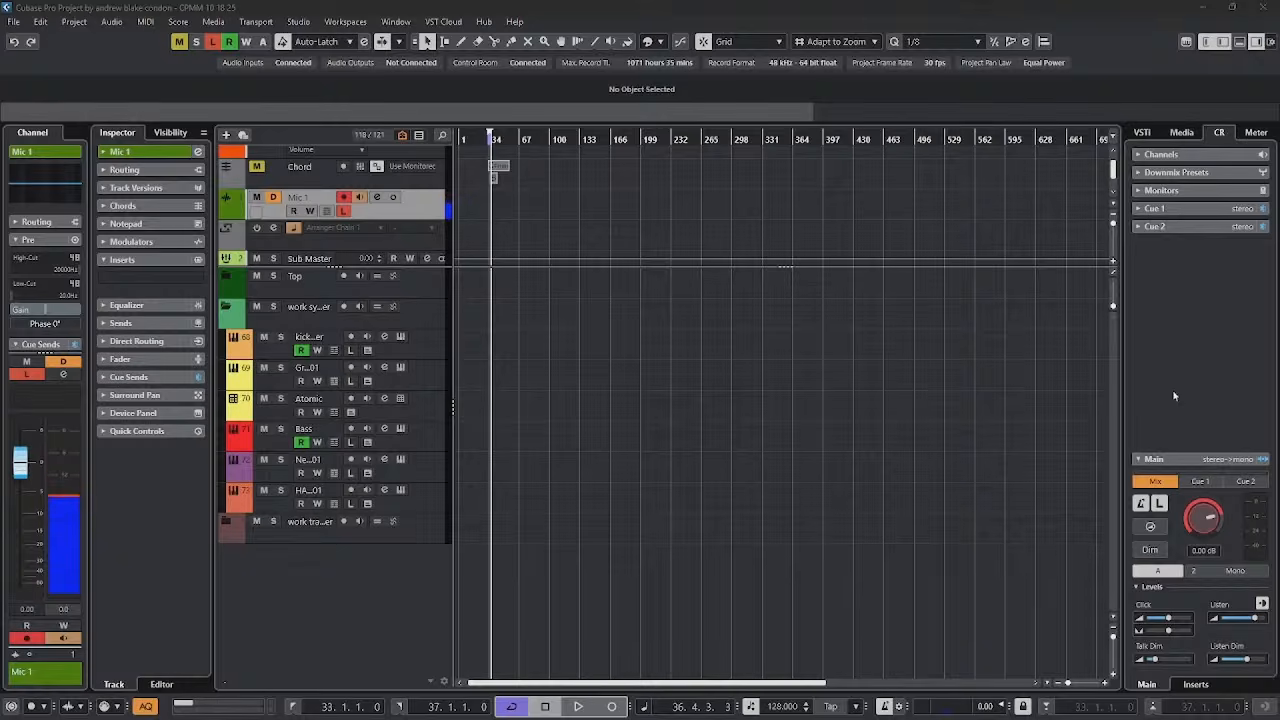
left_click(1174, 397)
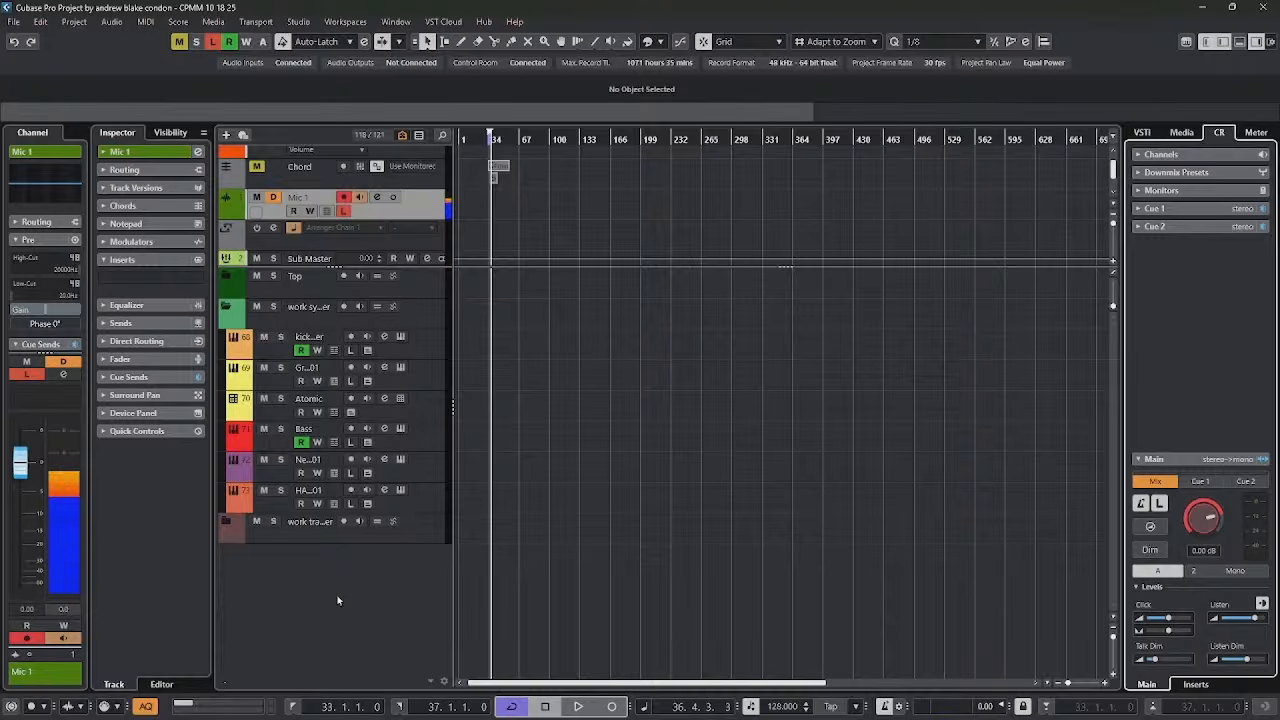
key("ctrl+shift+s")
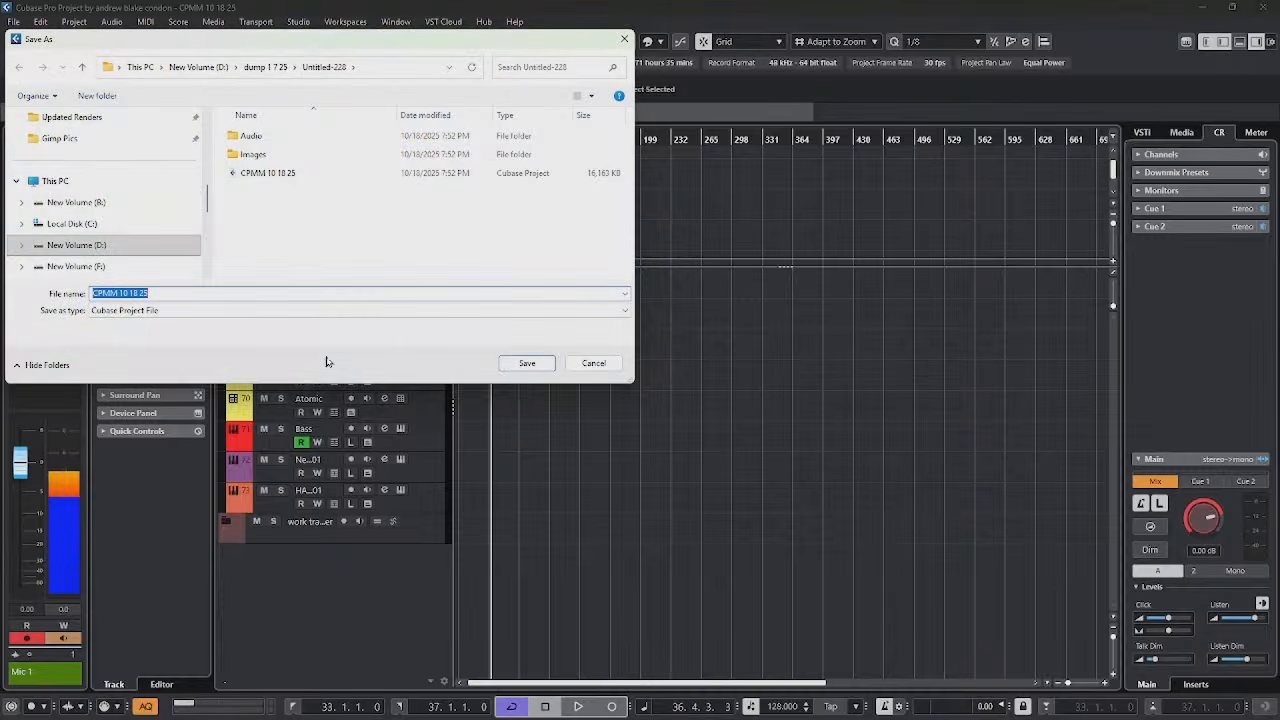
key("Escape")
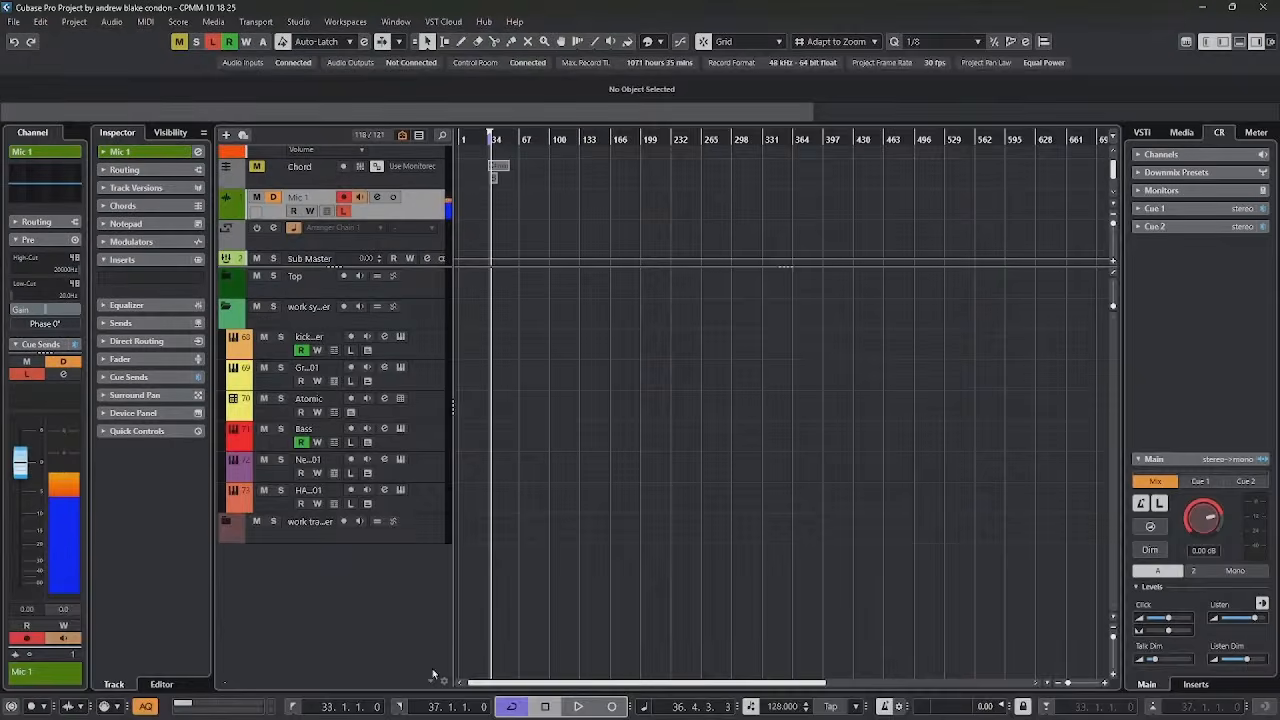
Step: Expand the work trax folder and its guit work subfolder, and select the guit 2 track
left_click(430, 537)
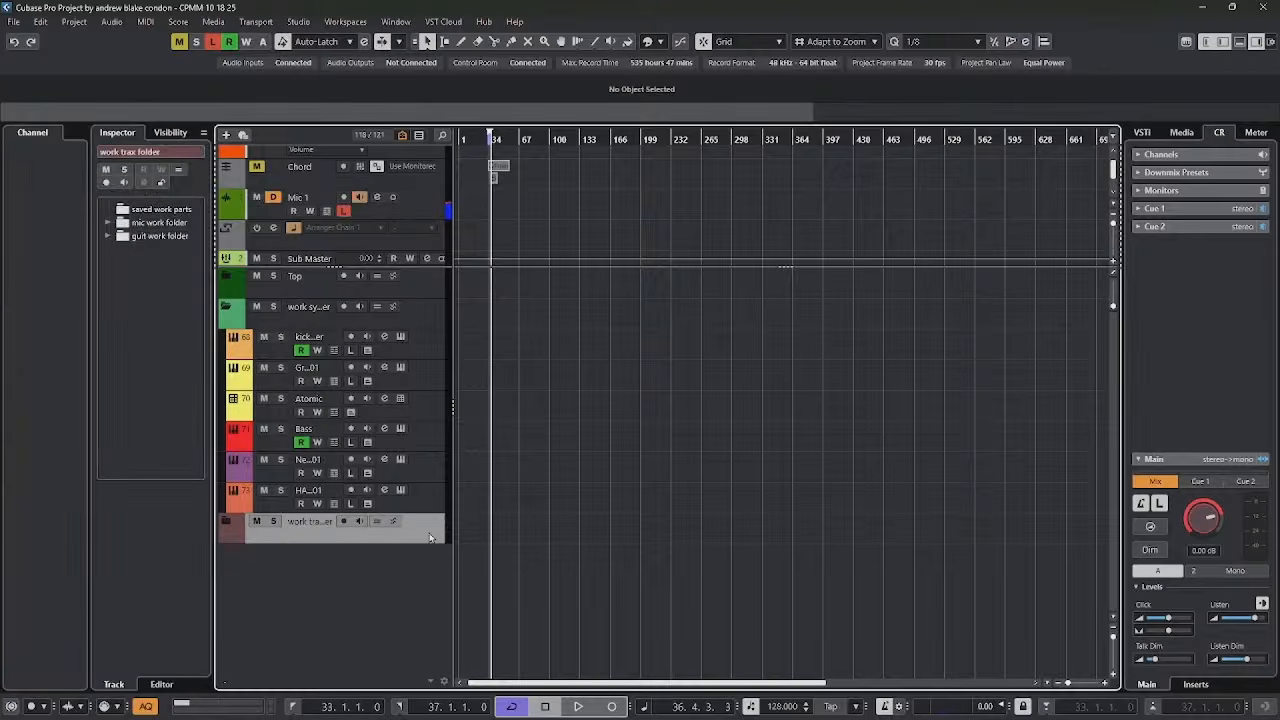
left_click(232, 370)
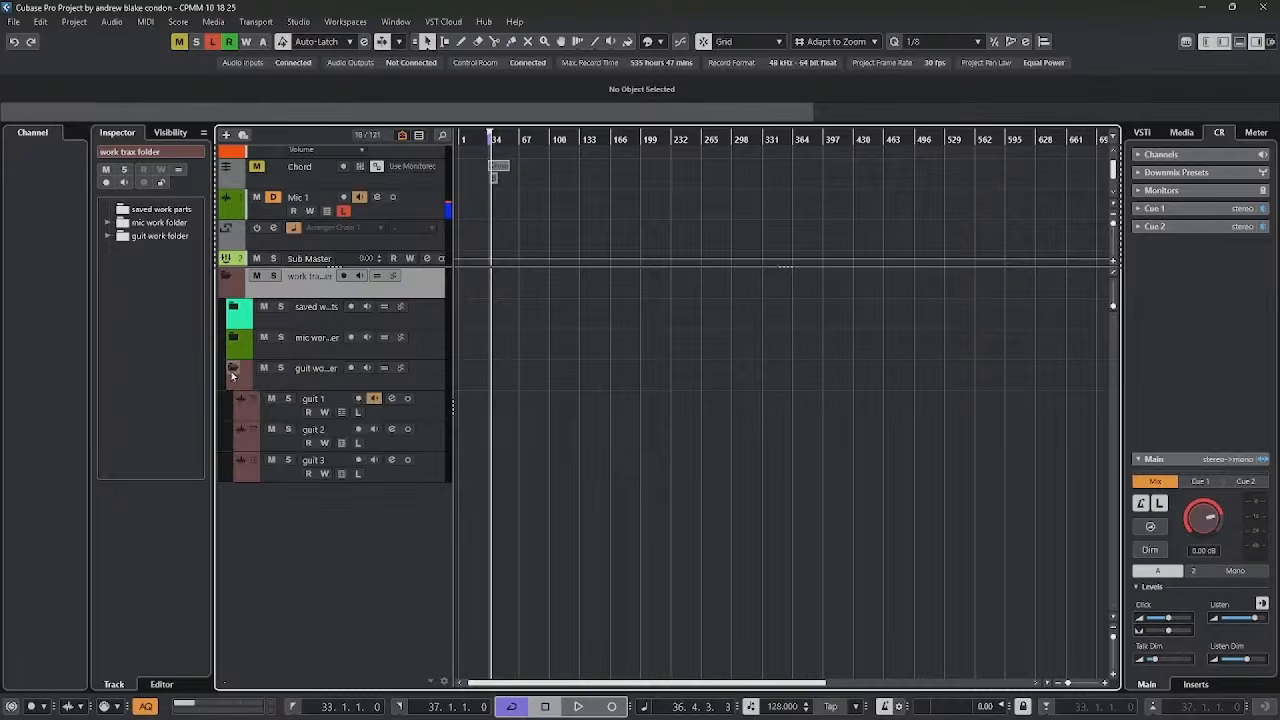
left_click(417, 450)
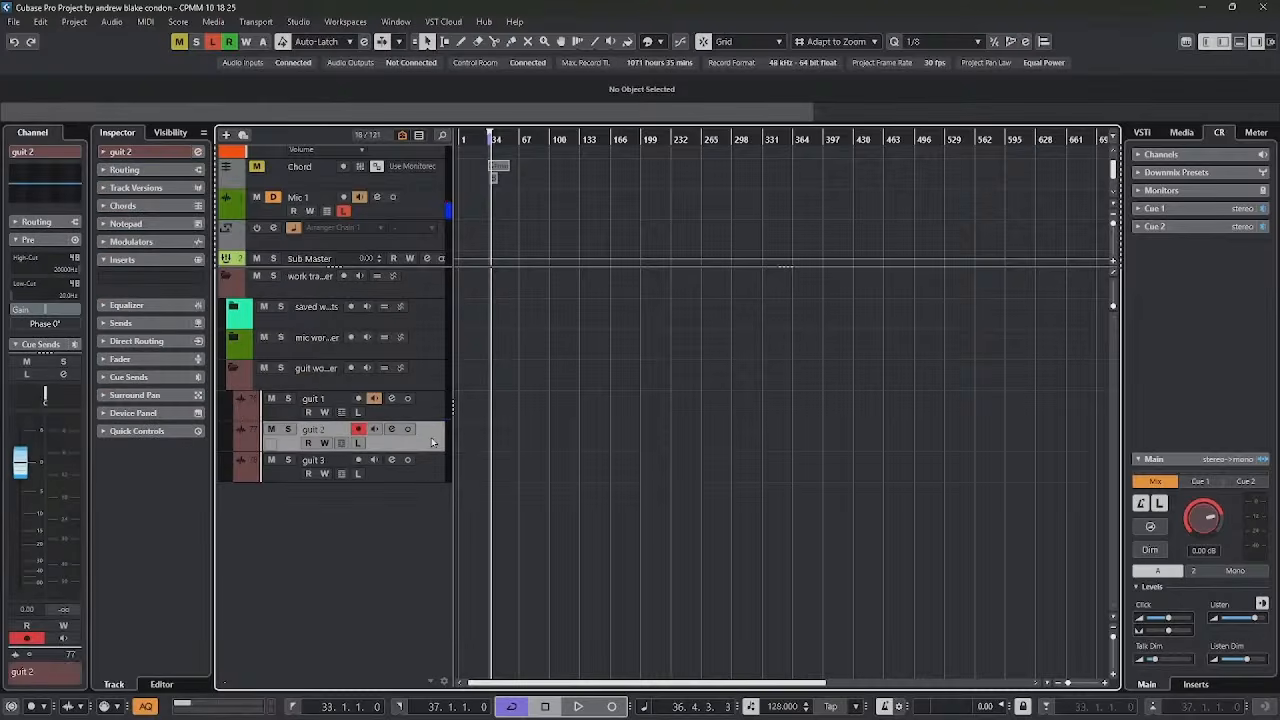
Step: Open the MixConsole and save the window layout as a global workspace named "mixer on top"
key("F3")
left_click_drag(65, 435, 66, 434)
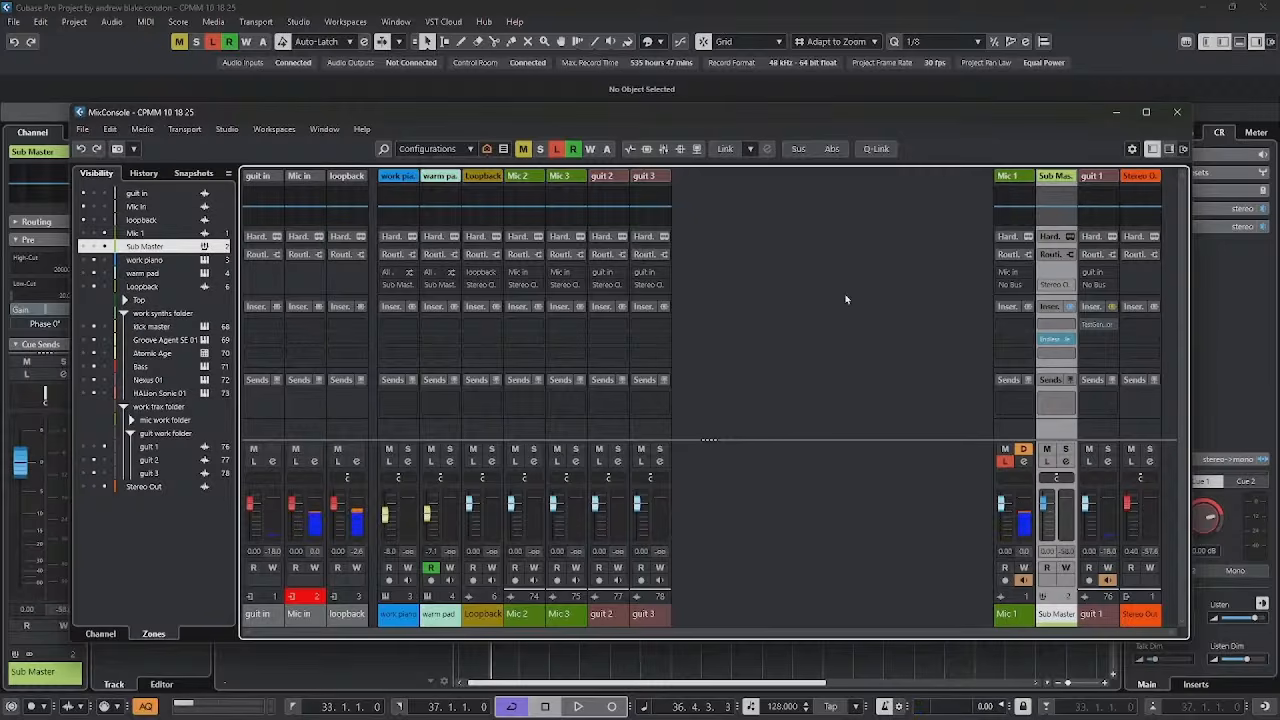
key("ctrl+KP_0")
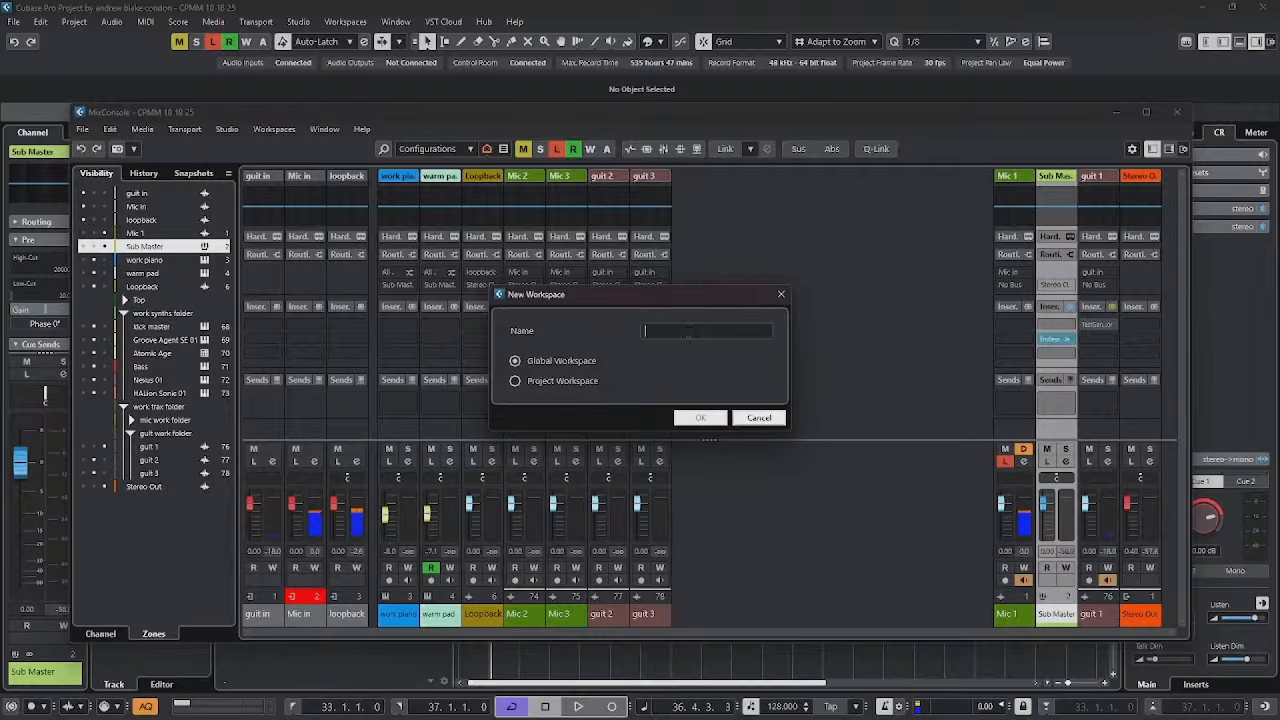
type("mixer on top")
left_click(698, 419)
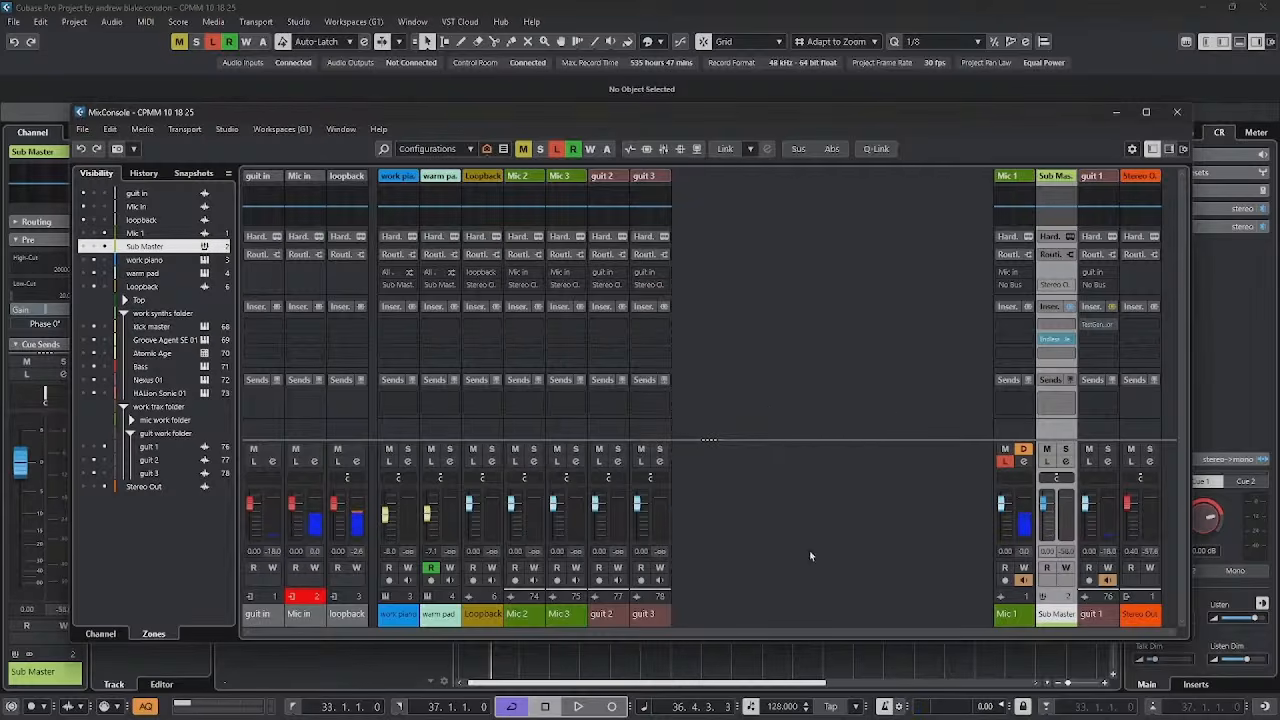
Step: Record a short test take on the guit 2 track and undo it
key("KP_Multiply")
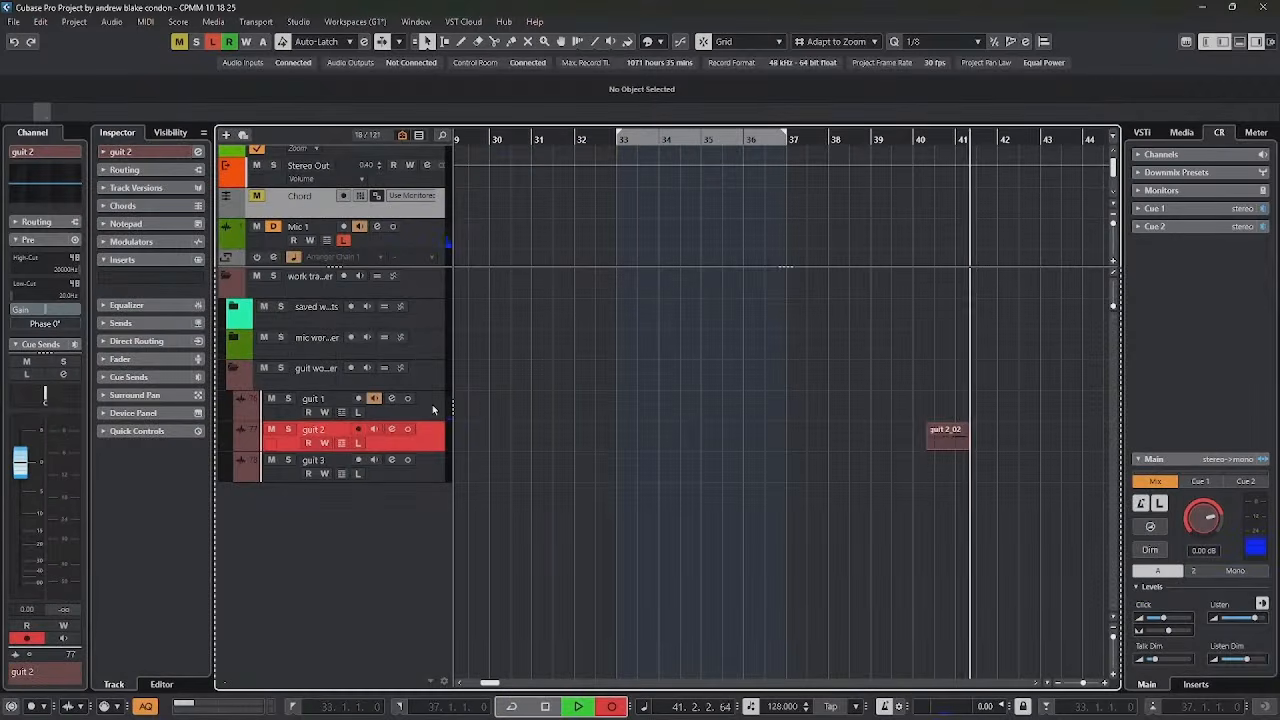
key("space")
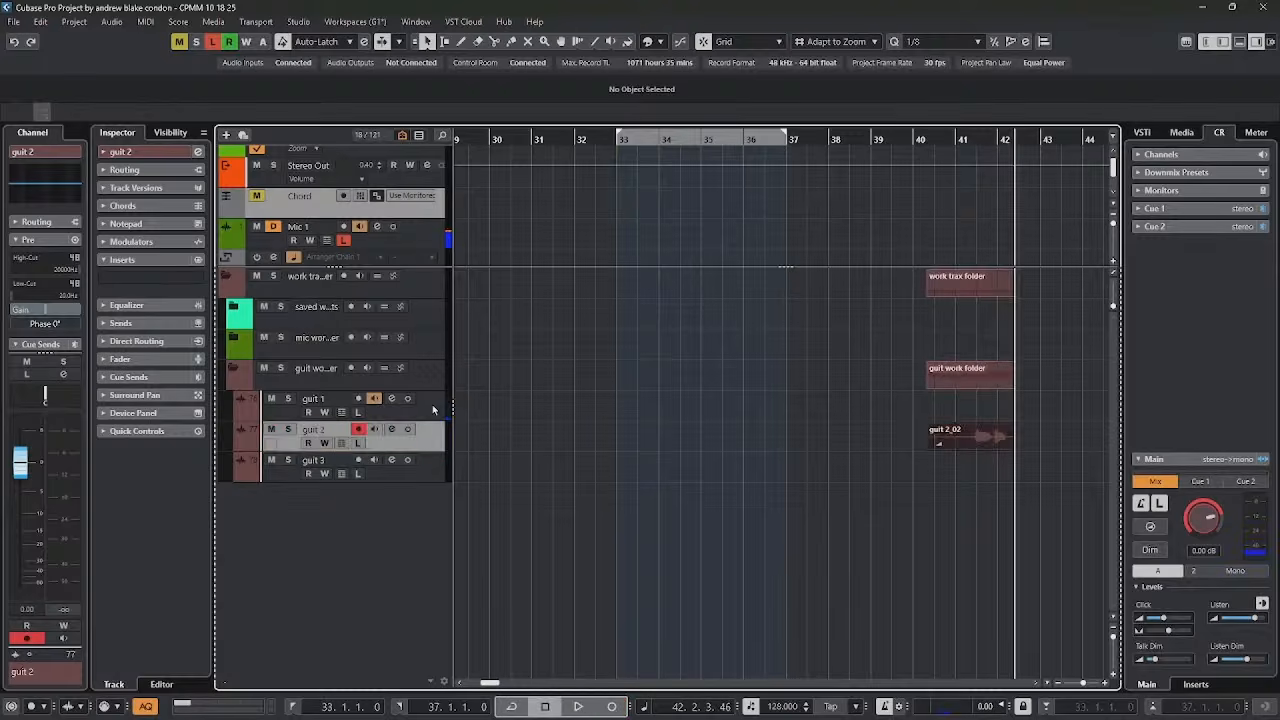
key("ctrl+z")
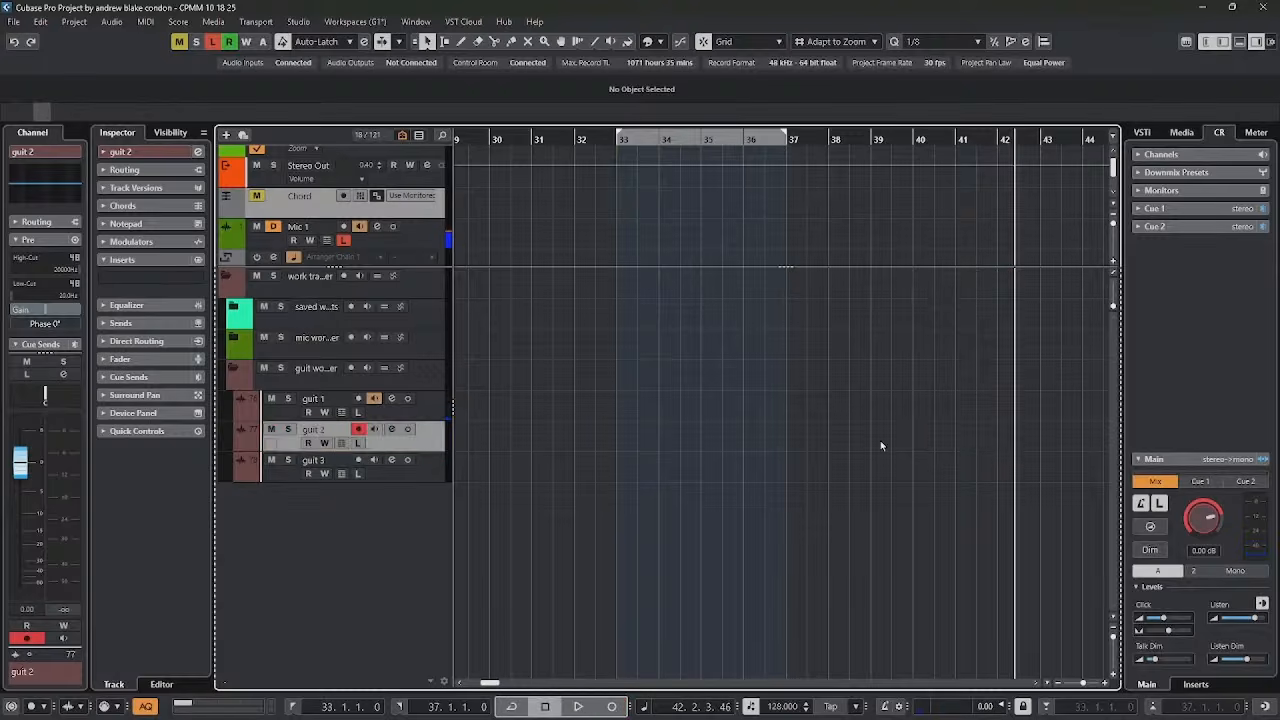
Step: Record a new guitar take on the guit 2 track, trim its start to bar 45 and play it back
key("KP_Multiply")
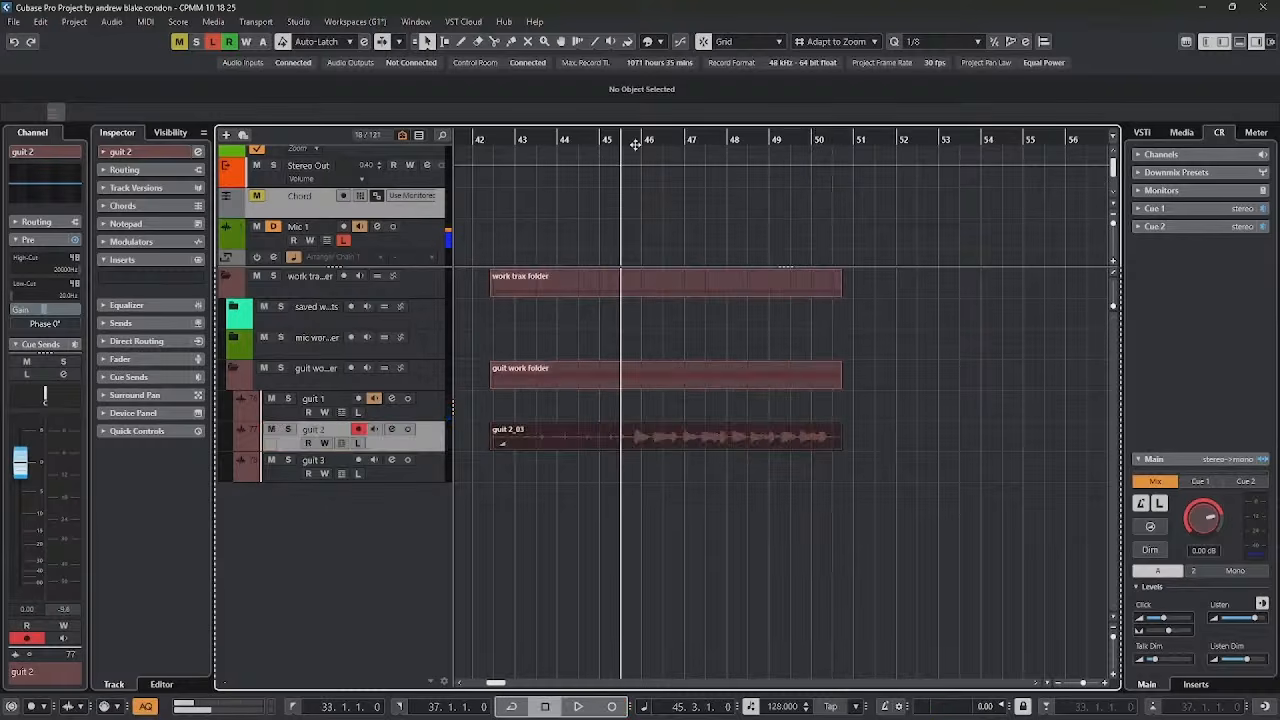
key("space")
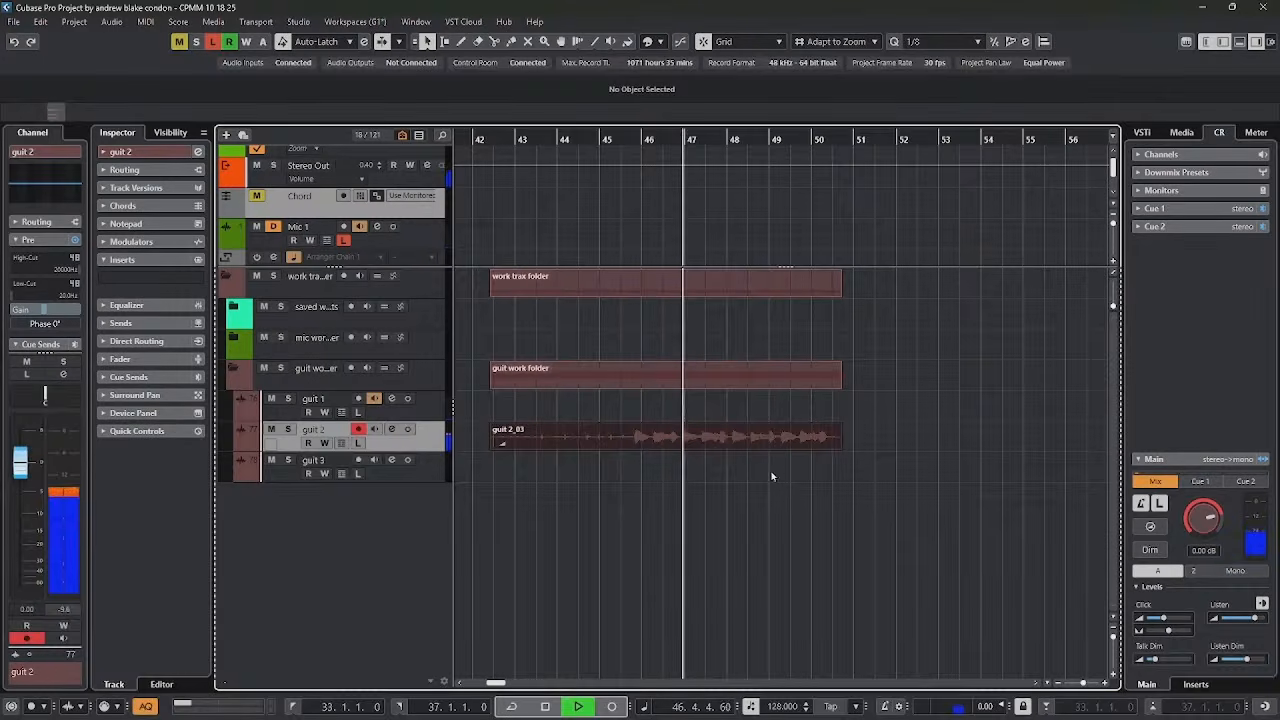
key("space")
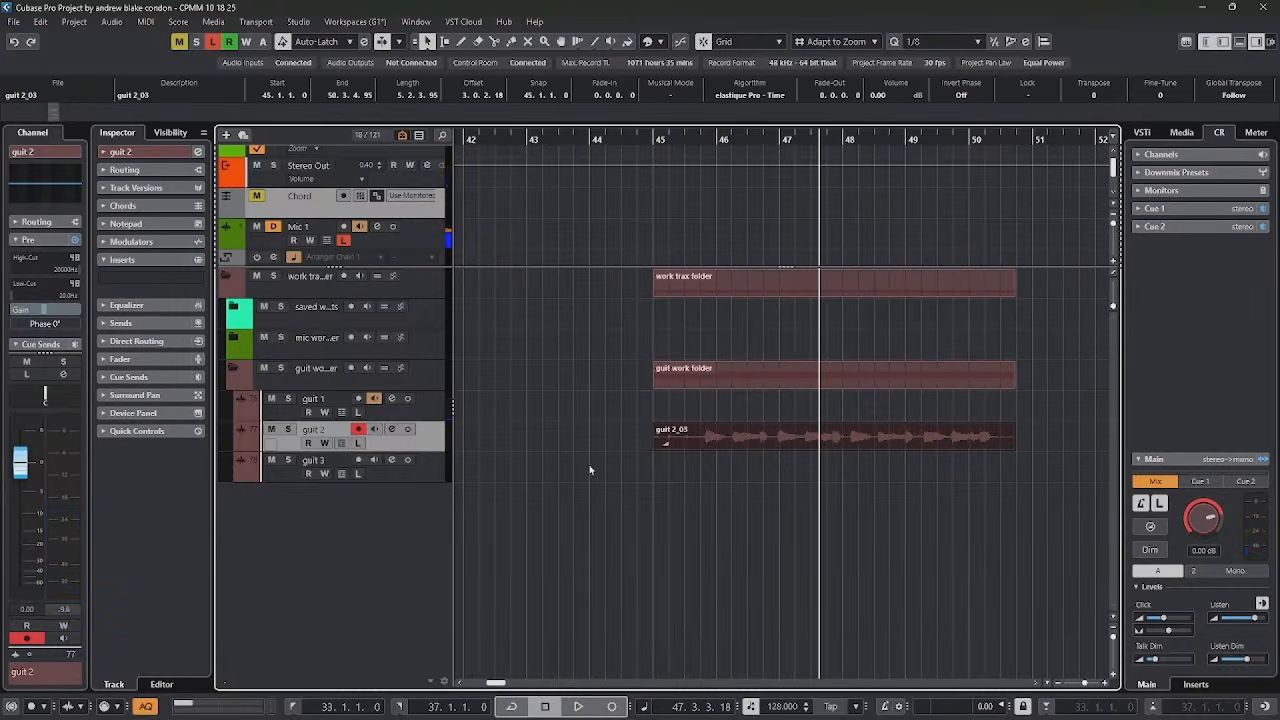
Step: Analyze the tempo of the guit 2_03 event with Tempo Detection and play the result
left_click(75, 22)
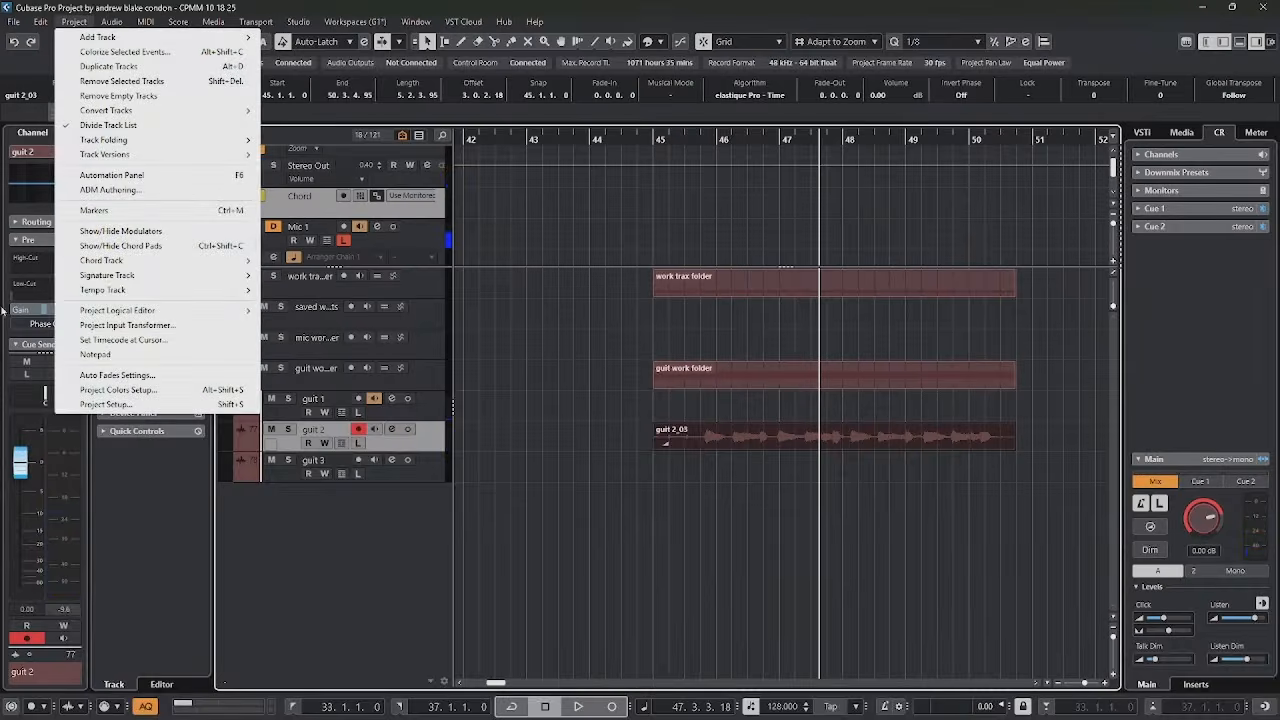
mouse_move(97, 292)
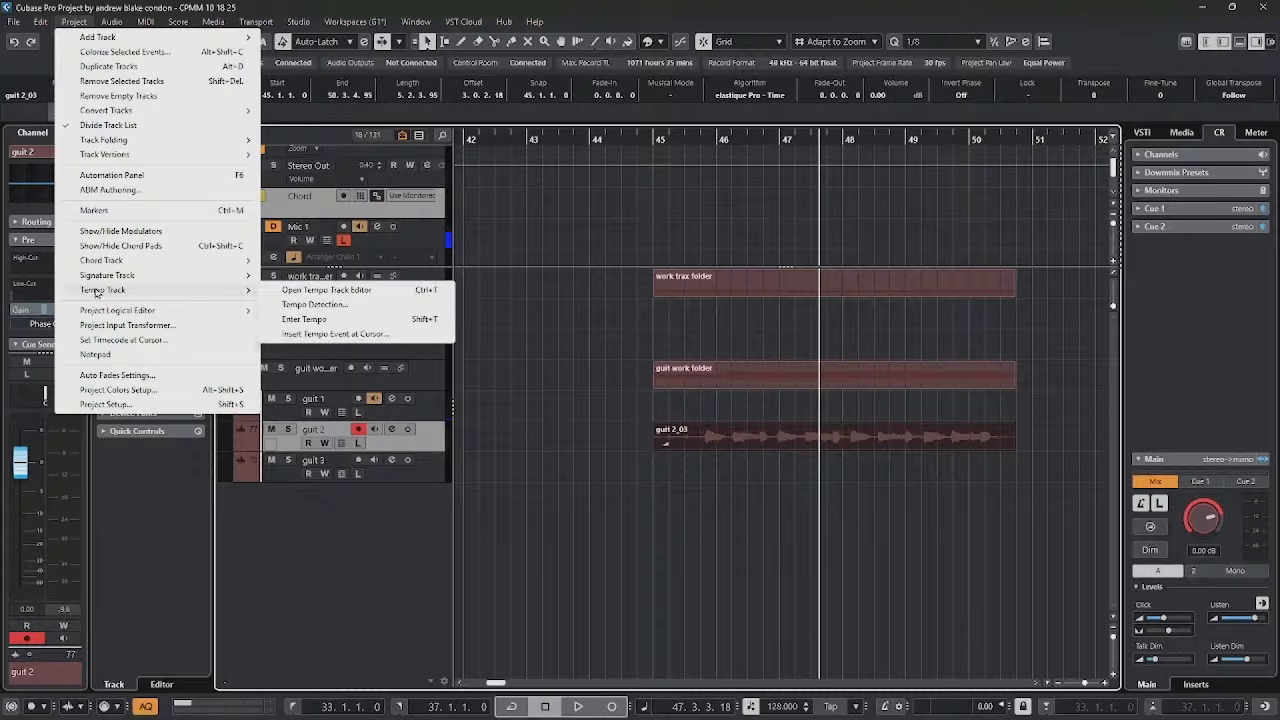
left_click(335, 305)
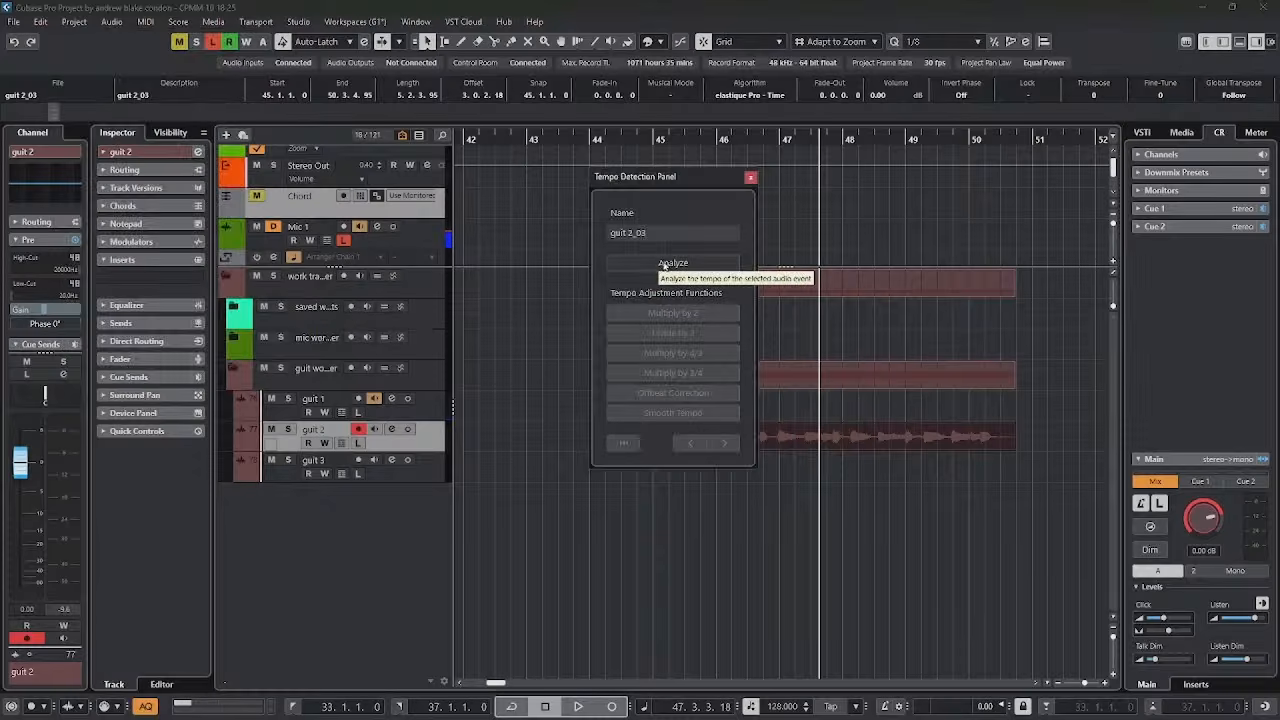
left_click(661, 263)
key("space")
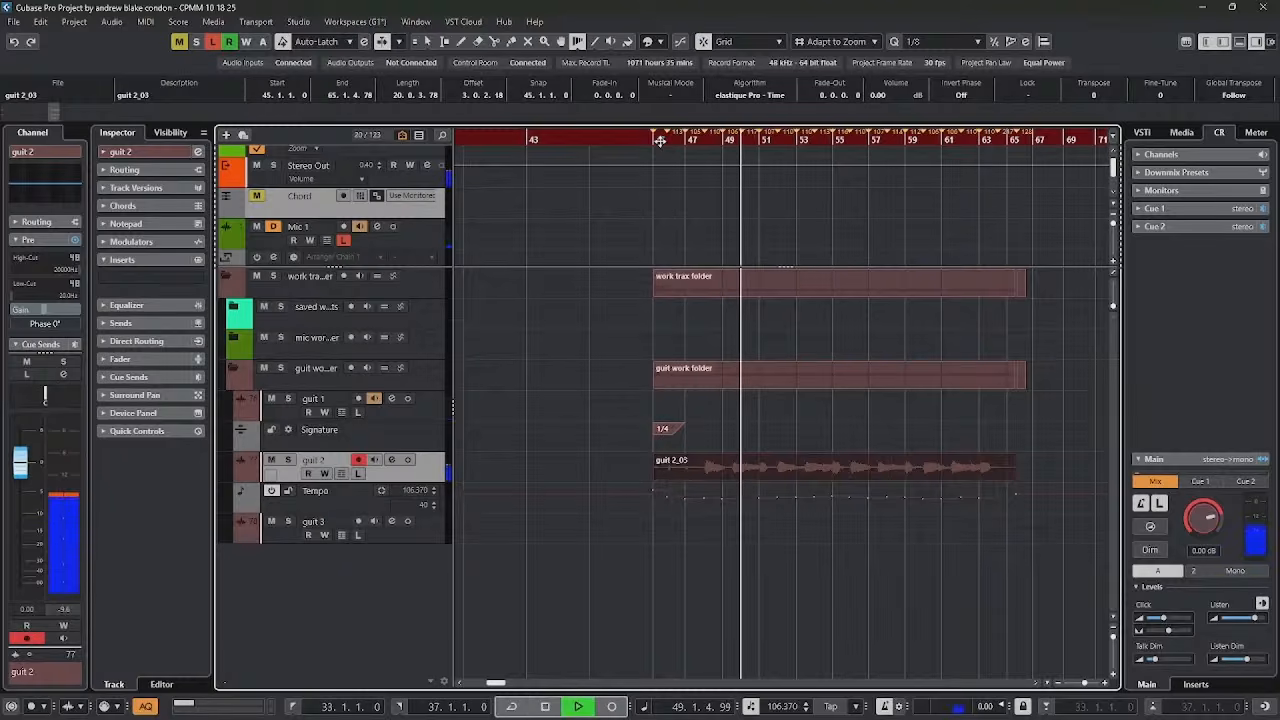
Step: Apply Set Definition From Tempo to the guit 2_03 event
left_click(112, 22)
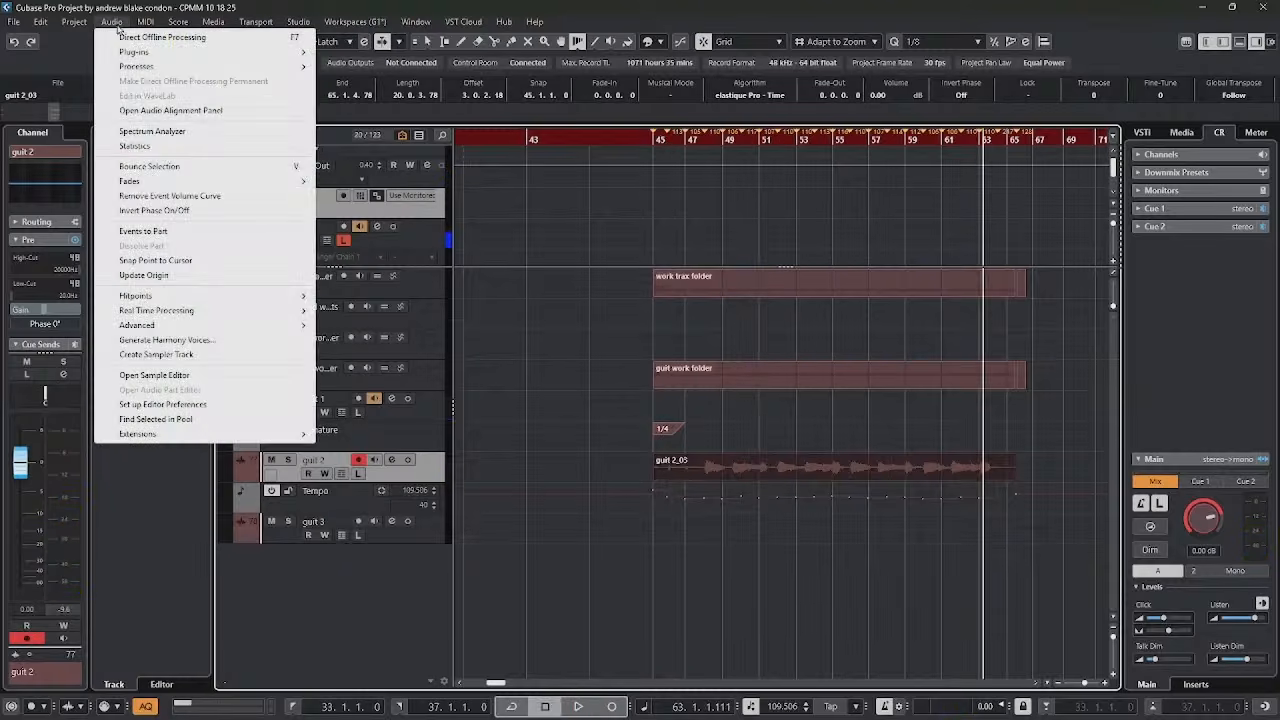
mouse_move(152, 330)
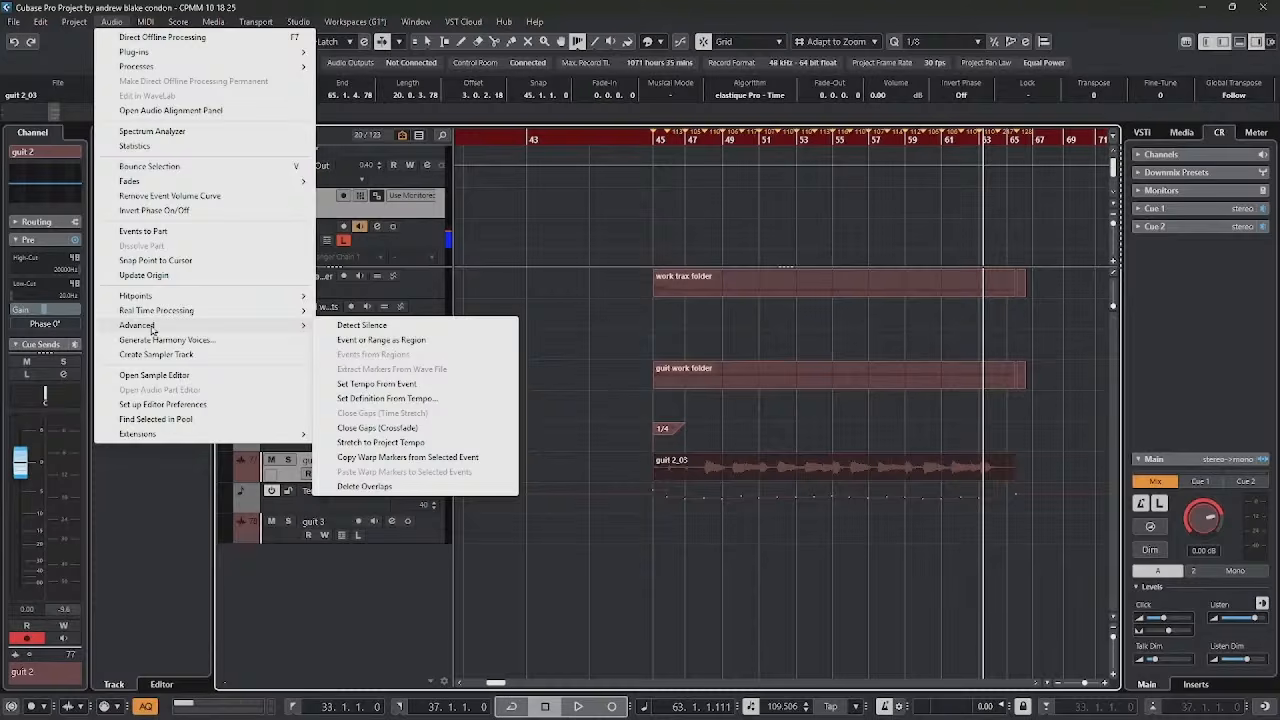
left_click(397, 400)
left_click(662, 452)
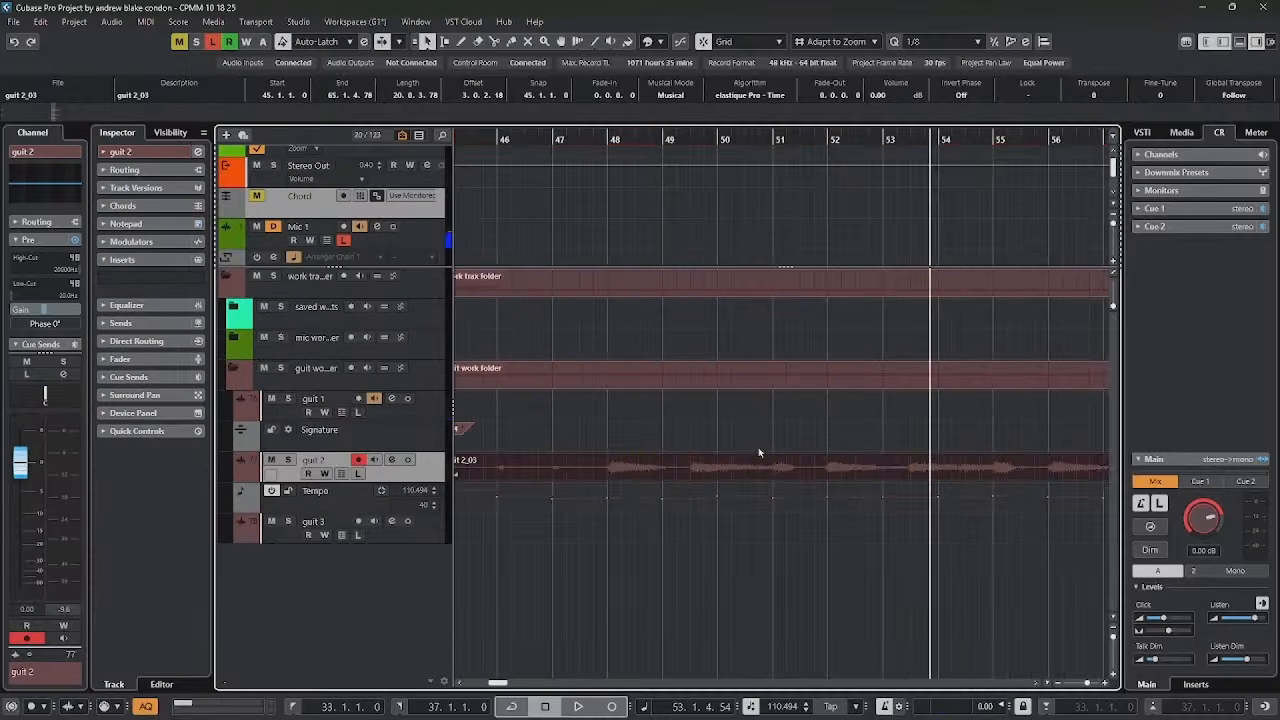
Step: Draw a 4/4 time signature event at bar 48 on the Signature track
right_click(648, 429)
left_click(686, 429)
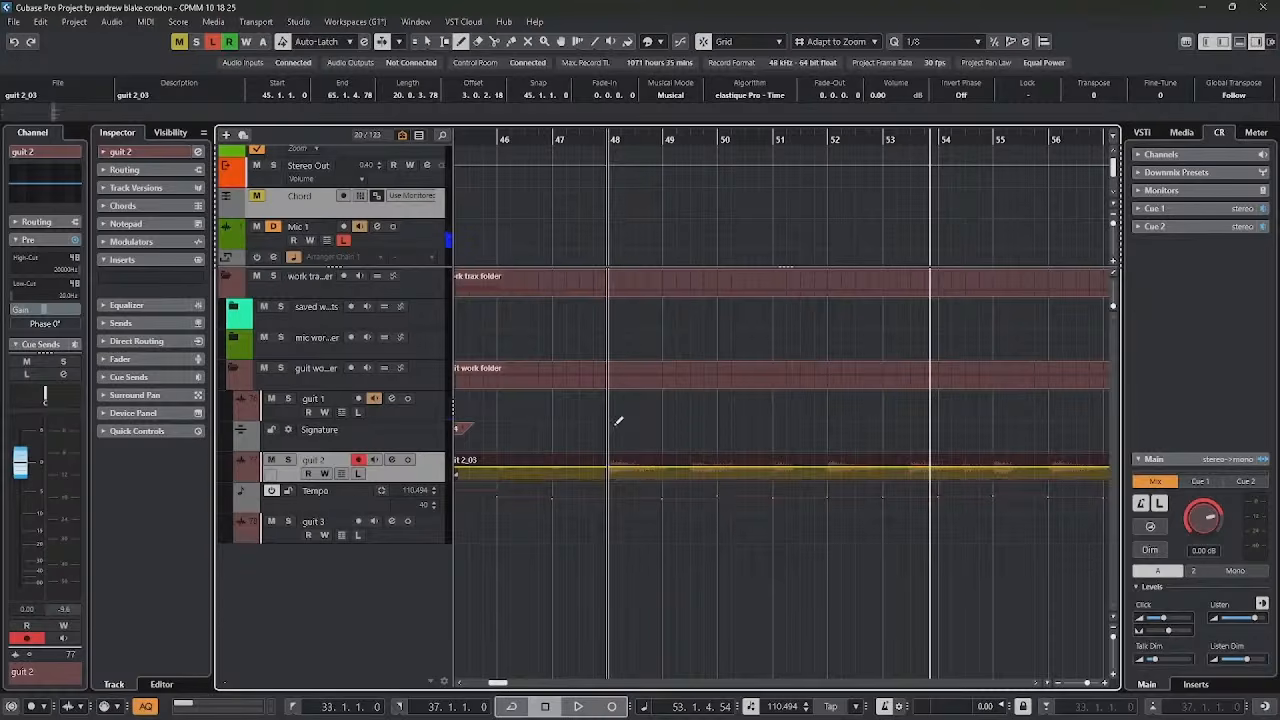
left_click(613, 427)
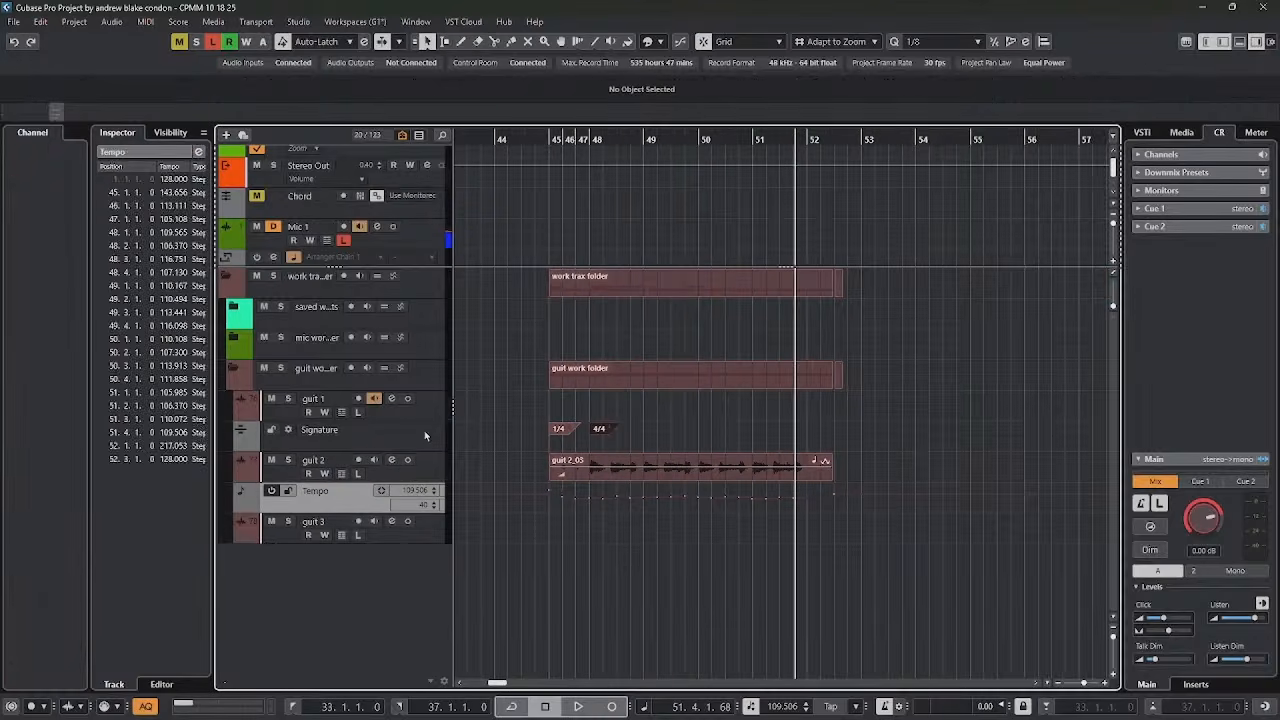
Step: Move the Signature and Tempo tracks above the work trax folder and place the guitar take, trimmed to bar 48, on a new audio track
left_click(424, 433, "ctrl")
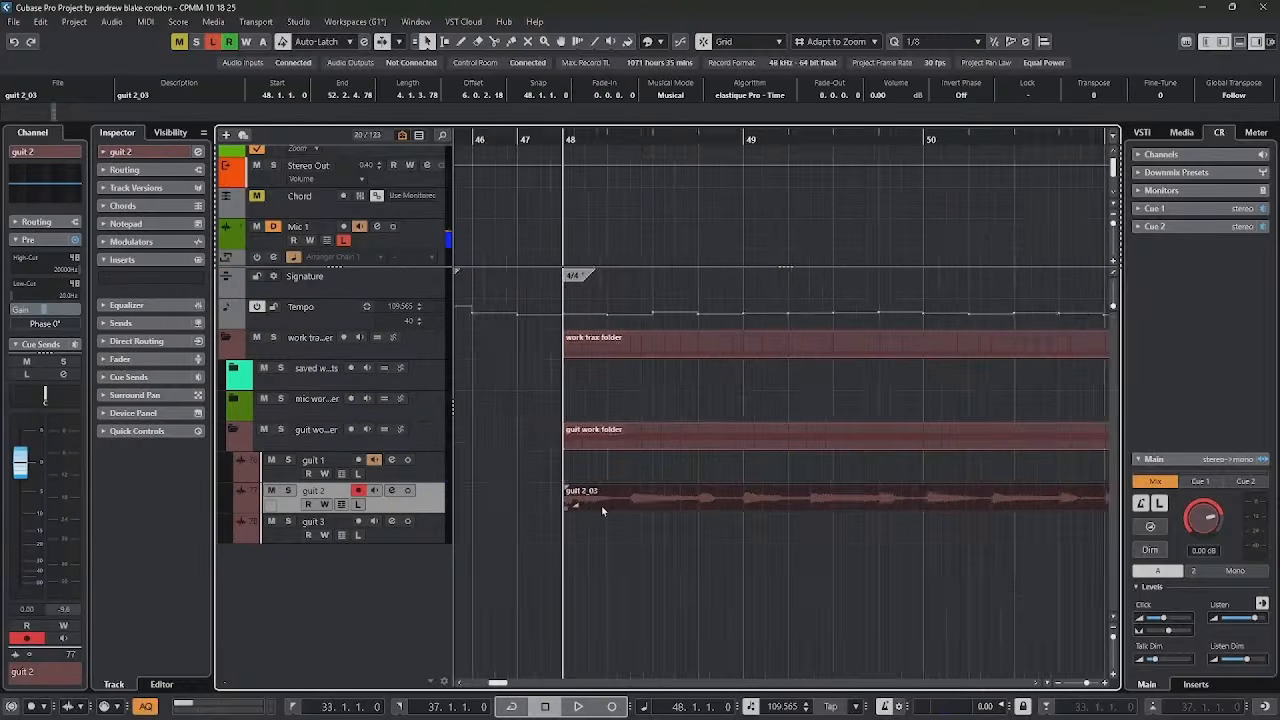
scroll(601, 505, "down", 1)
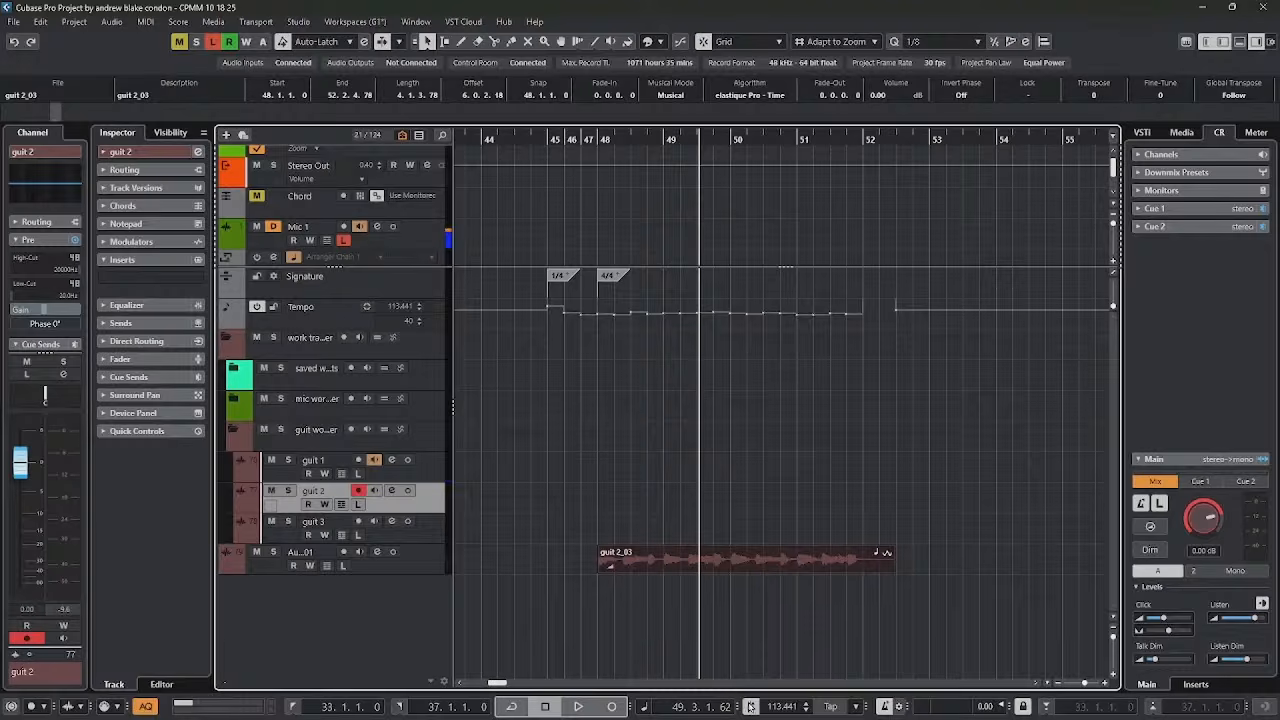
Step: Deactivate the tempo track, set the fixed tempo to 110 BPM and play the guitar take at that tempo
left_click(750, 706)
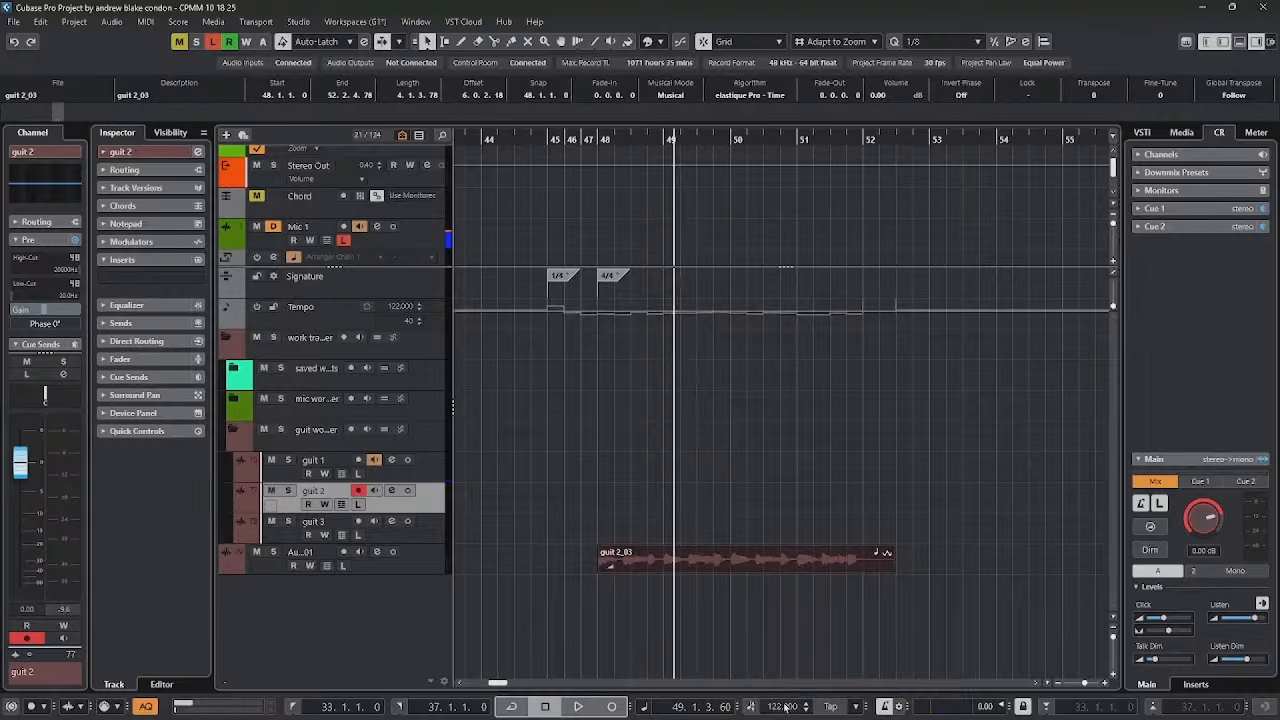
scroll(785, 708, "down", 12)
key("space")
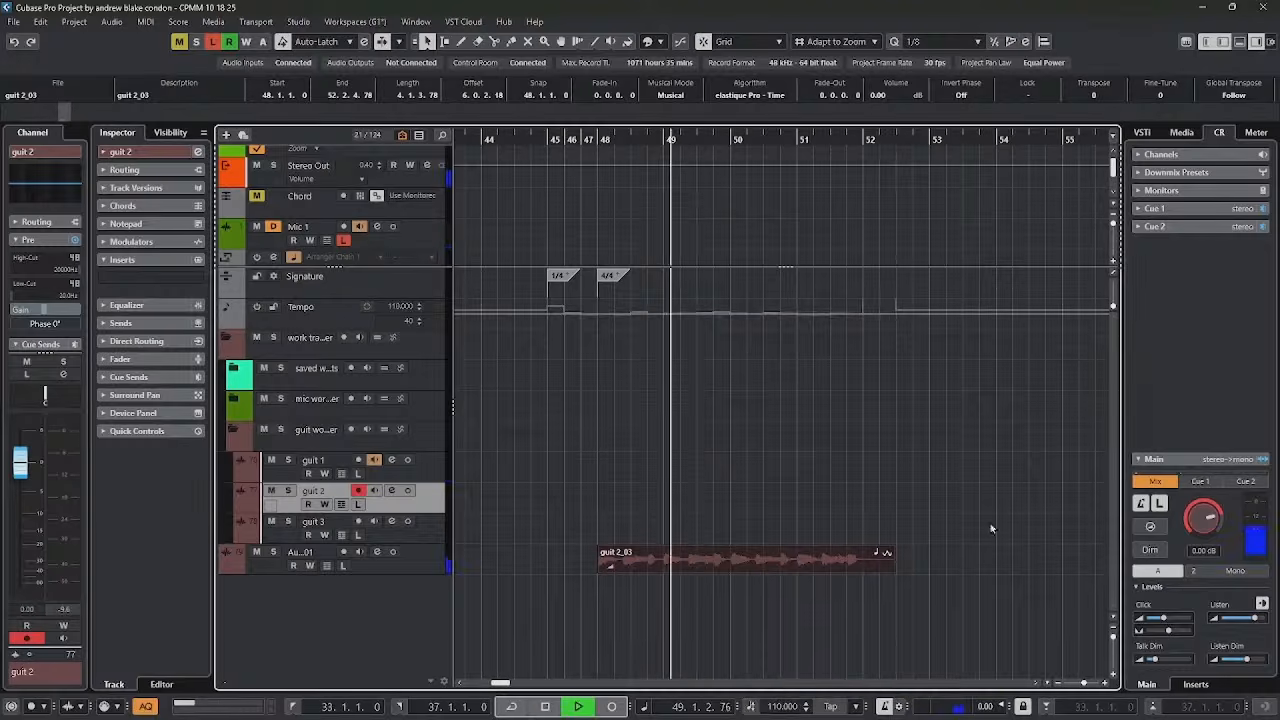
left_click(949, 562)
key("space")
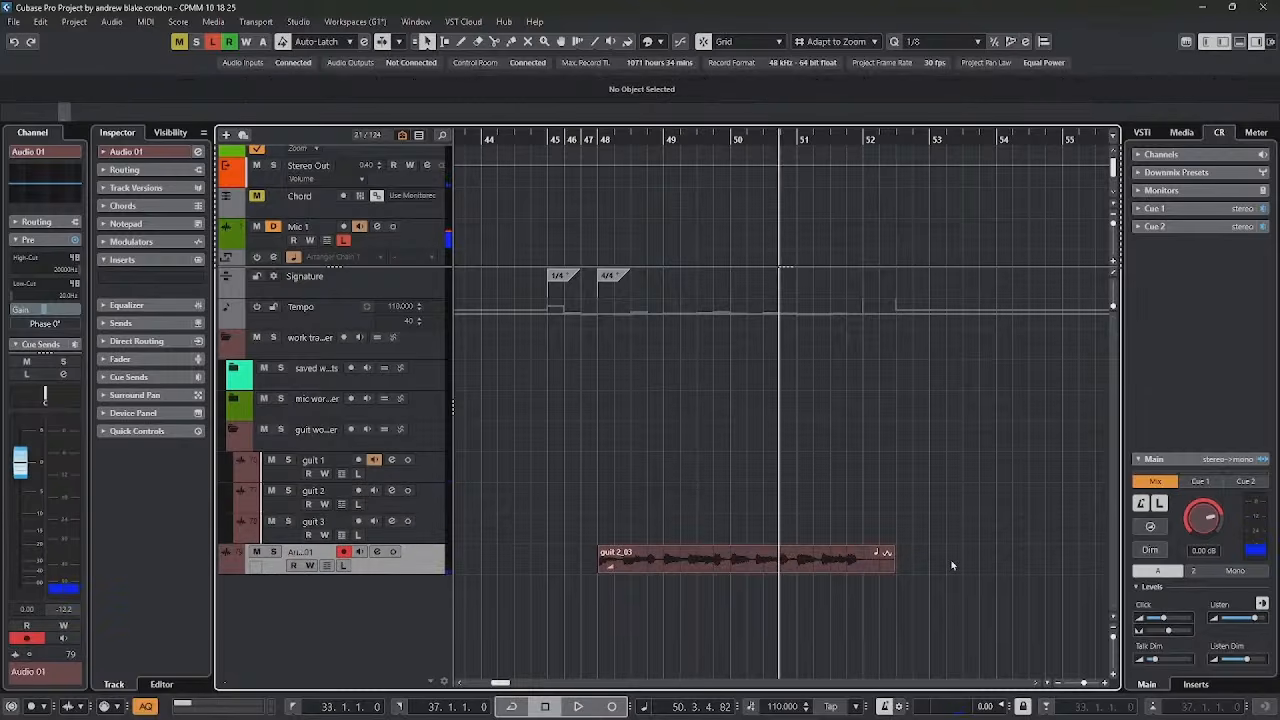
Step: Create chord events on the Chord track from the guit 2_03 guitar event and inspect the chords
left_click(637, 556)
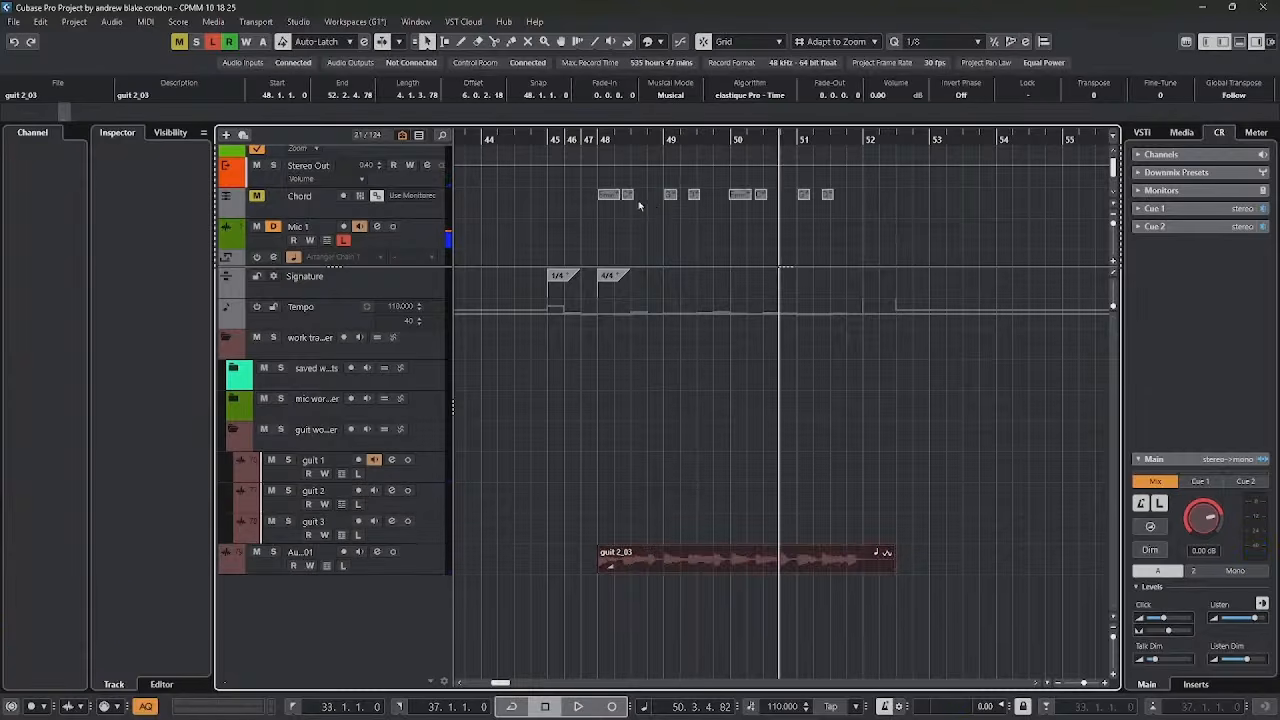
scroll(612, 212, "up", 4)
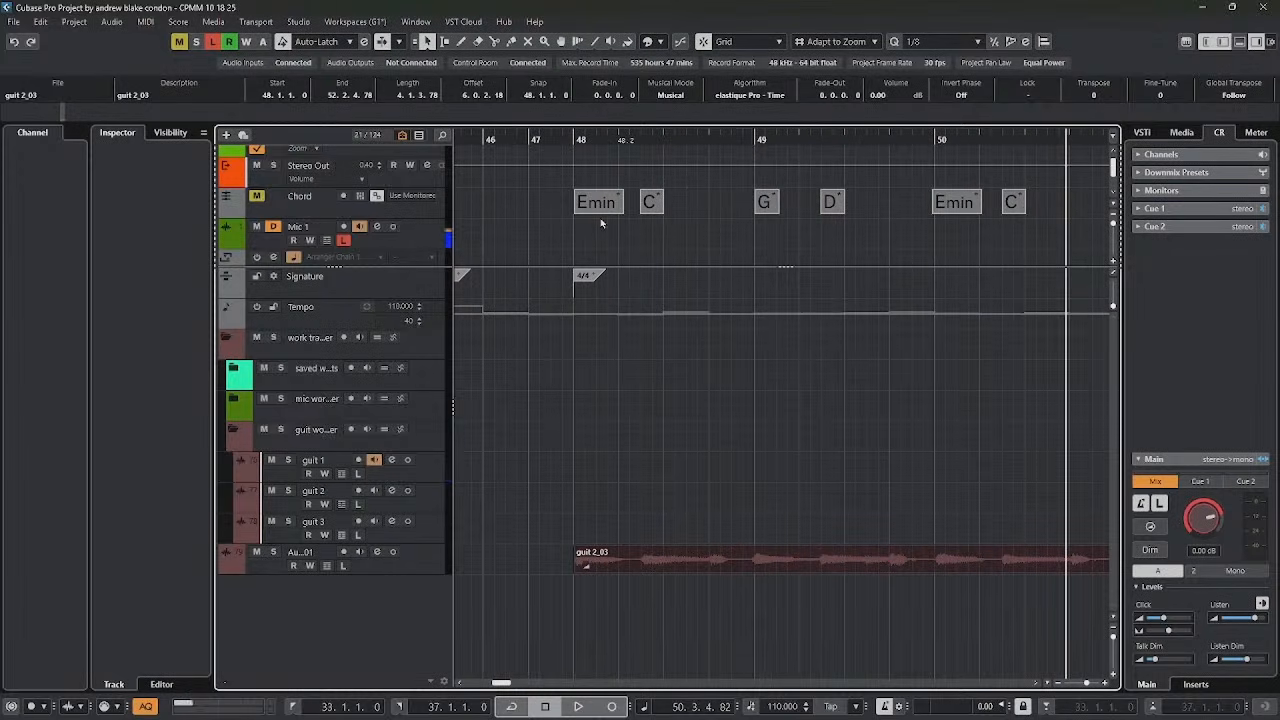
scroll(602, 222, "up", 1)
scroll(603, 222, "down", 2)
left_click(740, 270)
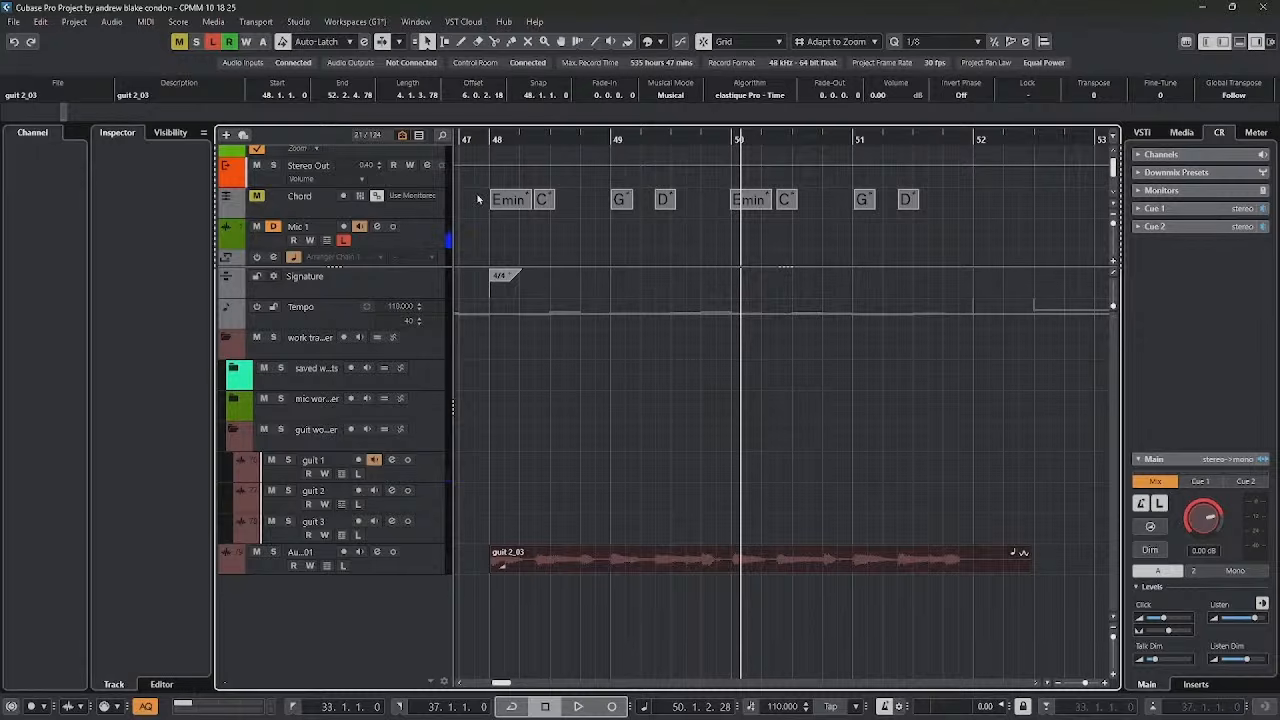
left_click_drag(478, 199, 988, 205)
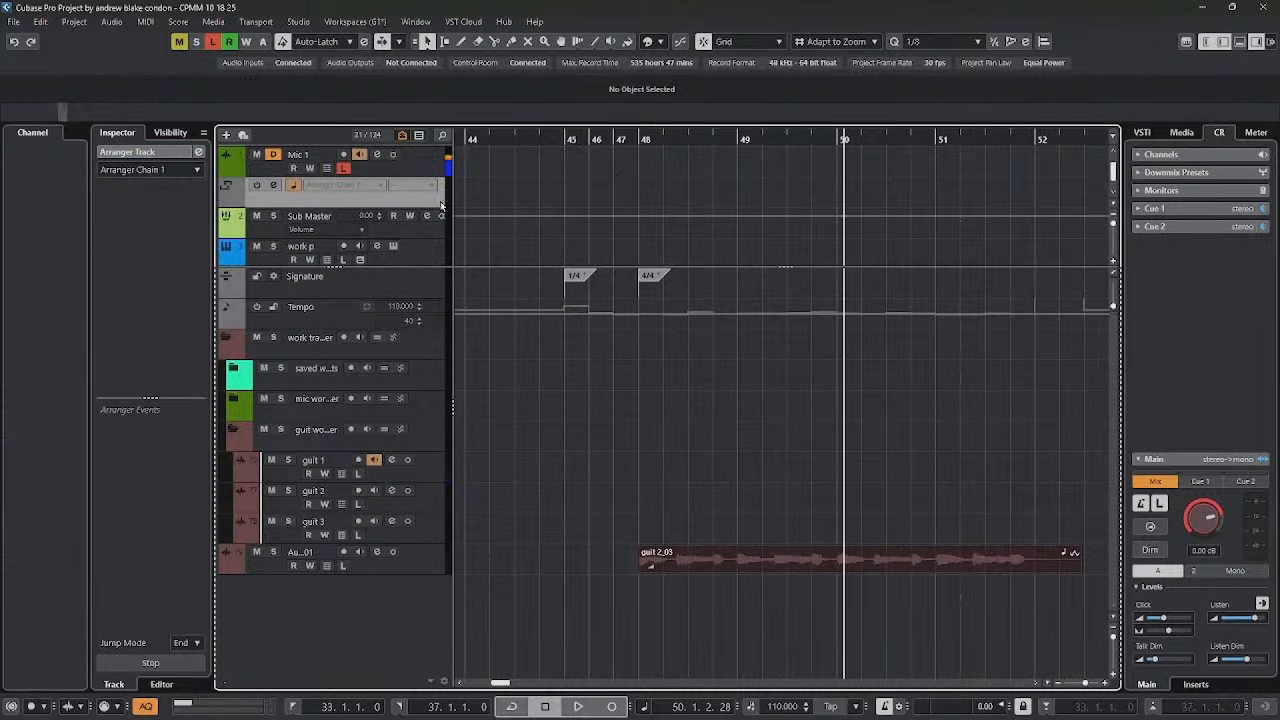
Step: Draw an arranger event from bar 48 to bar 52 on the Arranger track above the guitar take
right_click(660, 178)
left_click(688, 172)
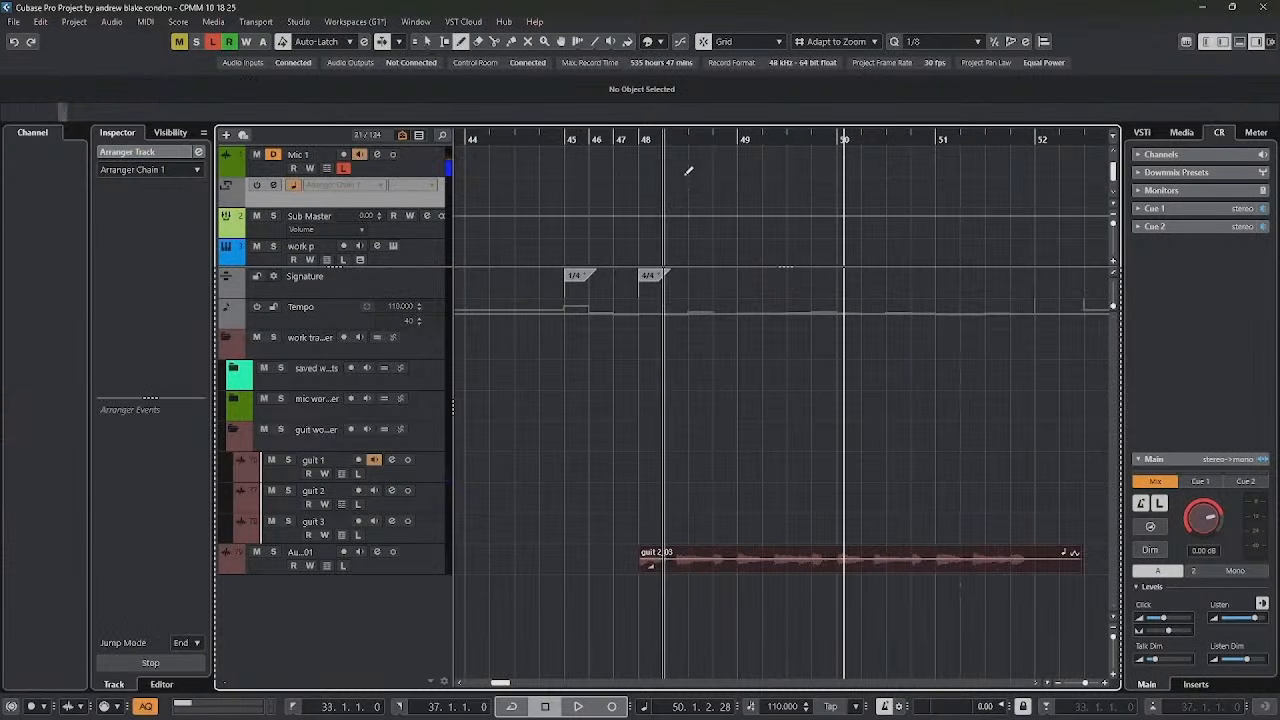
scroll(682, 172, "down", 2)
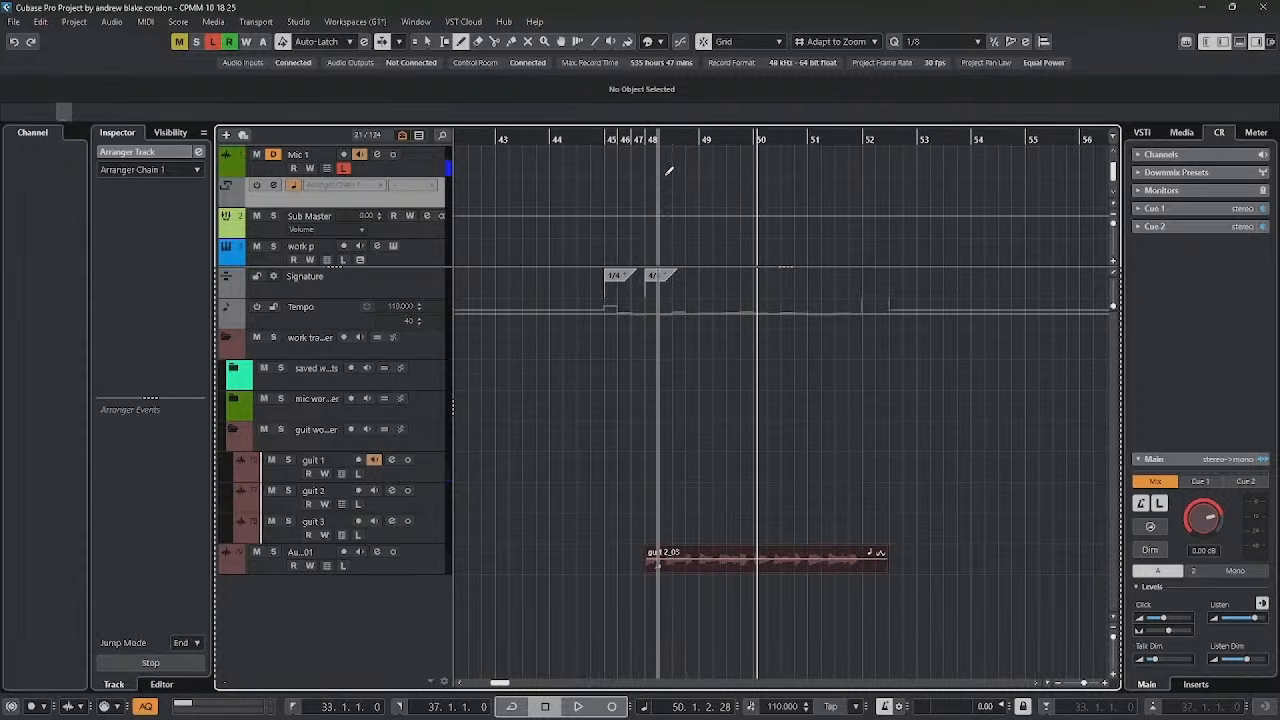
scroll(669, 172, "up", 3)
left_click_drag(622, 190, 942, 184)
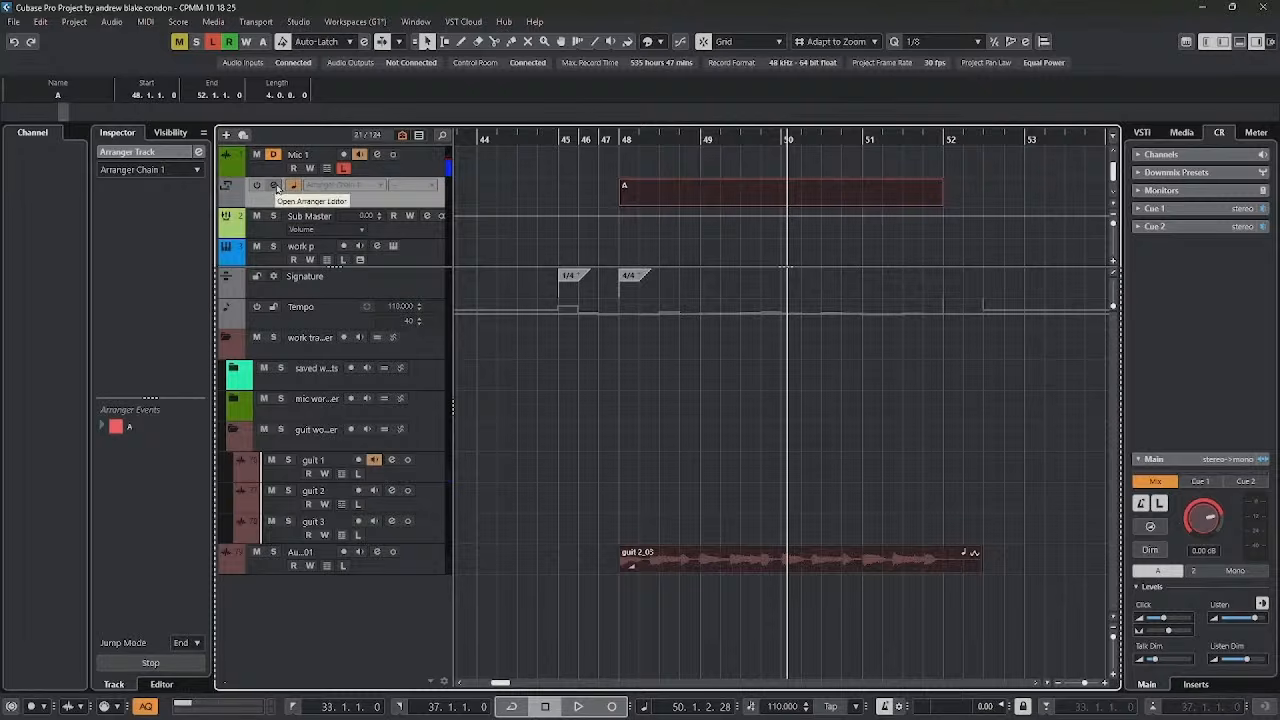
Step: Add arranger event A repeatedly to the arranger chain and flatten it into three consecutive four-bar sections
left_click(277, 187)
double_click(711, 328)
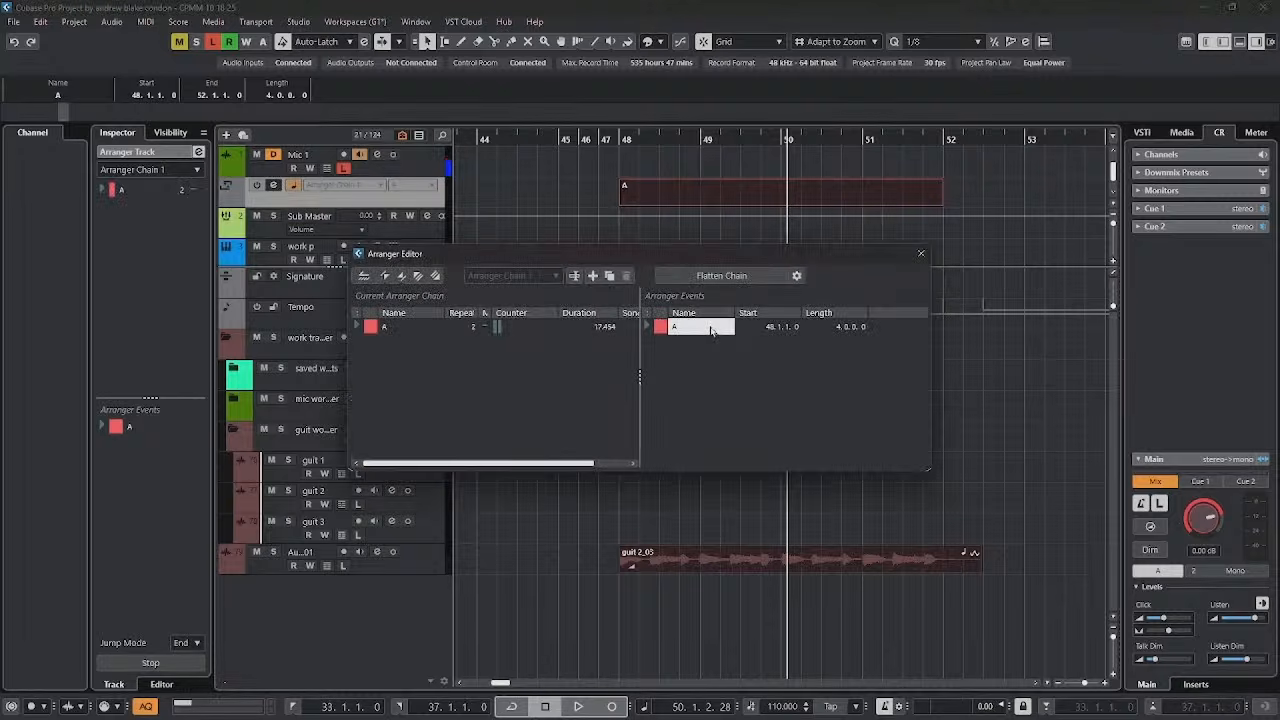
double_click(711, 328)
left_click(722, 276)
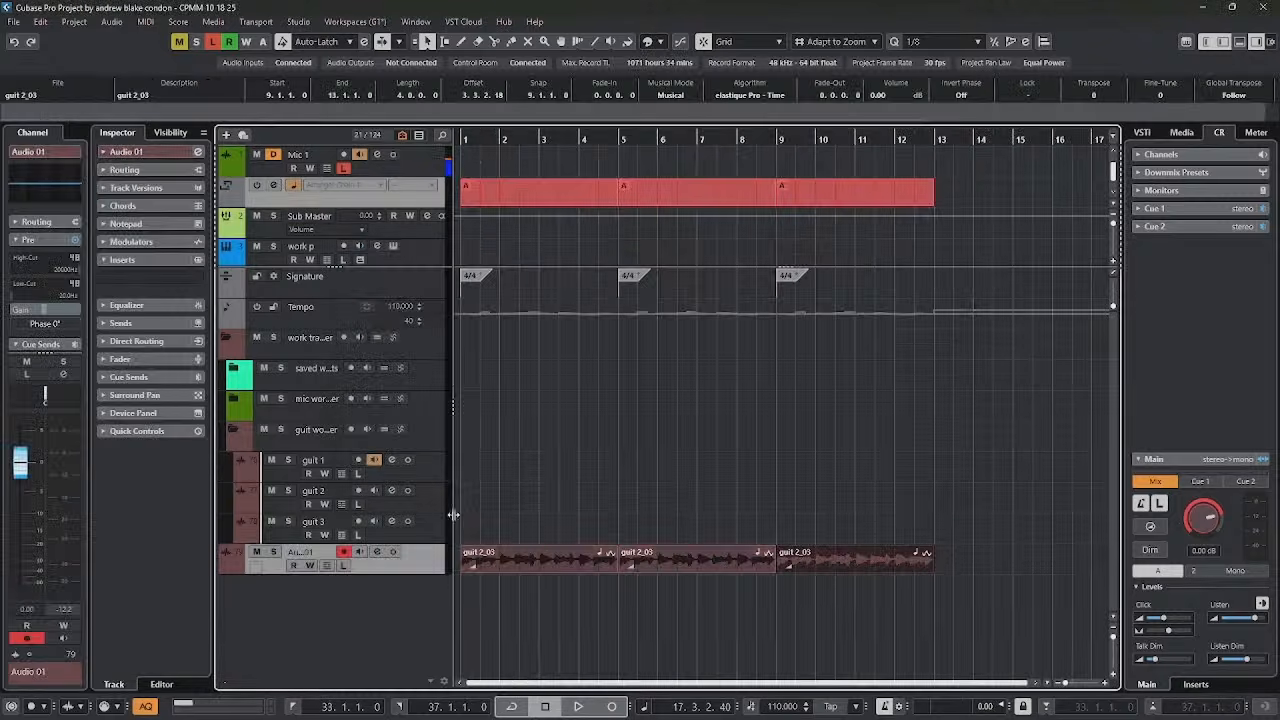
Step: Delete the guit 2_03 copies at bars 1 and 9, keeping the one that starts at bar 5
left_click_drag(468, 518, 501, 615)
key("Delete")
scroll(663, 523, "up", 5)
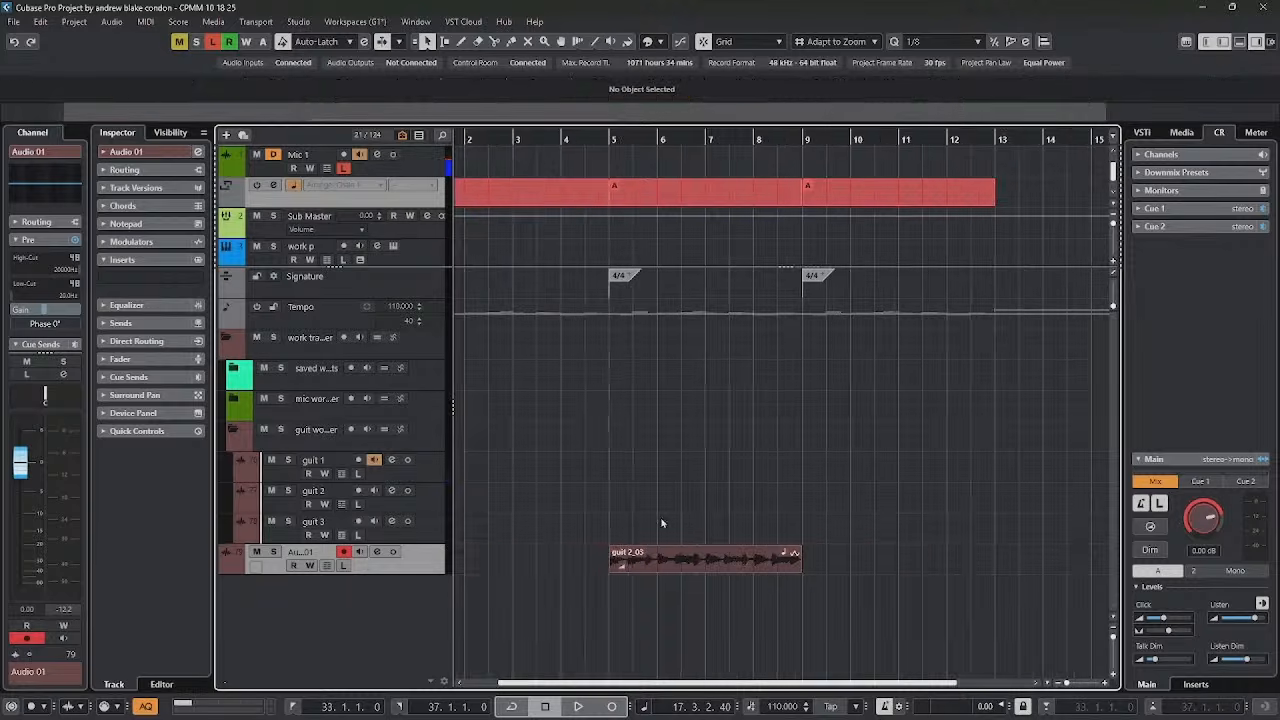
scroll(669, 519, "down", 1)
Step: Audition the piano track's Fantasy Rhodes preset together with the guitar take, looping bars 5 to 9
double_click(428, 345)
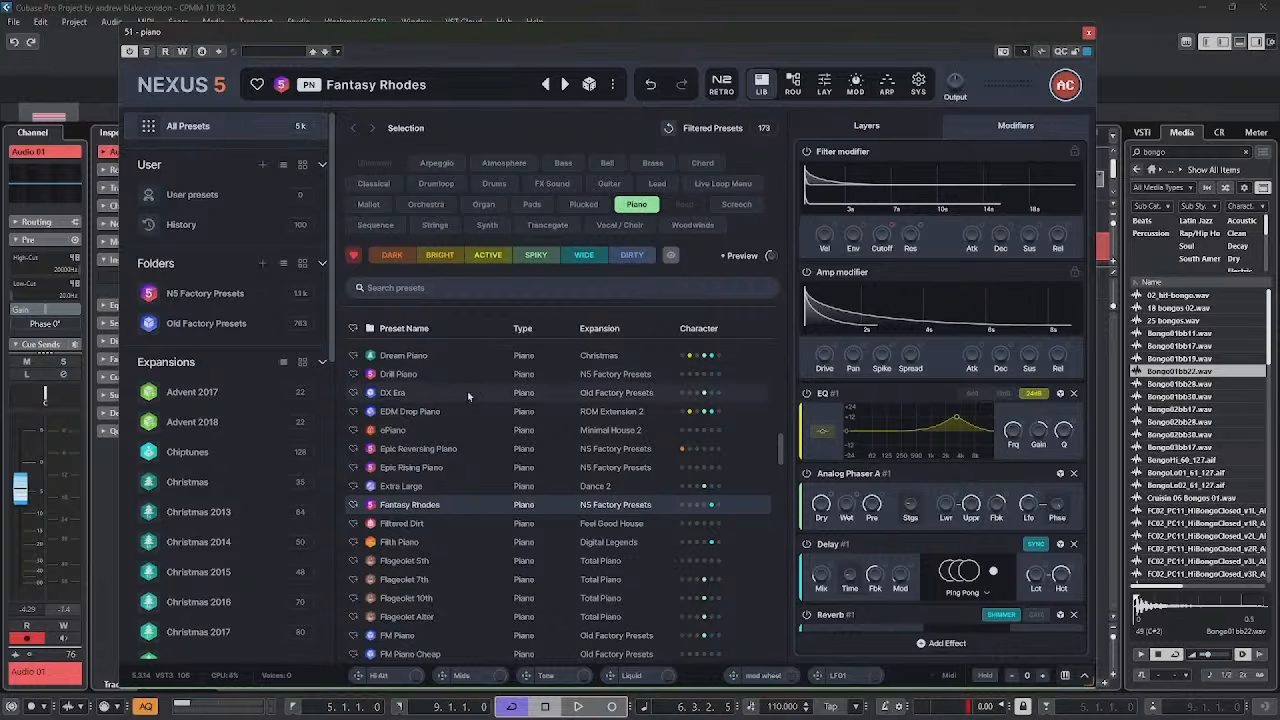
key("space")
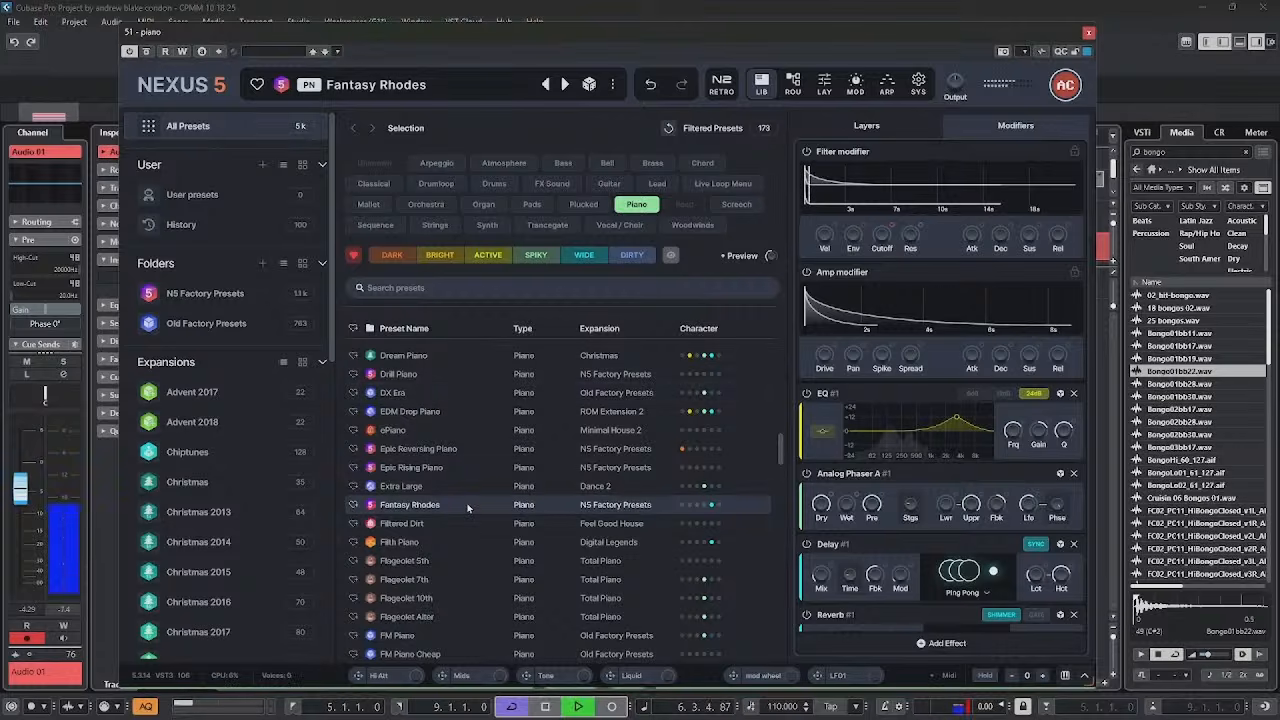
key("space")
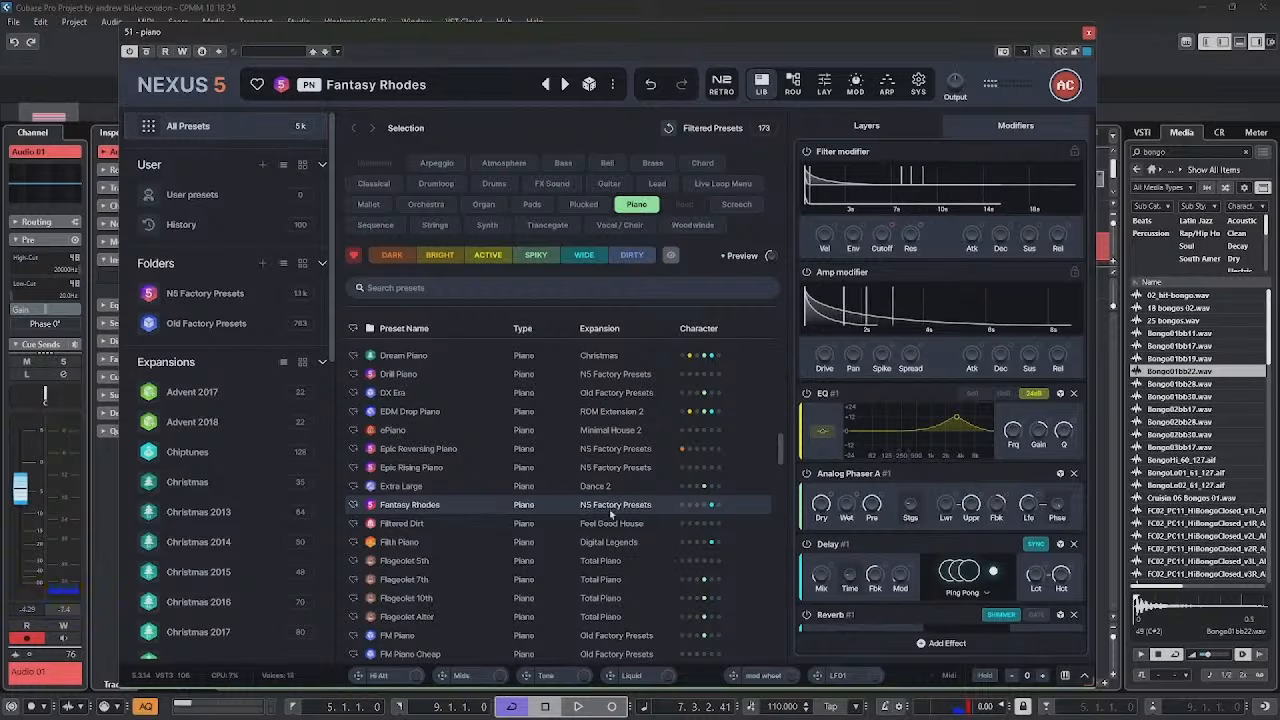
key("space")
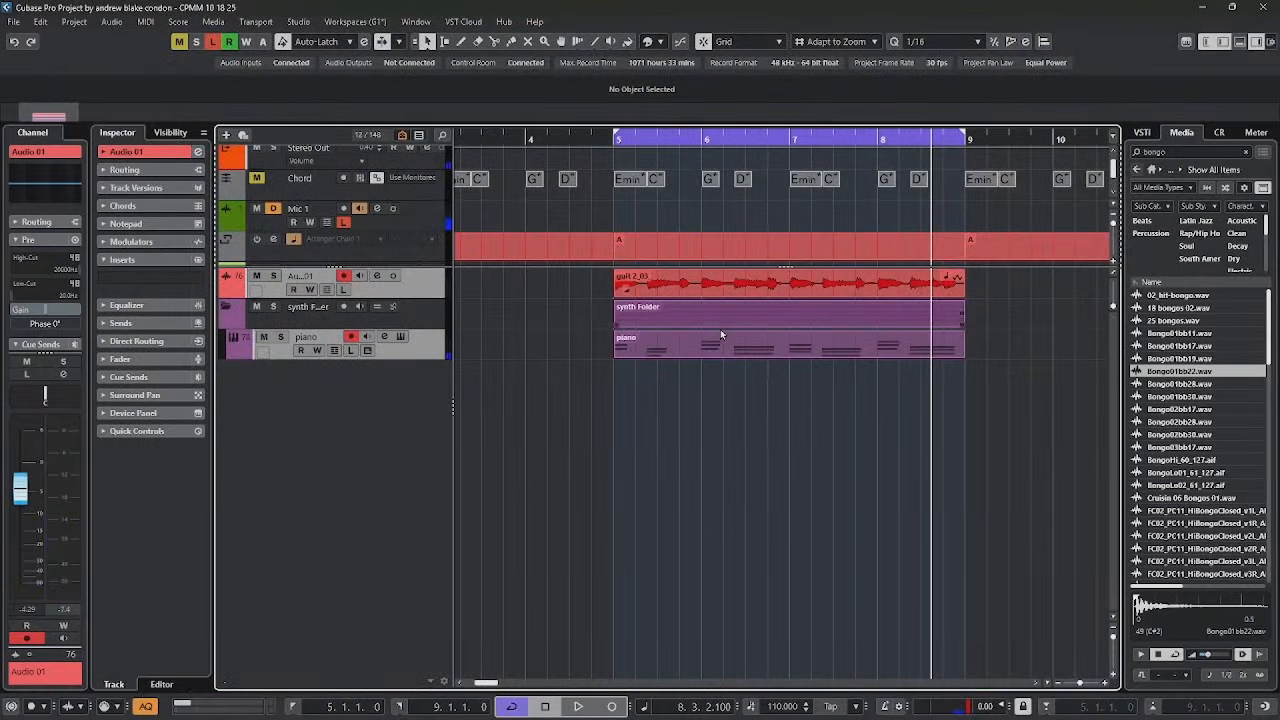
key("space")
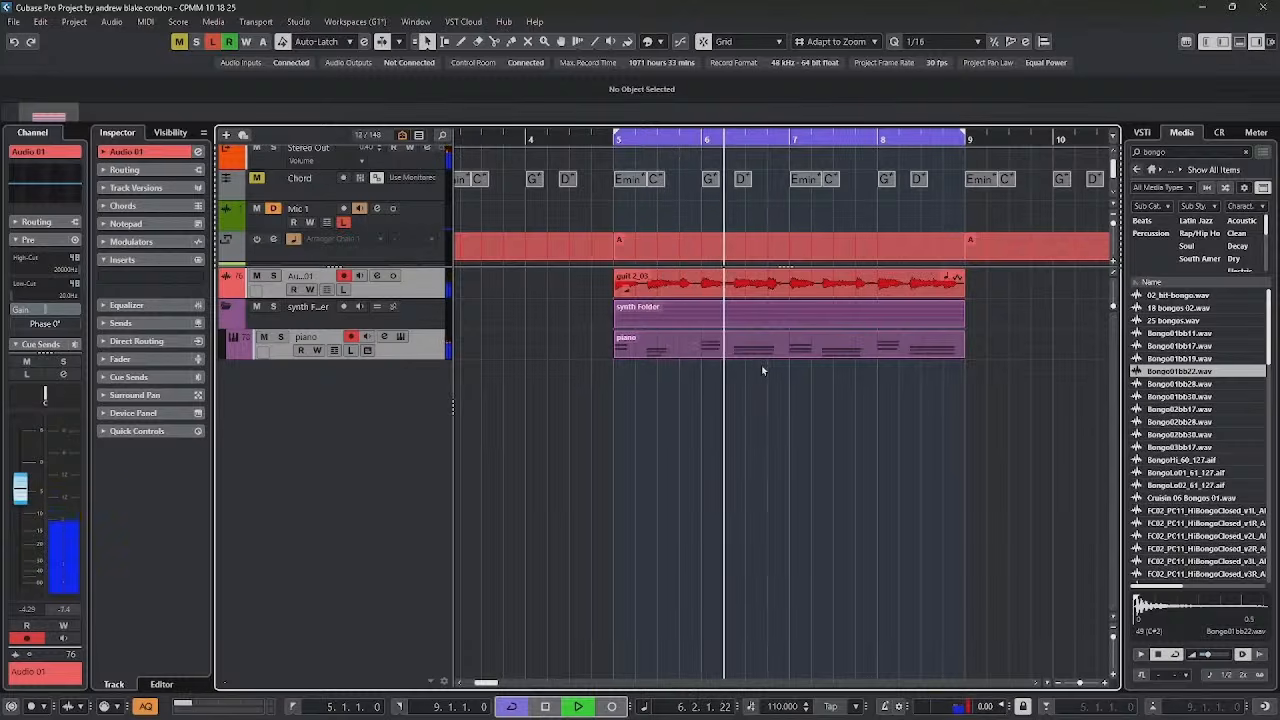
key("space")
Step: Copy the piano part into arp 1 and arp 2 tracks, using the Finest TranceStuff+ preset for arp 1, and audition them
left_click(664, 348)
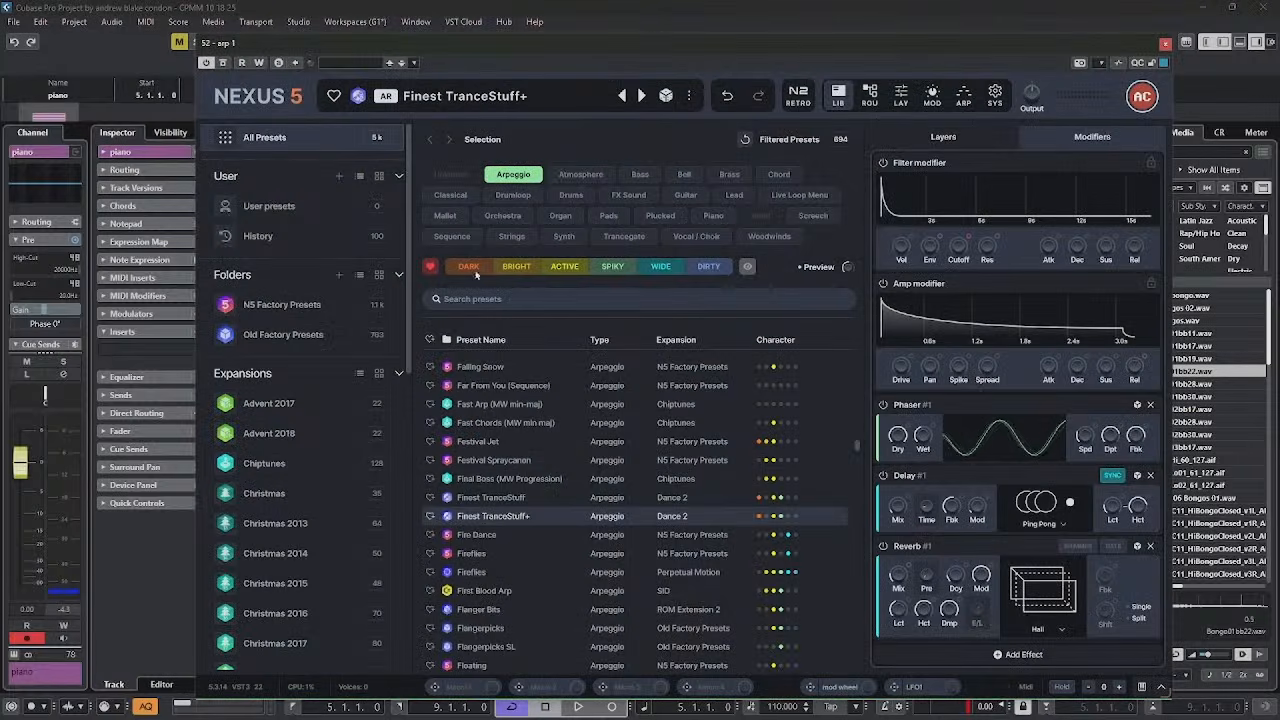
left_click(1165, 46)
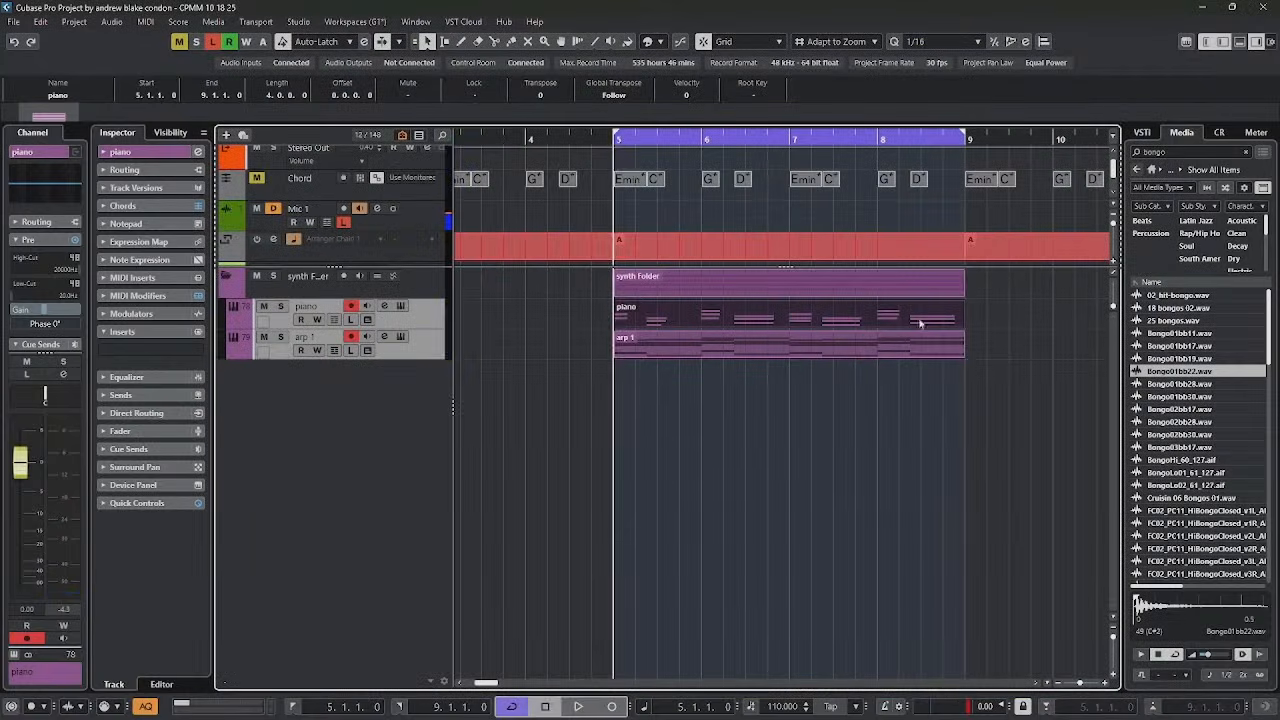
key("space")
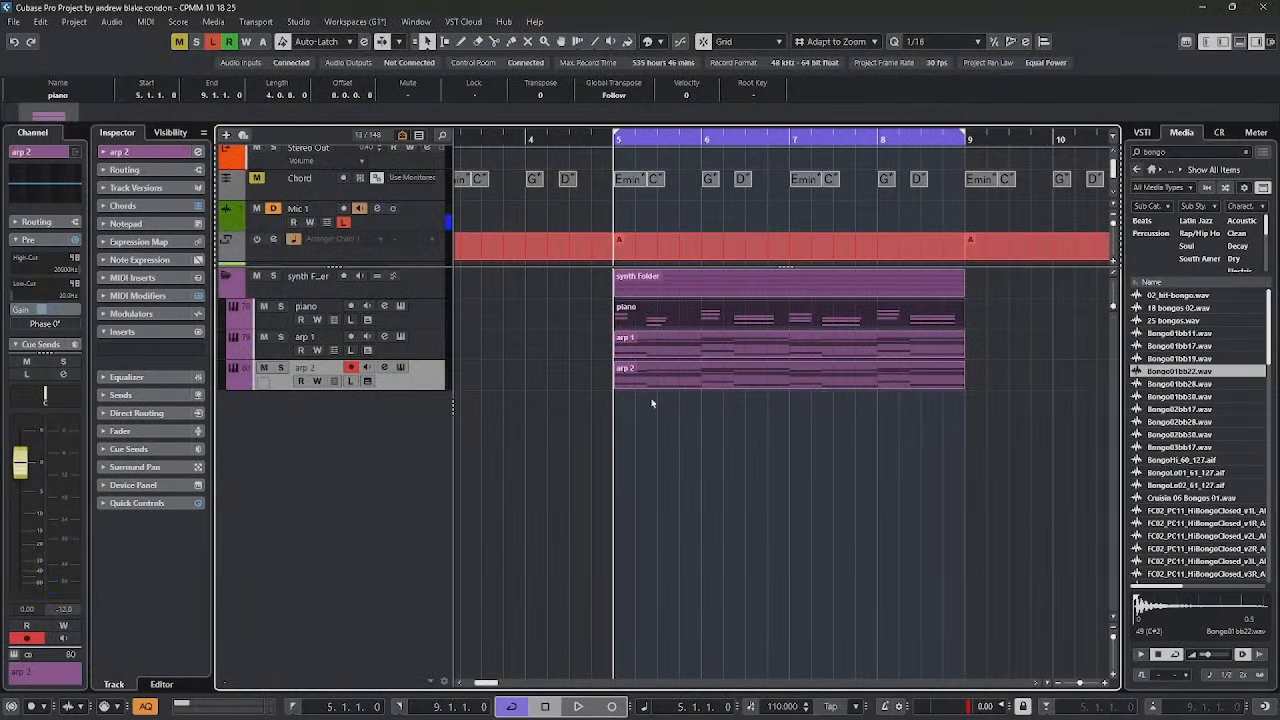
key("space")
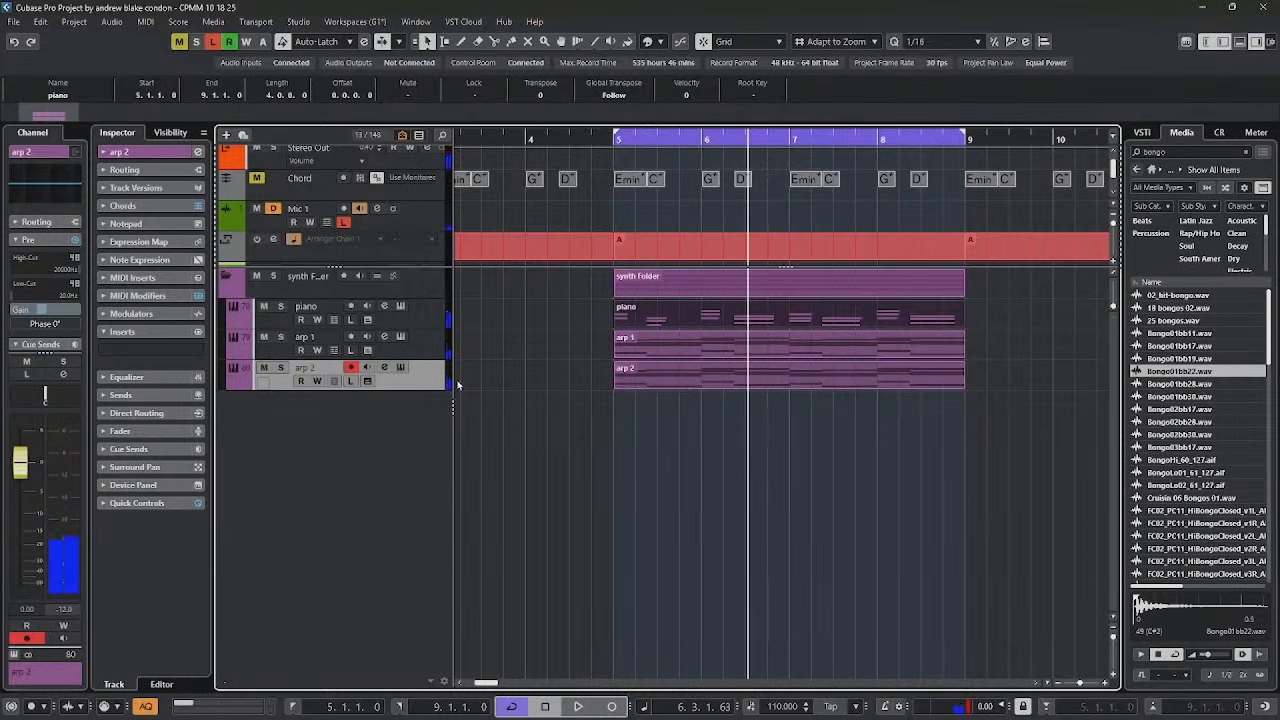
Step: Add a pluck arp track with its part at bars 5 to 9, audition it soloed, and play all the synths together
key("shift+ctrl+d")
left_click(281, 398)
key("space")
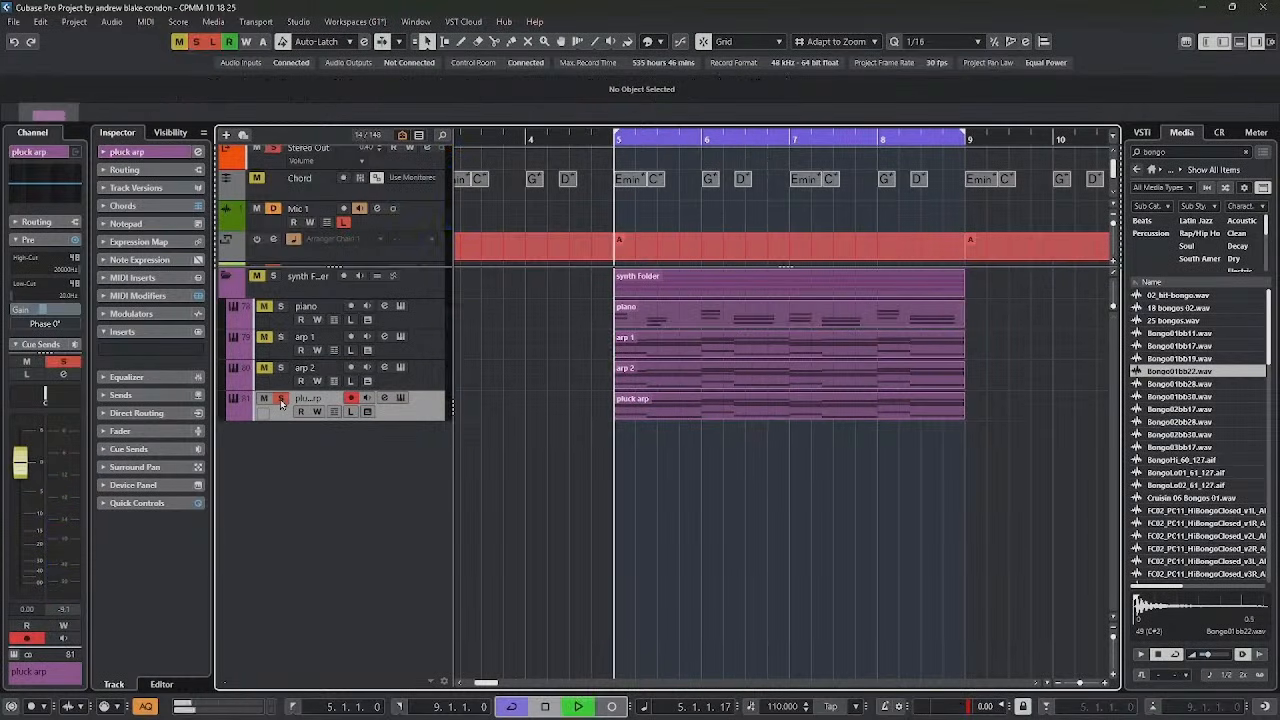
left_click(281, 399)
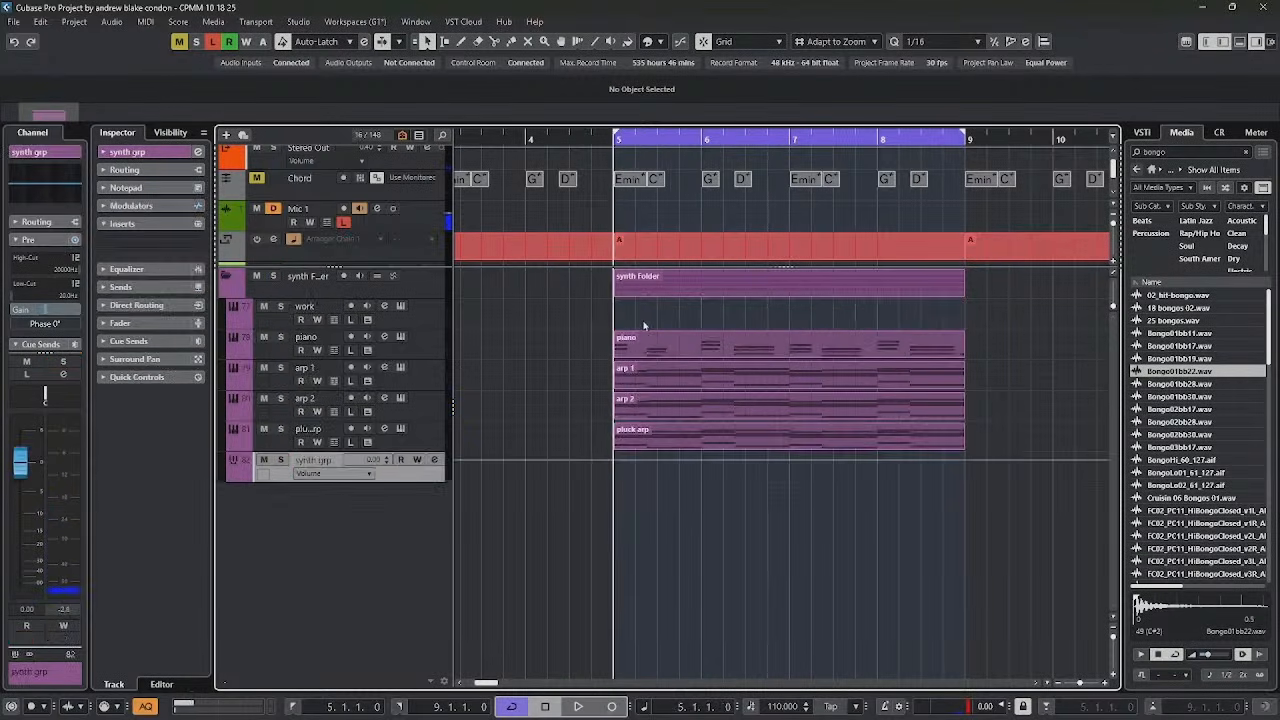
key("space")
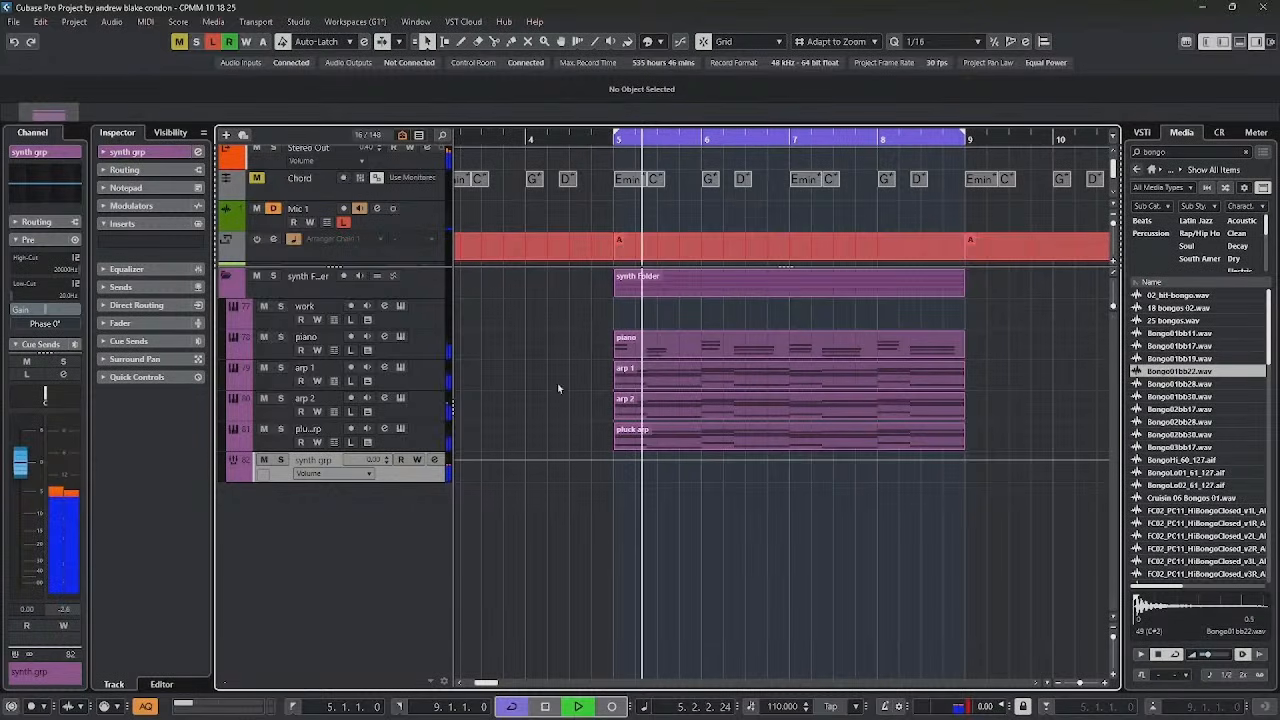
key("space")
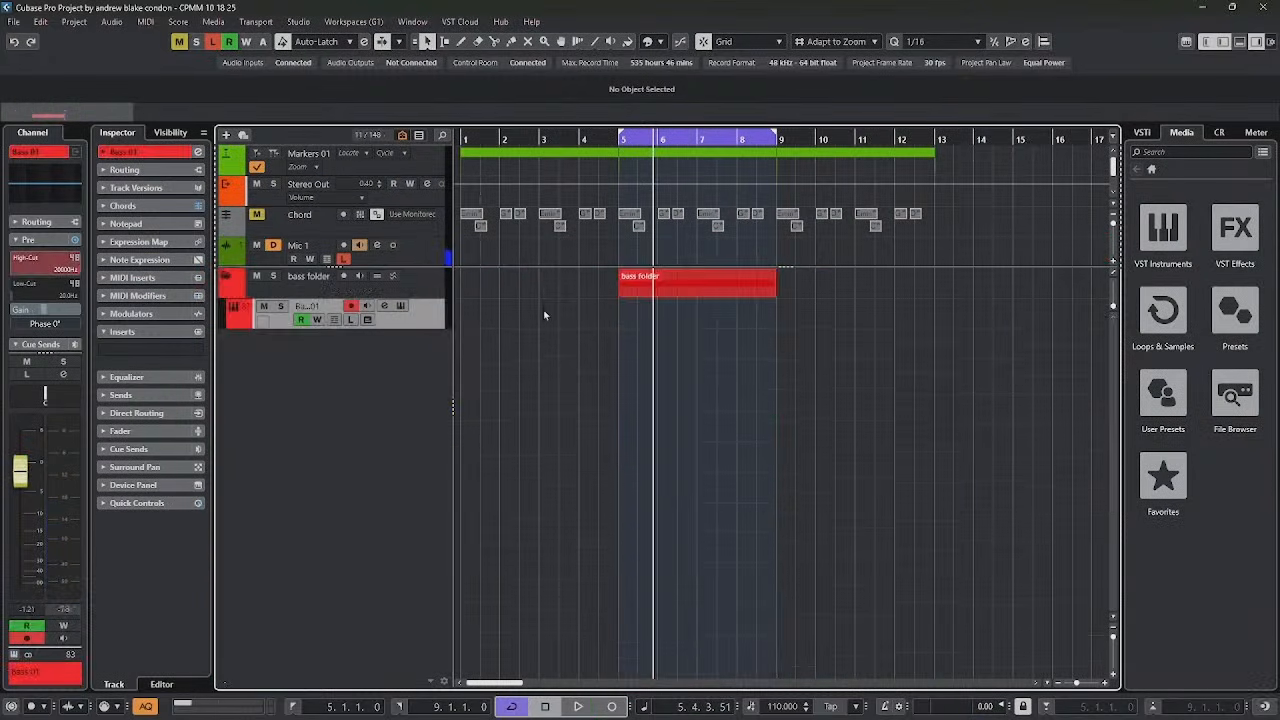
Step: Add a second bass track to the bass folder with a bass take over bars 5 to 9 and audition it
key("space")
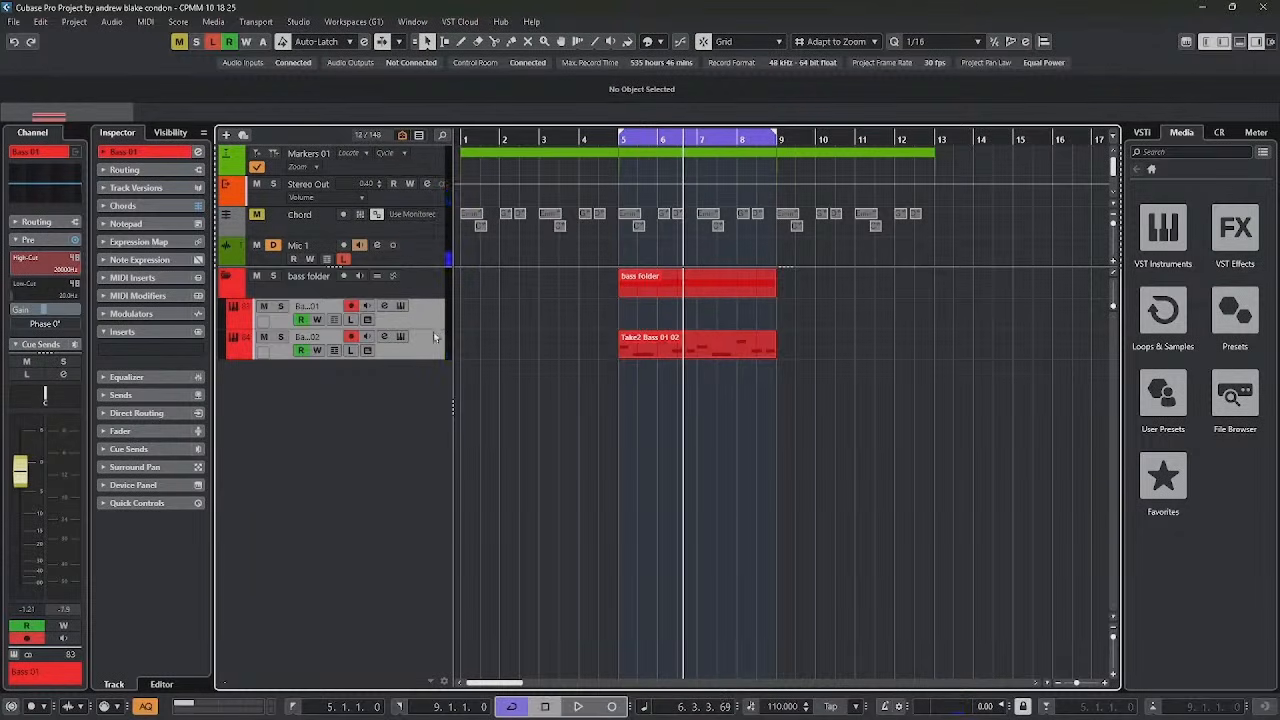
key("space")
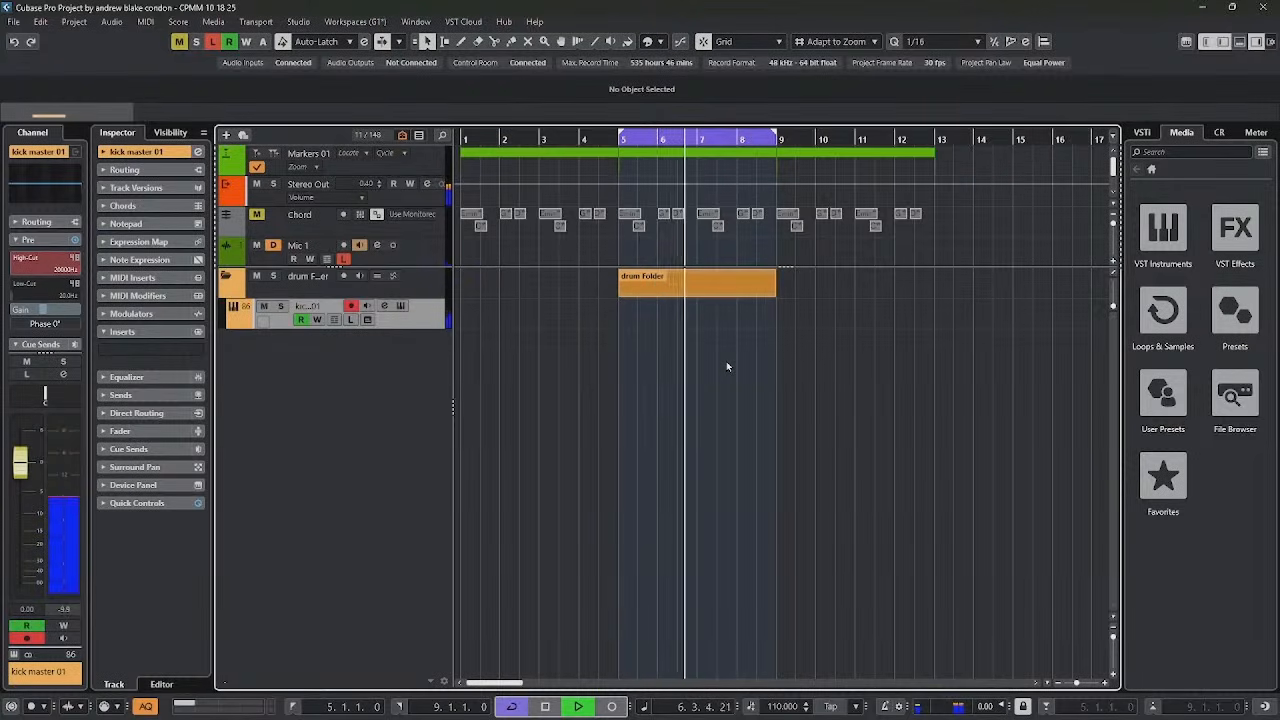
Step: Build a kick part over bars 5 to 9 in the drum folder and add a clap track with the Demo Drums 2 preset
key("space")
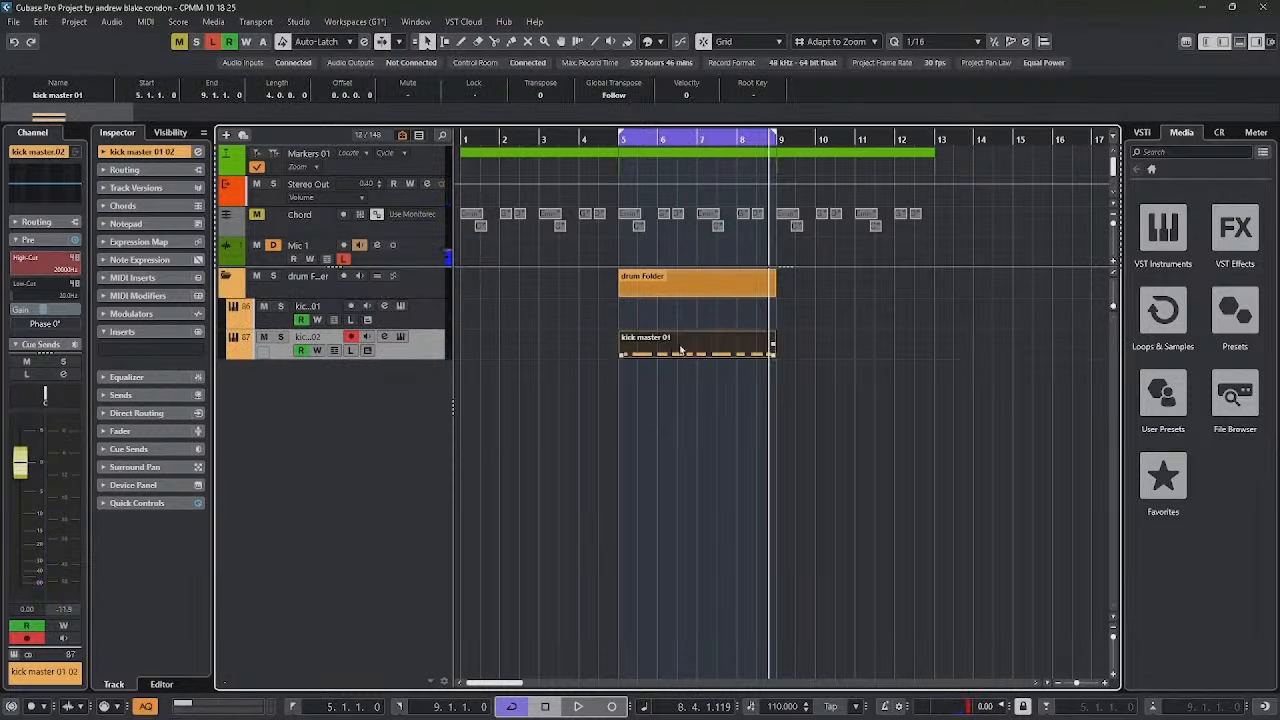
left_click(676, 352)
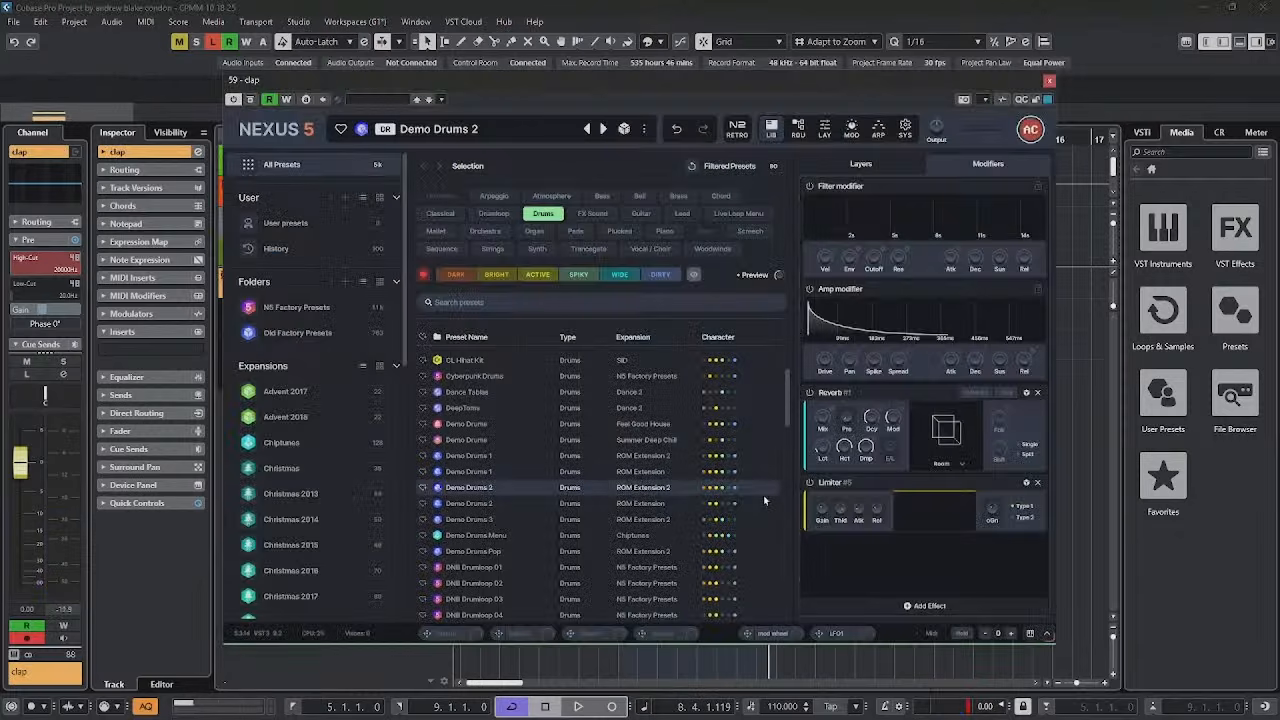
key("space")
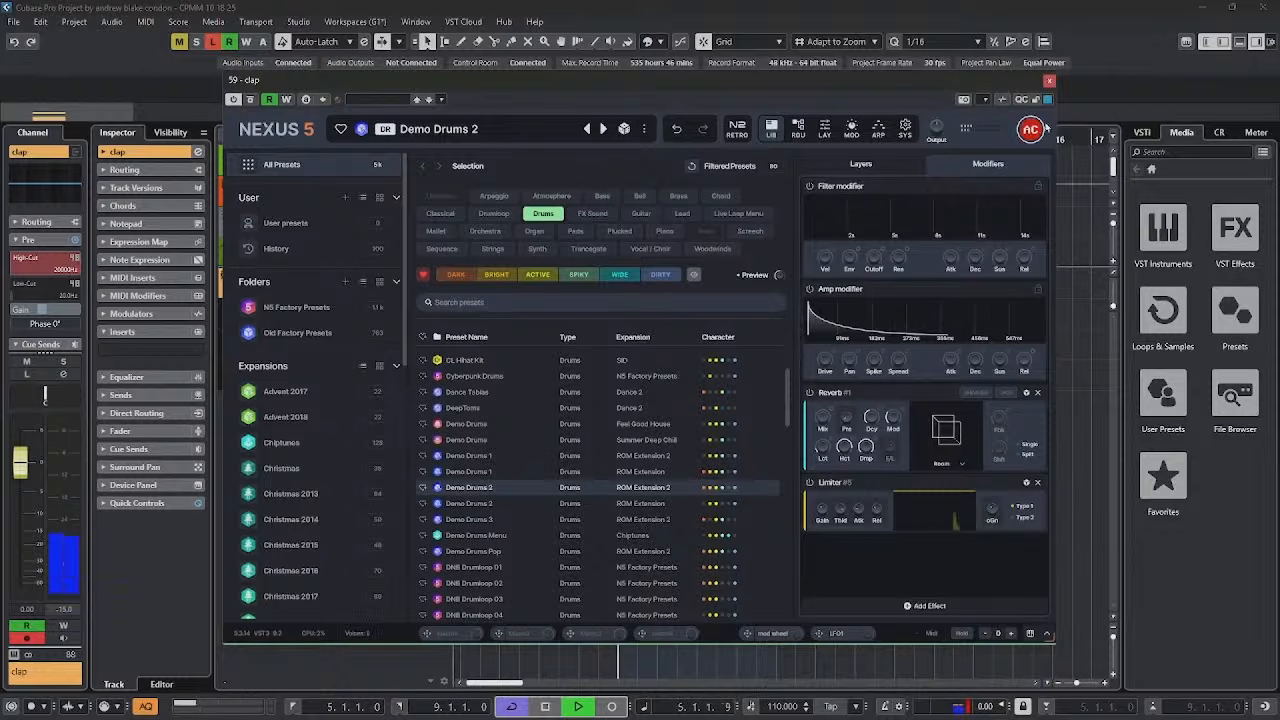
left_click(1049, 80)
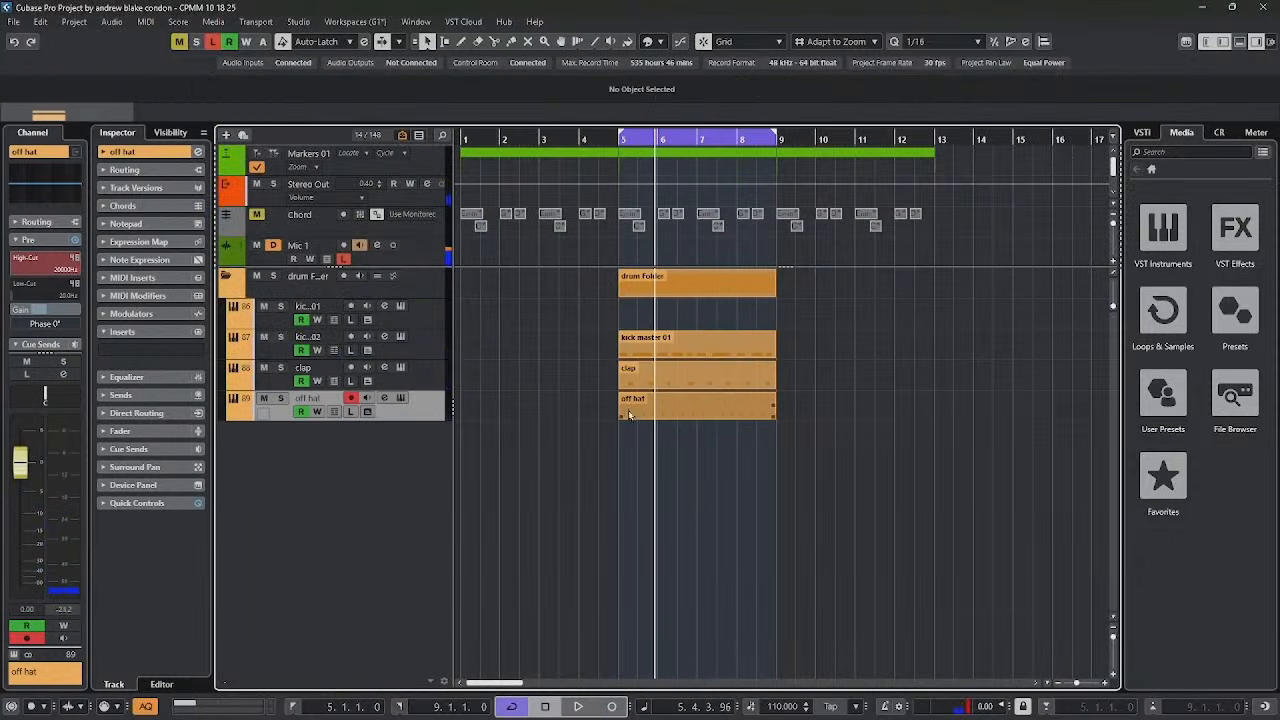
Step: Add and audition off hat, clap verb and shaker parts over bars 5 to 9 in the drum folder
key("space")
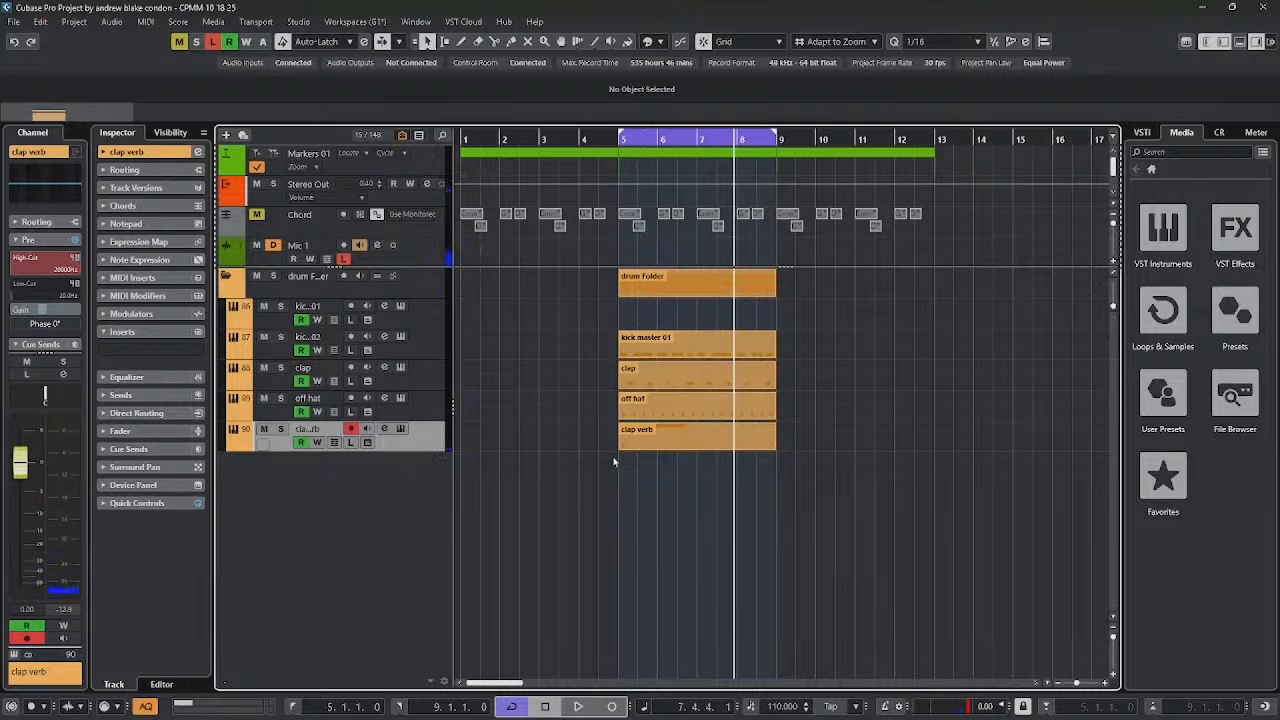
key("space")
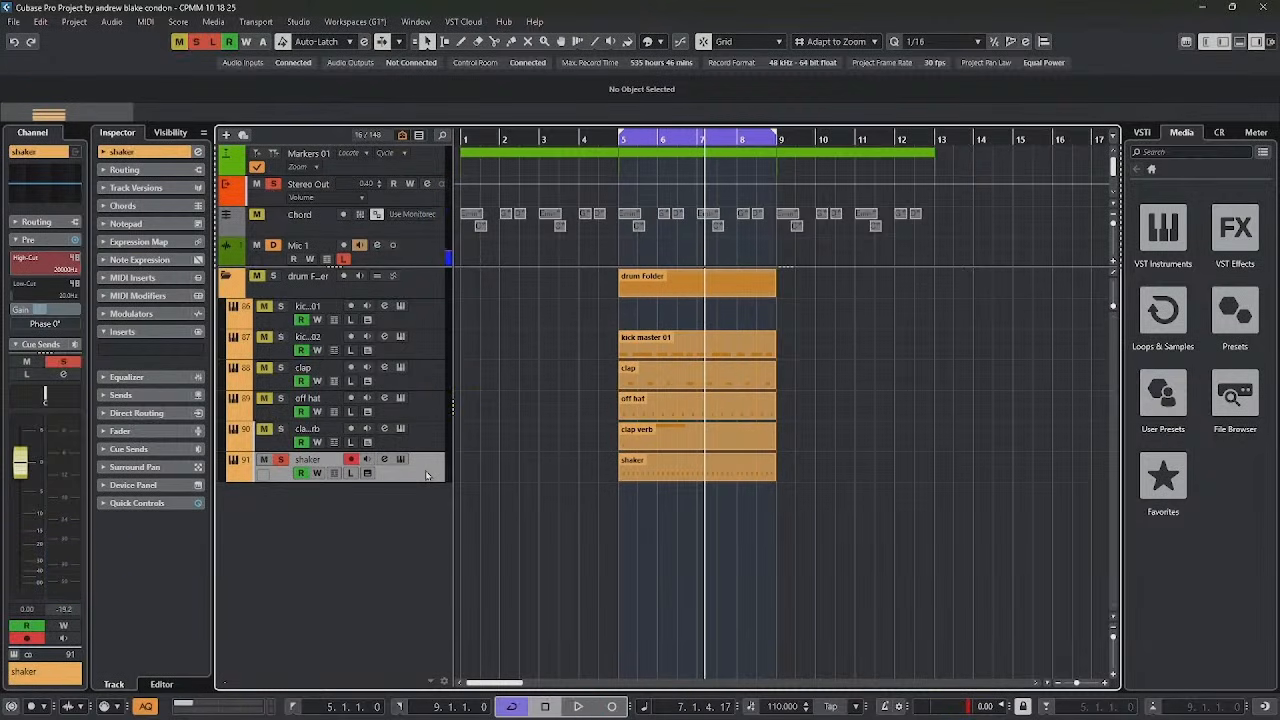
key("space")
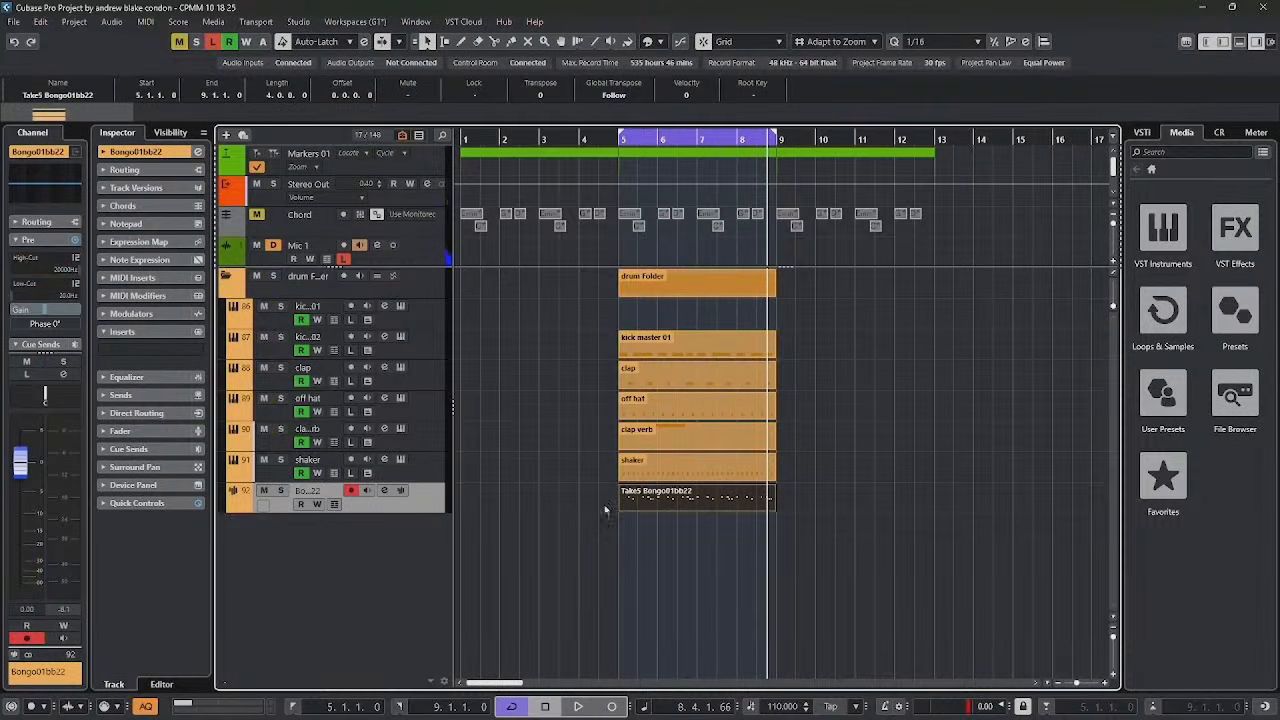
Step: Add a Bongo01bb22 part over bars 5 to 9 and a drum grp track, and play the full drum arrangement
key("space")
left_click(652, 502)
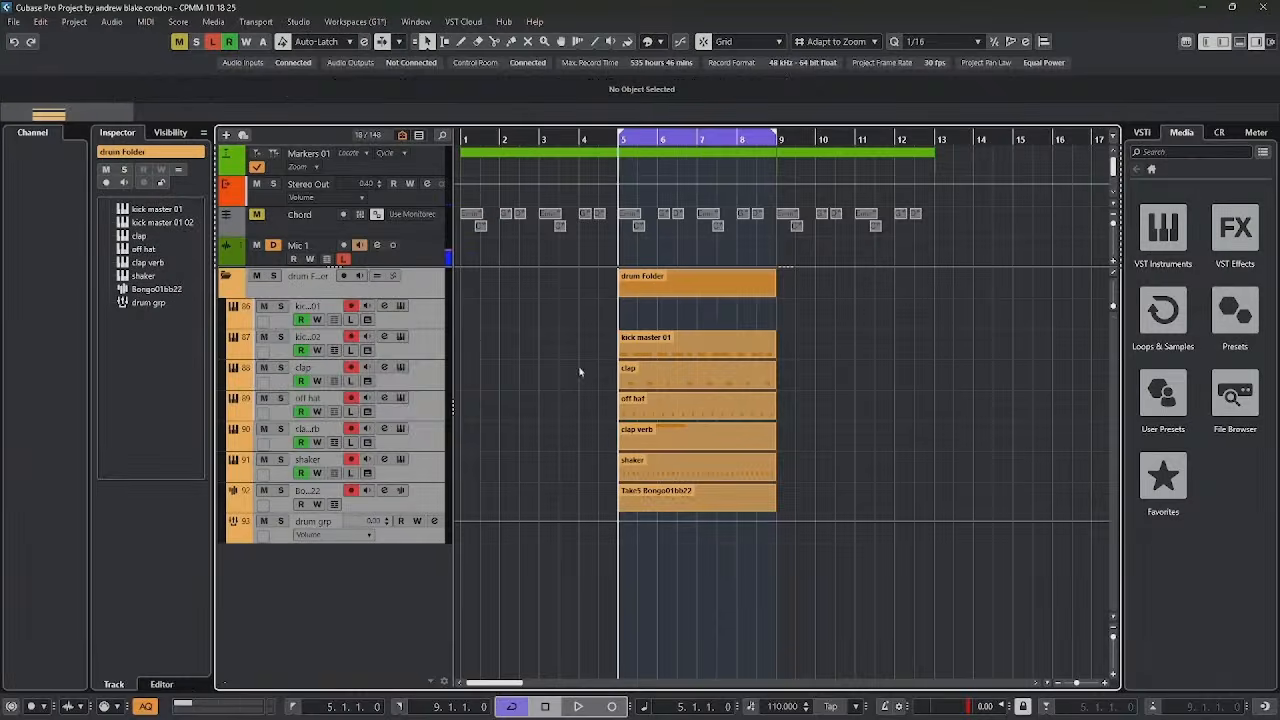
key("space")
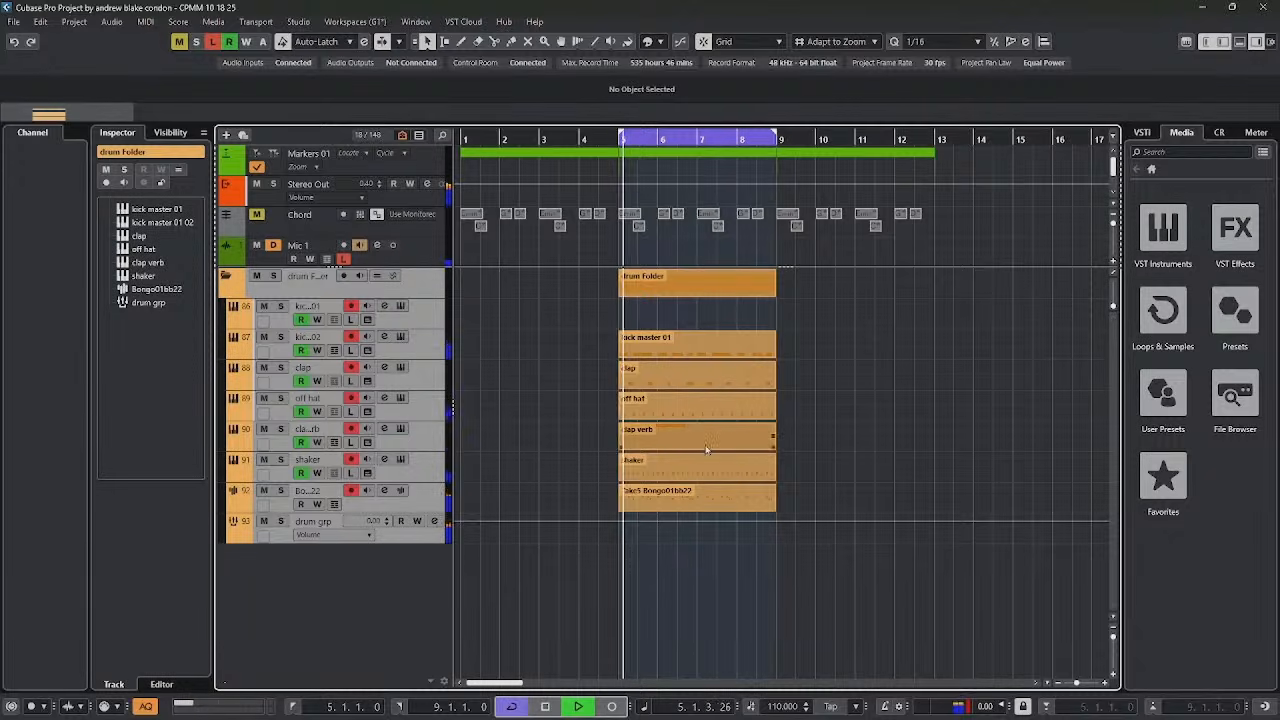
left_click(462, 428)
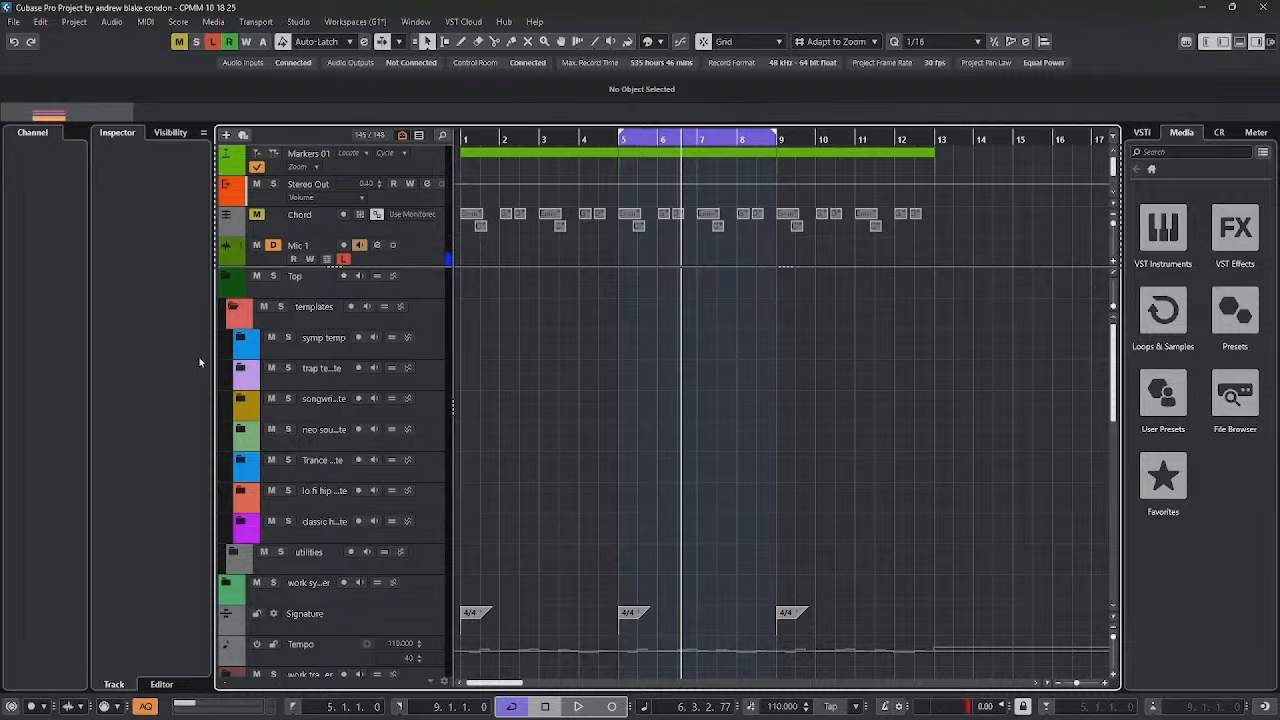
Step: Expand the symp temp folder inside the templates folder and open its Strings folder
left_click(434, 352)
left_click(240, 339)
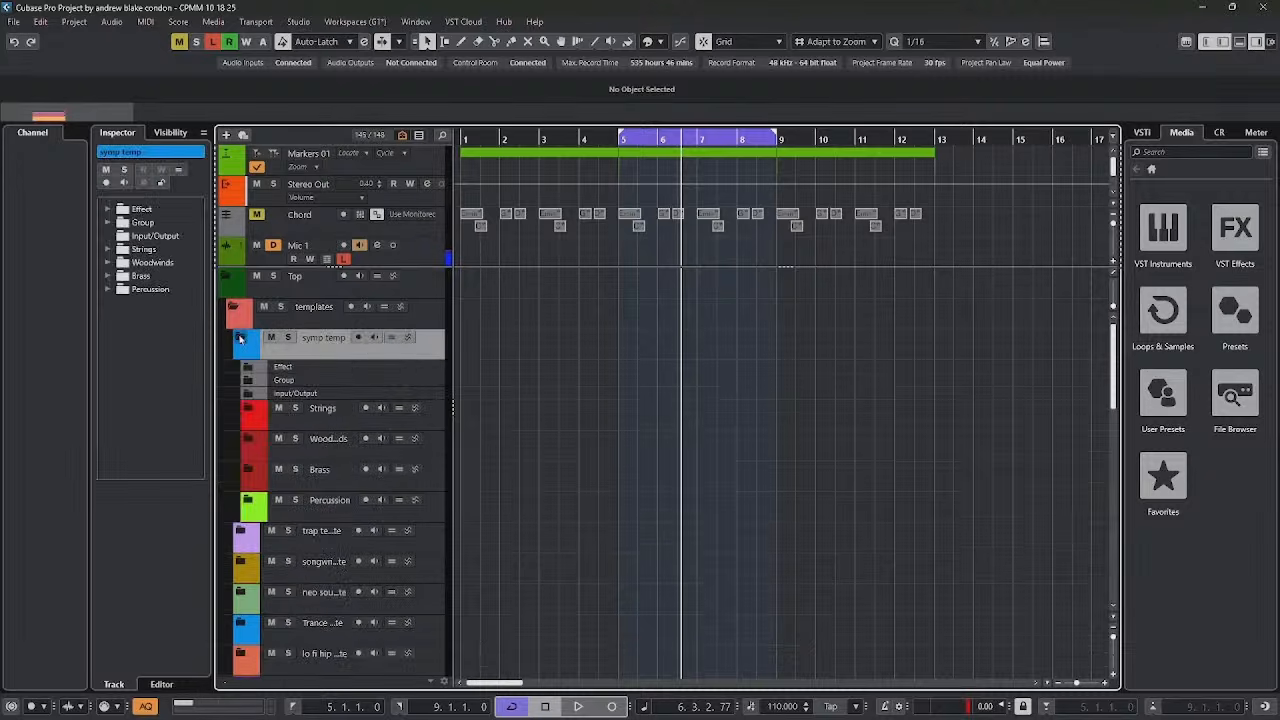
left_click(248, 411)
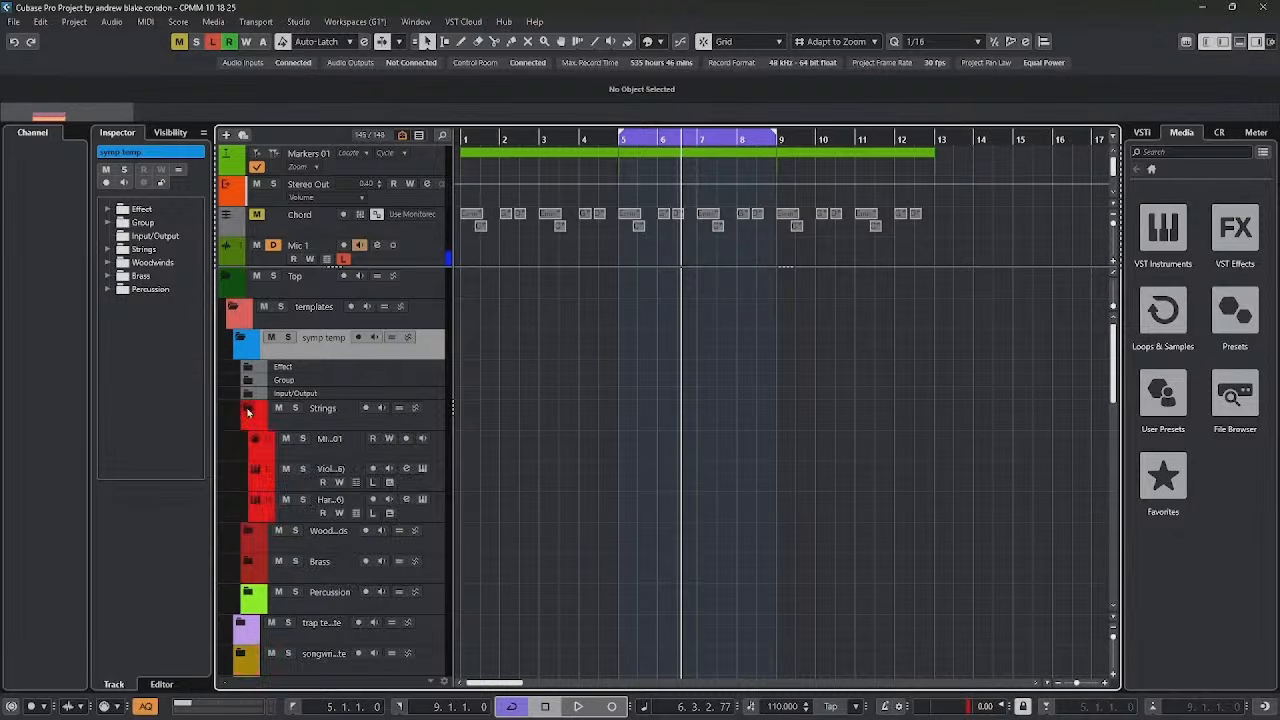
scroll(248, 412, "down", 2)
Step: Add a MIDI track to the Strings folder and place the chord events from bars 5 to 9 on it at bar 5
left_click(430, 365)
right_click(430, 365)
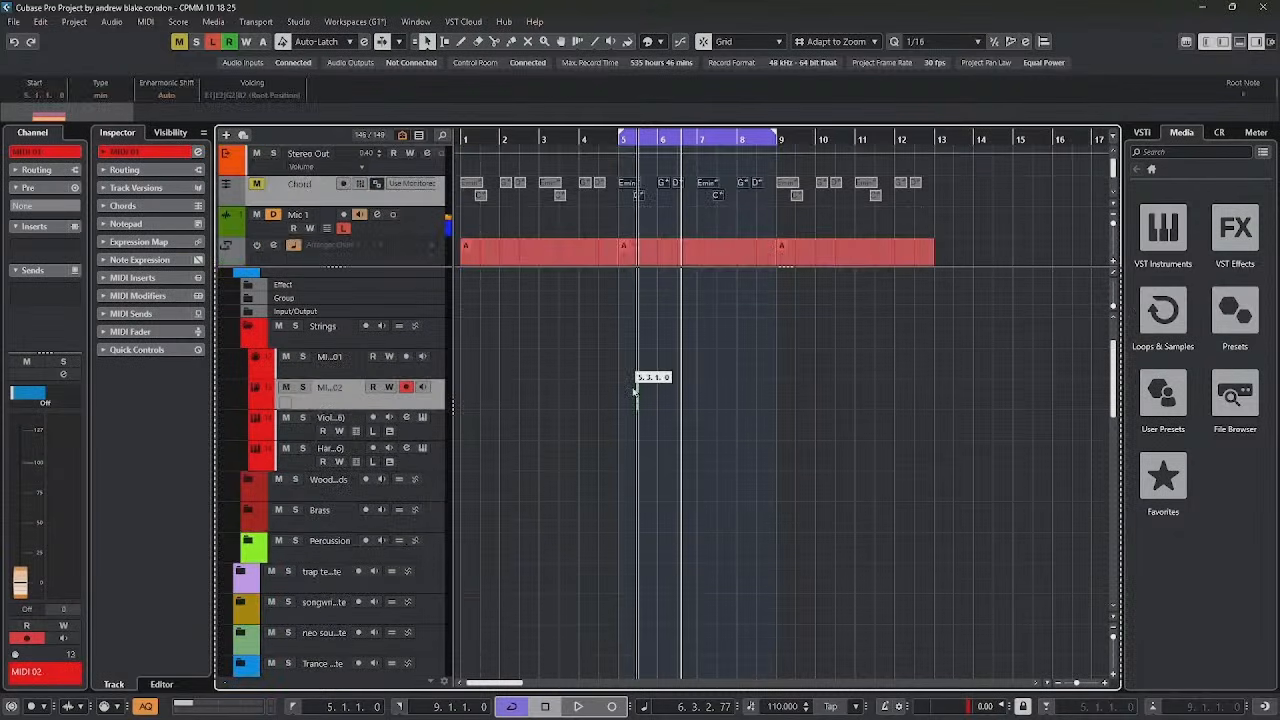
left_click_drag(634, 392, 618, 393)
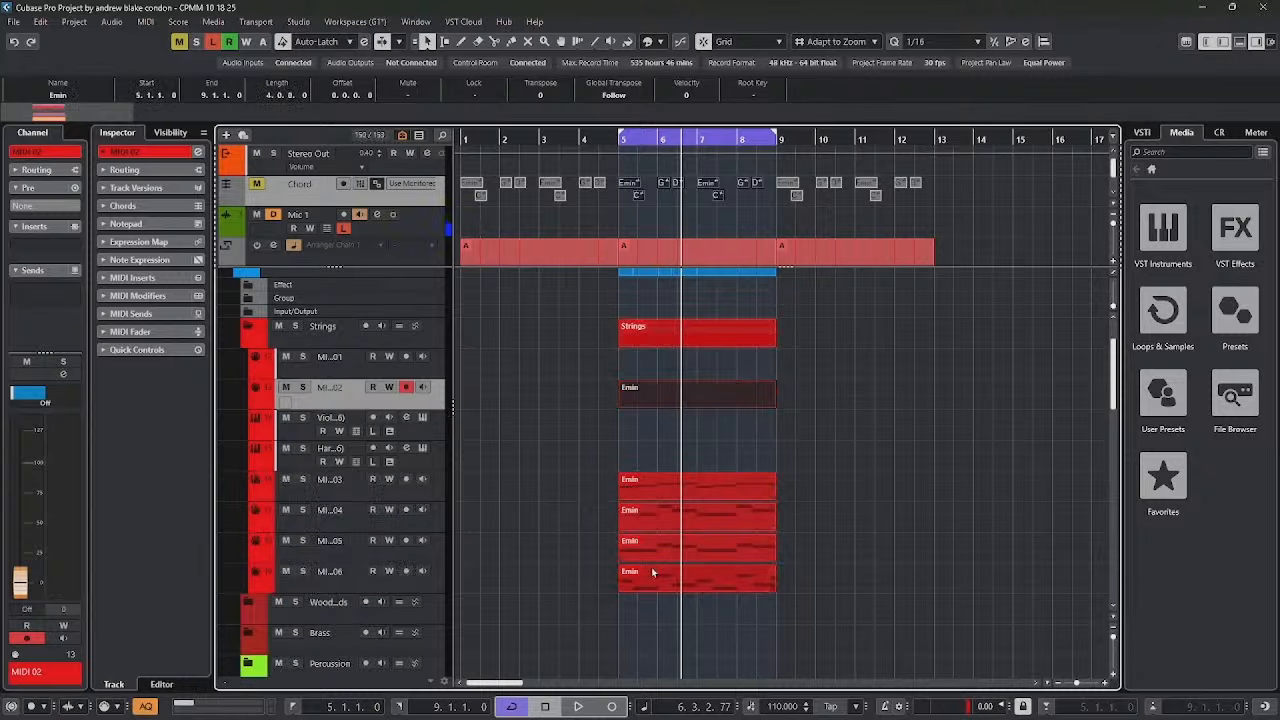
Step: Open the Violins 2, Viola, Celli and Basses parts together in the Key Editor and examine their notes and modulation curve
left_click(660, 487)
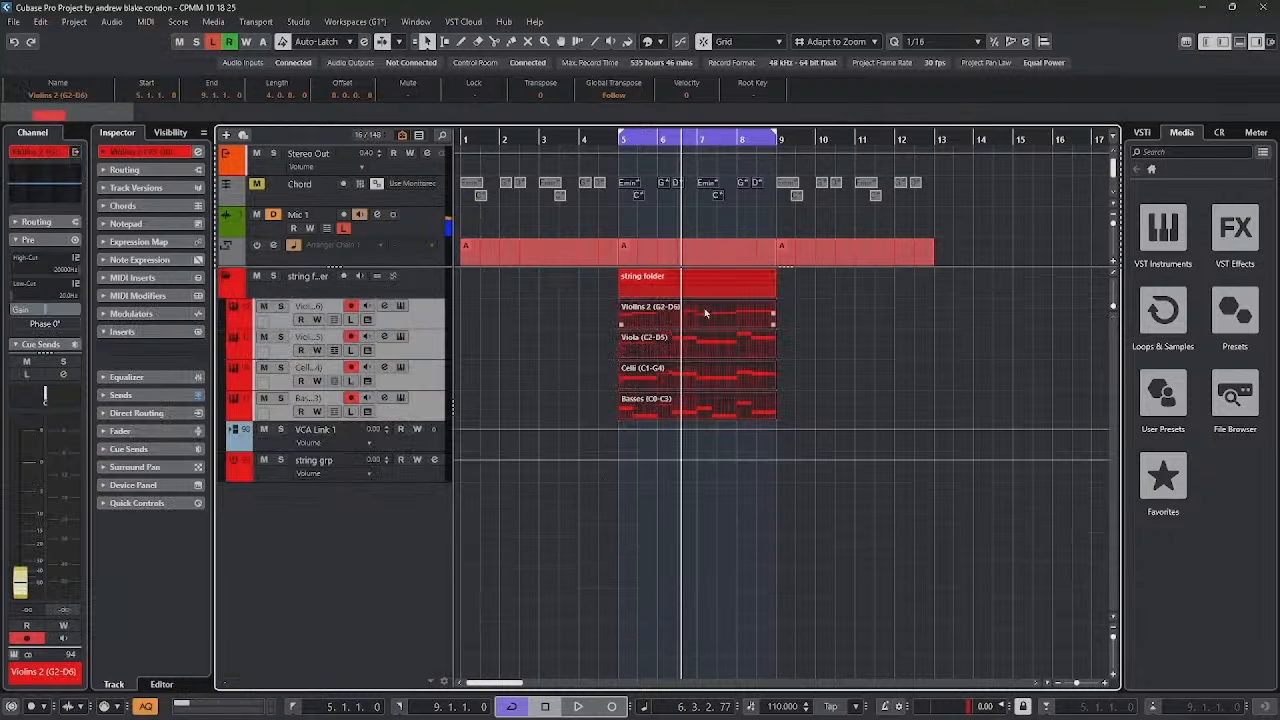
double_click(705, 314)
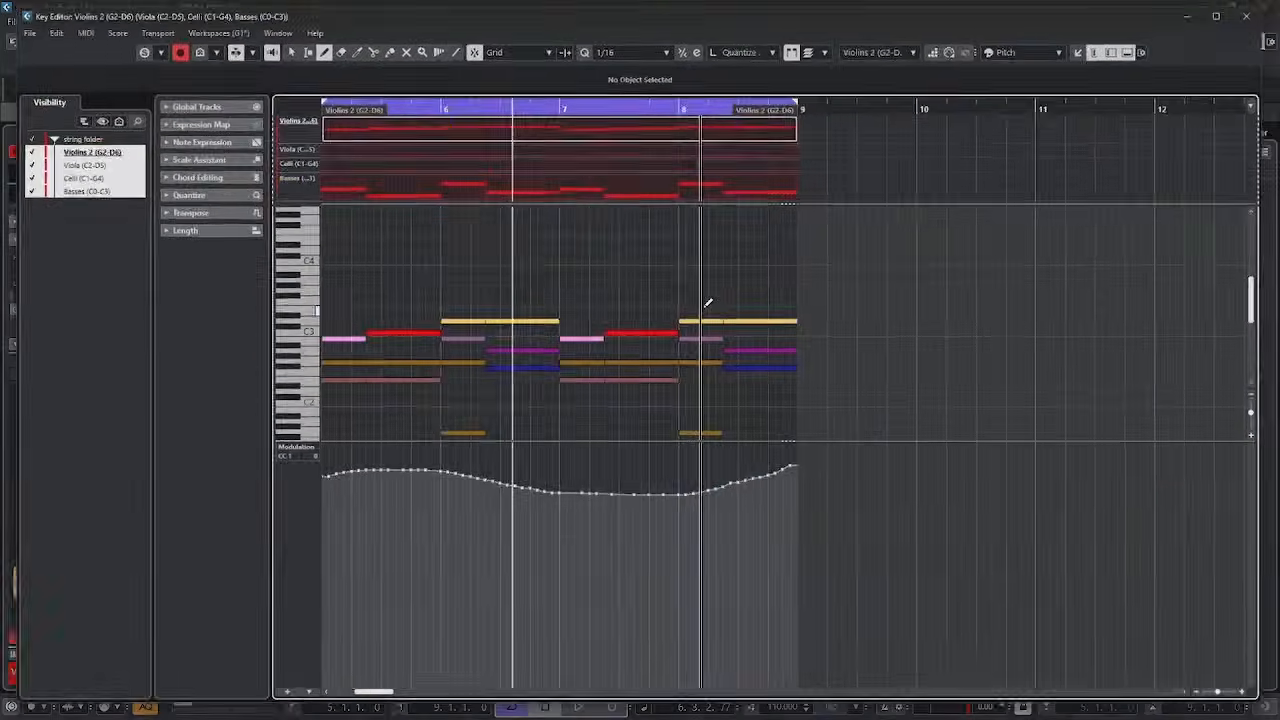
scroll(410, 366, "left", 3)
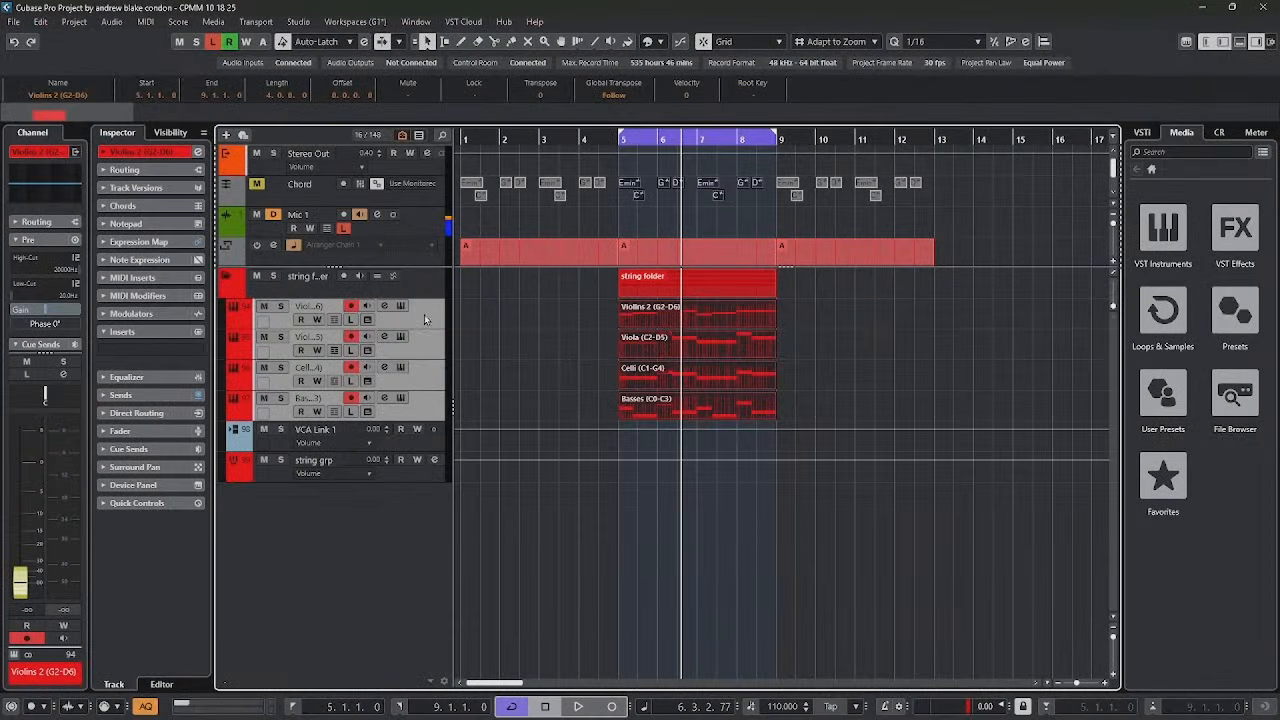
Step: Use the VCA Link 1 fader to raise the level of the four string tracks together while the loop plays
right_click(424, 406)
mouse_move(481, 410)
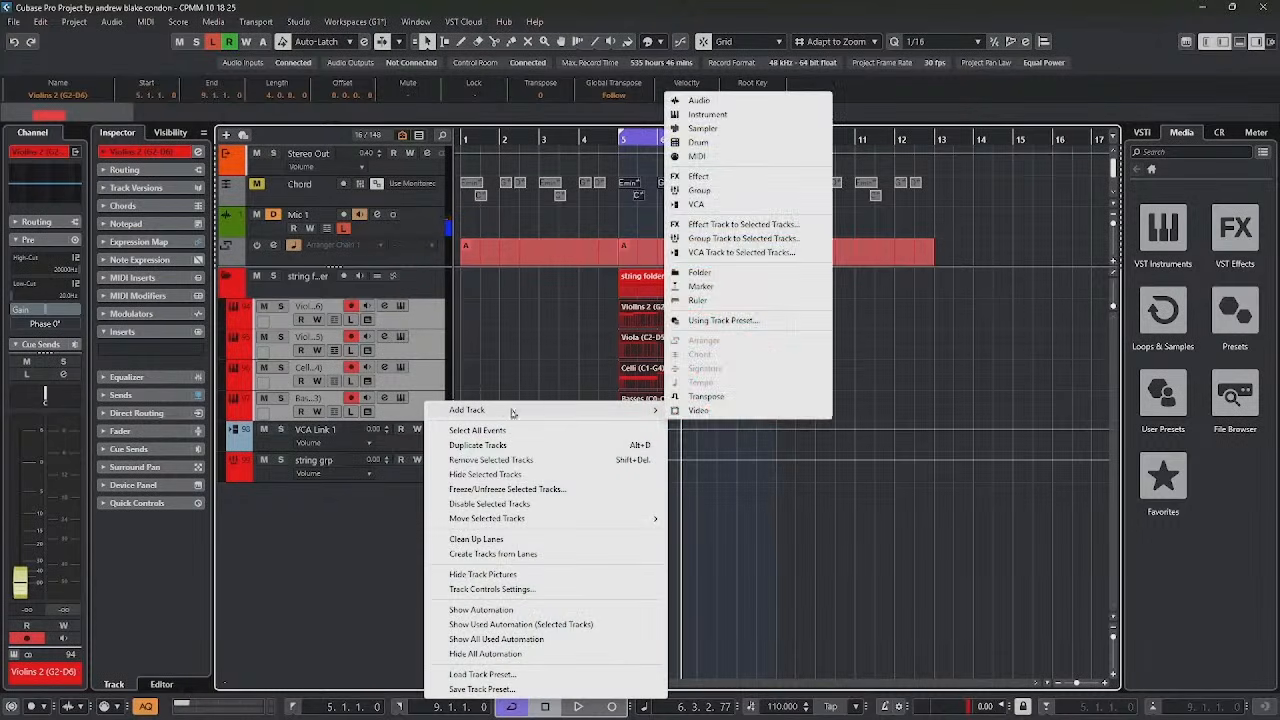
left_click(738, 253)
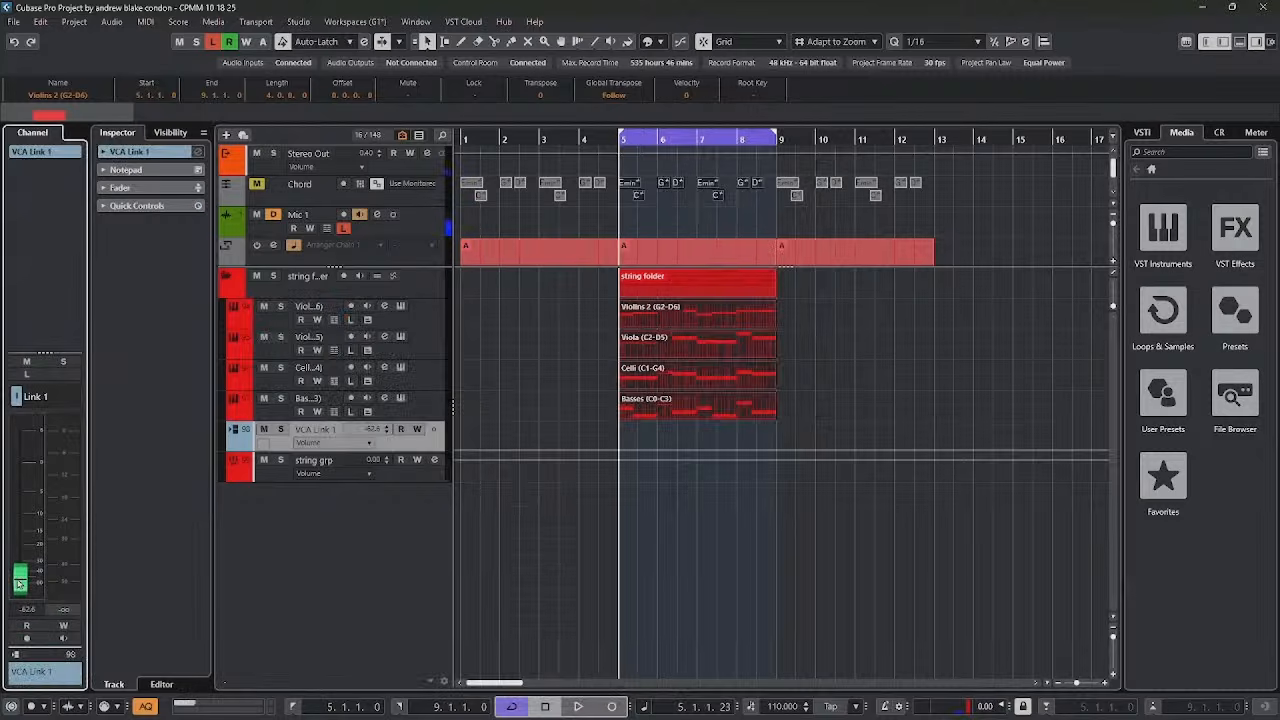
key("space")
left_click_drag(20, 583, 33, 476)
key("space")
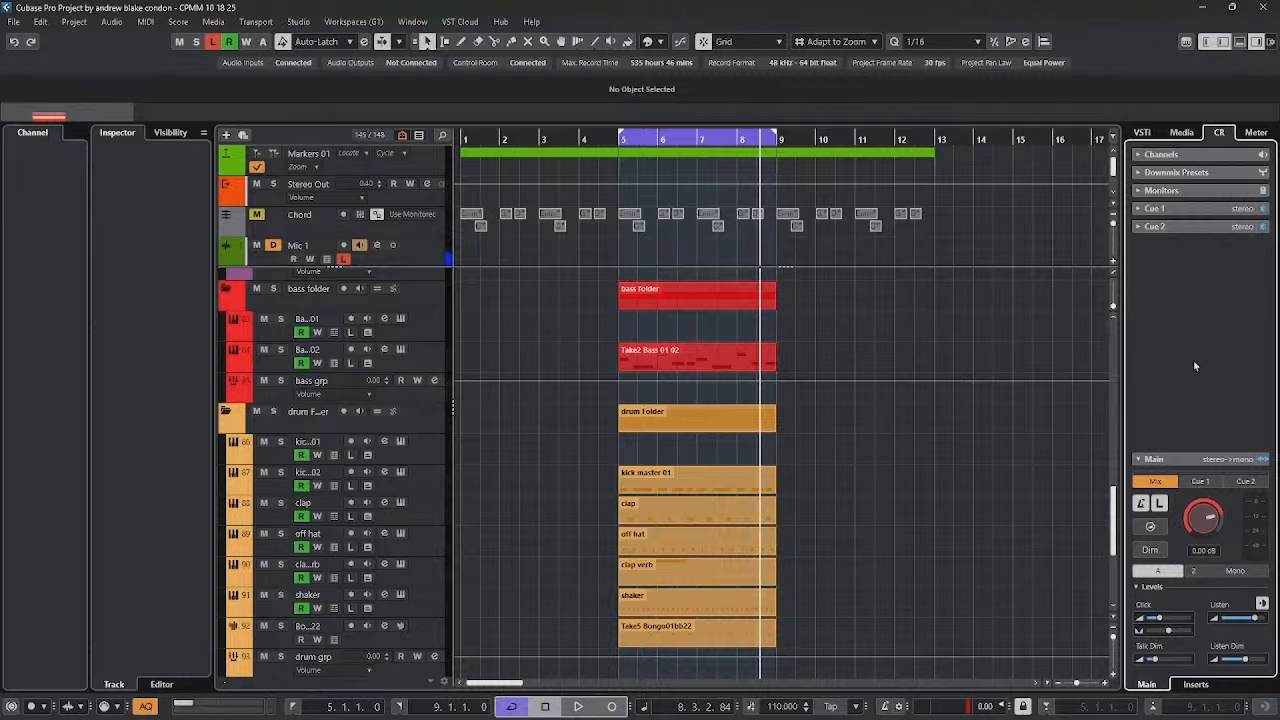
Step: Browse the VST instruments in the media browser and open HALion 7's Trium preset library
left_click(1181, 132)
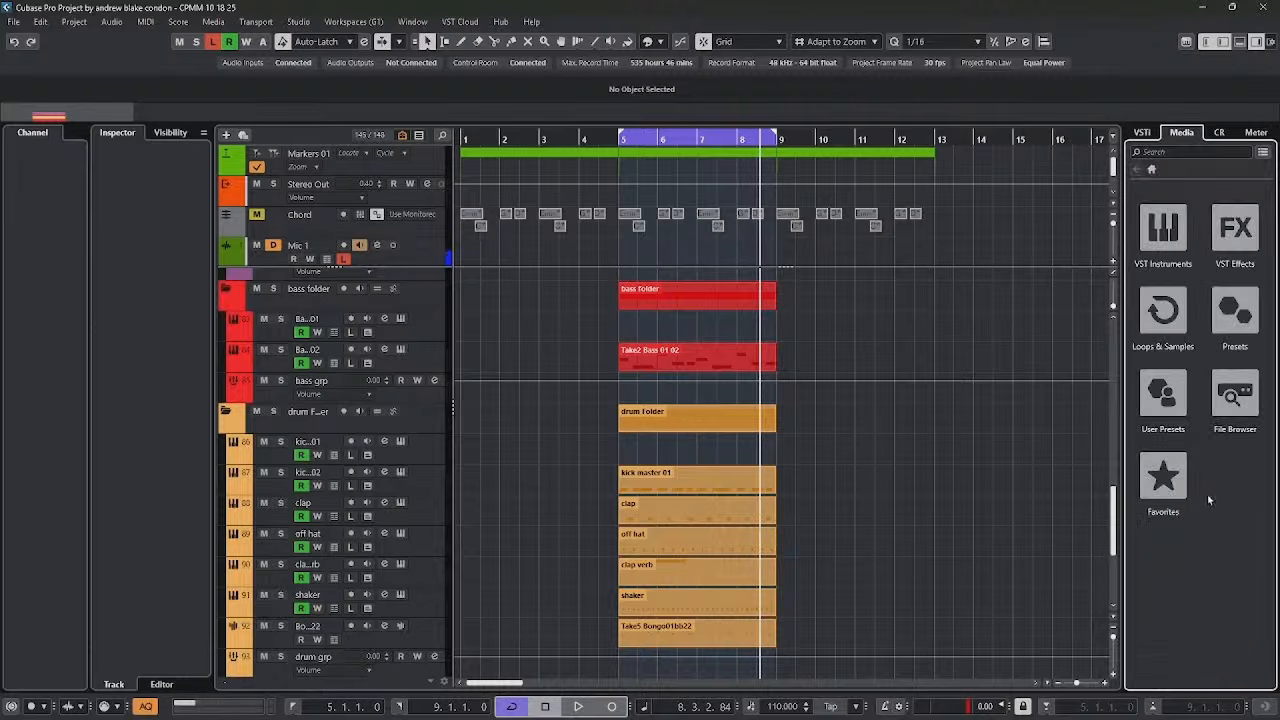
scroll(925, 507, "down", 4)
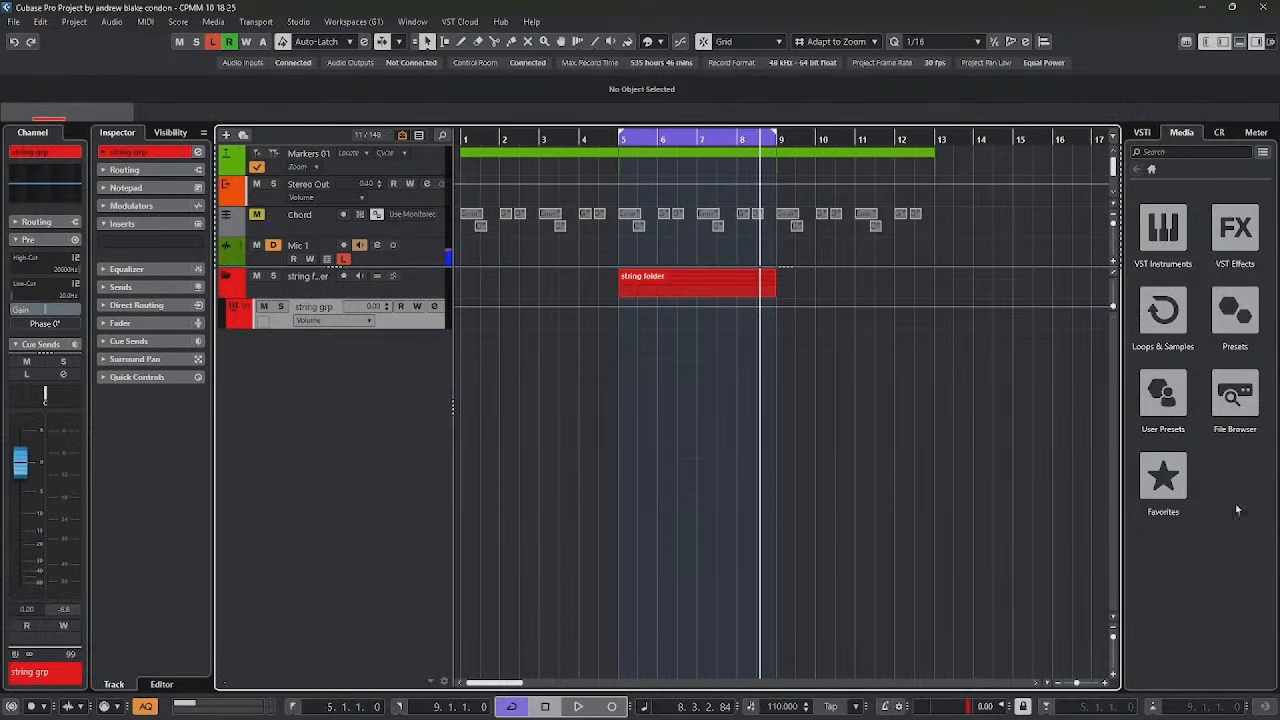
left_click(1149, 228)
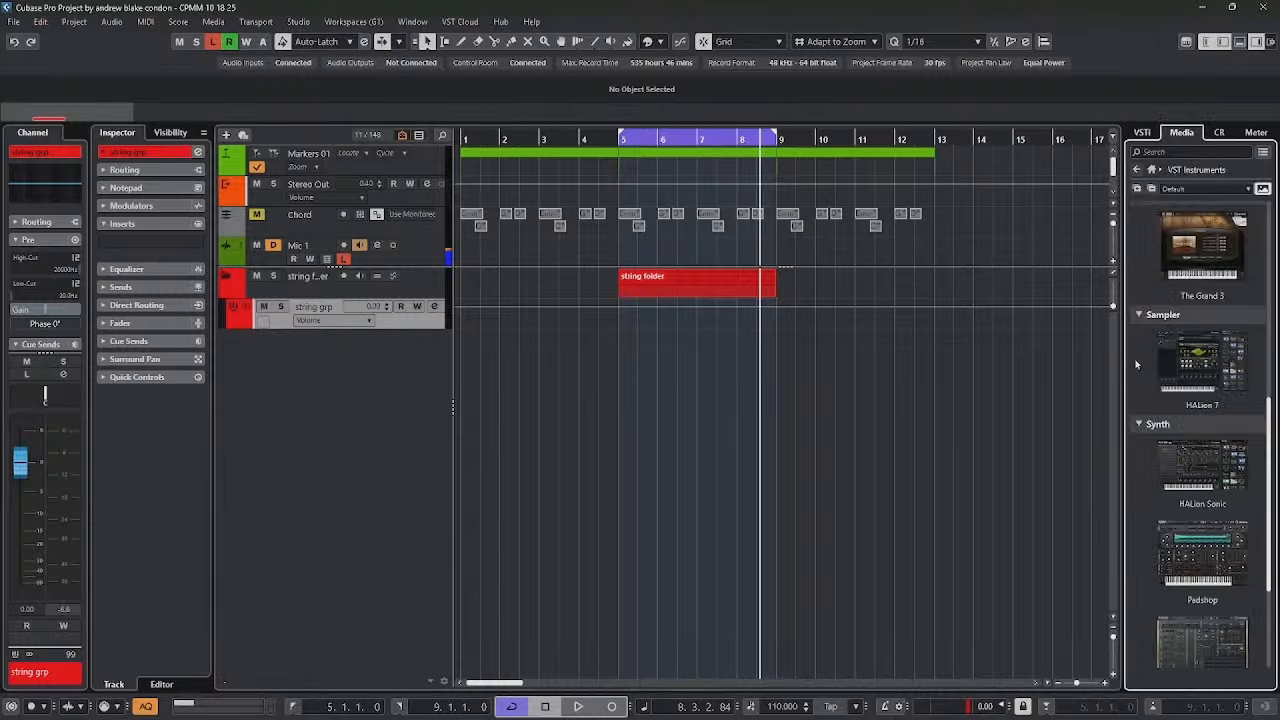
left_click(1204, 361)
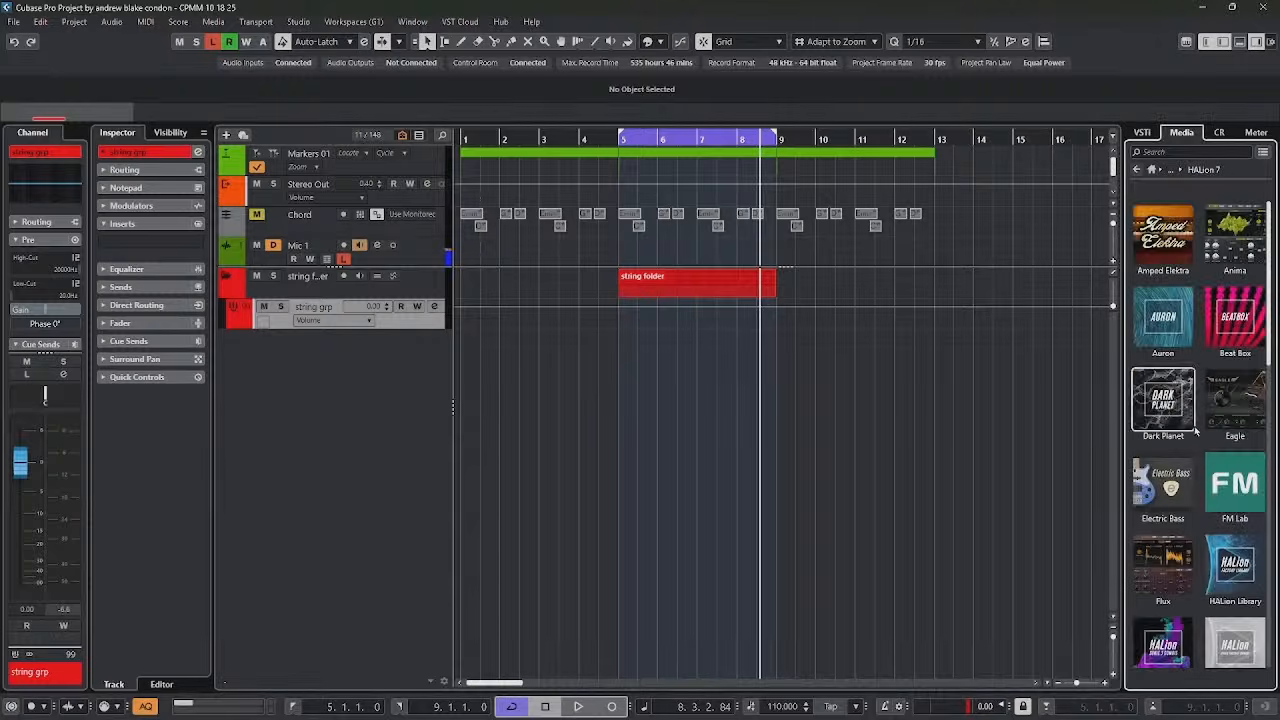
scroll(1196, 430, "down", 2)
scroll(1196, 432, "down", 4)
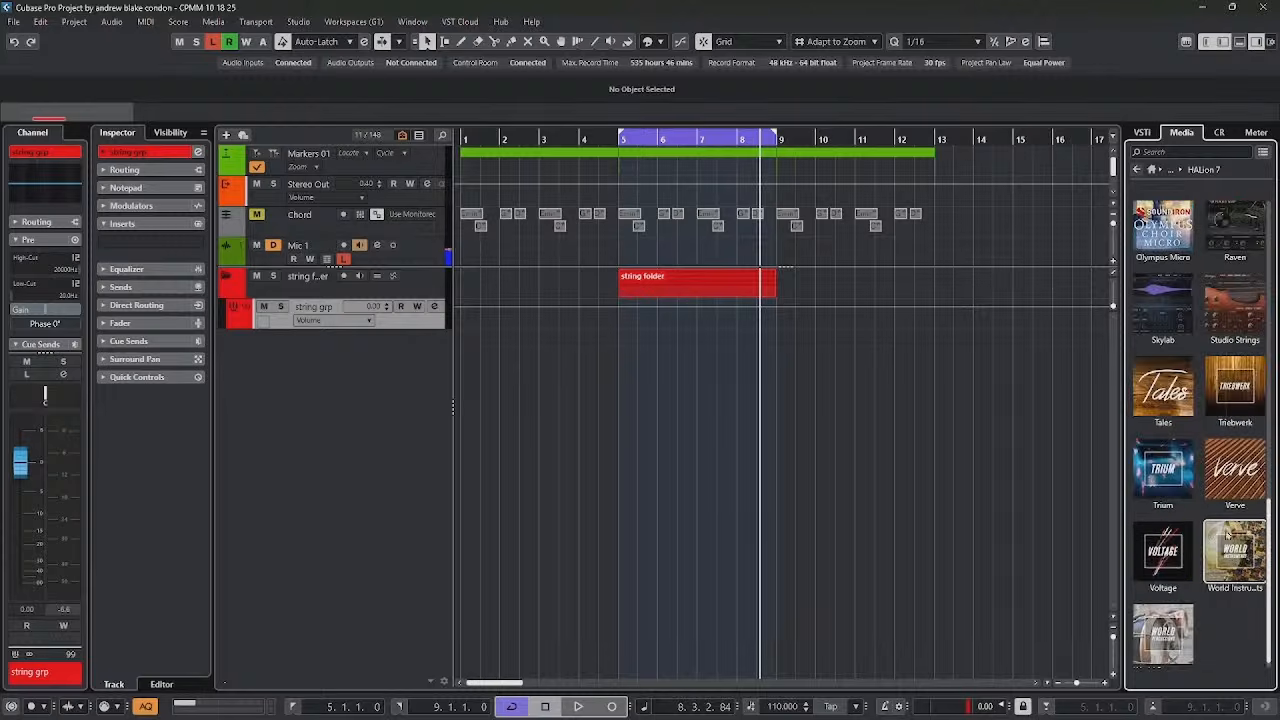
left_click(1153, 478)
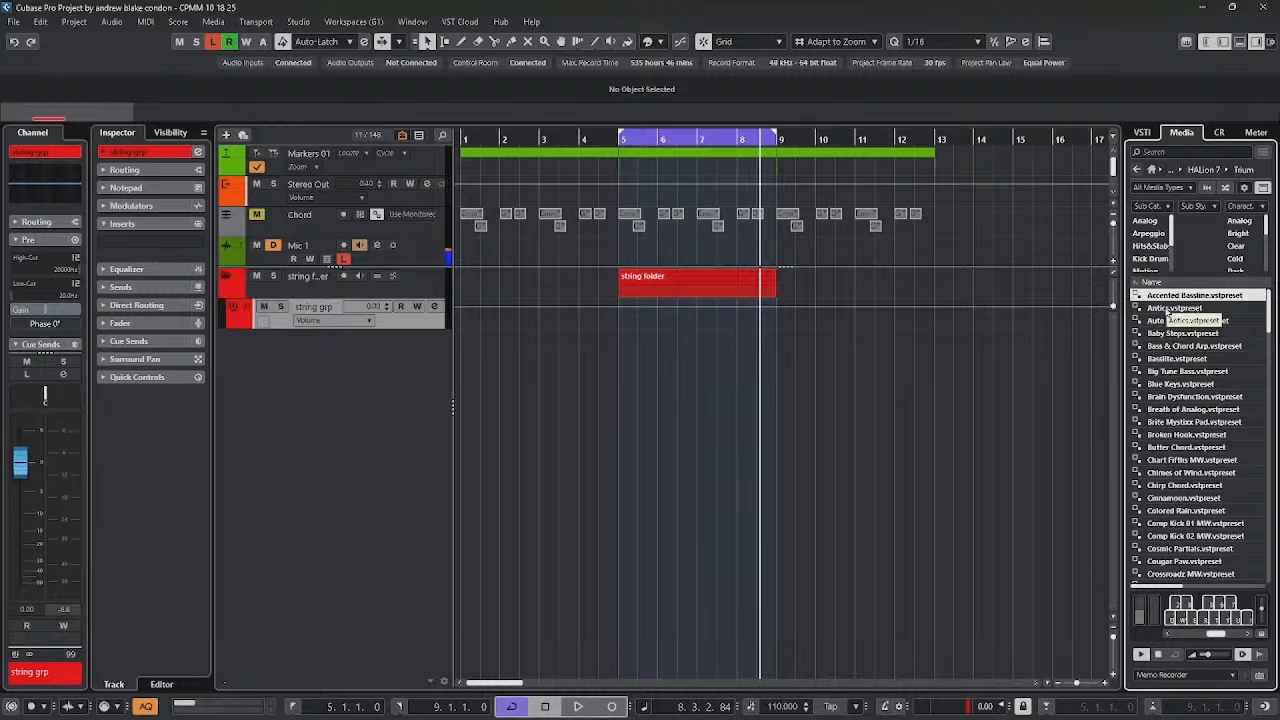
Step: Audition Trium presets, create an instrument track from Blue Keys and set its chord live input to Chords
left_click(1175, 309)
left_click(1229, 386)
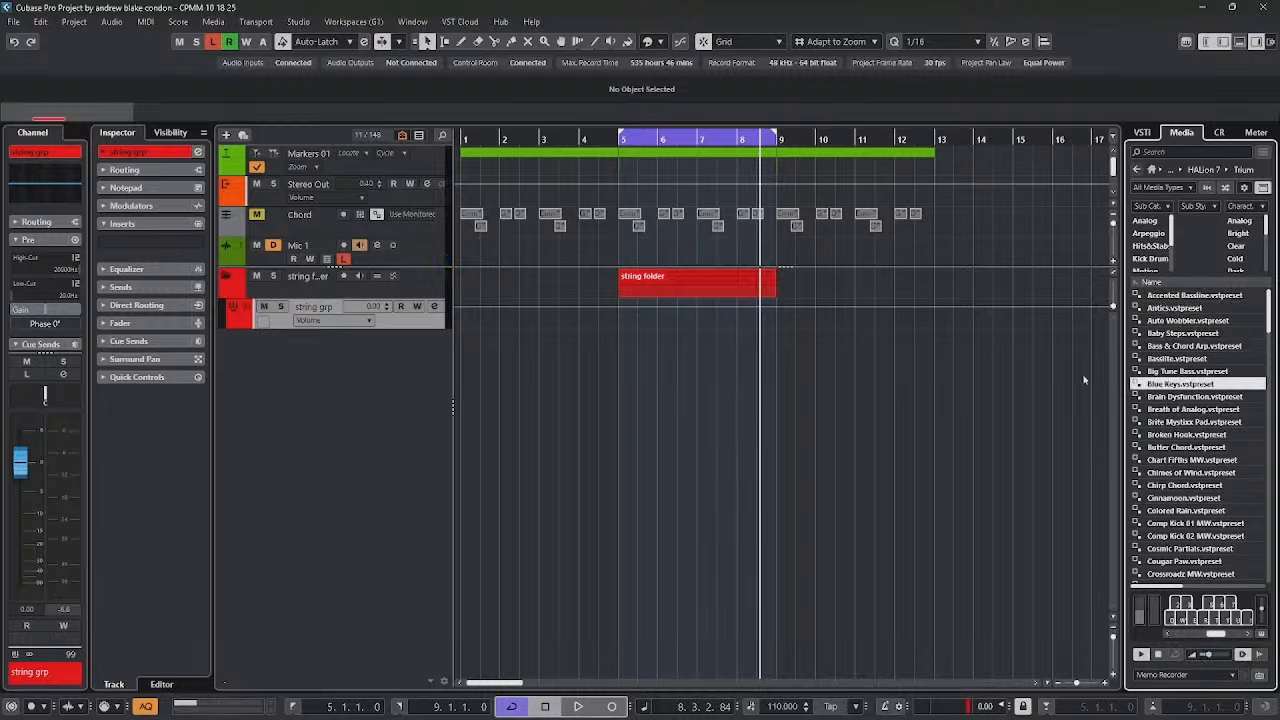
right_click(1180, 388)
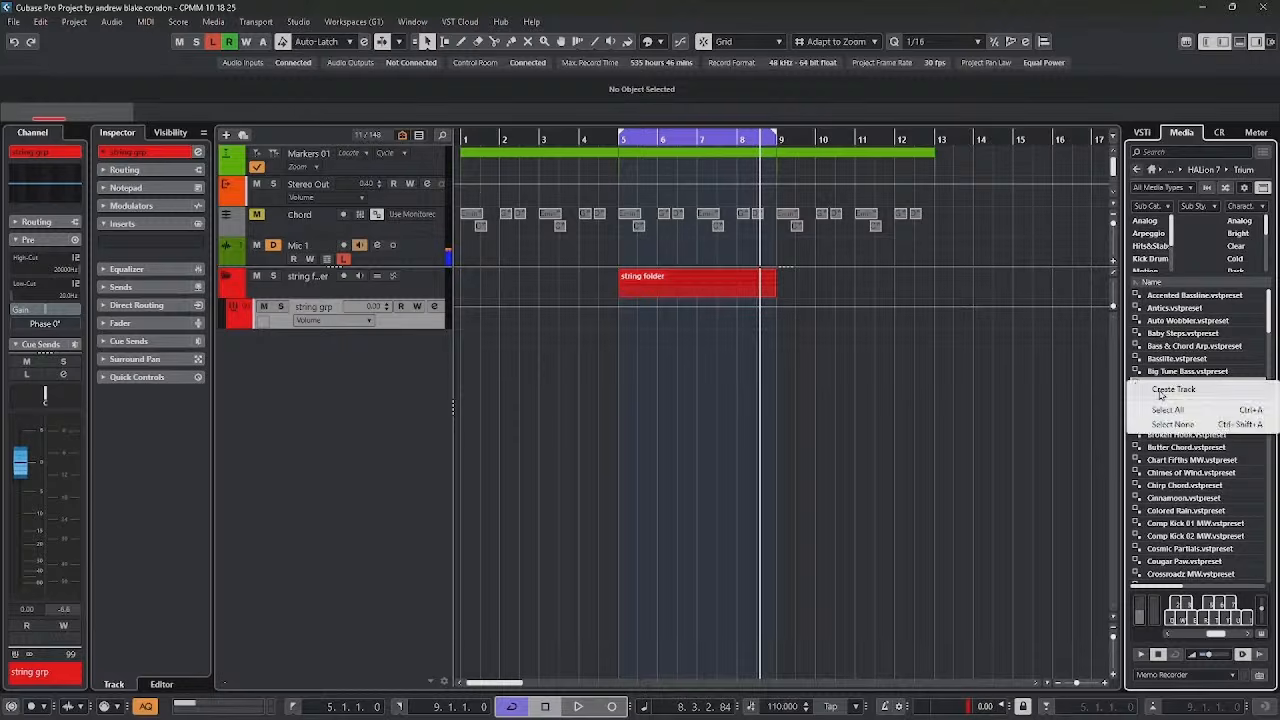
left_click(1158, 394)
left_click(133, 206)
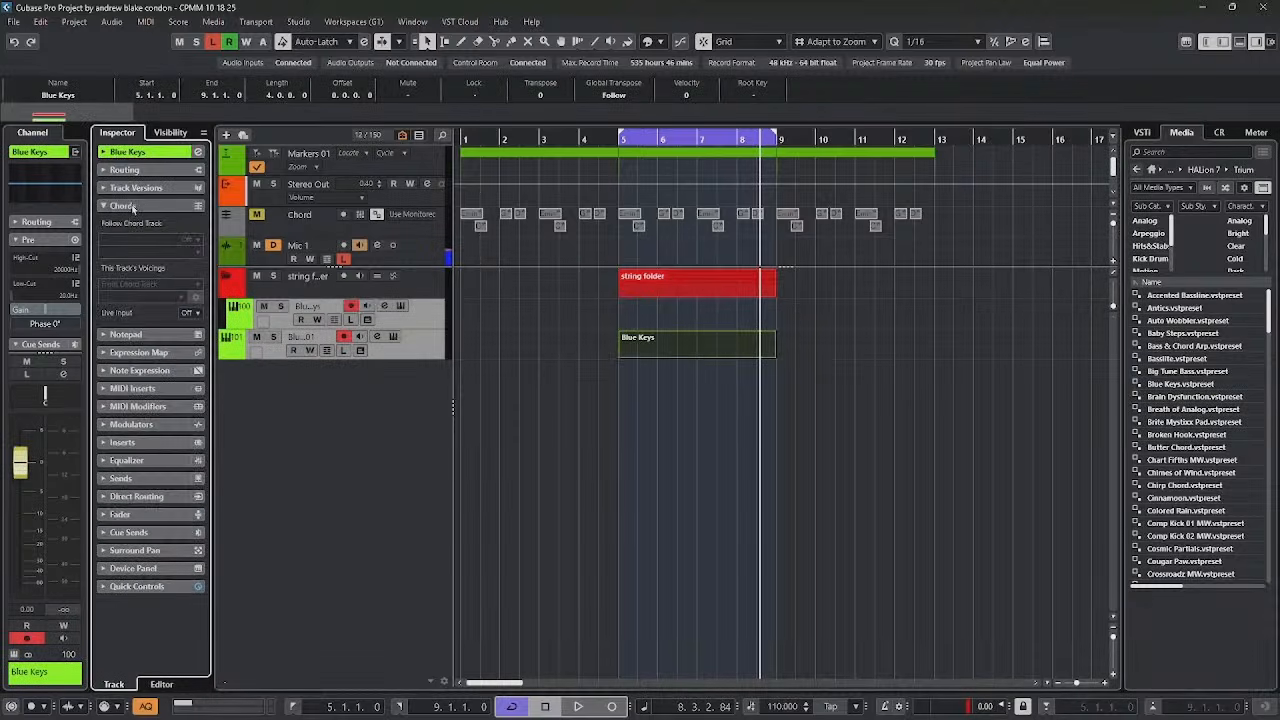
left_click(191, 320)
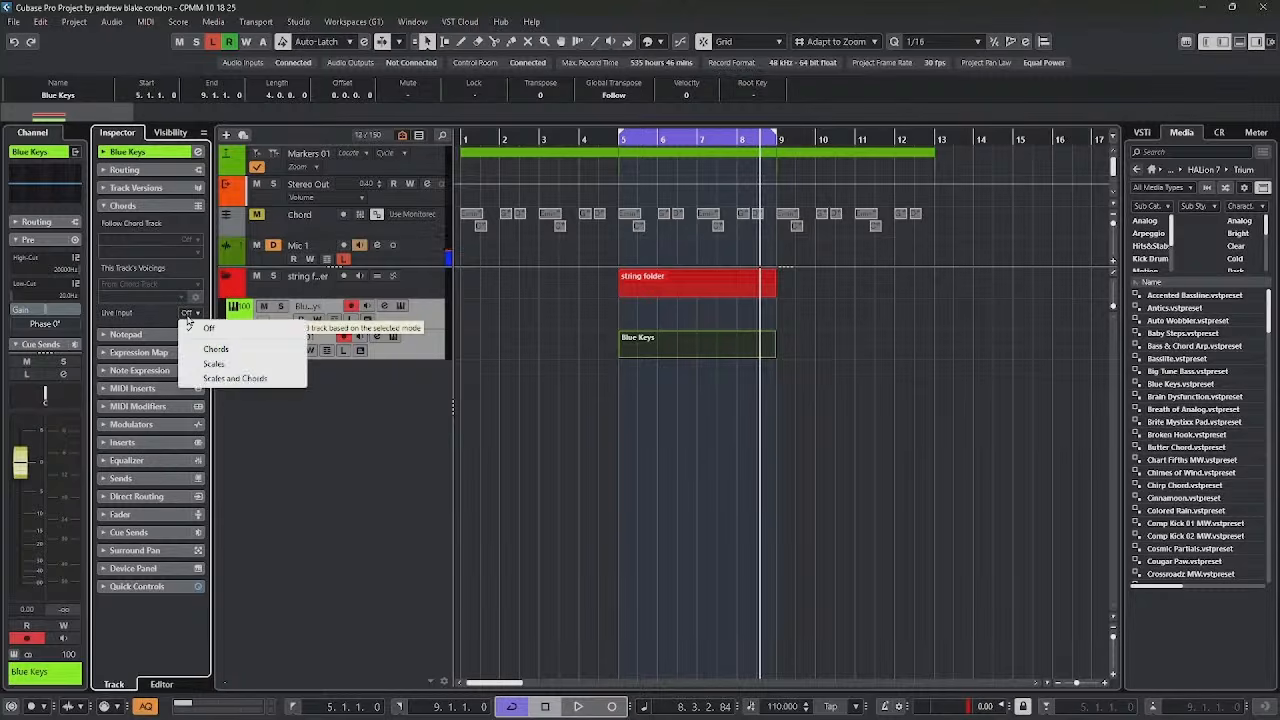
left_click(205, 346)
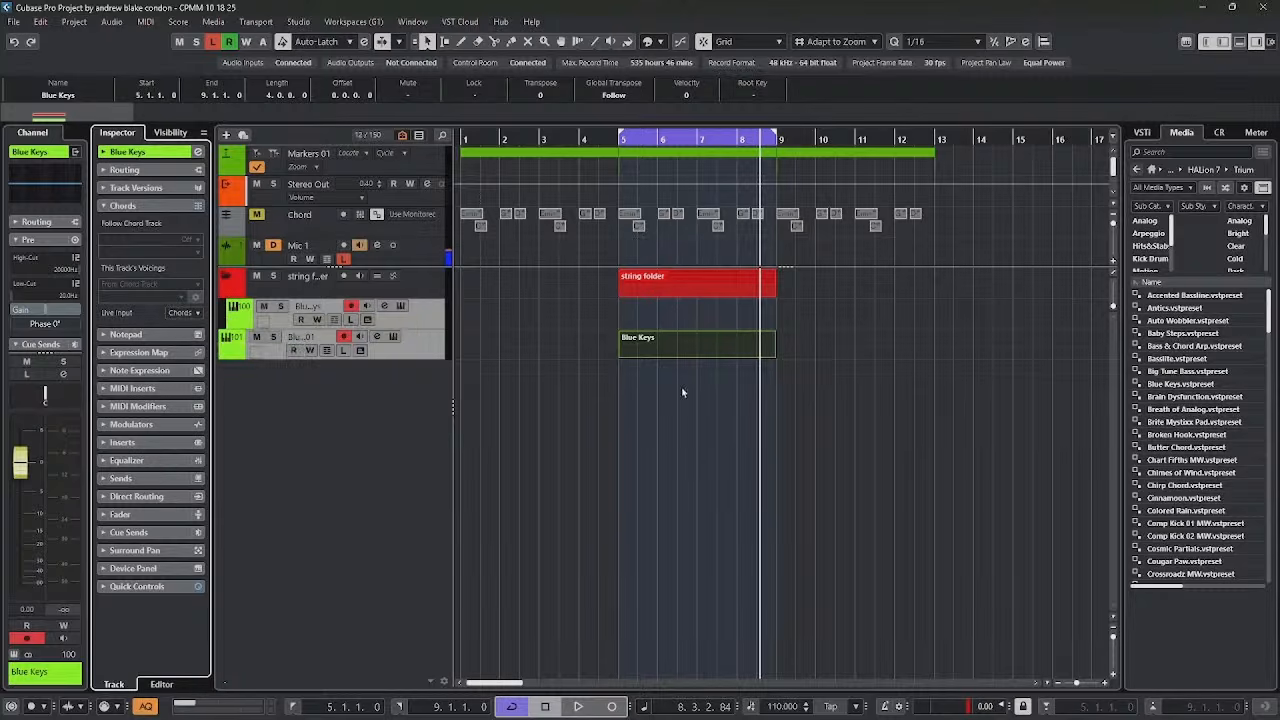
Step: Replace the empty Blue Keys part with a new part recorded on the Blue Keys 01 track over bars 5 to 9, using Chords live input
left_click(665, 351)
key("Delete")
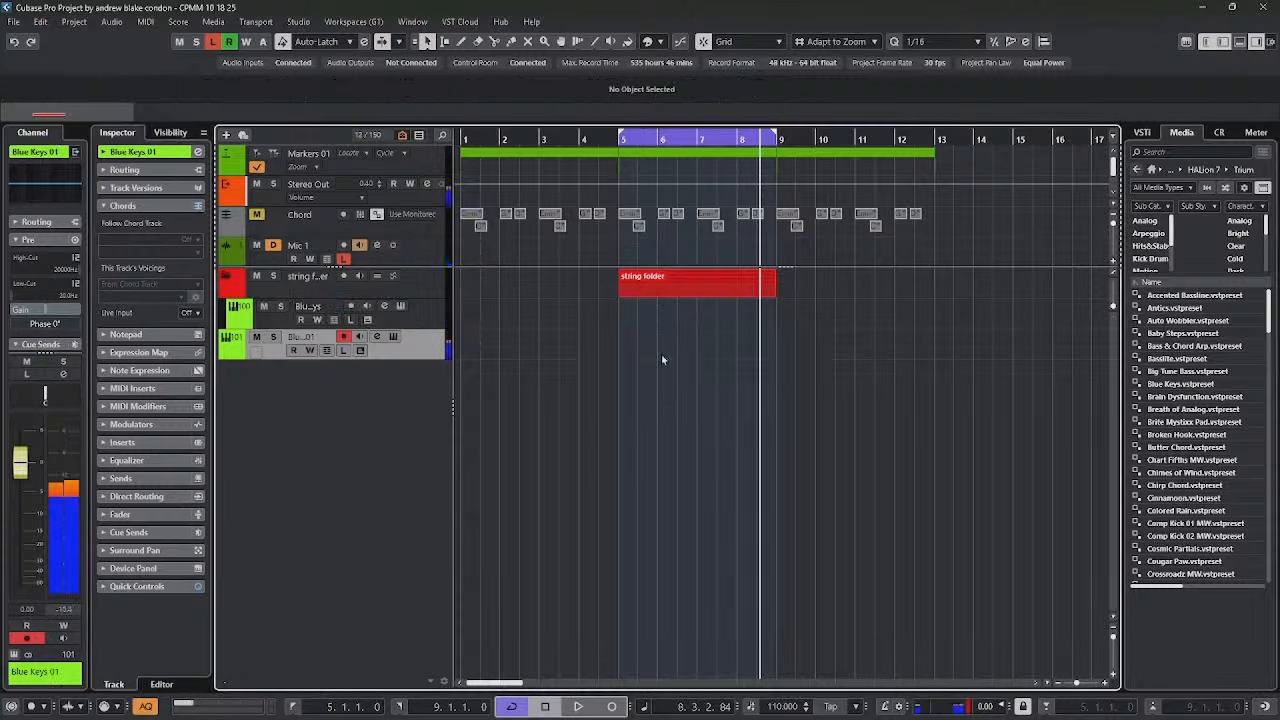
key("space")
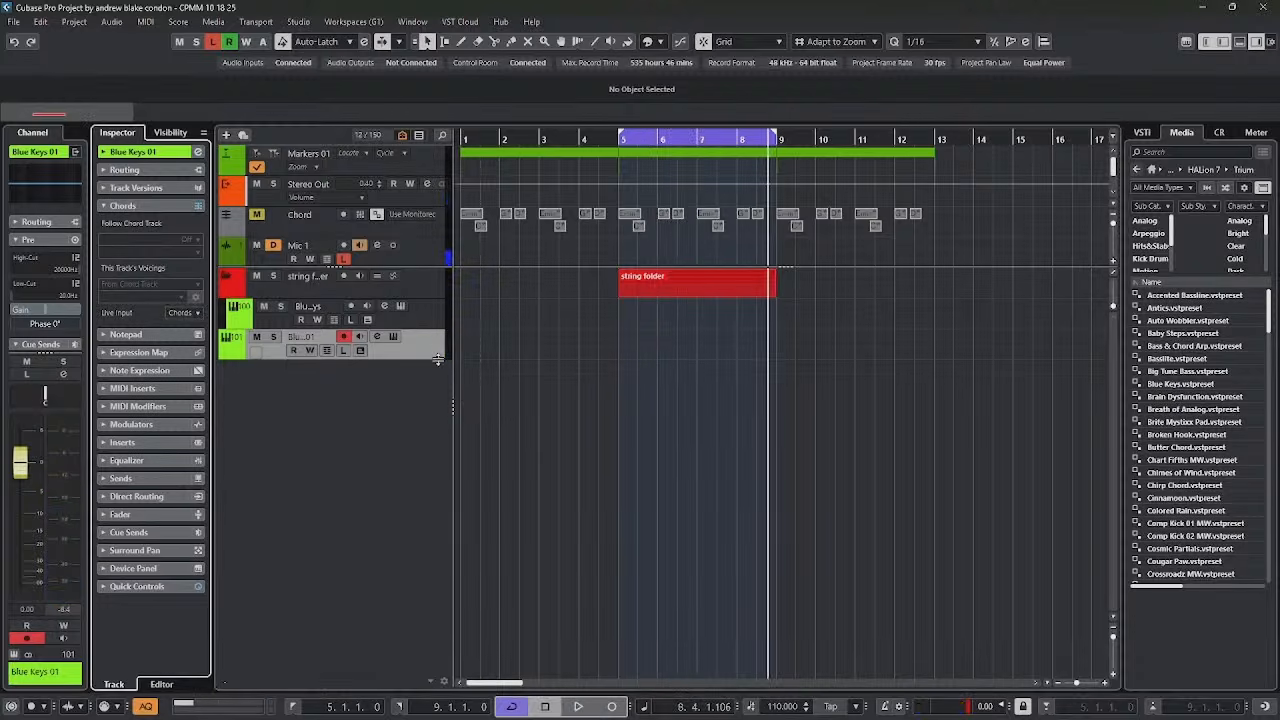
key("ctrl+z")
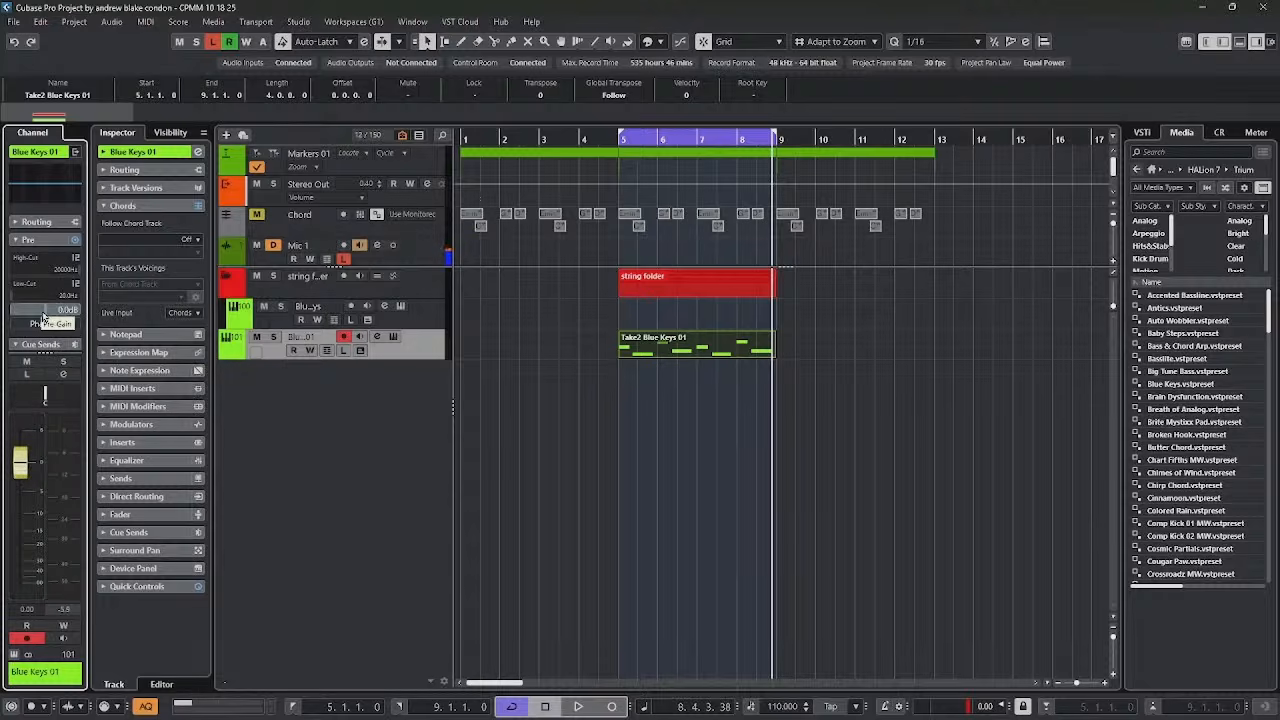
key("space")
Step: Create a track from the Dance Runner preset with live input set to Chords and record a part over bars 5 to 9
scroll(43, 316, "down", 7)
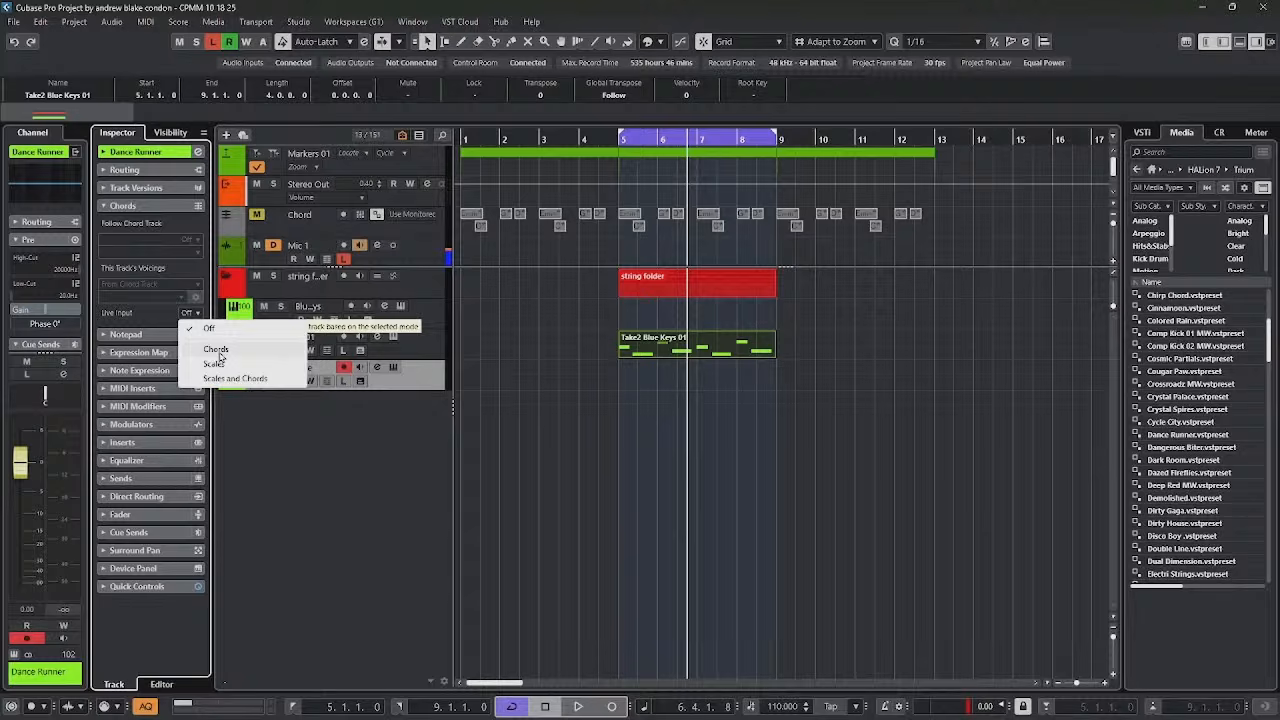
left_click(219, 352)
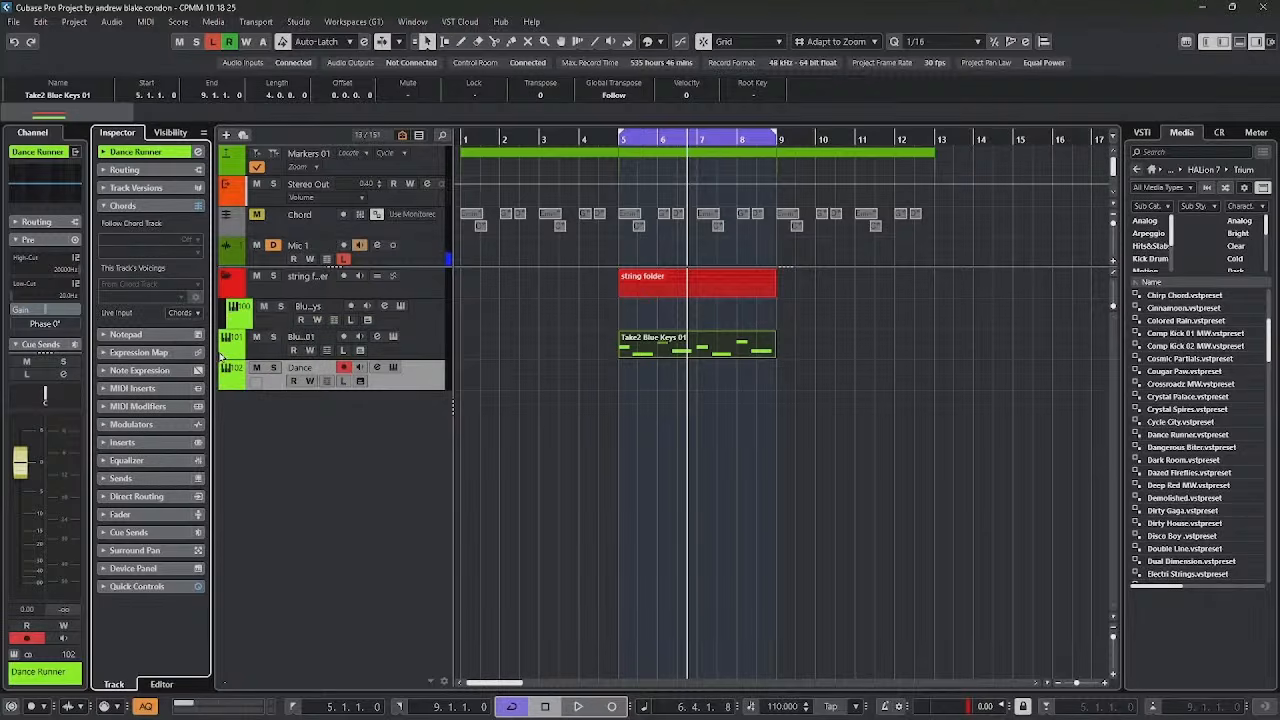
left_click(426, 378)
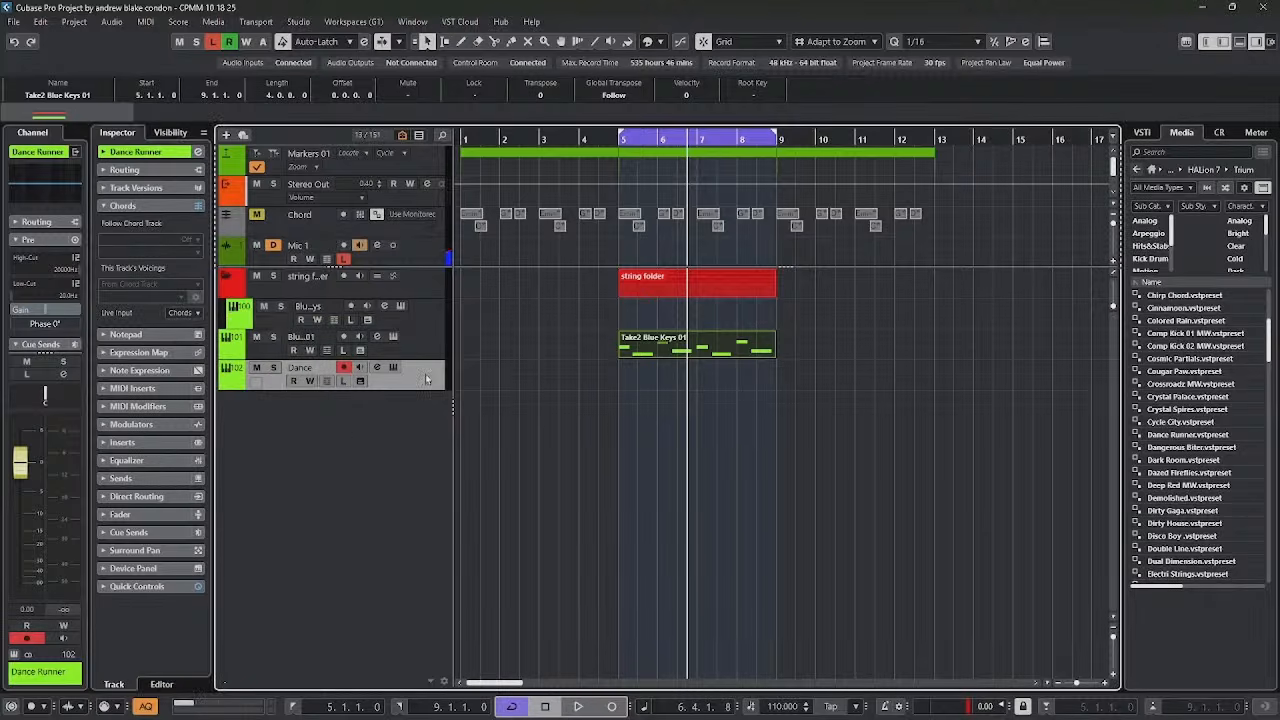
key("space")
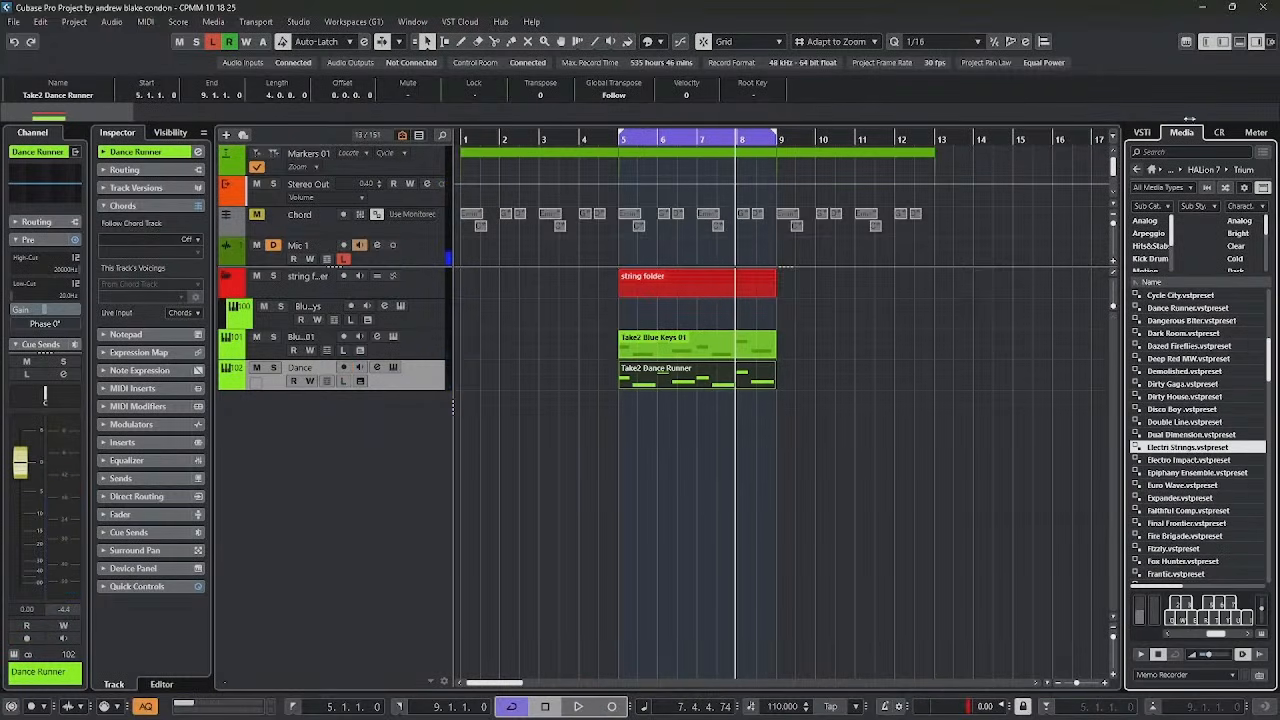
Step: Create a track from the Blue Marbles preset in HALion 7's Voltage library and record a Chords live input part over bars 5 to 9
left_click(1198, 170)
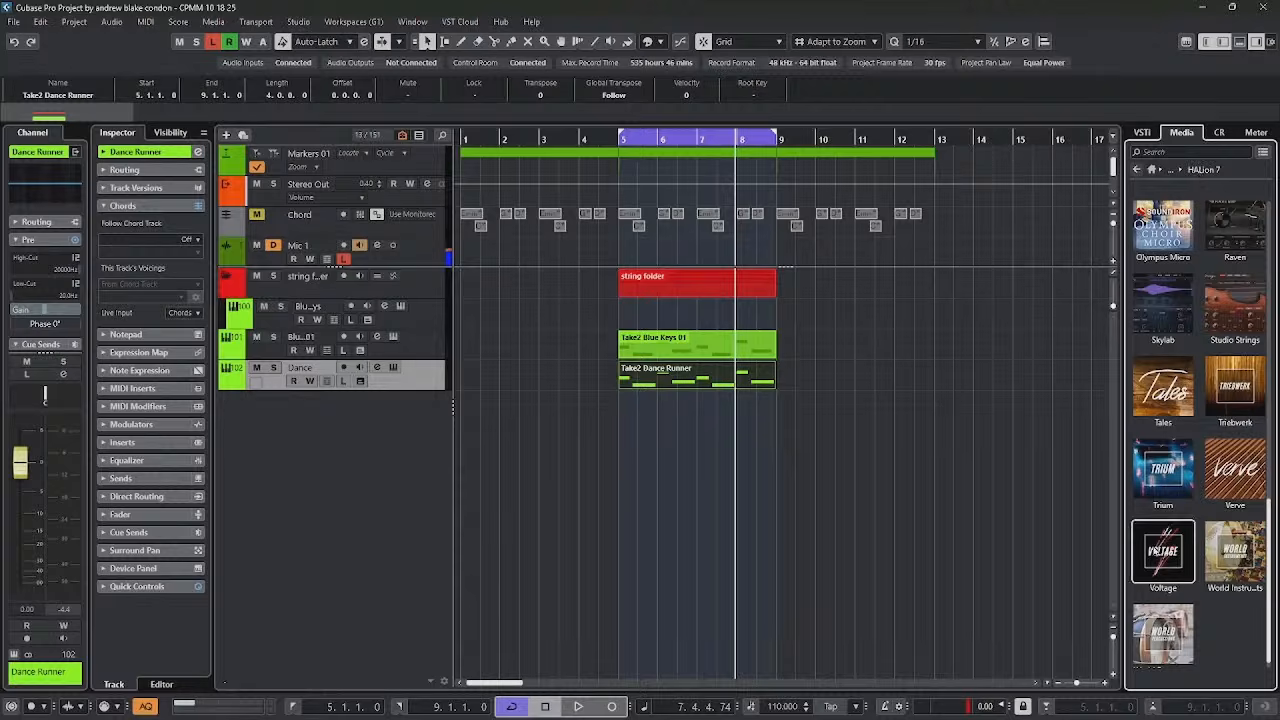
left_click(1163, 552)
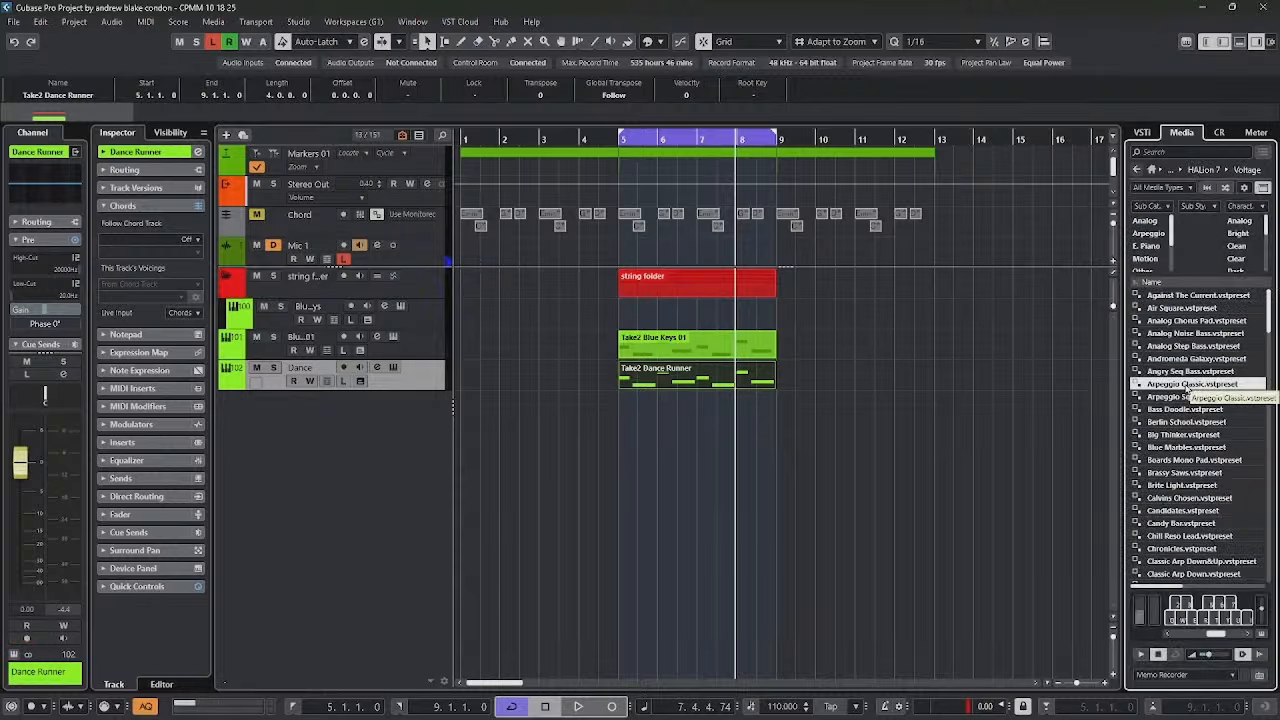
left_click_drag(1183, 388, 534, 442)
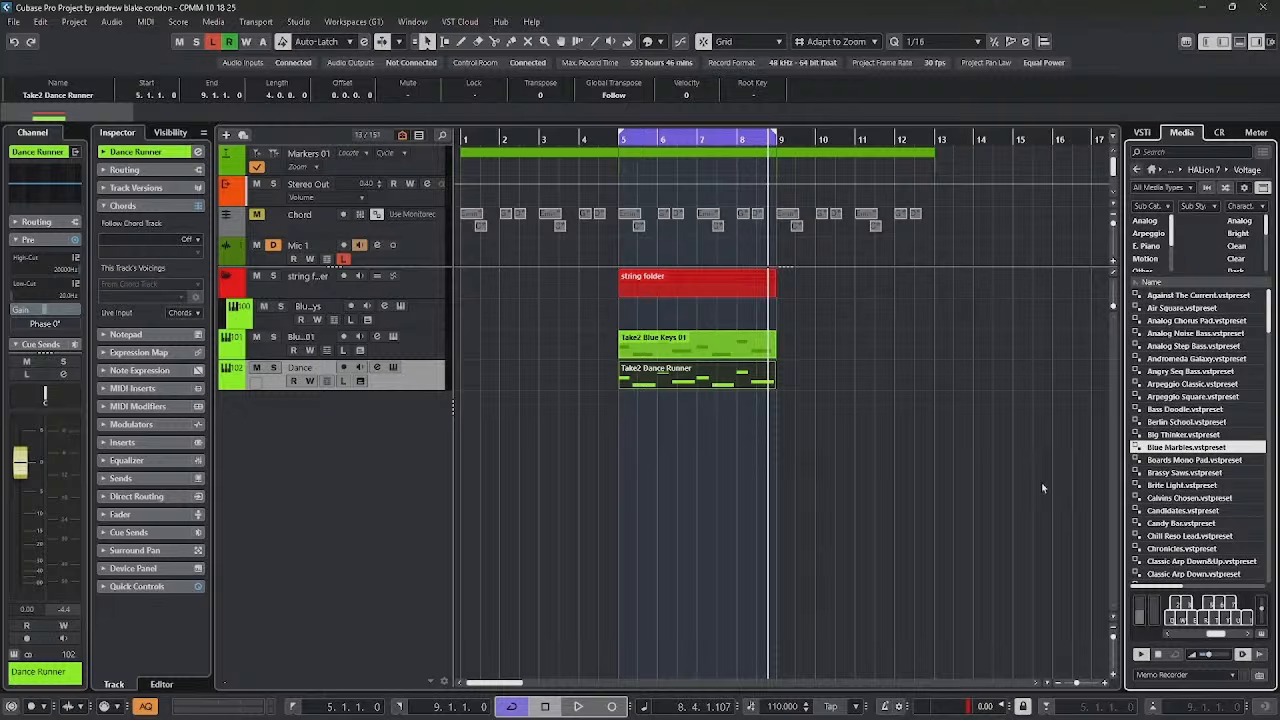
right_click(1192, 448)
left_click(1194, 457)
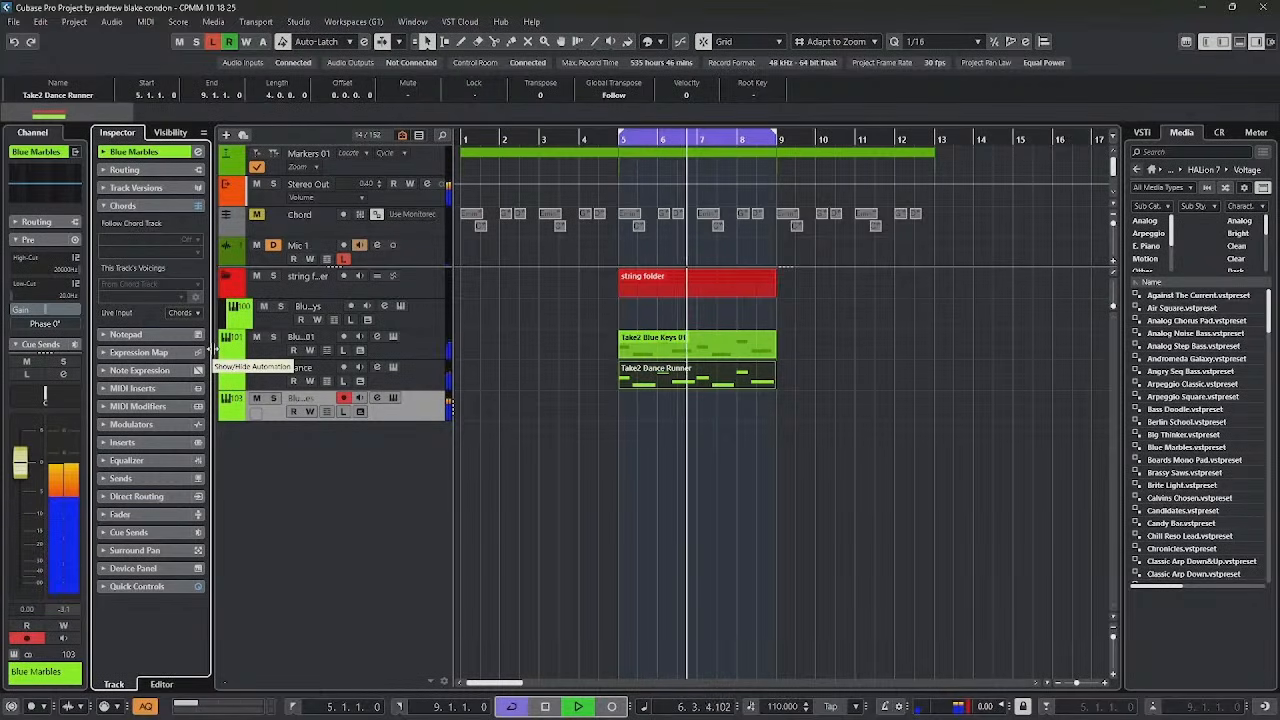
key("space")
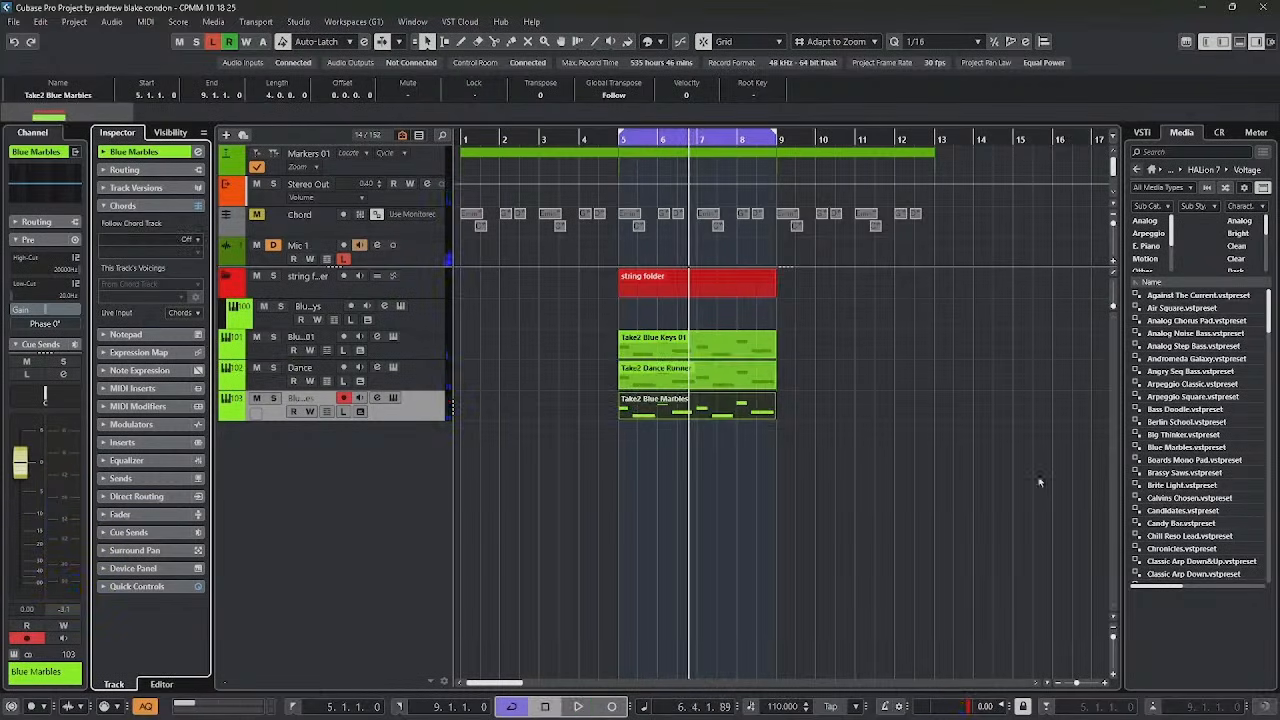
Step: Create a track from the Brassy Saws preset and record a Chords live input part over bars 5 to 9
left_click(1163, 474)
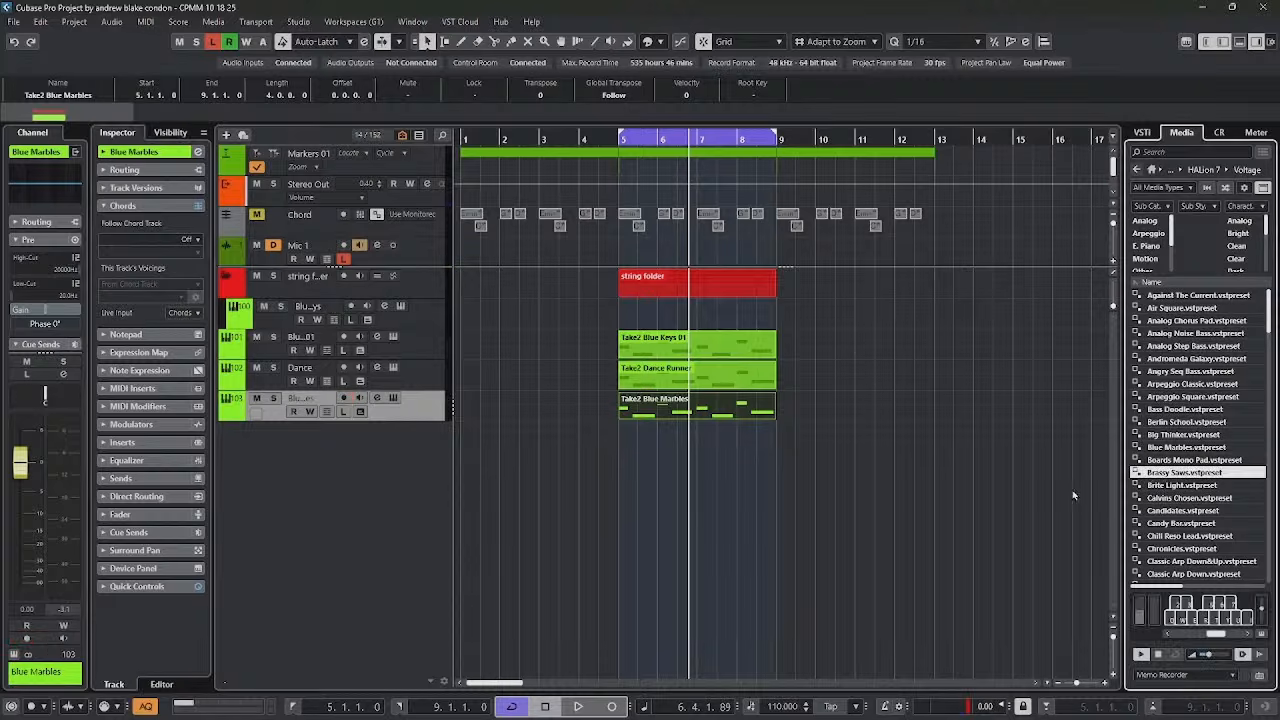
left_click_drag(1160, 473, 294, 517)
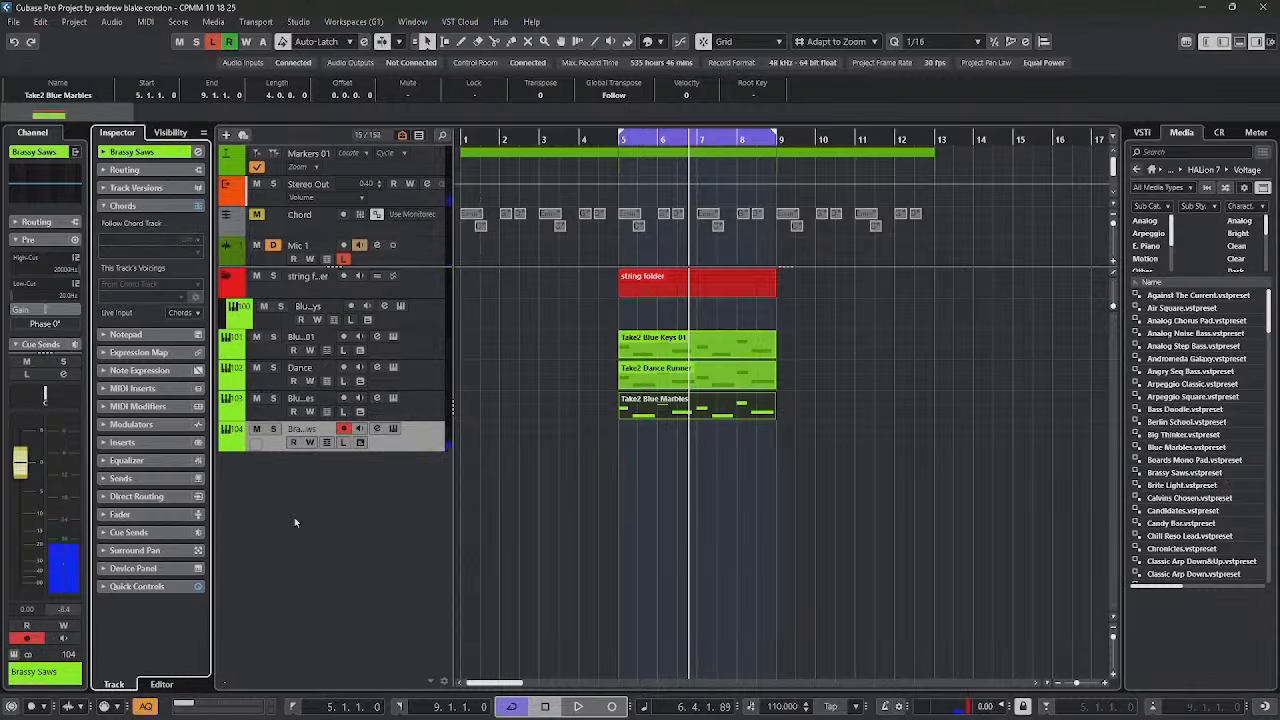
key("space")
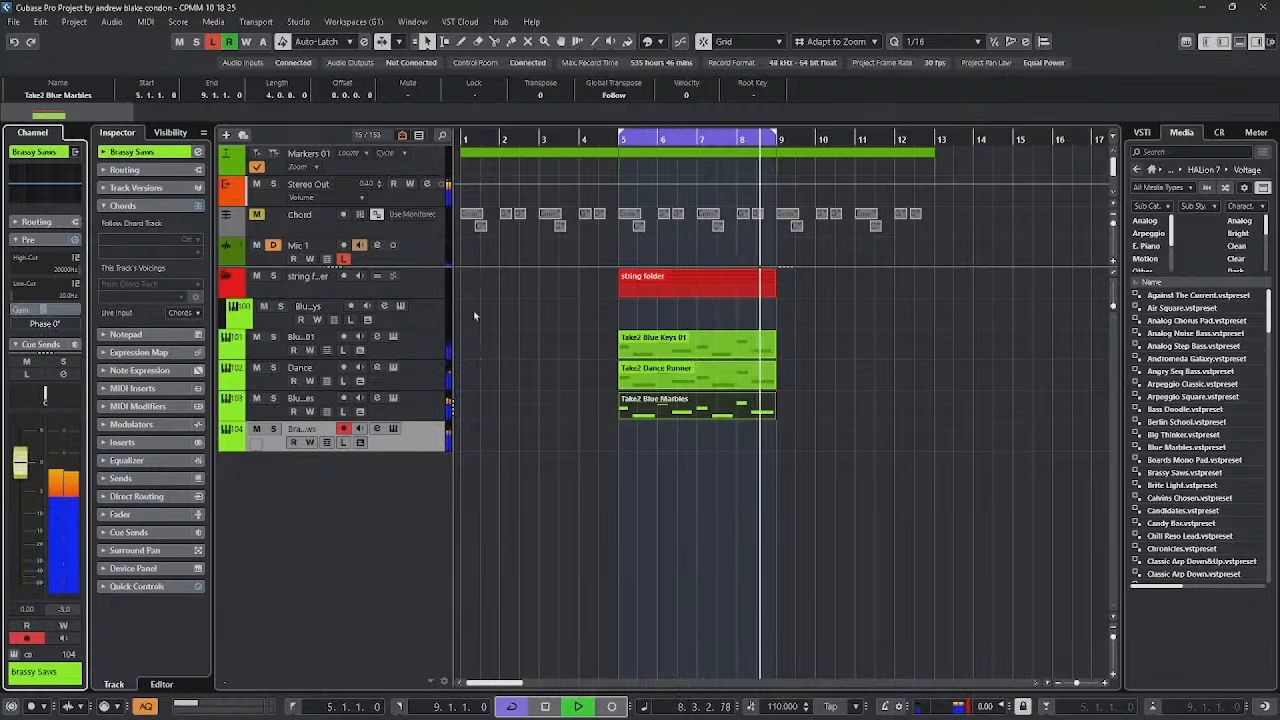
key("KP_Multiply")
key("space")
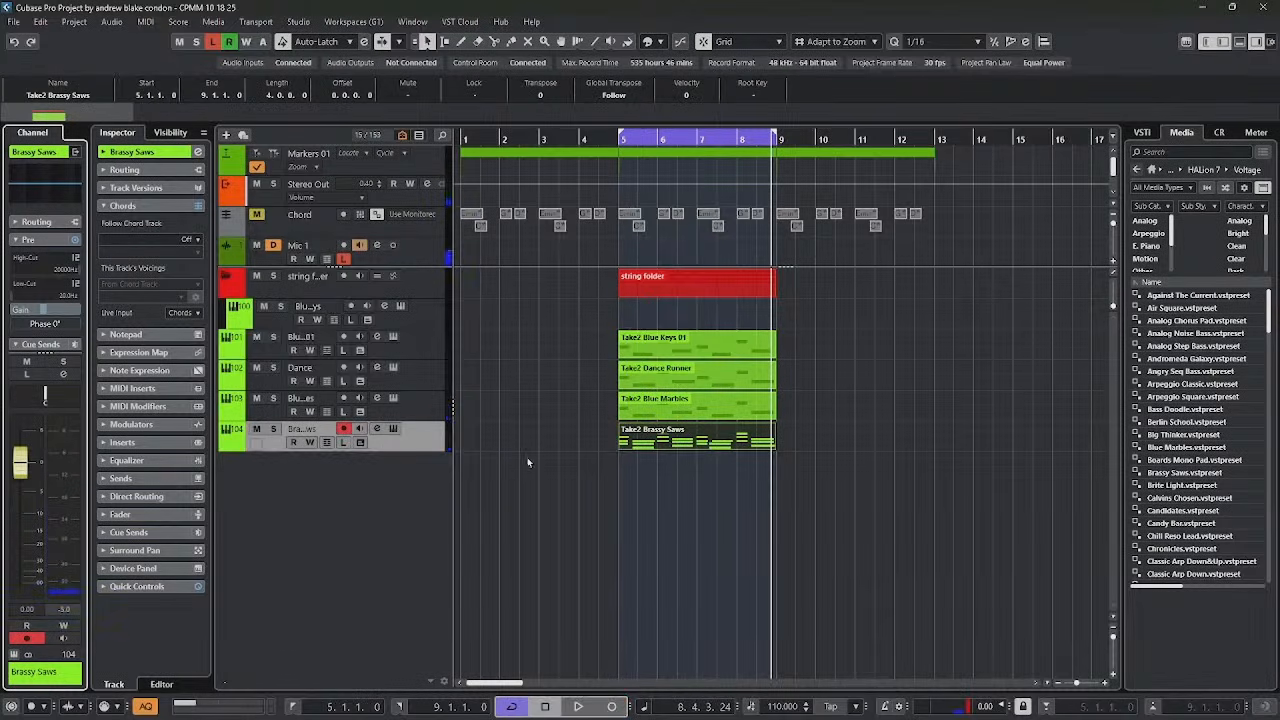
Step: Put the four HALion tracks into a folder named hal Folder and add a halion grp group routed to Sub Master
left_click(428, 343, "shift")
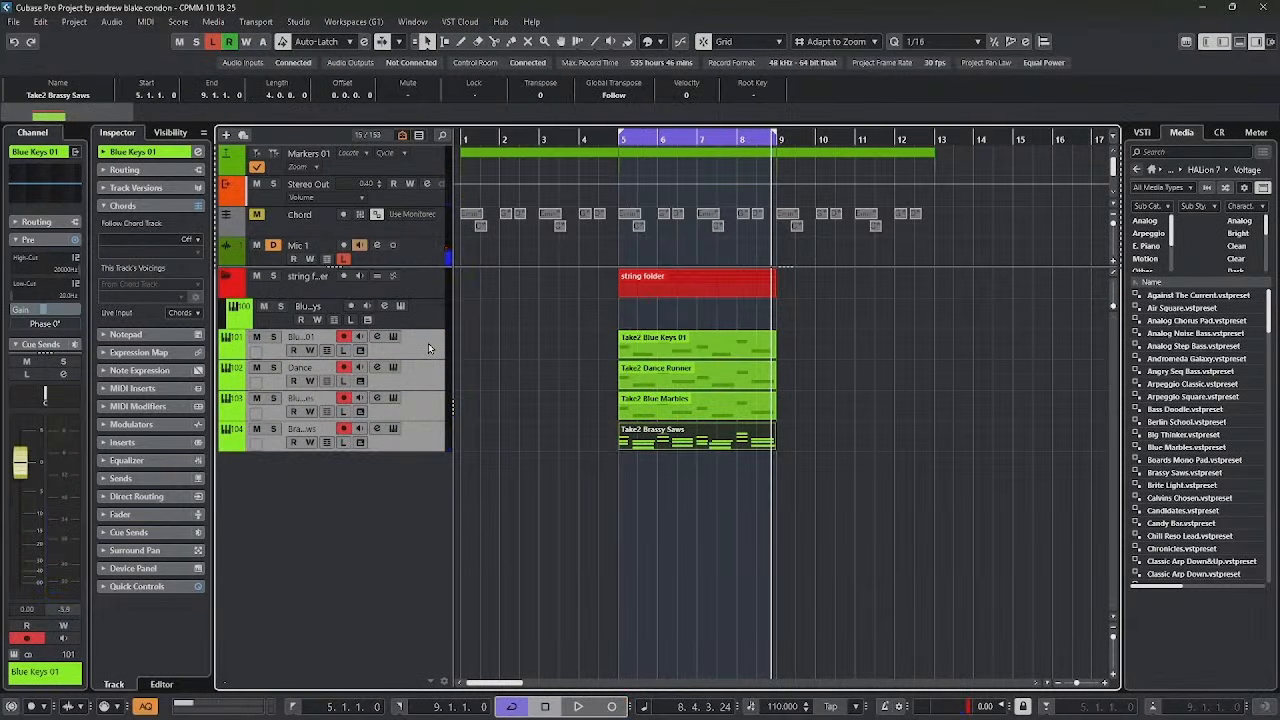
key("shift+g")
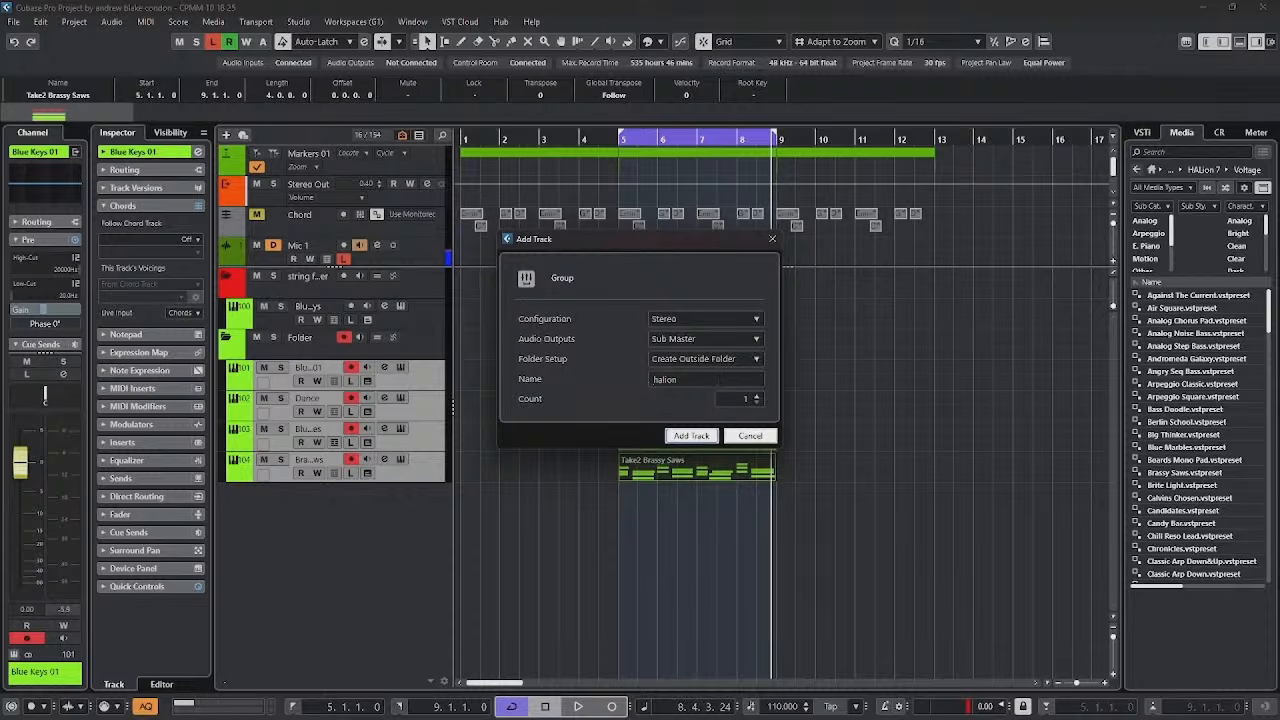
type("grp")
key("Return")
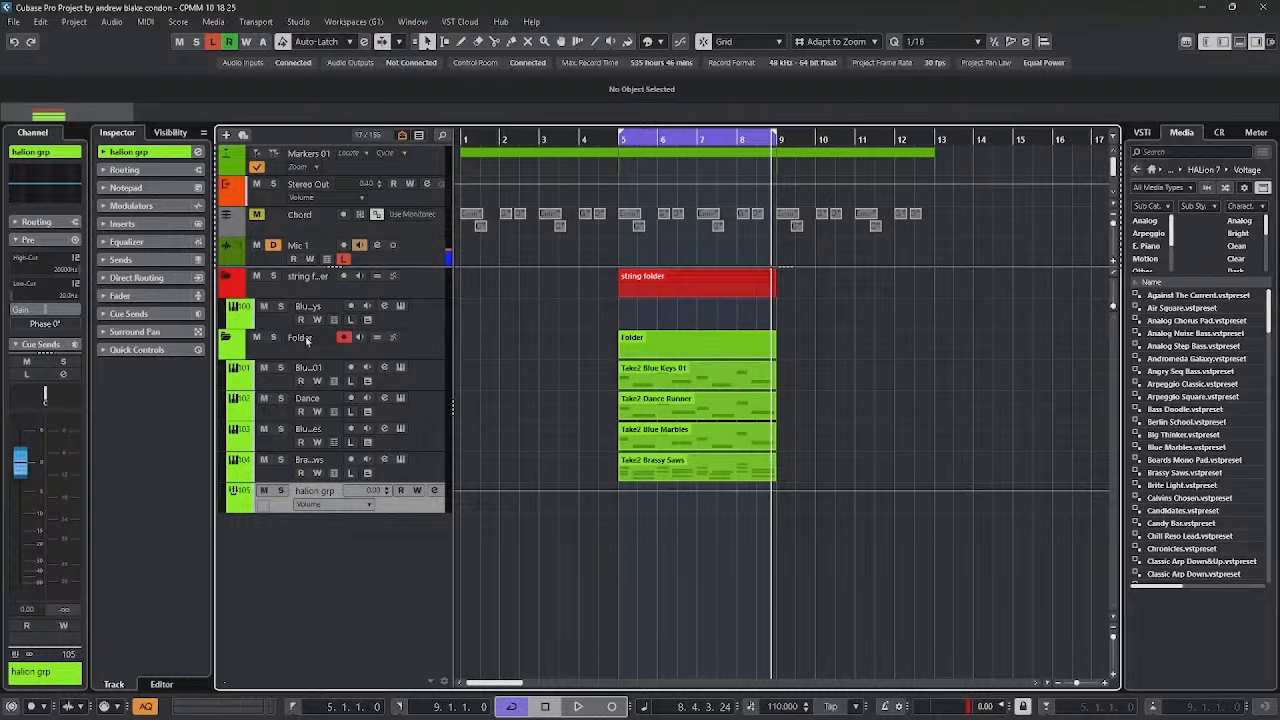
double_click(306, 340)
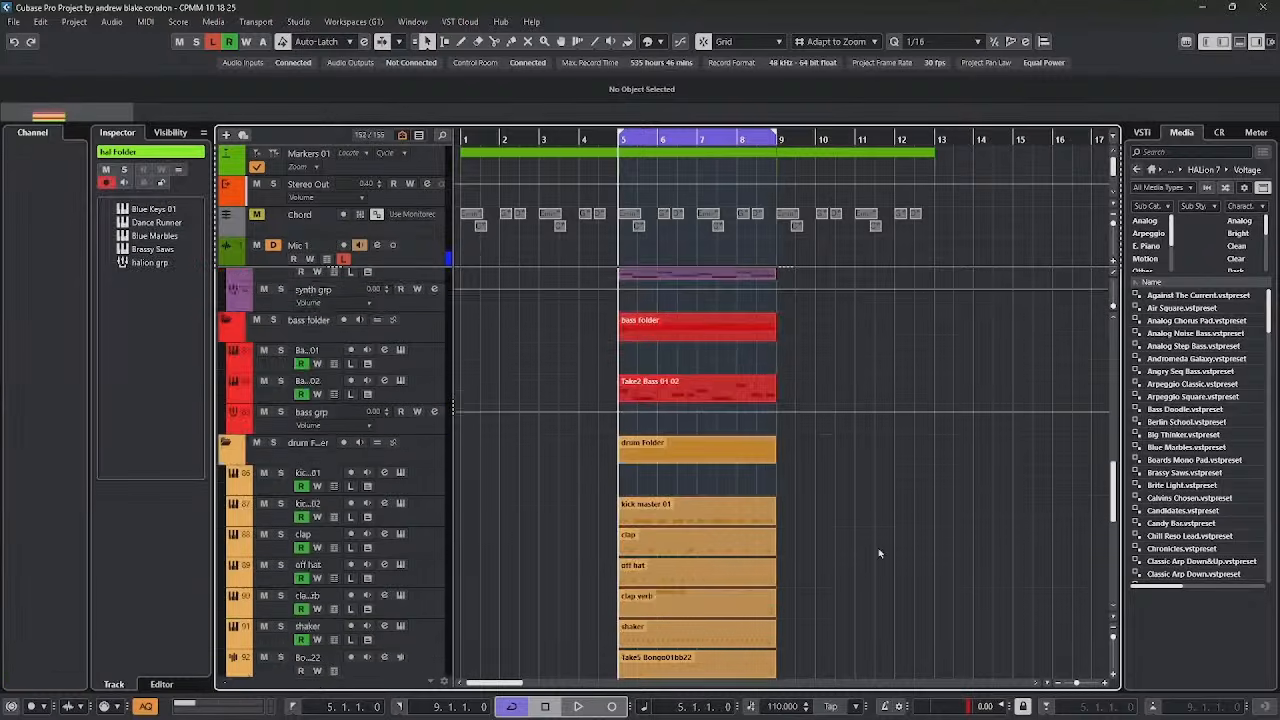
Step: Play back and look over the track list from bar 5, and browse Loops & Samples for a vocal lead sample
scroll(880, 551, "down", 4)
key("space")
scroll(880, 552, "up", 6)
scroll(877, 547, "down", 6)
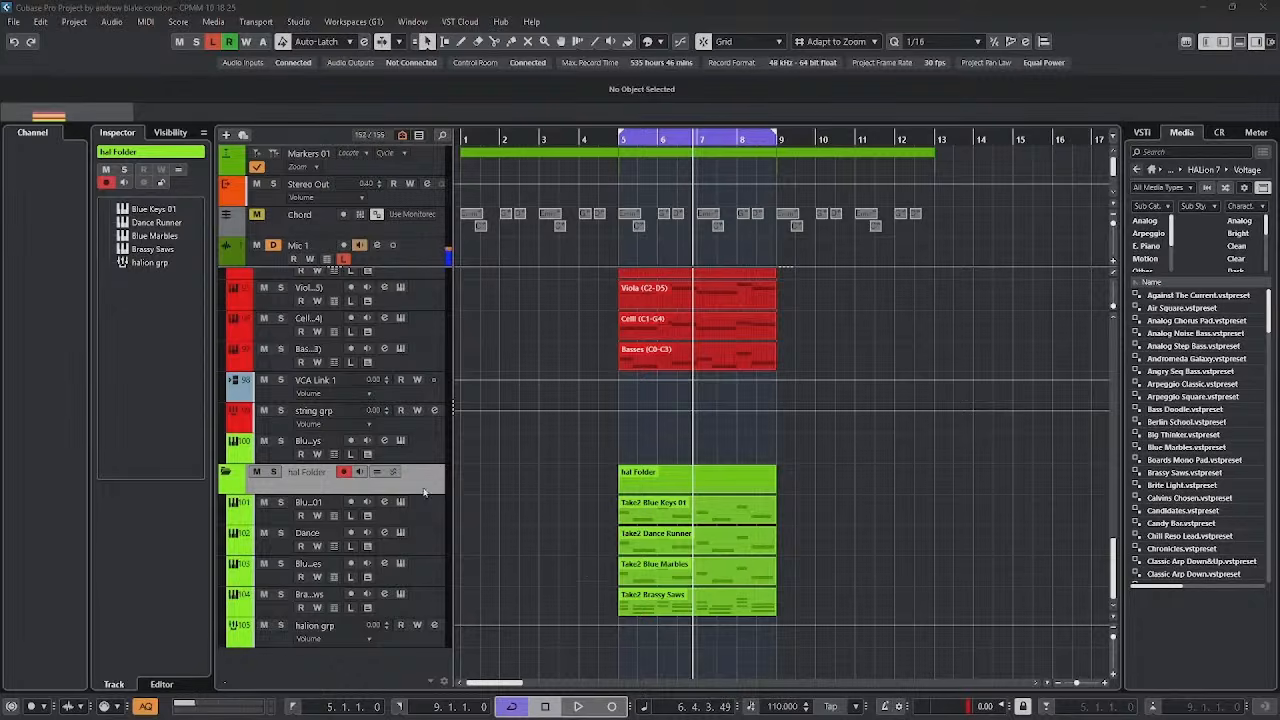
left_click(432, 490)
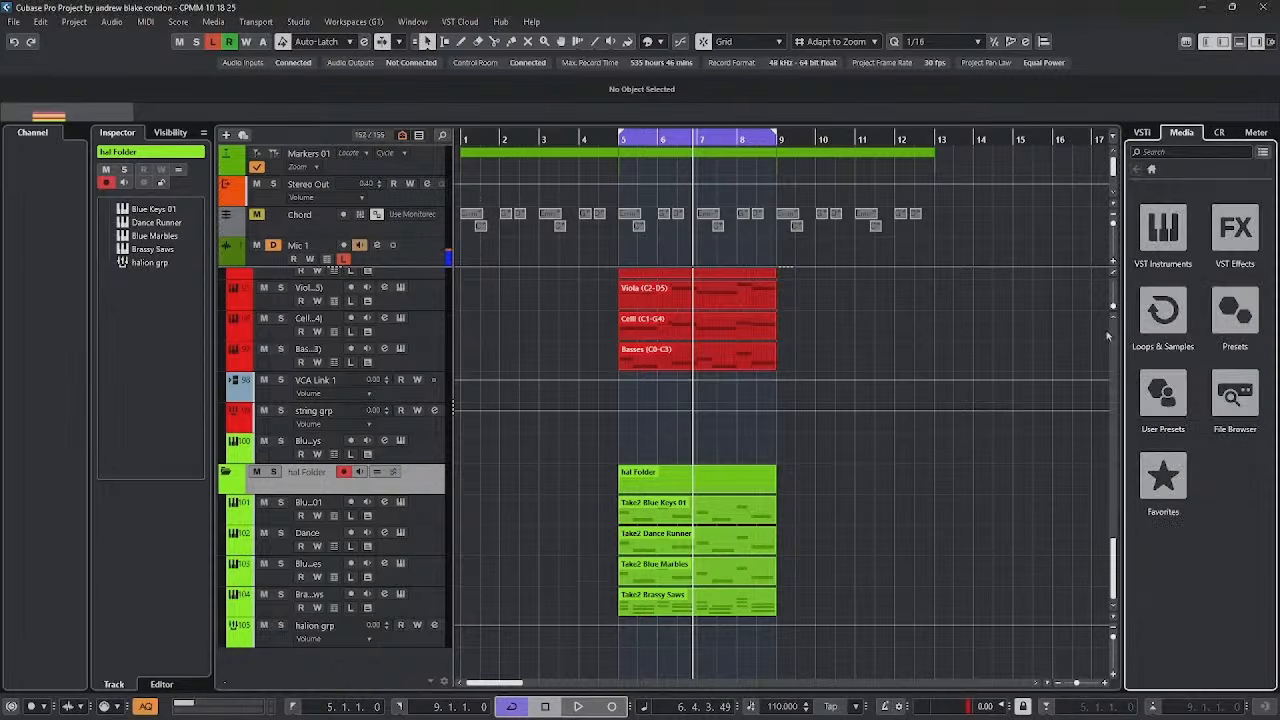
left_click(1163, 312)
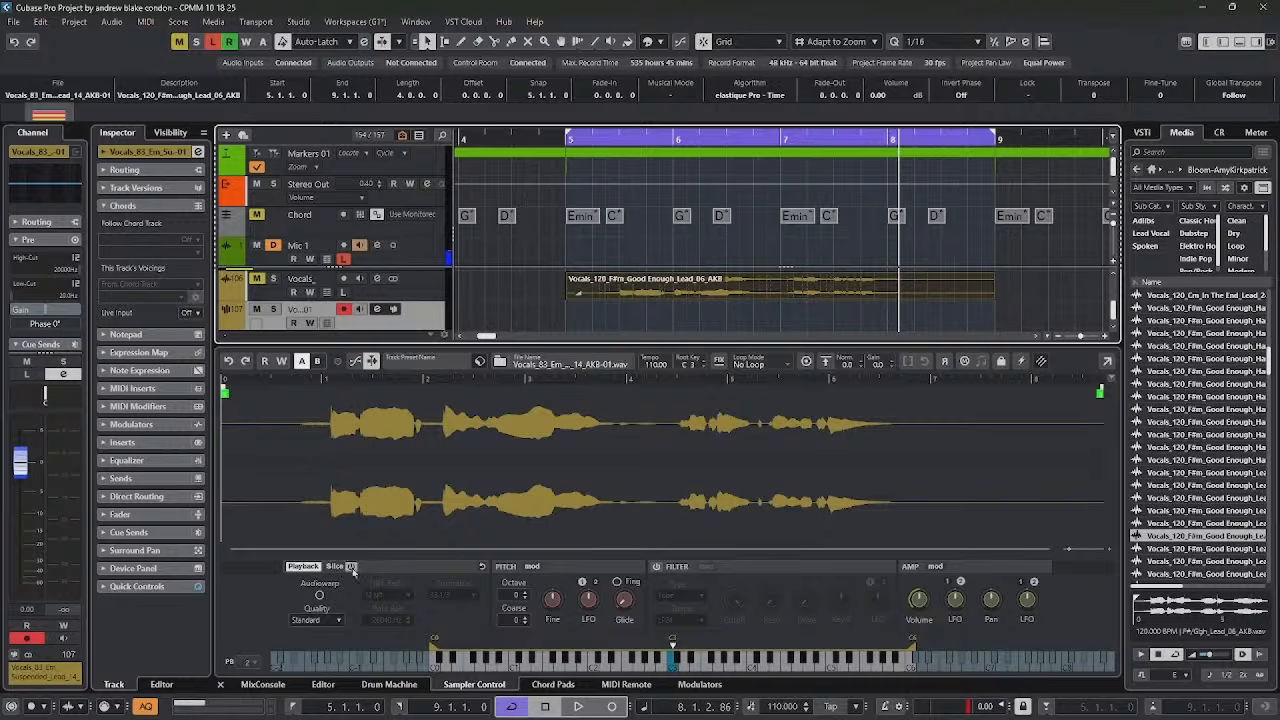
Step: Slice the Em Suspended vocal sample, record it over bars 5 to 9 and choose VocalChain's Platinum Female Vocal Chain preset
left_click(350, 567)
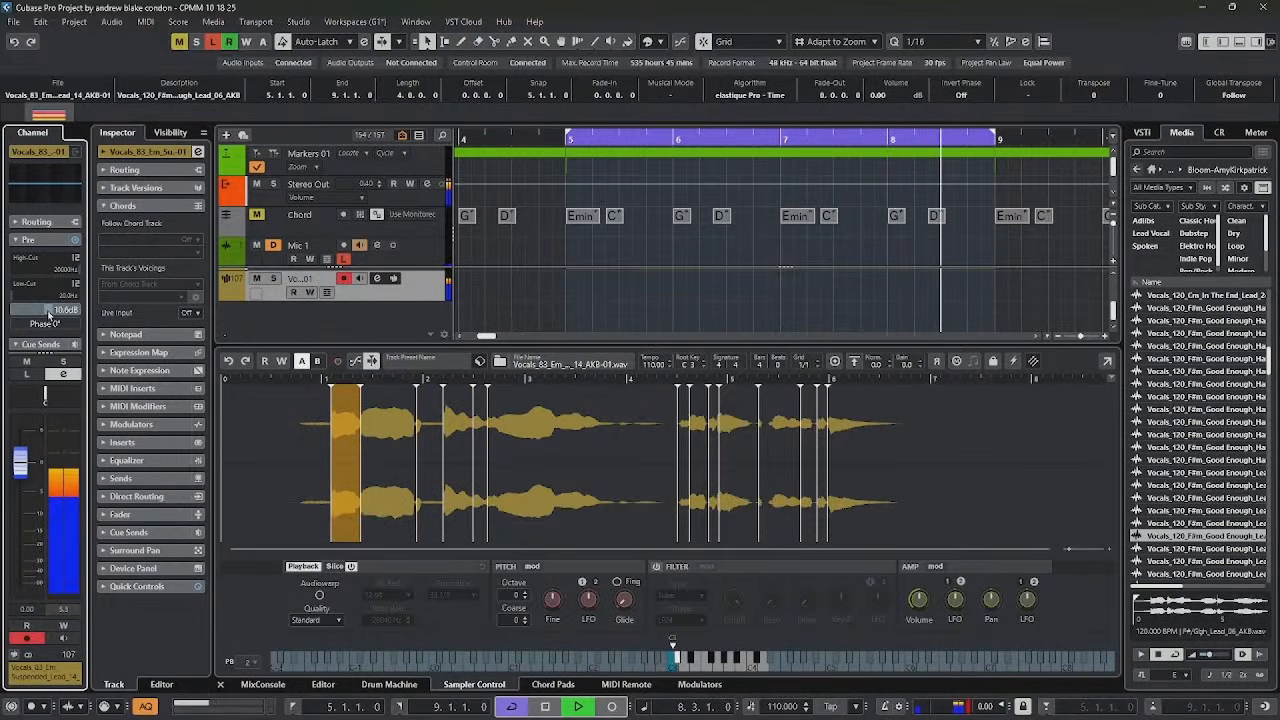
key("KP_Multiply")
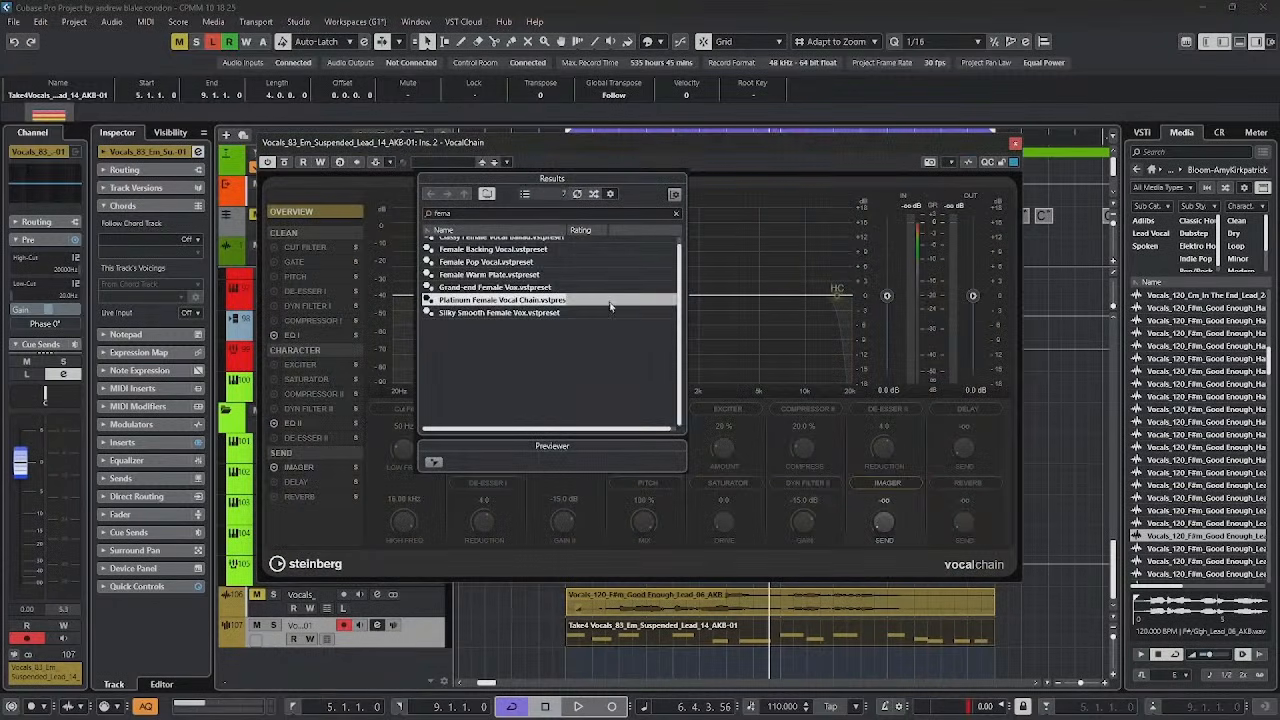
scroll(611, 307, "up", 1)
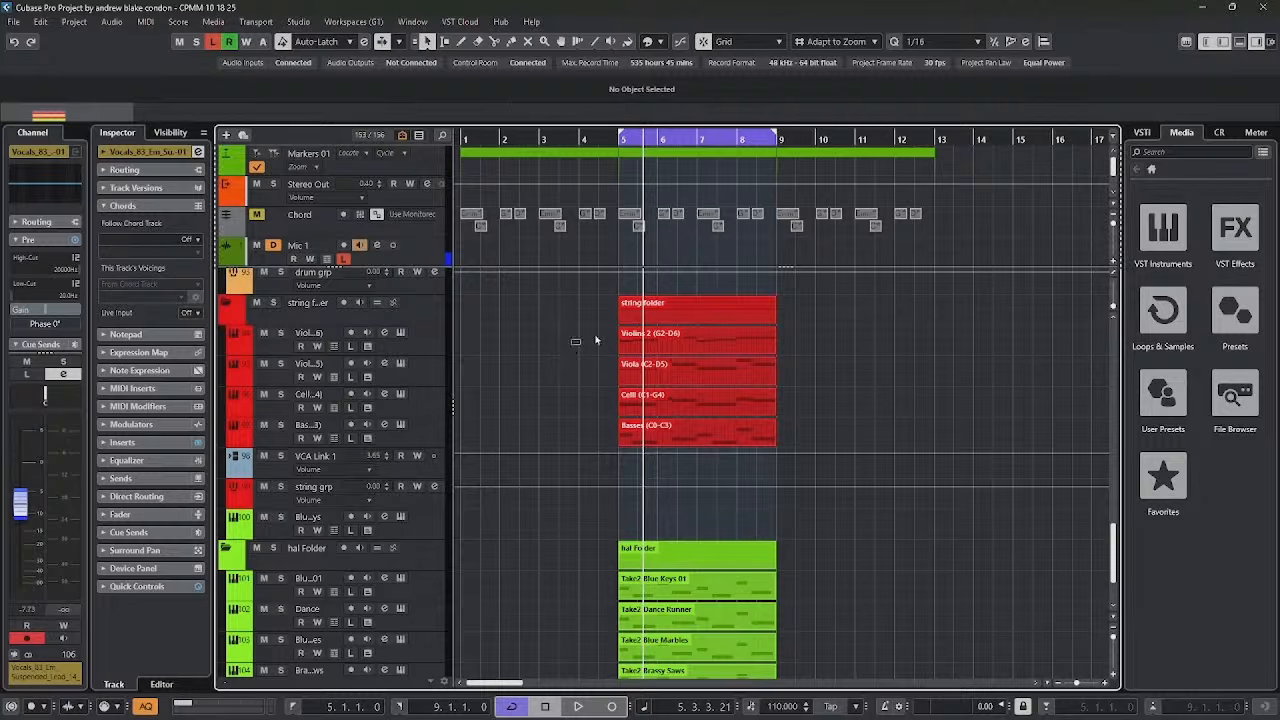
Step: Go through the Violins 2, Viola, Celli and Basses parts one by one to review the string arrangement
left_click(700, 341)
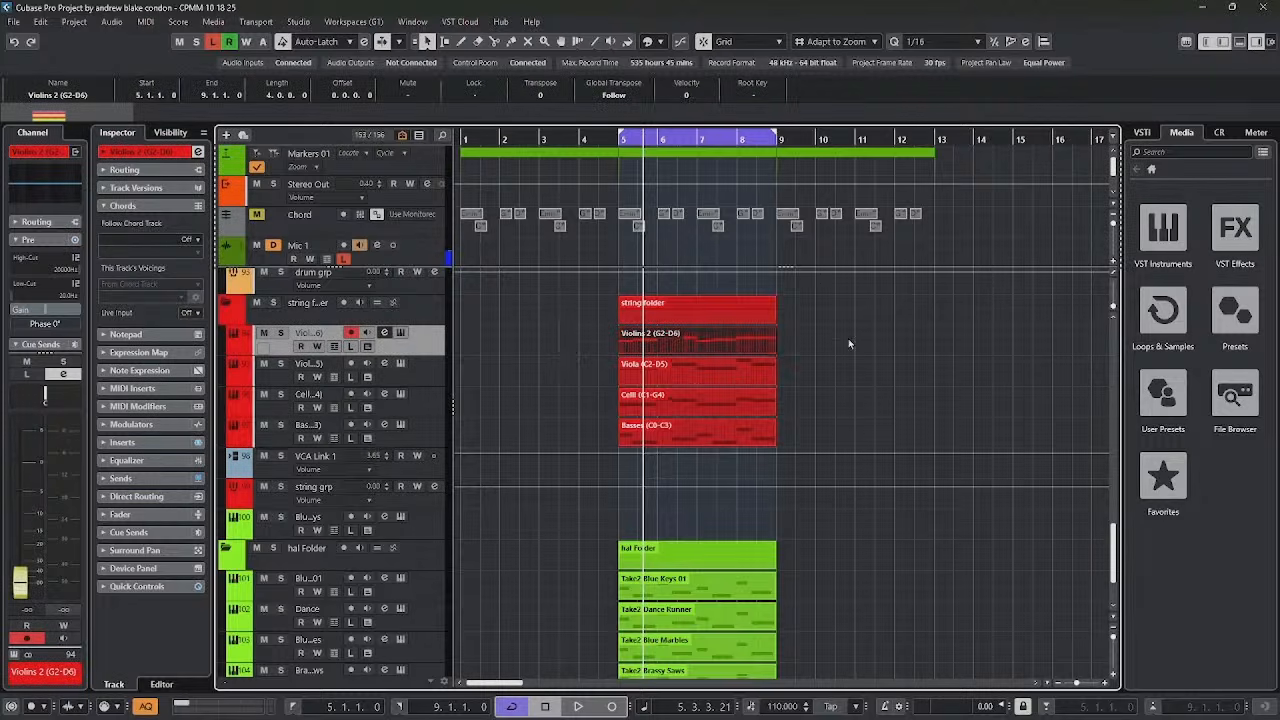
left_click(759, 379)
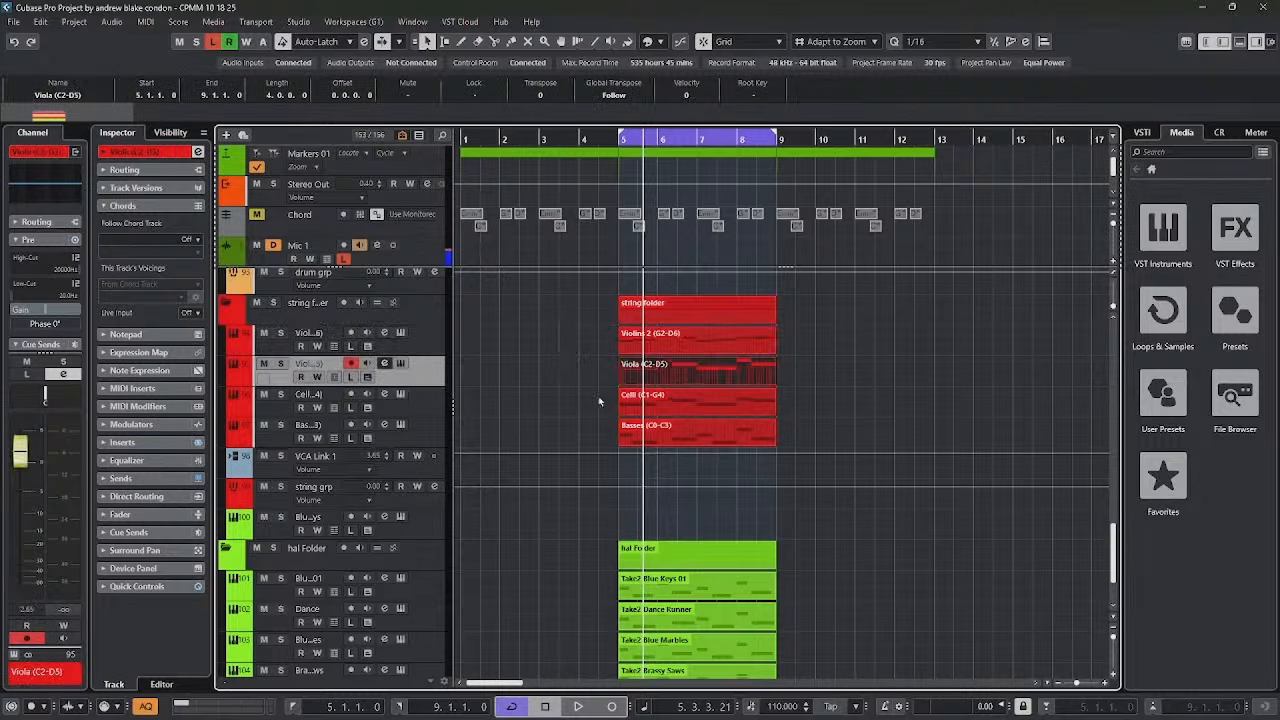
left_click(700, 410)
left_click_drag(604, 437, 783, 445)
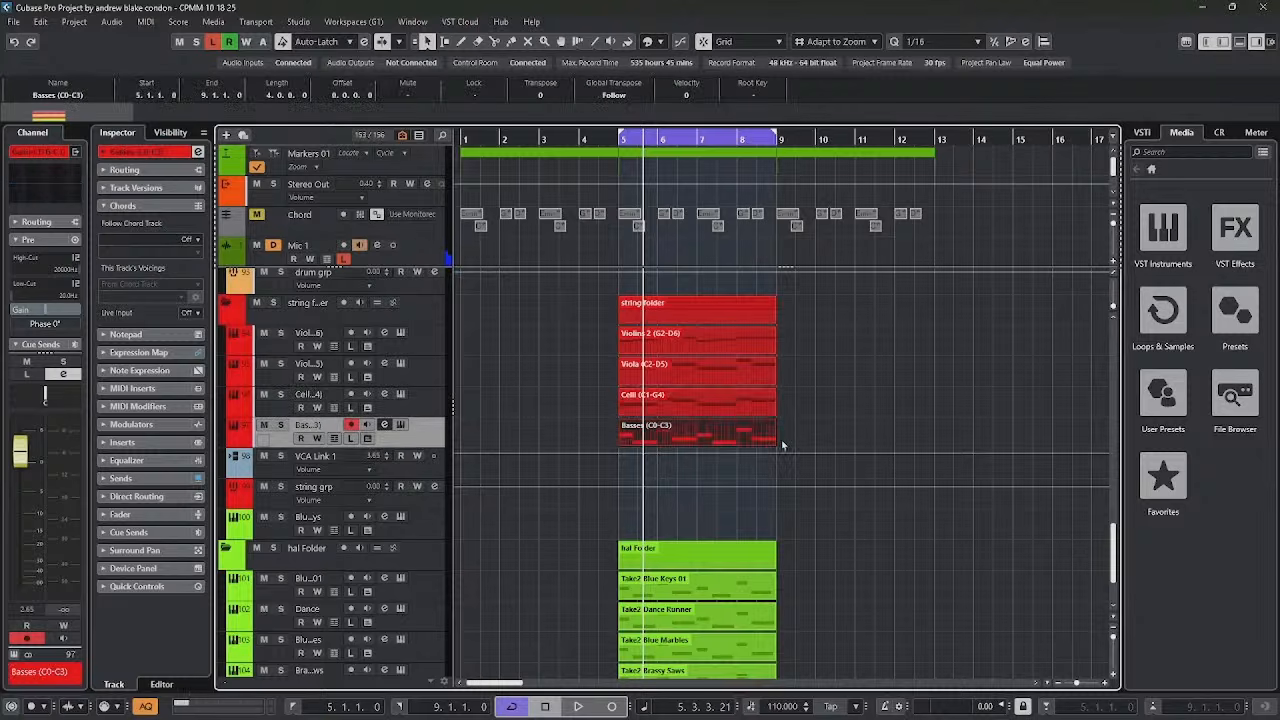
scroll(822, 518, "down", 2)
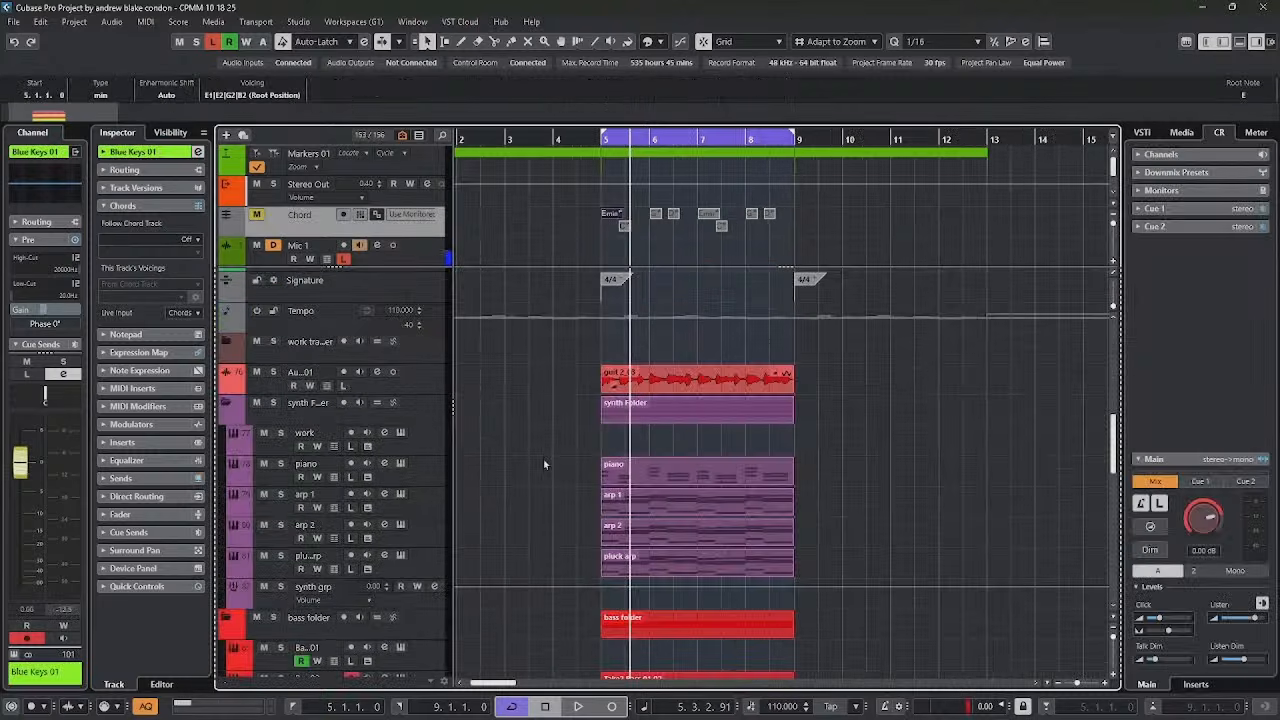
Step: Select every event in the project and mute them all
scroll(543, 461, "down", 10)
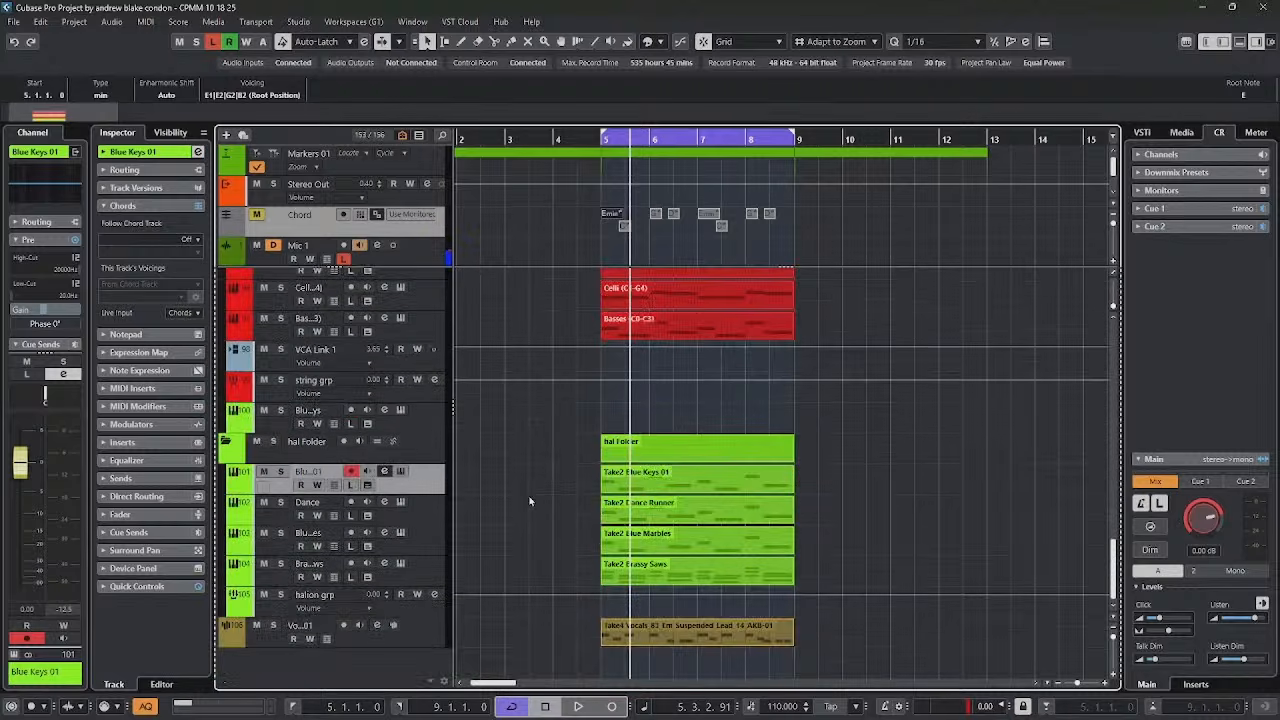
scroll(896, 451, "up", 6)
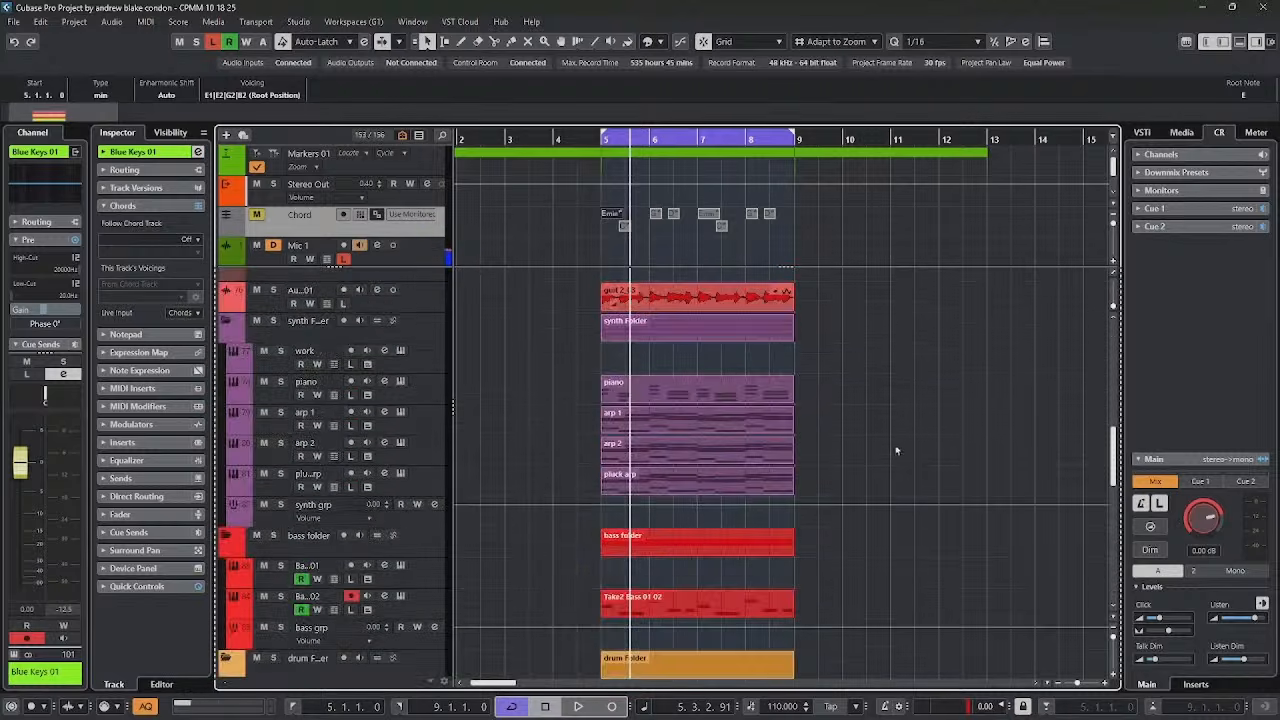
left_click(874, 448)
key("ctrl+a")
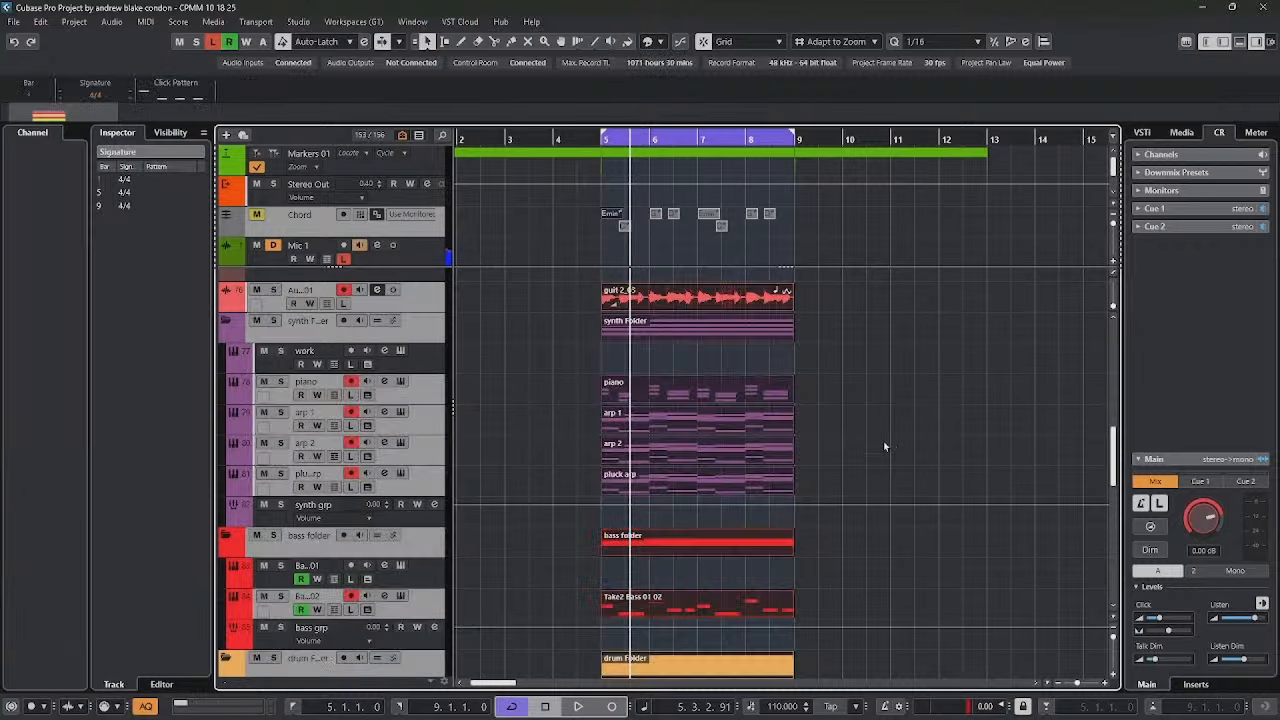
key("shift+m")
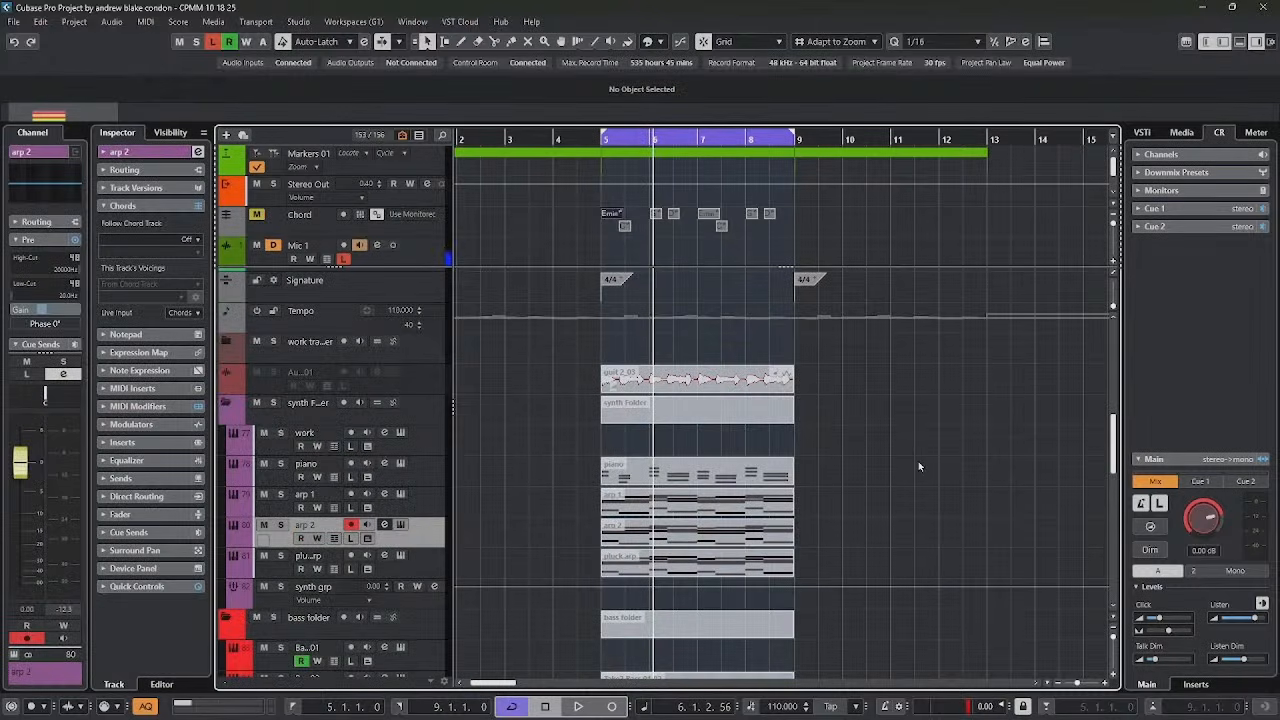
Step: Unmute only the piano part in bars 5 to 9 with the Mute tool and play it back
right_click(918, 461)
left_click(1019, 462)
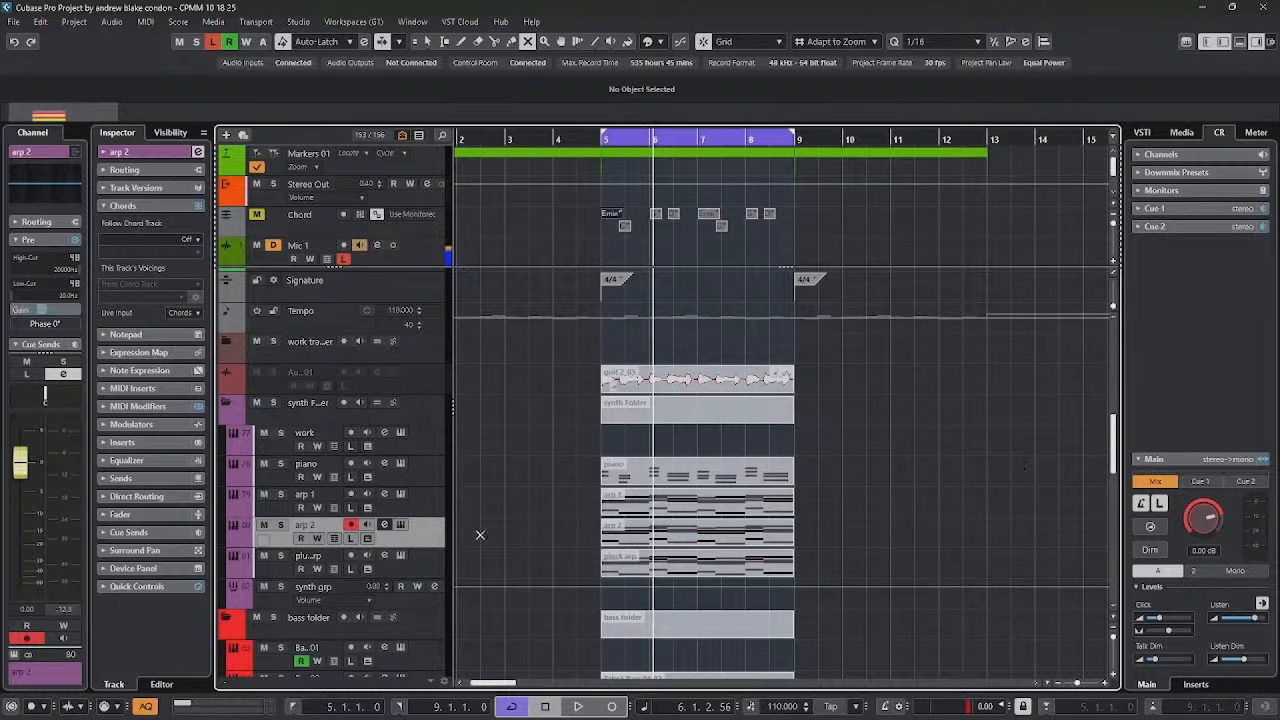
left_click(570, 478)
key("space")
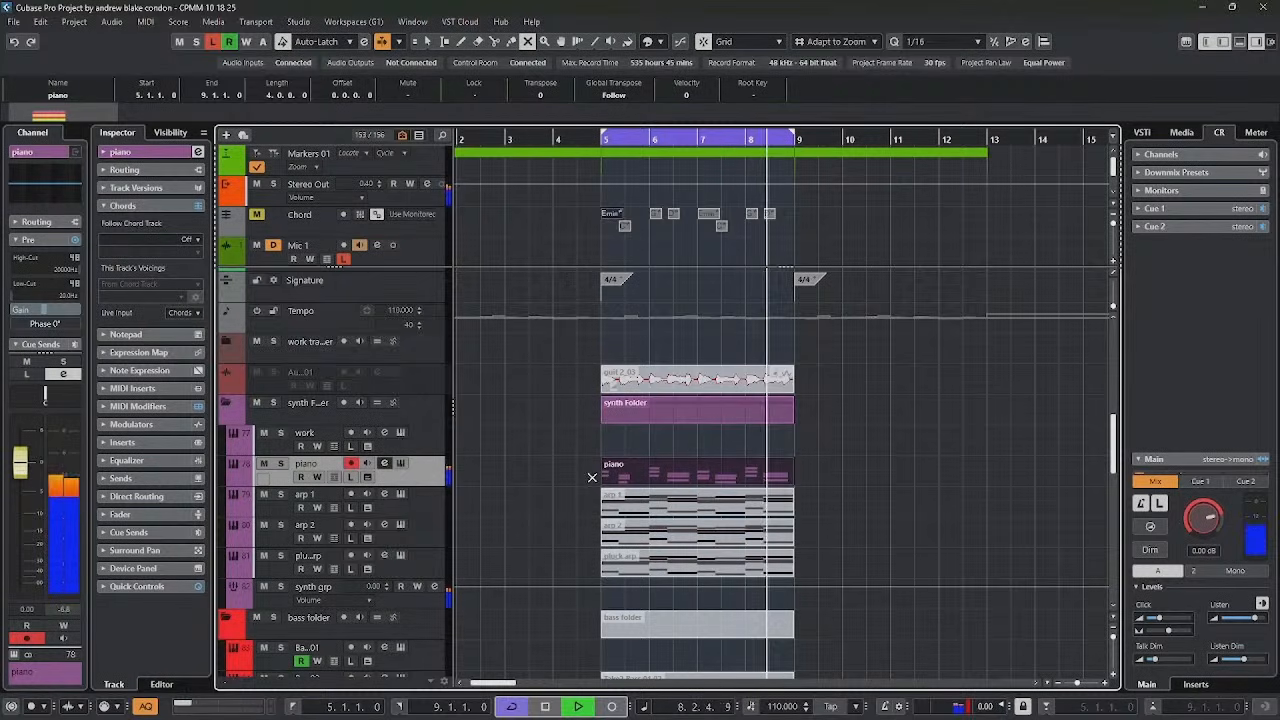
Step: Duplicate the whole section to bars 9 to 13 and unmute the arp 1 part there
scroll(560, 472, "down", 2)
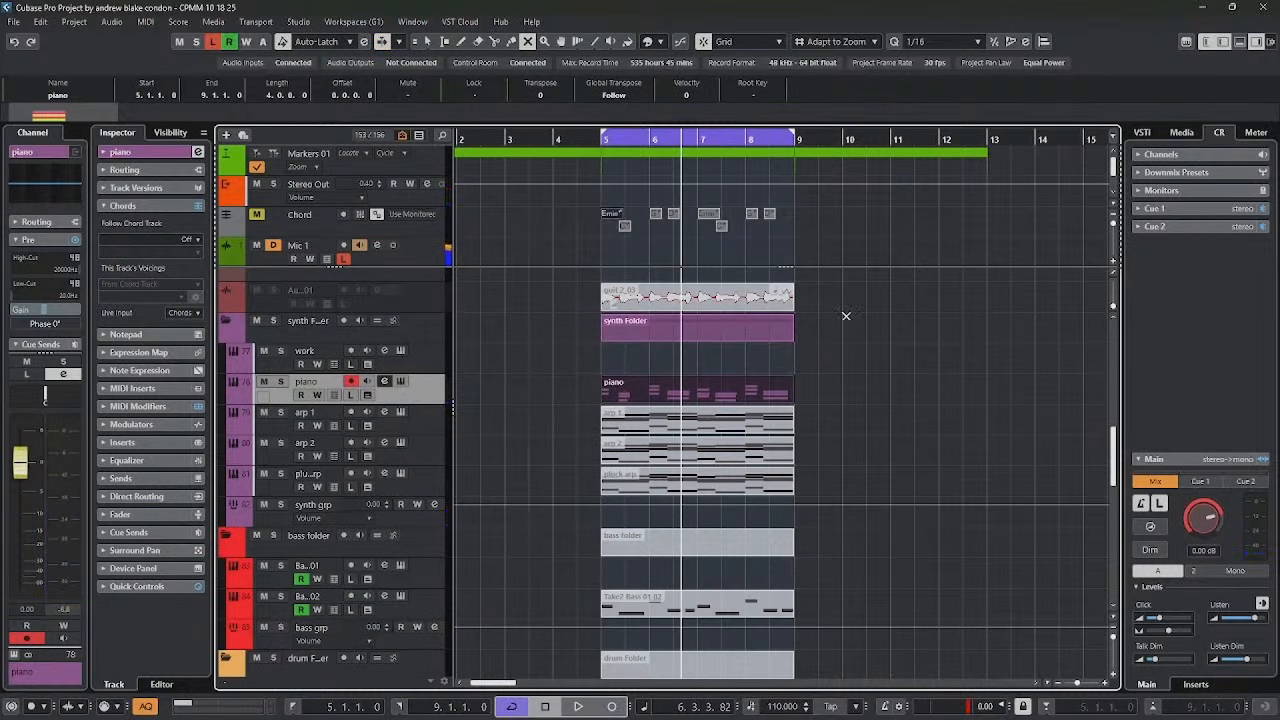
key("ctrl+d")
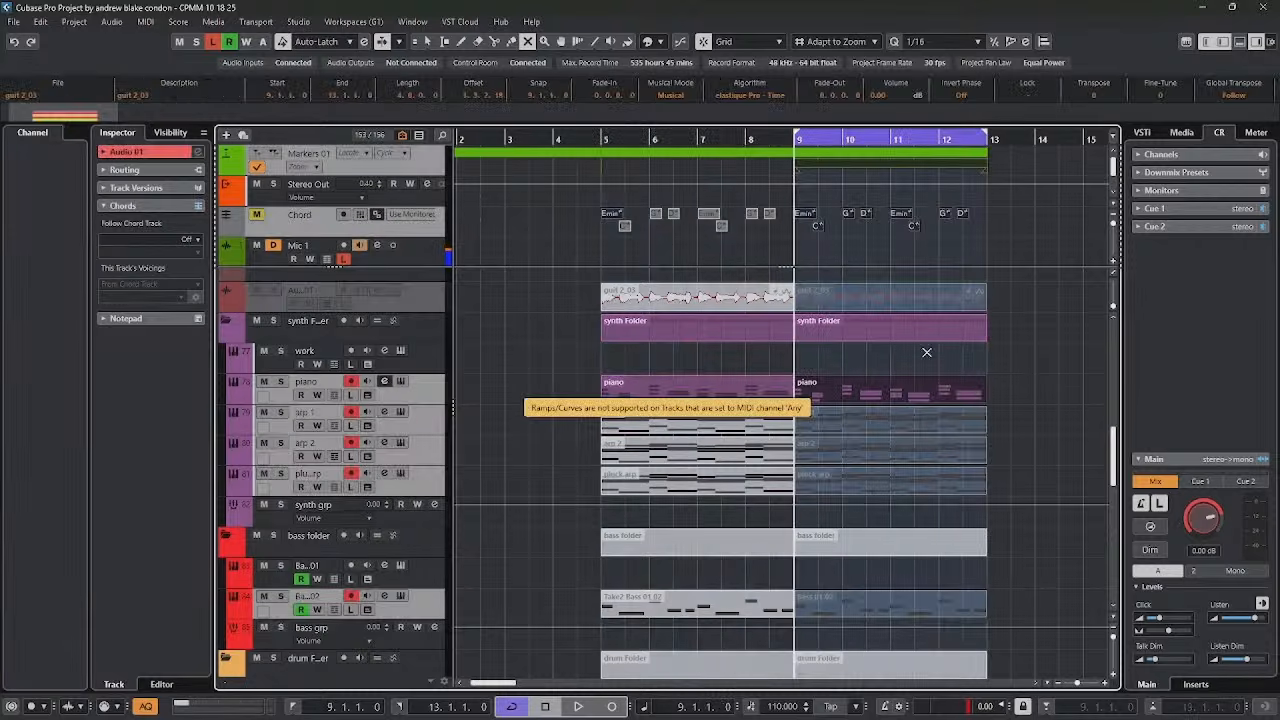
key("1")
left_click(1040, 415)
left_click(930, 390)
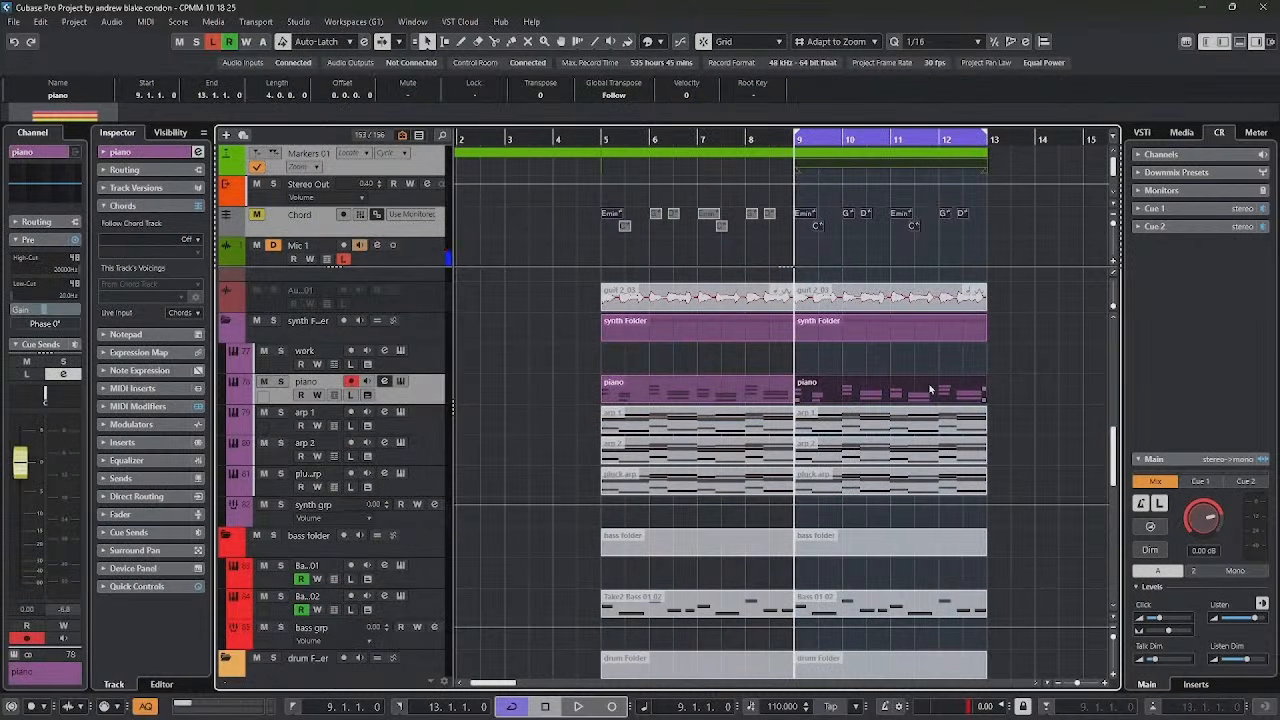
key("space")
left_click(894, 420)
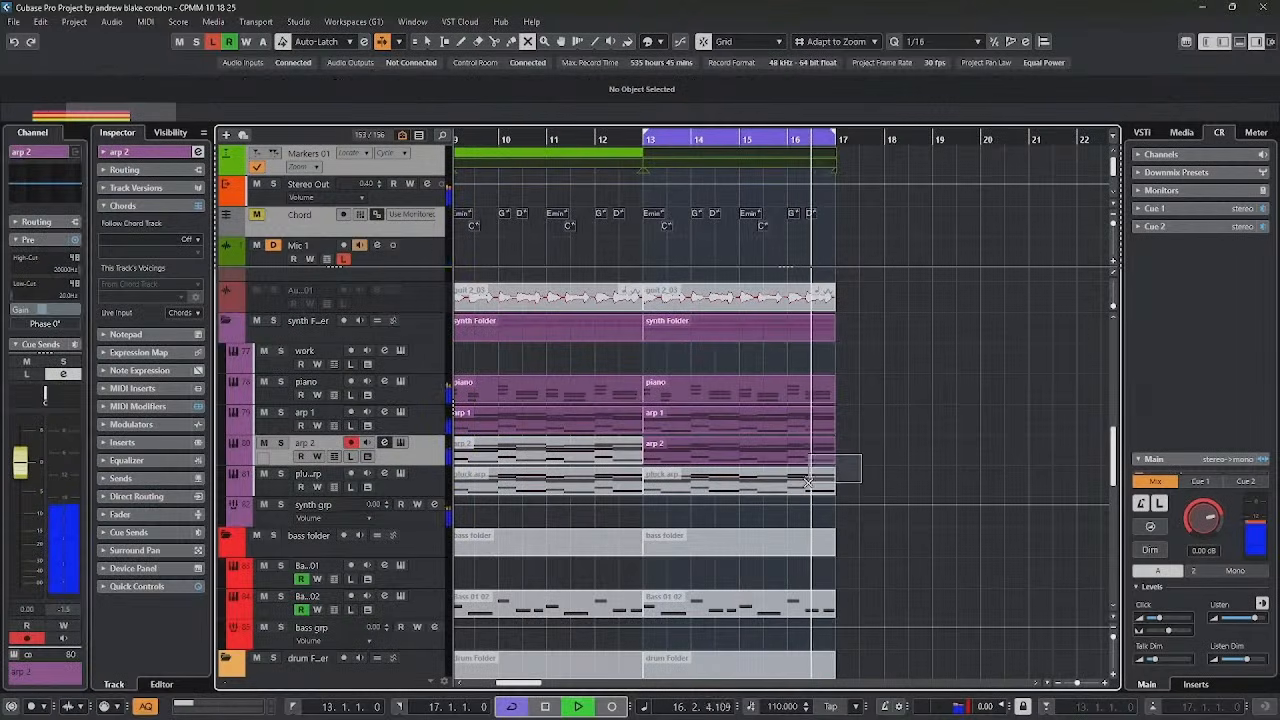
Step: Build up the arrangement by unmuting pluck arp in bars 13 to 17 and arp 2 in bars 17 to 21, adjusting arp 2's pre-gain
left_click(808, 483)
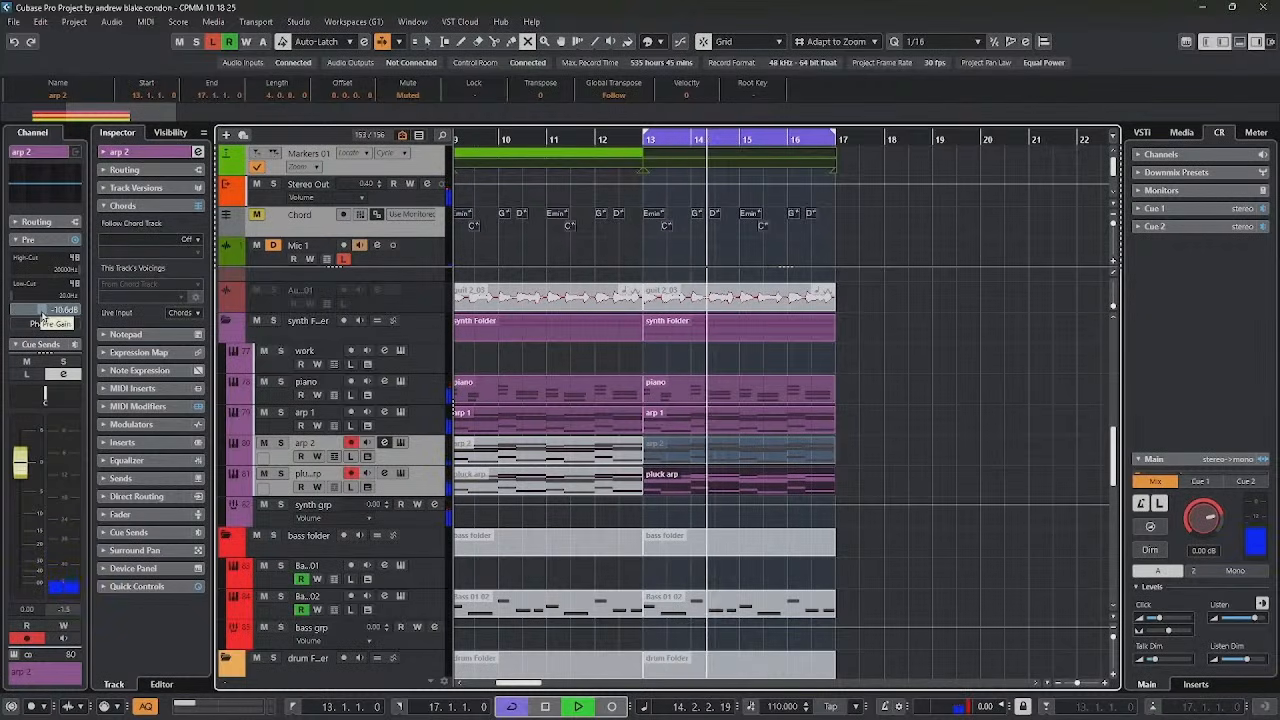
left_click(42, 312)
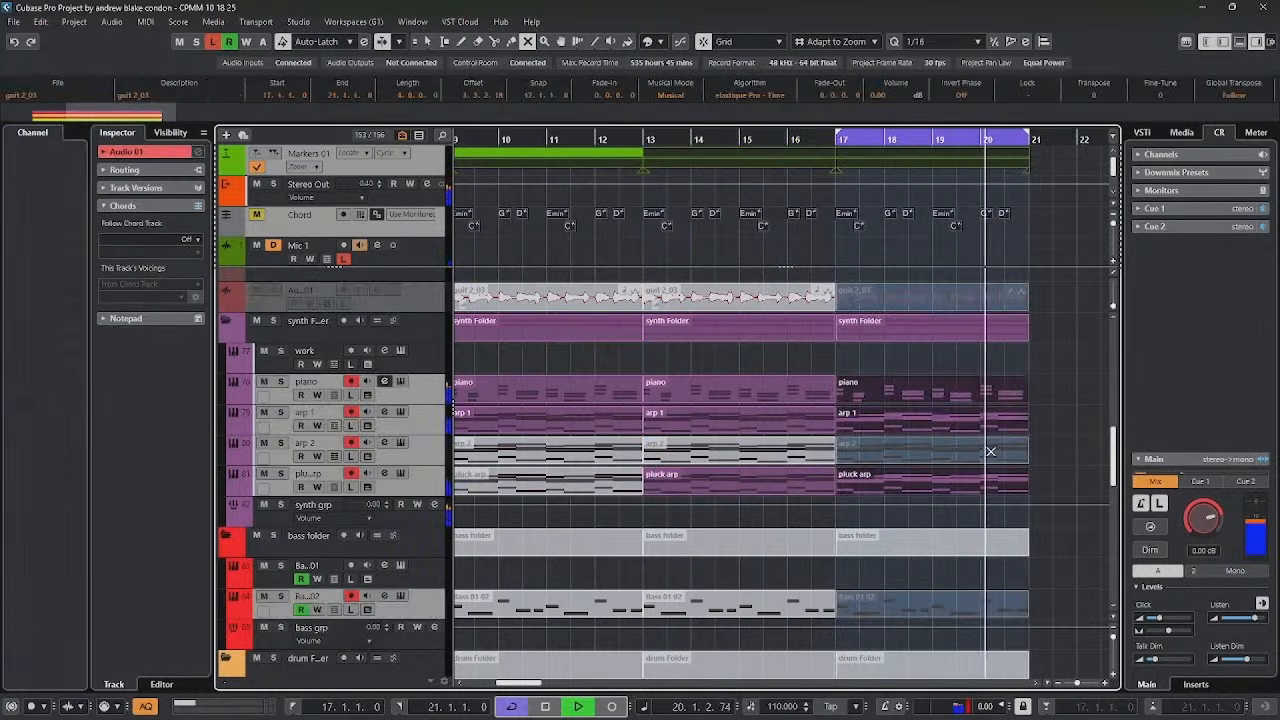
left_click(991, 449)
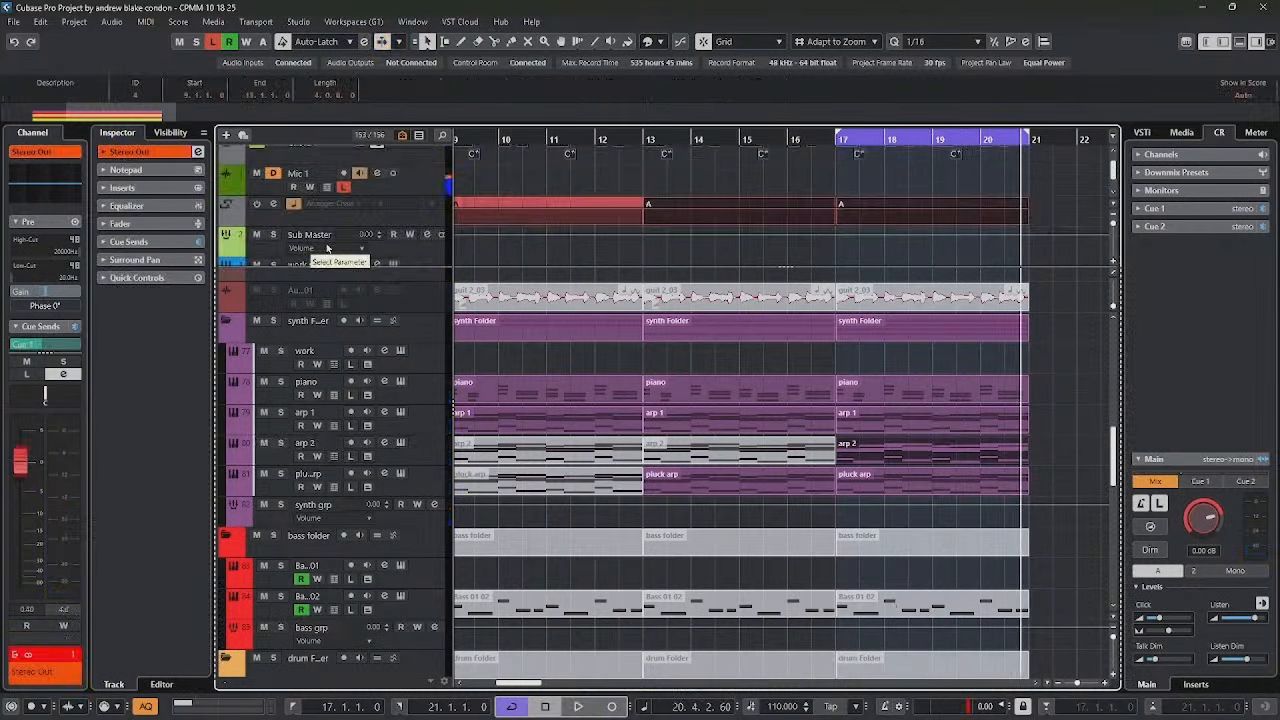
Step: Show the Sub Master's Intensity automation lane and inspect the Endless Smile effect in its inserts
scroll(326, 247, "down", 1)
left_click(229, 230)
scroll(427, 200, "down", 2)
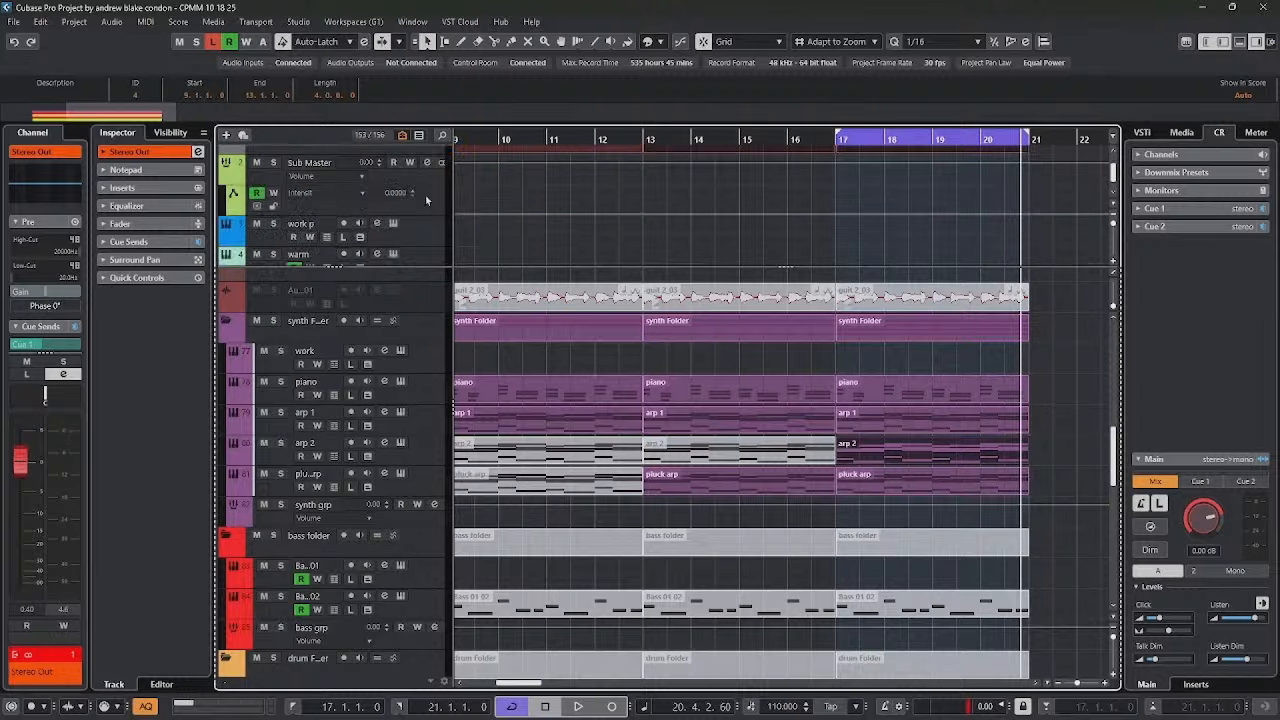
left_click(436, 180)
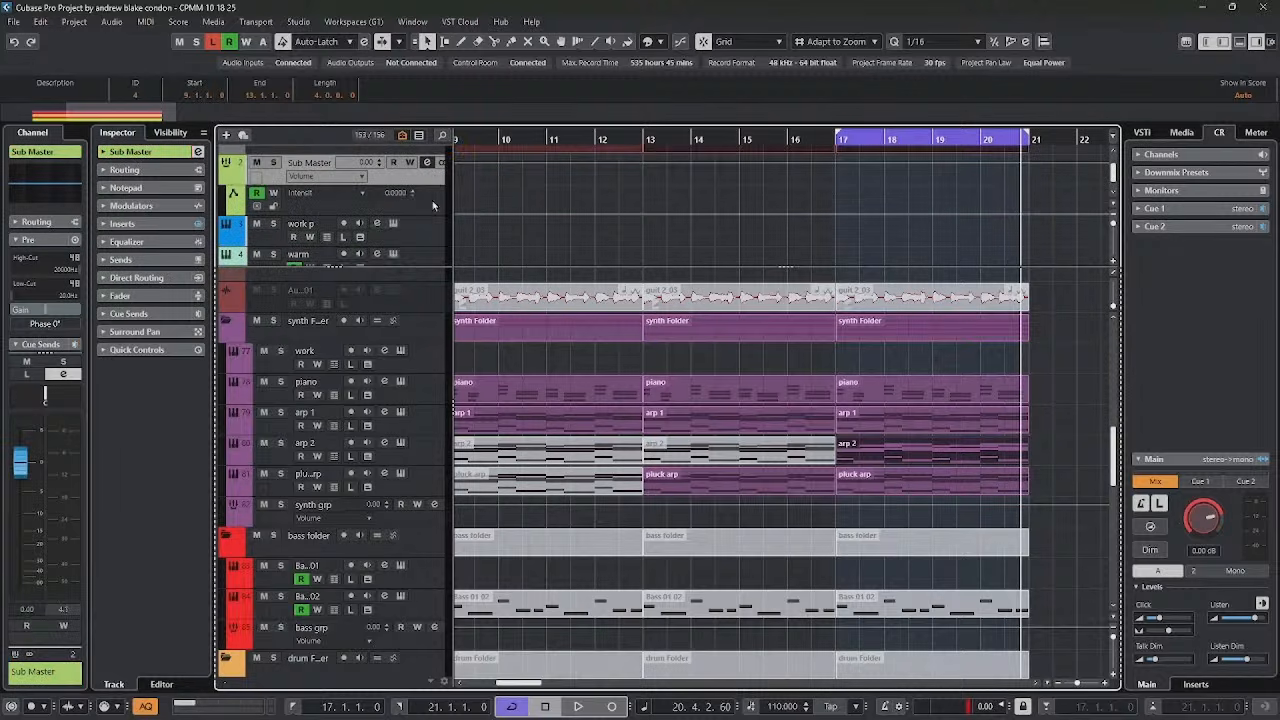
left_click(427, 162)
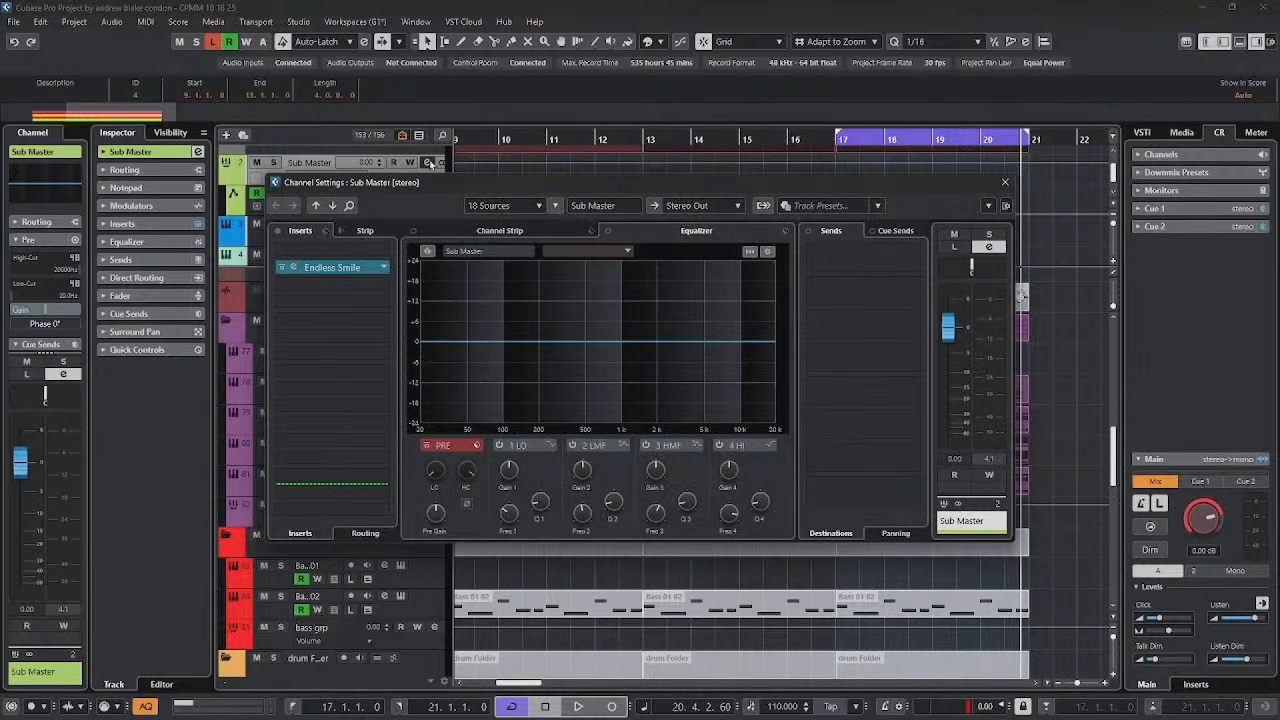
left_click(330, 262)
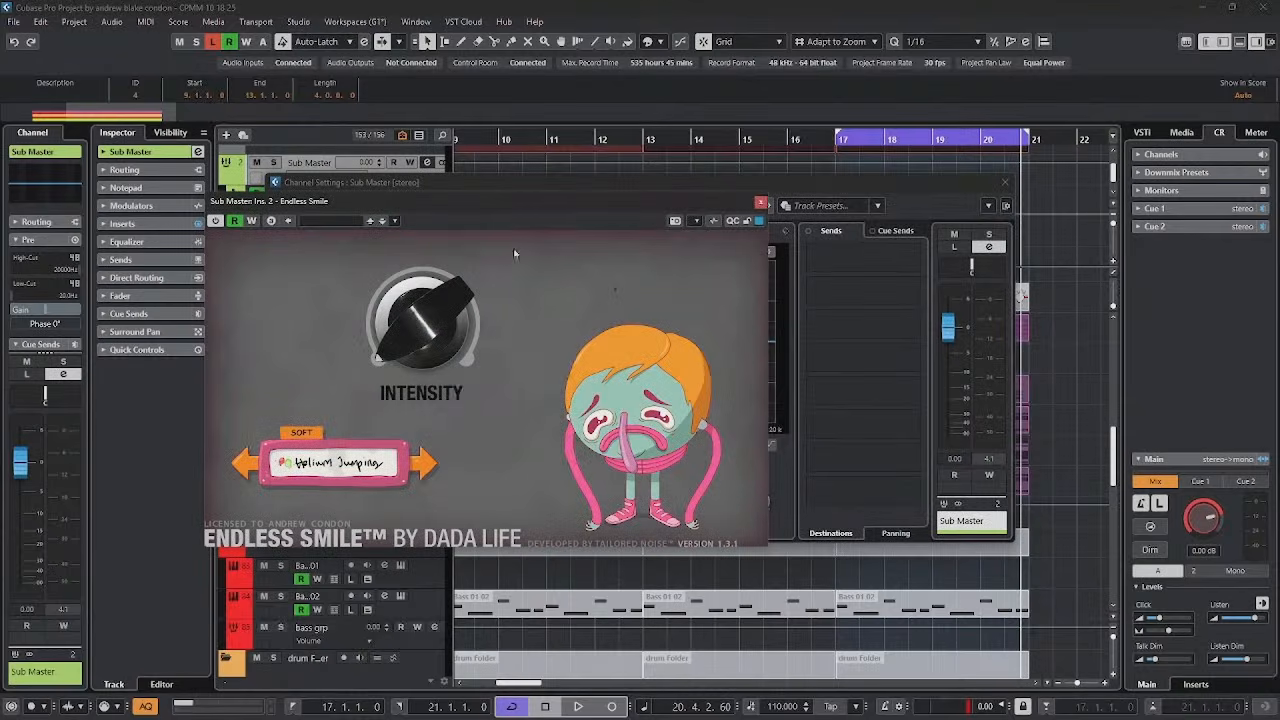
left_click(760, 203)
left_click(1005, 182)
Step: Draw a Sub Master Intensity automation ramp rising from zero at bar 19 to 1.0000 at bar 21
scroll(972, 188, "up", 2)
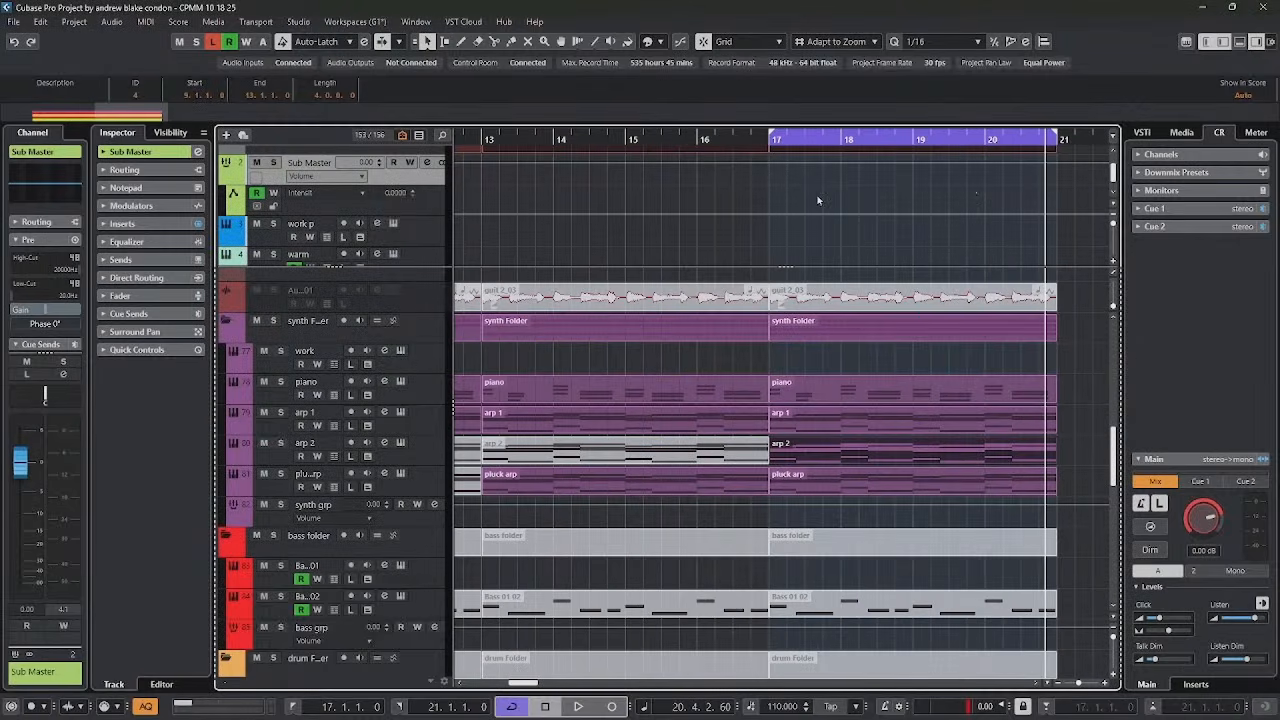
left_click(914, 213)
left_click_drag(1060, 212, 1067, 182)
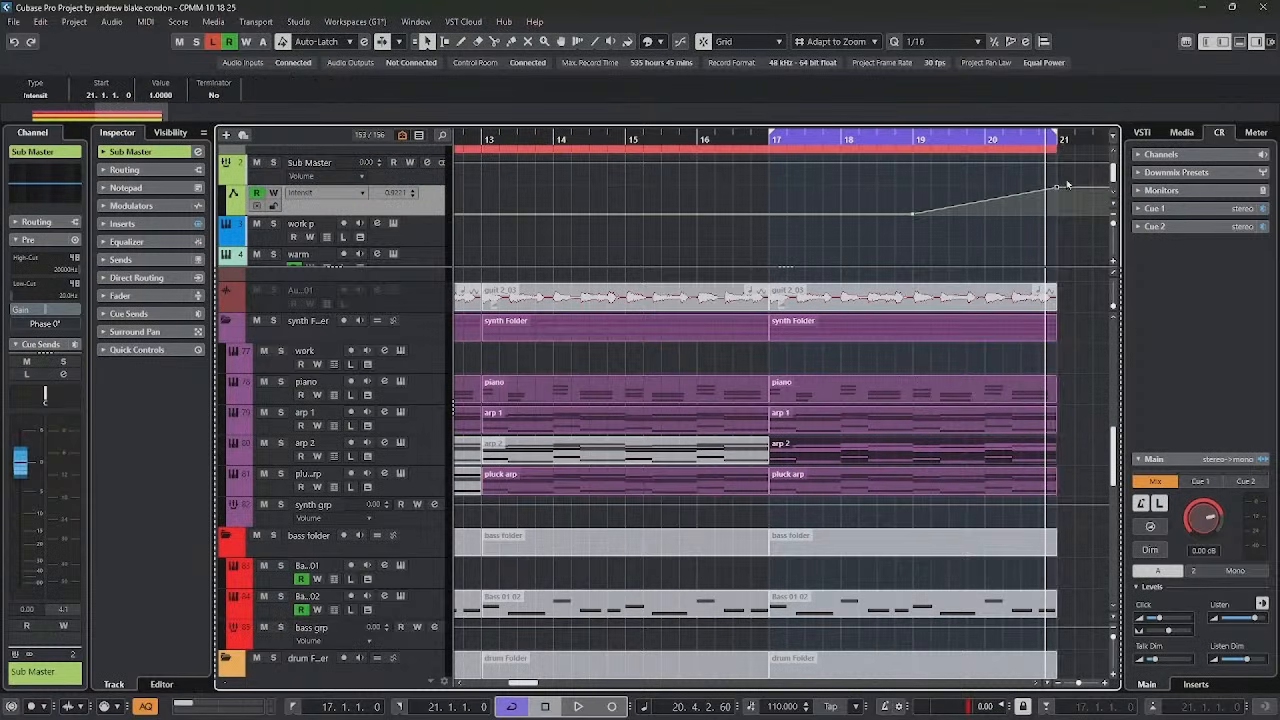
Step: Play back the last section past bar 21 with the cycle off to hear the Intensity ramp
left_click(755, 139)
key("space")
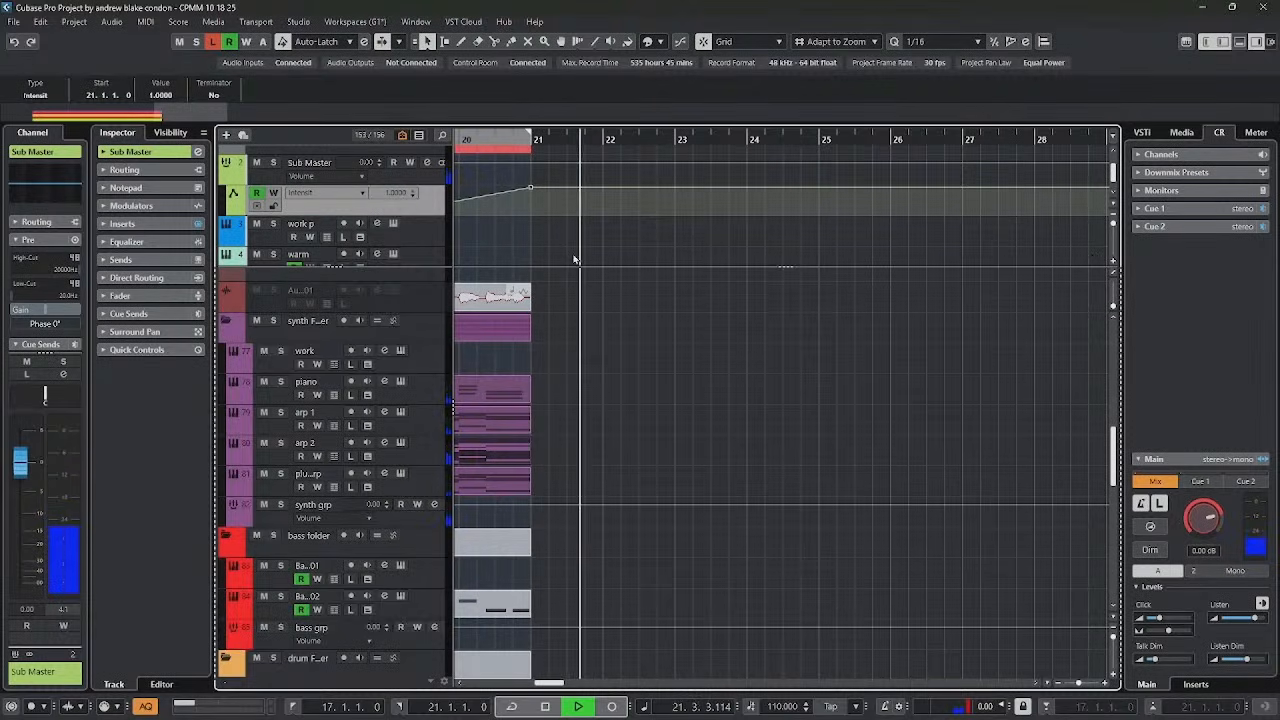
key("space")
scroll(683, 339, "left", 1)
scroll(683, 339, "left", 3)
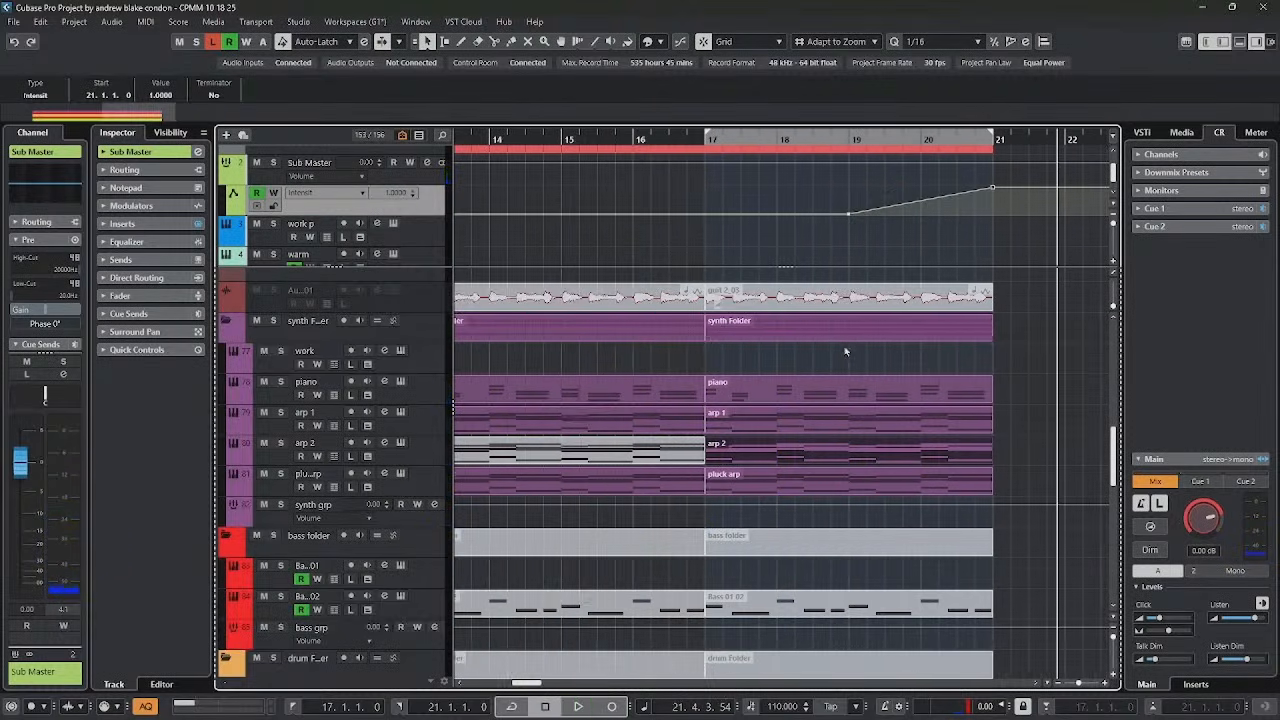
Step: Roll off the piano's low end with a low cut and shape its EQ curve while bars 5 to 9 play
scroll(846, 351, "left", 1)
scroll(846, 351, "down", 4)
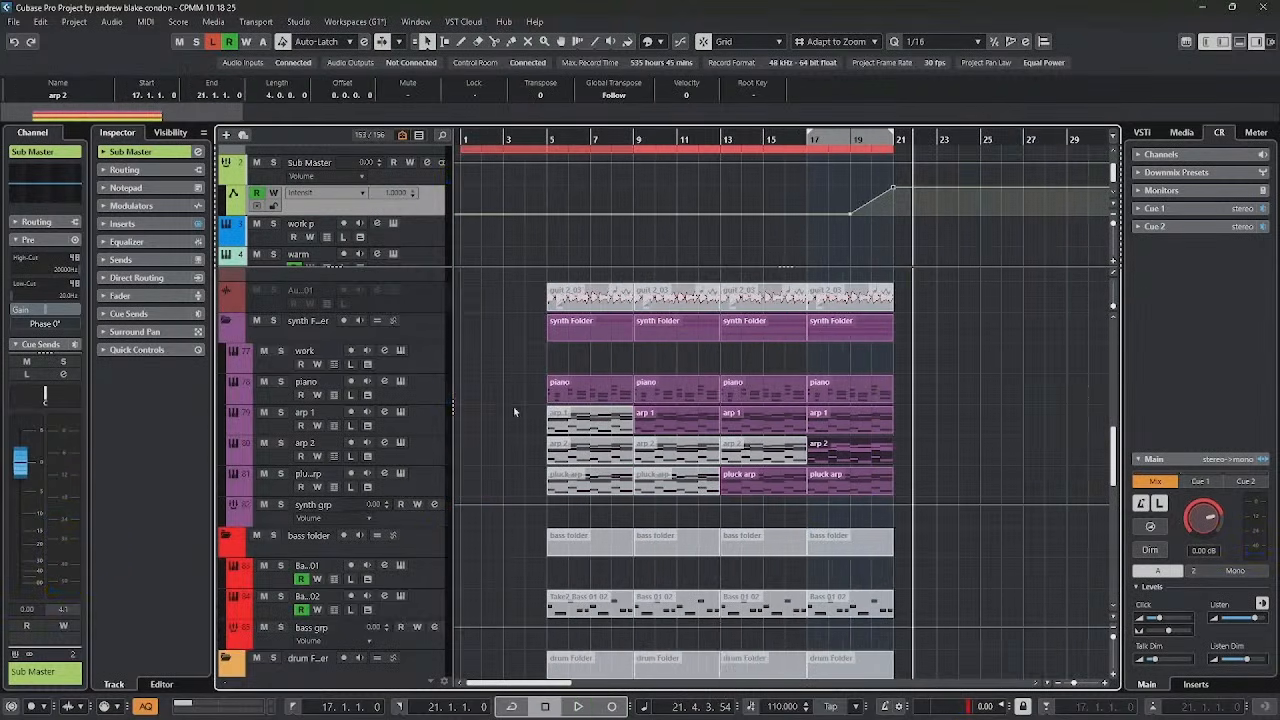
left_click(442, 399)
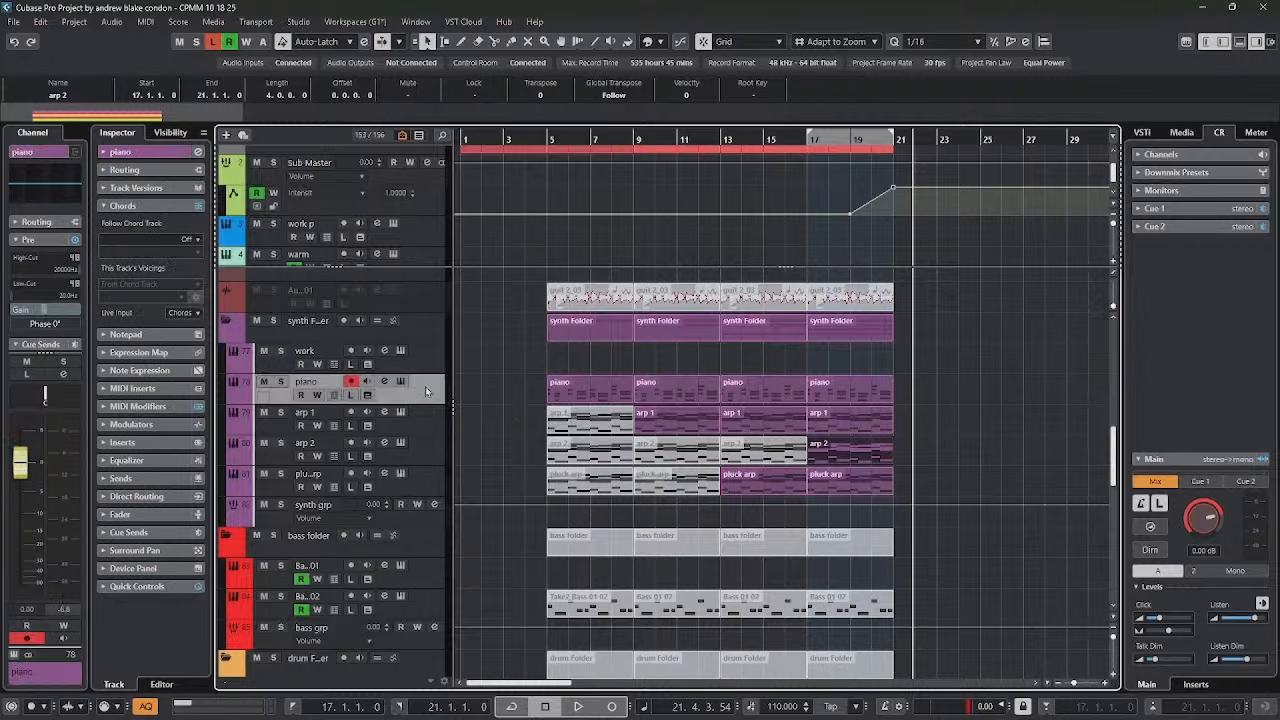
left_click(595, 399)
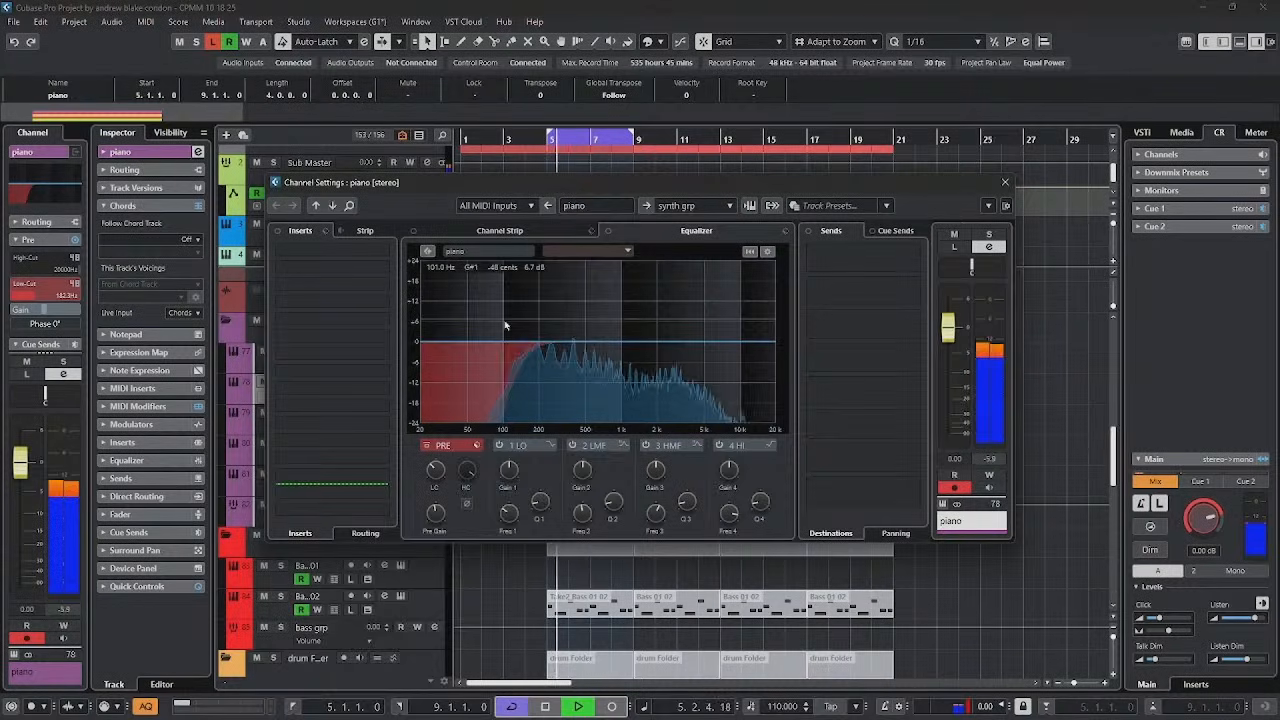
left_click(604, 338)
left_click_drag(604, 338, 691, 336)
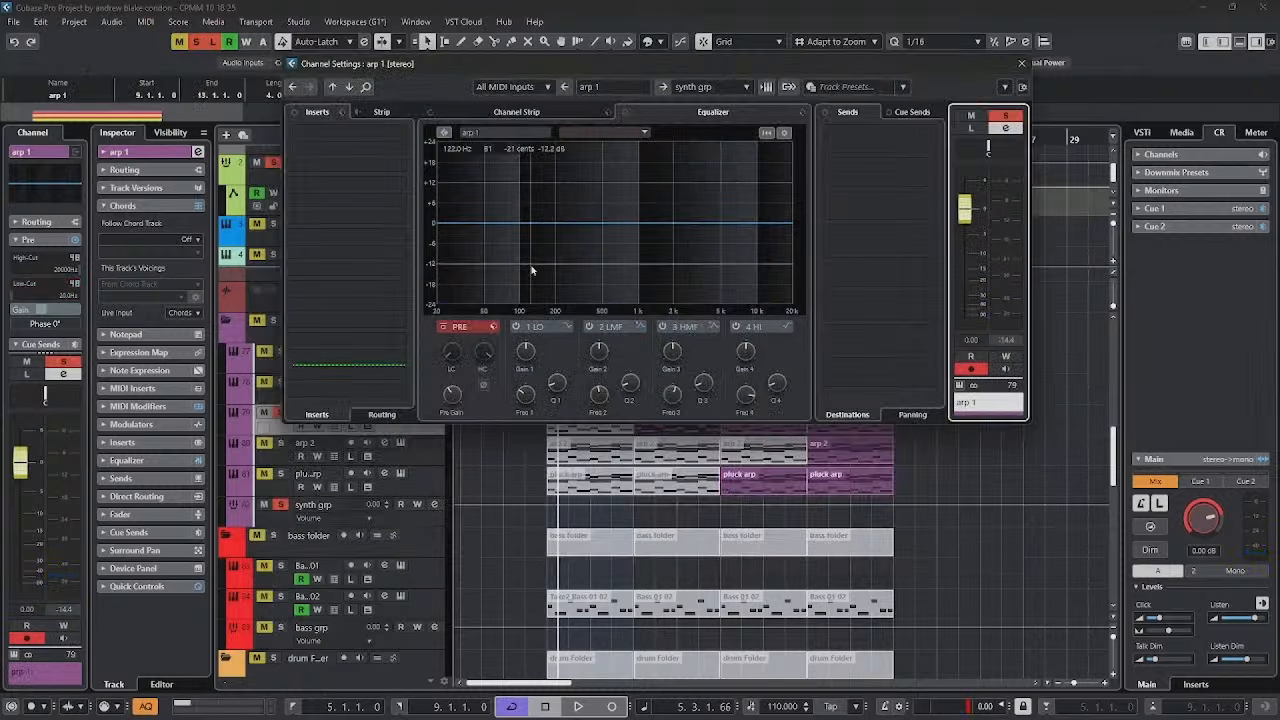
Step: Apply low cuts to the arp 1 and pluck arp channels and sweep EQ bands to shape their tone during playback
key("space")
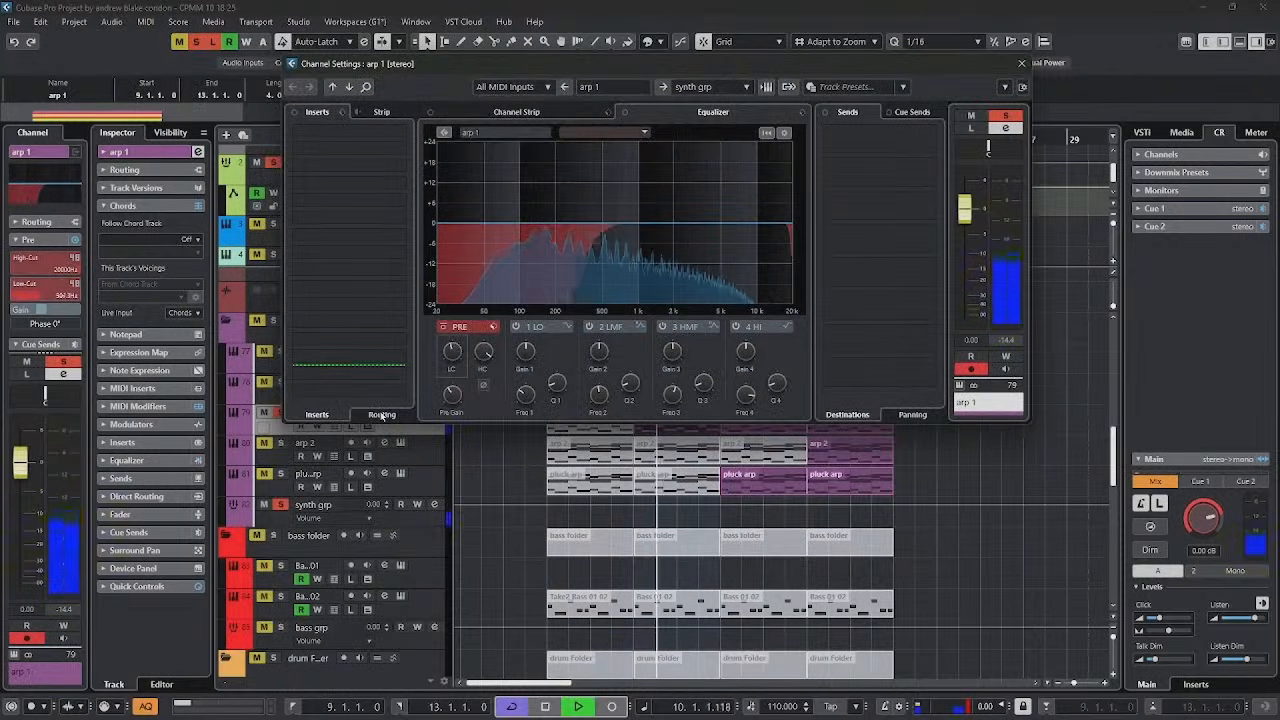
left_click(652, 190)
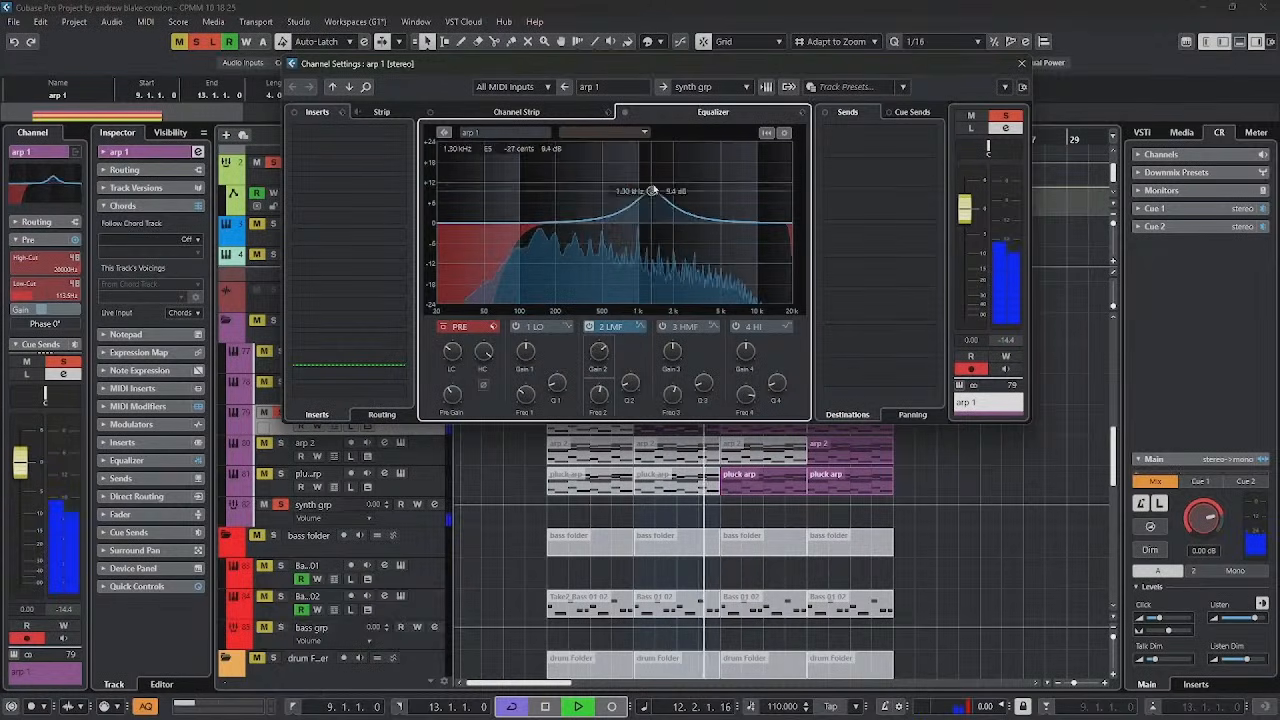
left_click_drag(652, 190, 551, 234)
left_click(700, 209)
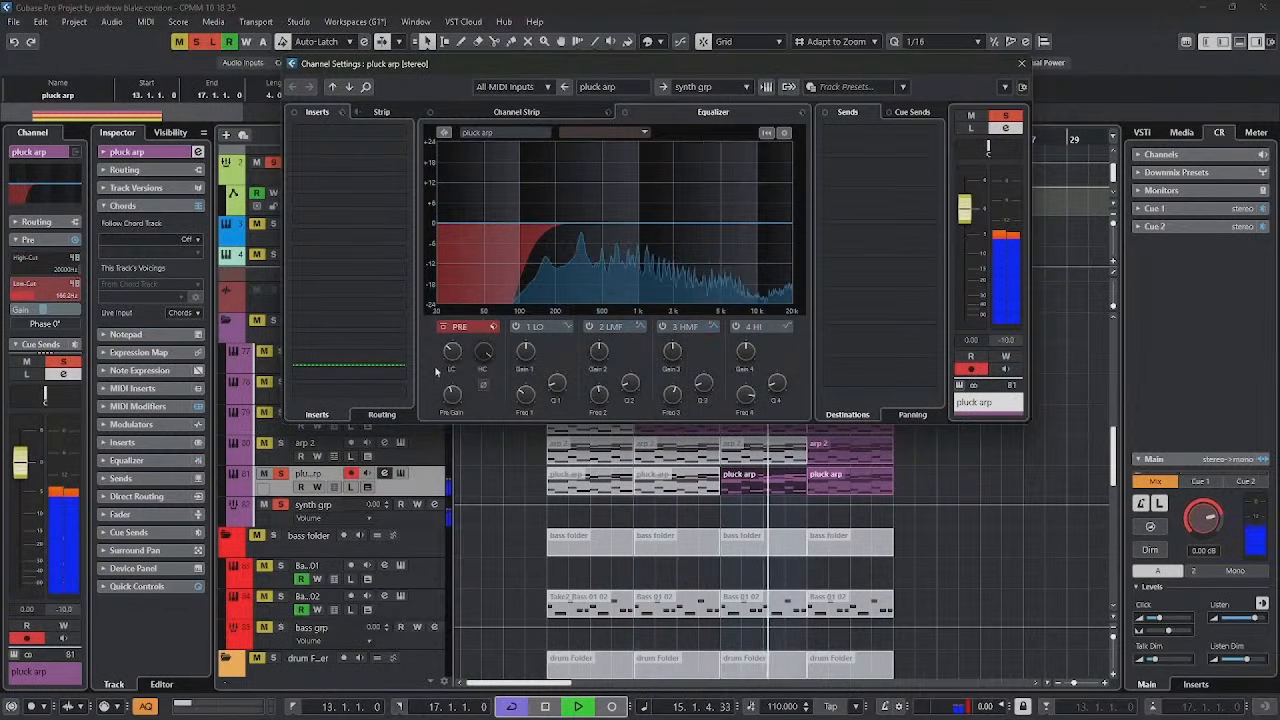
left_click_drag(594, 228, 717, 214)
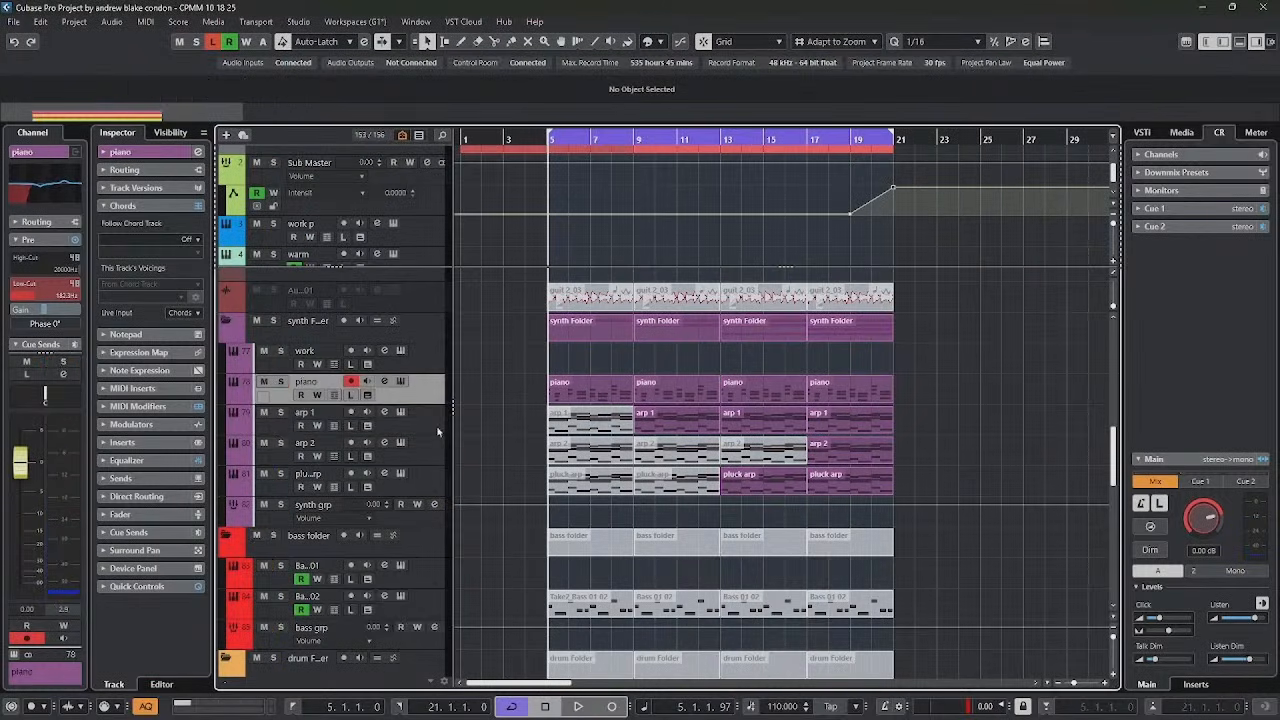
Step: Import all tracks of the Transition Folder archive as new tracks below the Vocals track at the end of the project
left_click(434, 427)
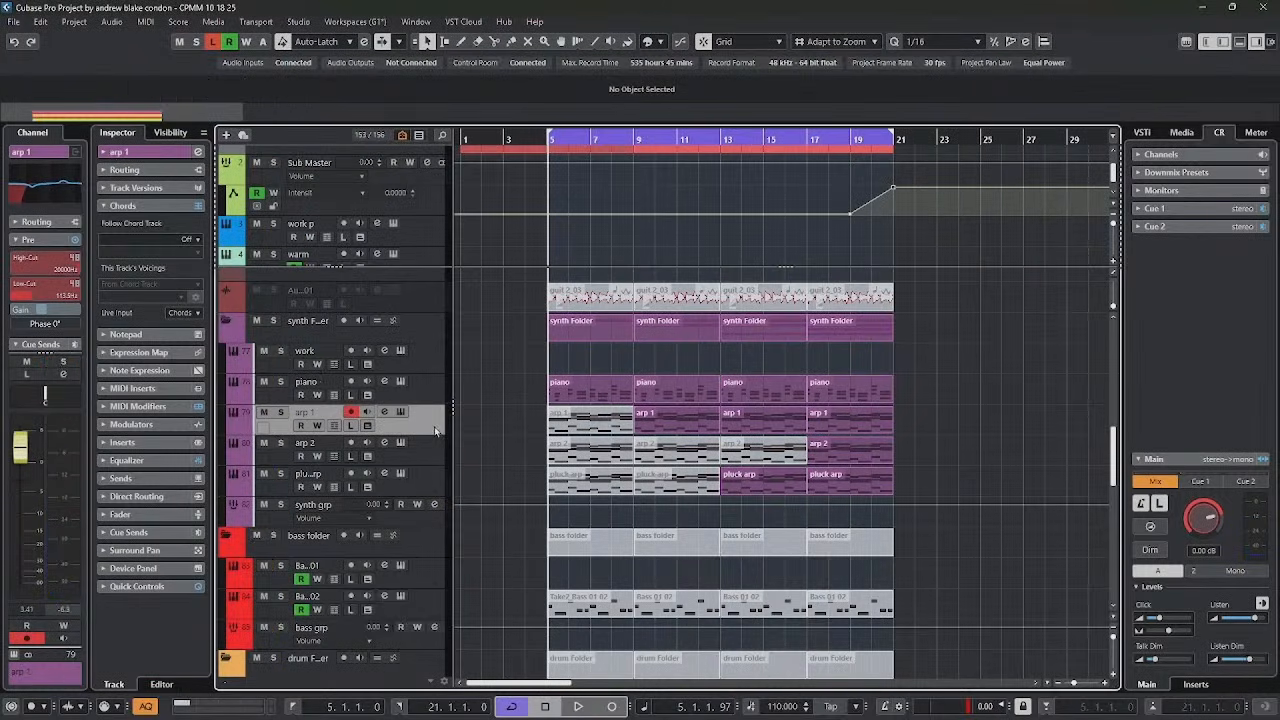
scroll(496, 478, "down", 10)
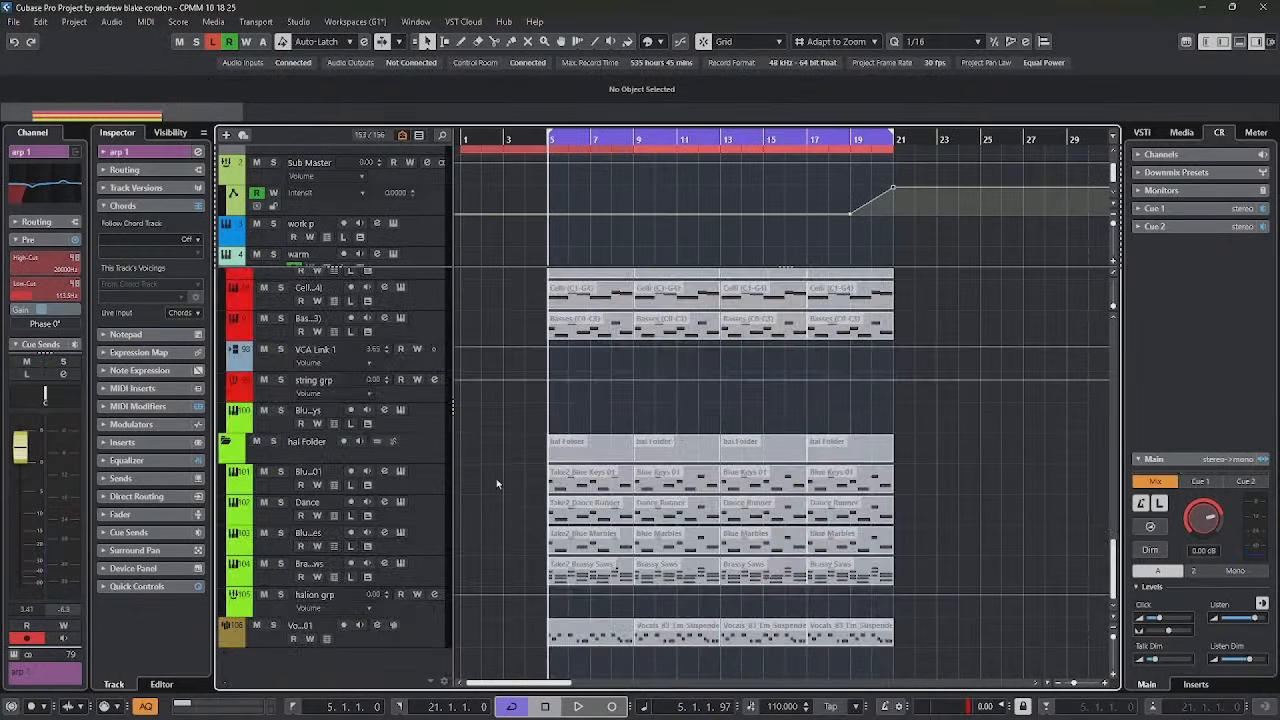
left_click(395, 626)
left_click(14, 21)
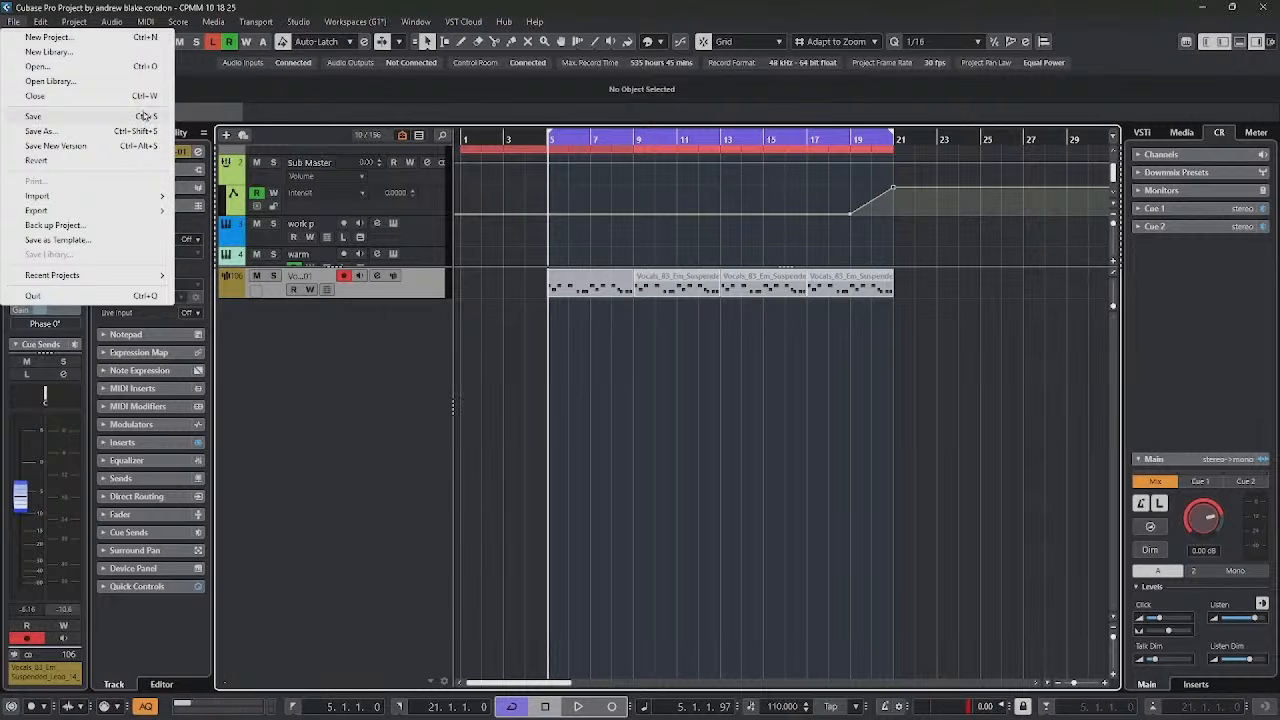
mouse_move(54, 204)
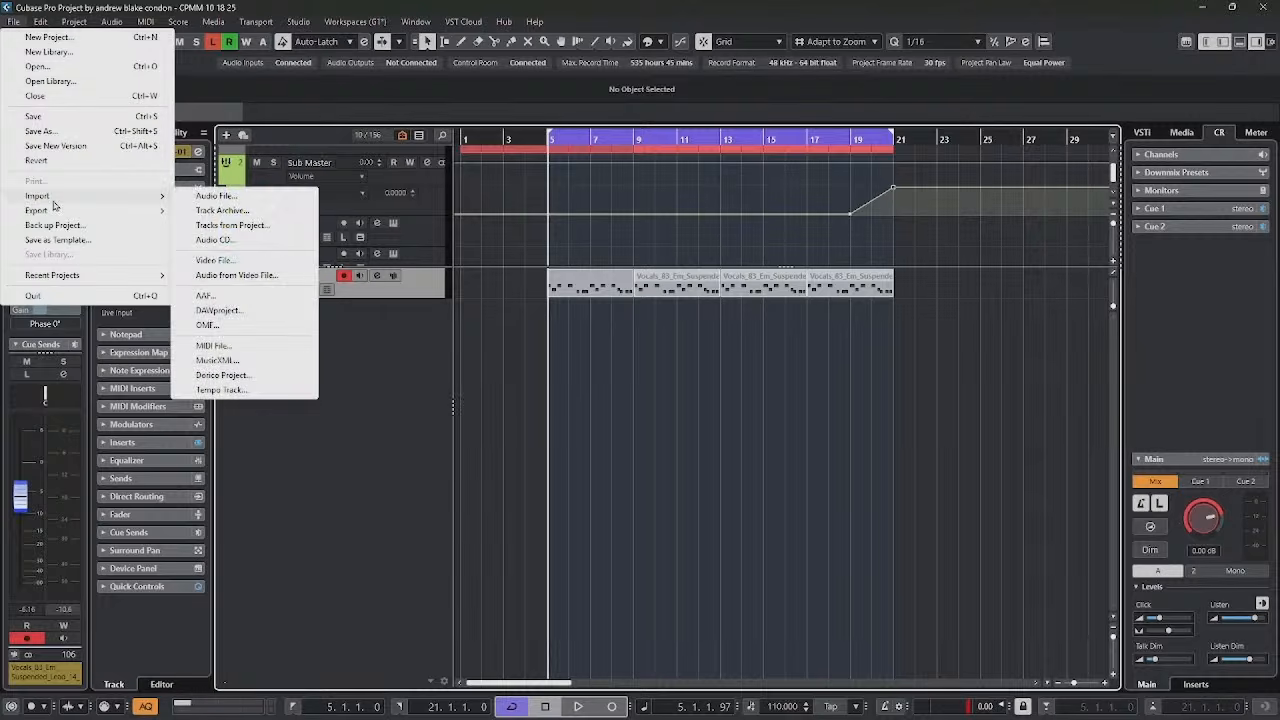
left_click(232, 210)
double_click(244, 173)
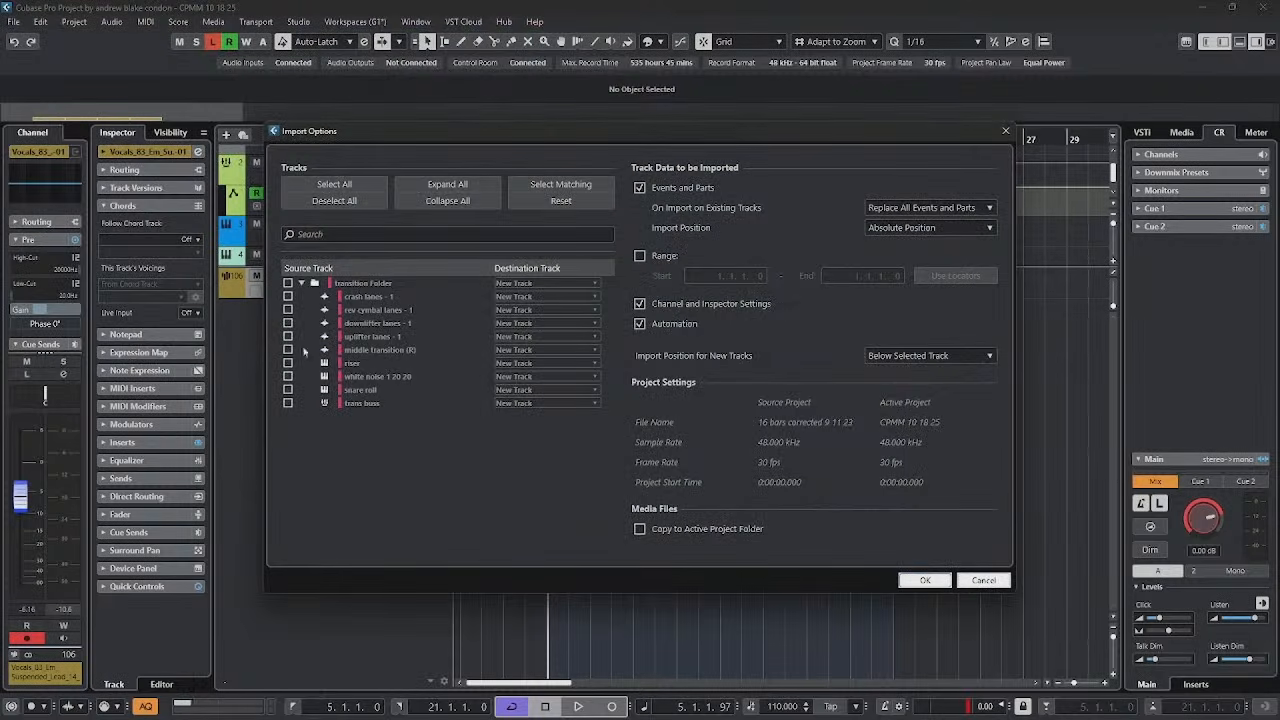
left_click(335, 185)
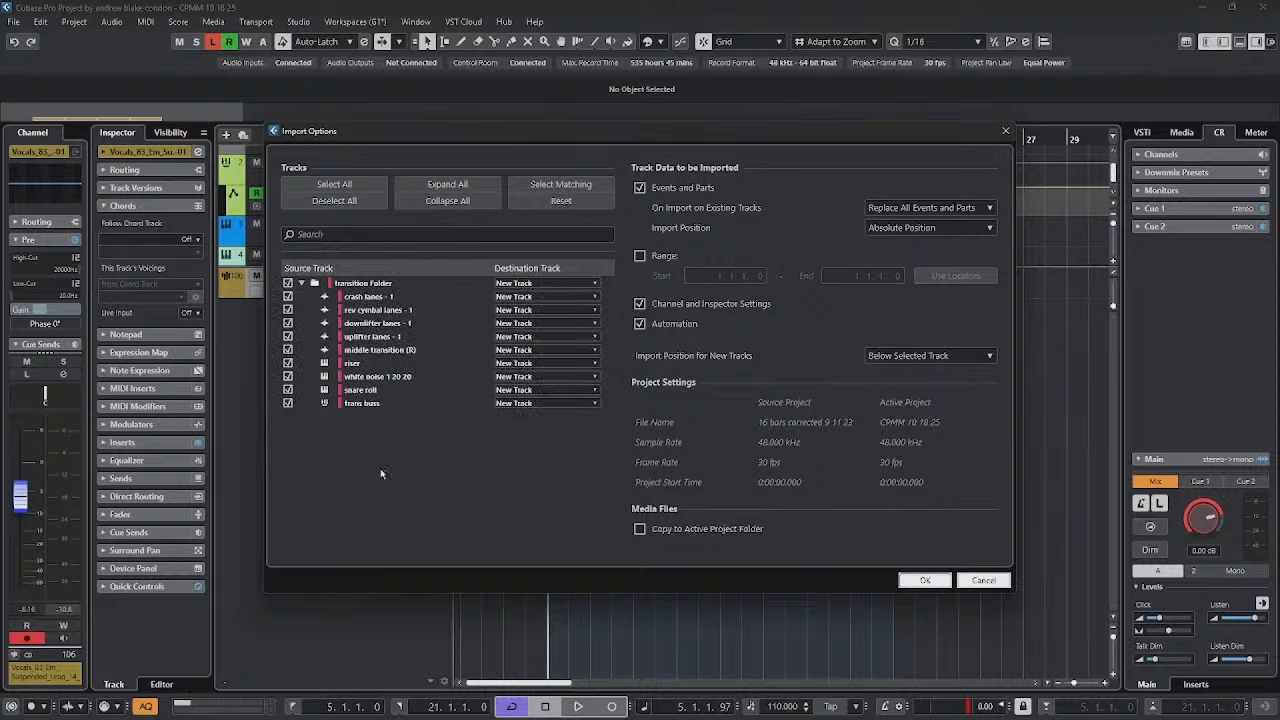
left_click(922, 581)
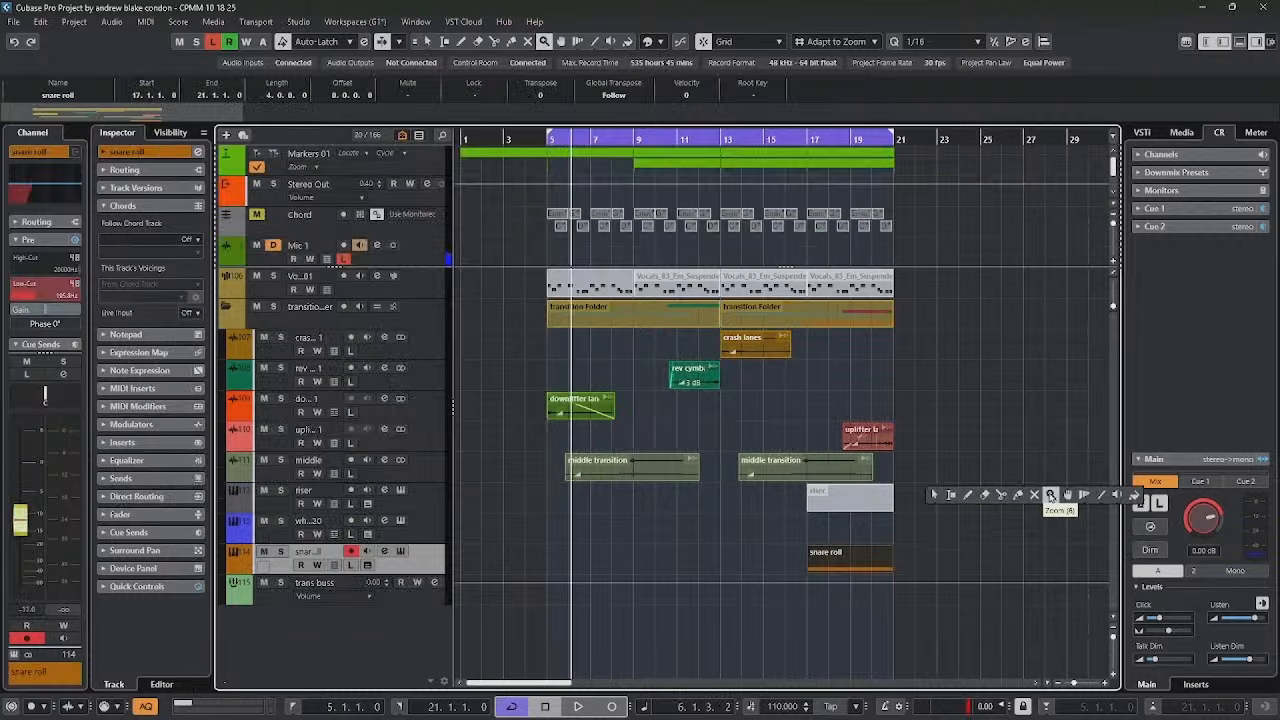
Step: Unmute the riser part in bars 17 to 21 and open it in the Key Editor
left_click(1036, 497)
left_click(863, 502)
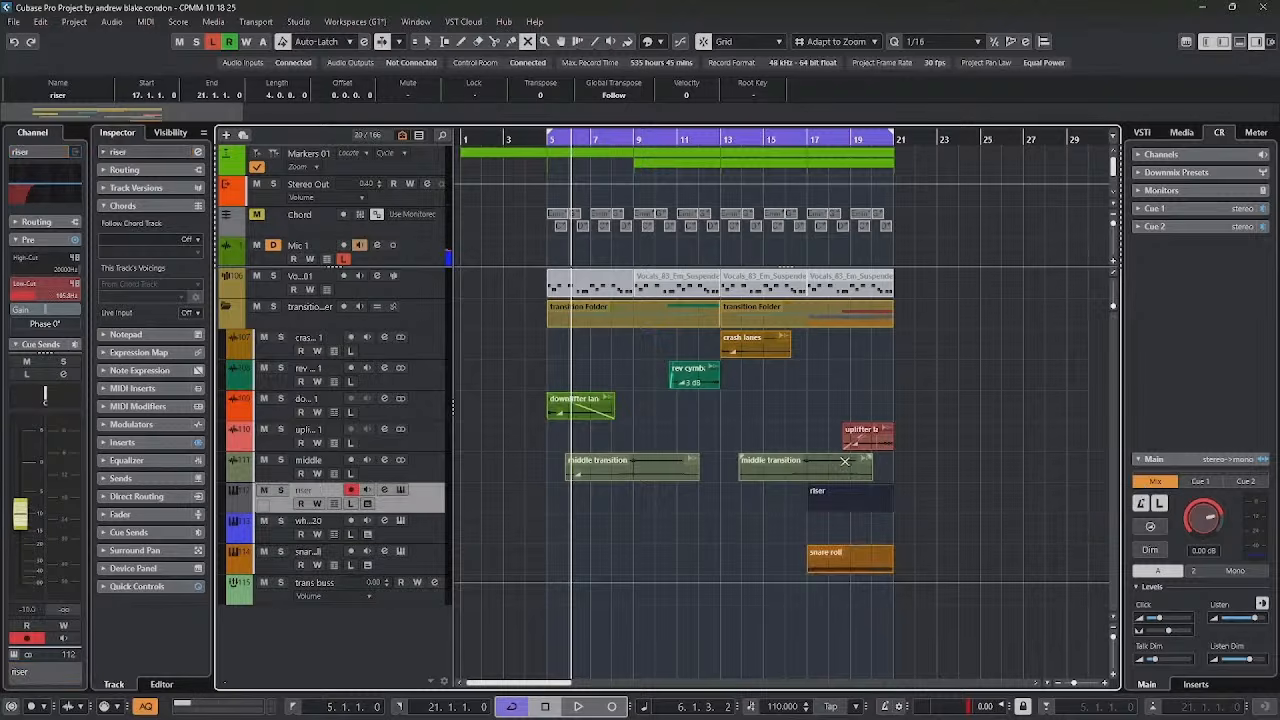
double_click(855, 493)
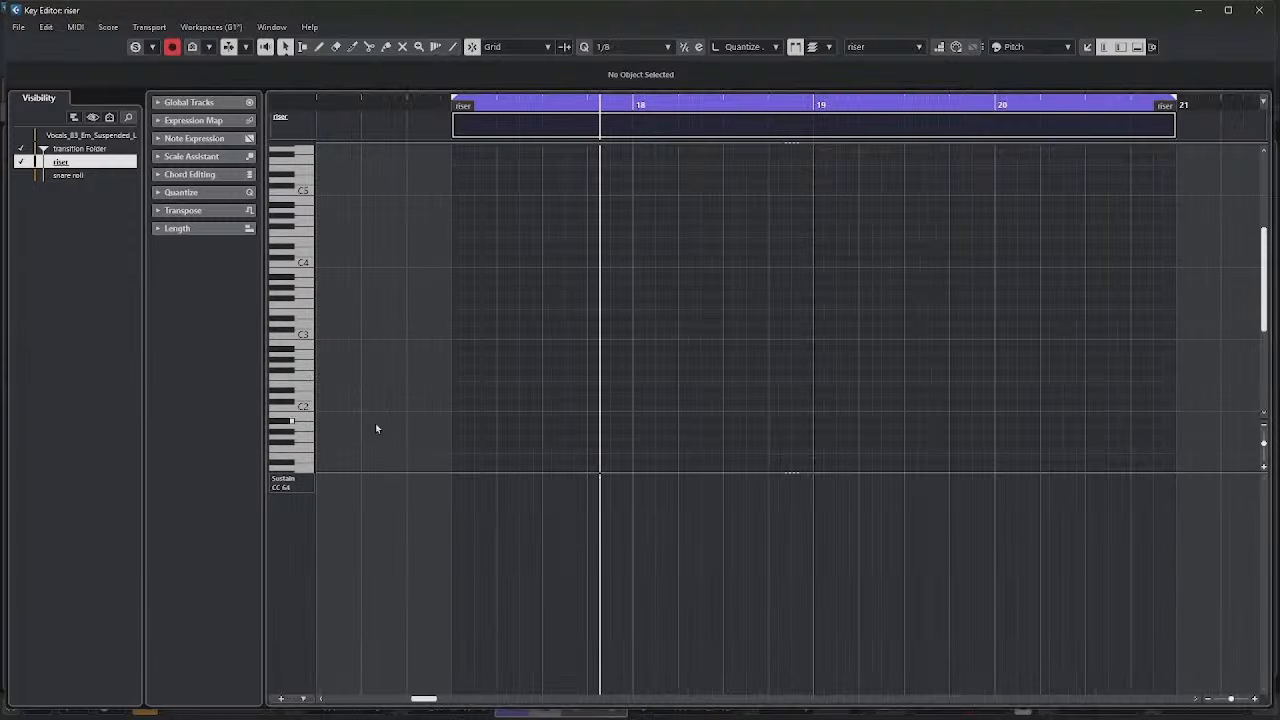
Step: Draw a steadily rising line of 1/8 notes across the riser part from bar 17 to bar 21, starting near C0, with the Line tool
right_click(481, 455)
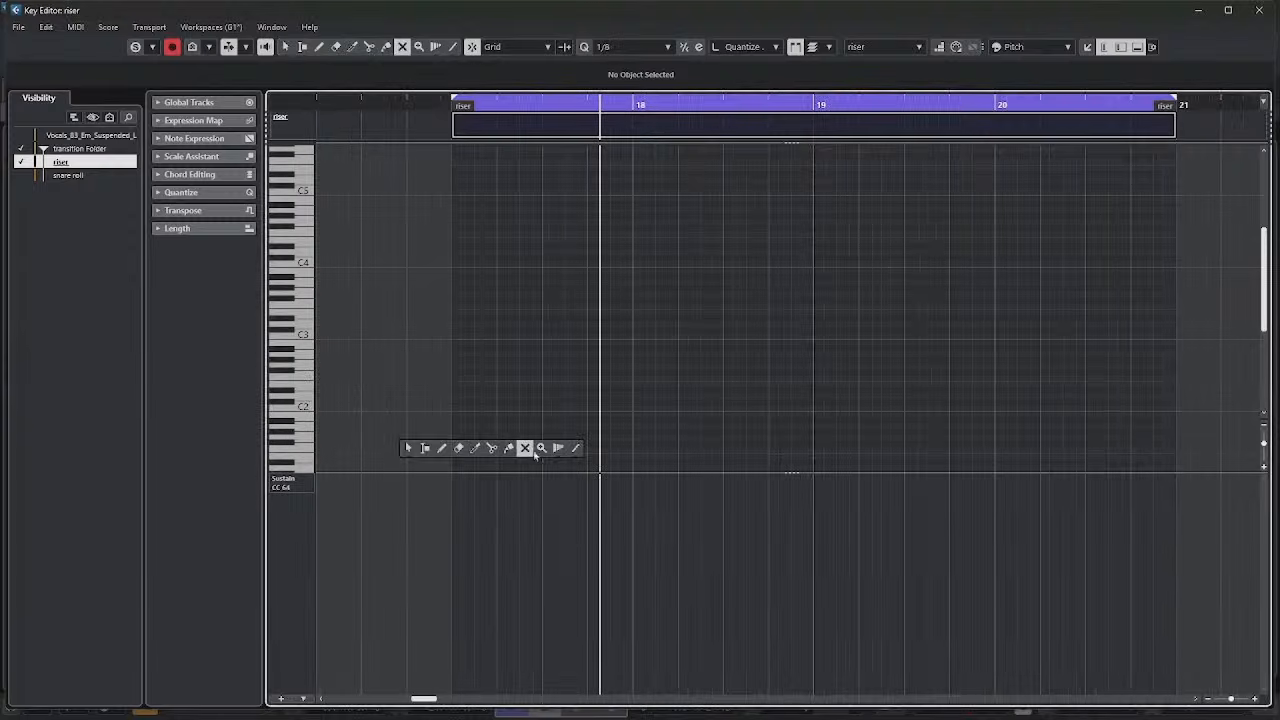
left_click(575, 449)
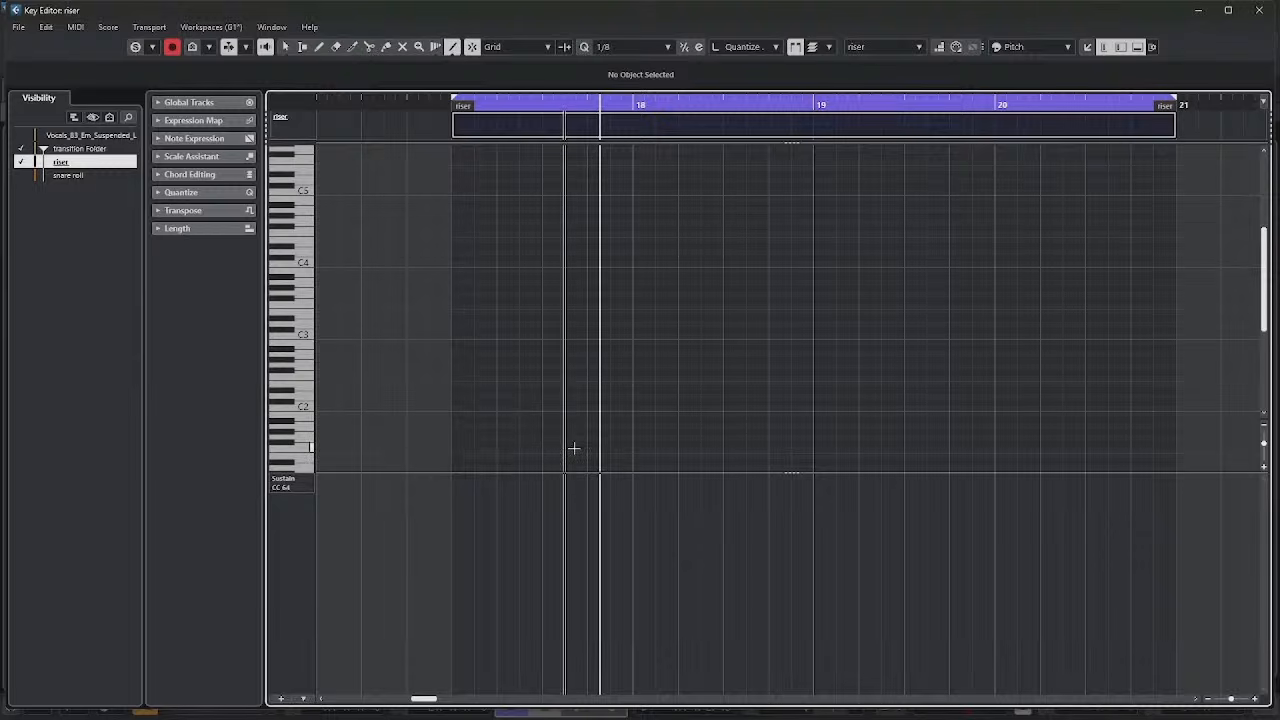
scroll(574, 449, "down", 4)
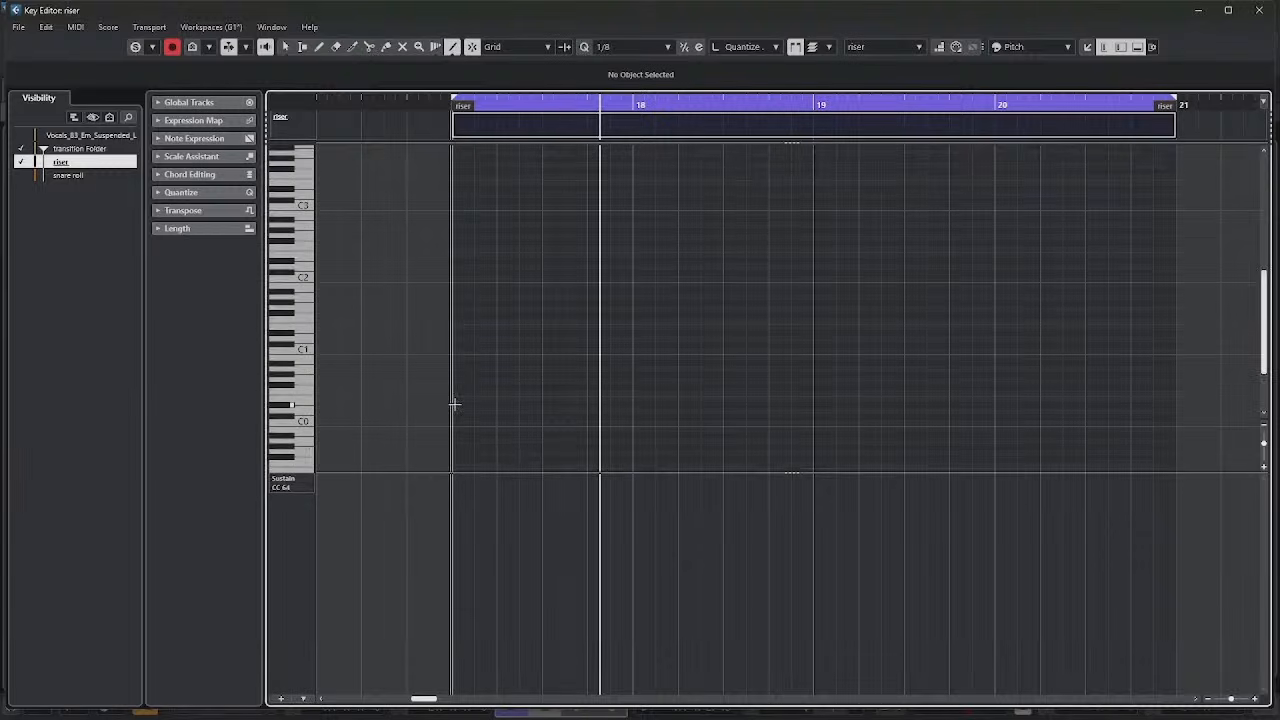
left_click_drag(454, 401, 1163, 65)
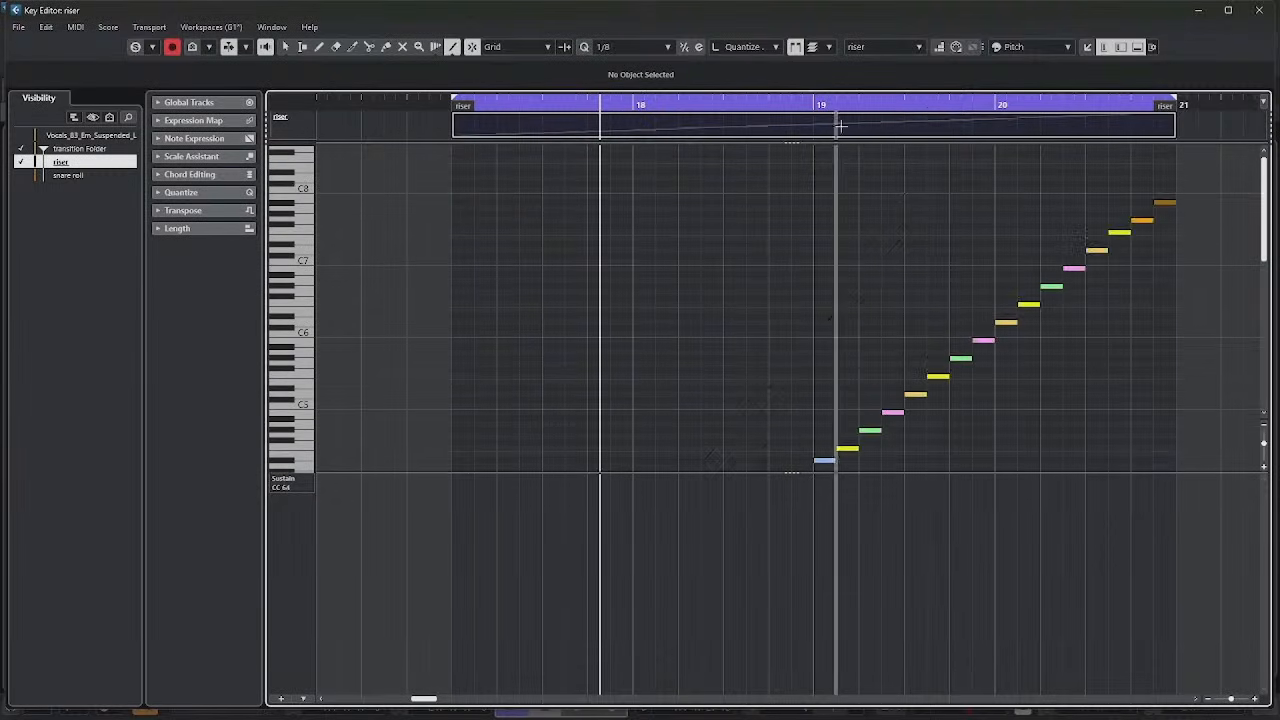
Step: Lengthen all the riser notes slightly so neighbouring notes overlap, audition the part and close the Key Editor
key("1")
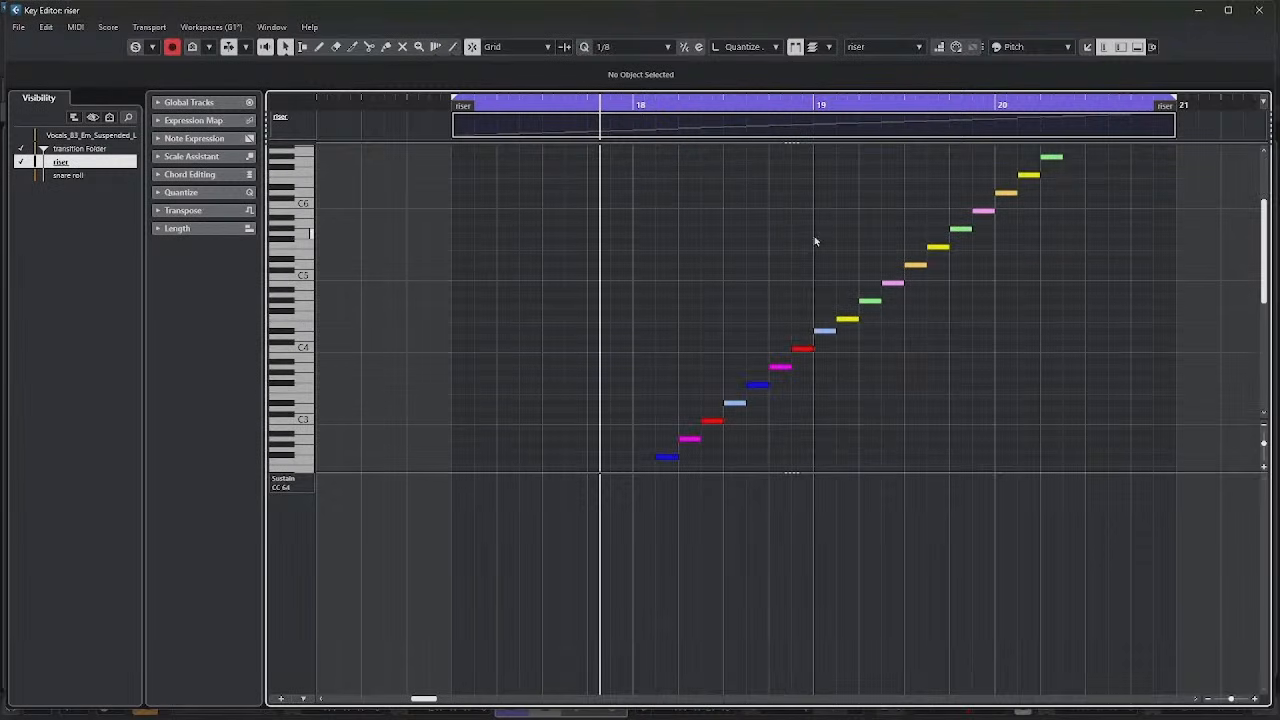
key("ctrl+a")
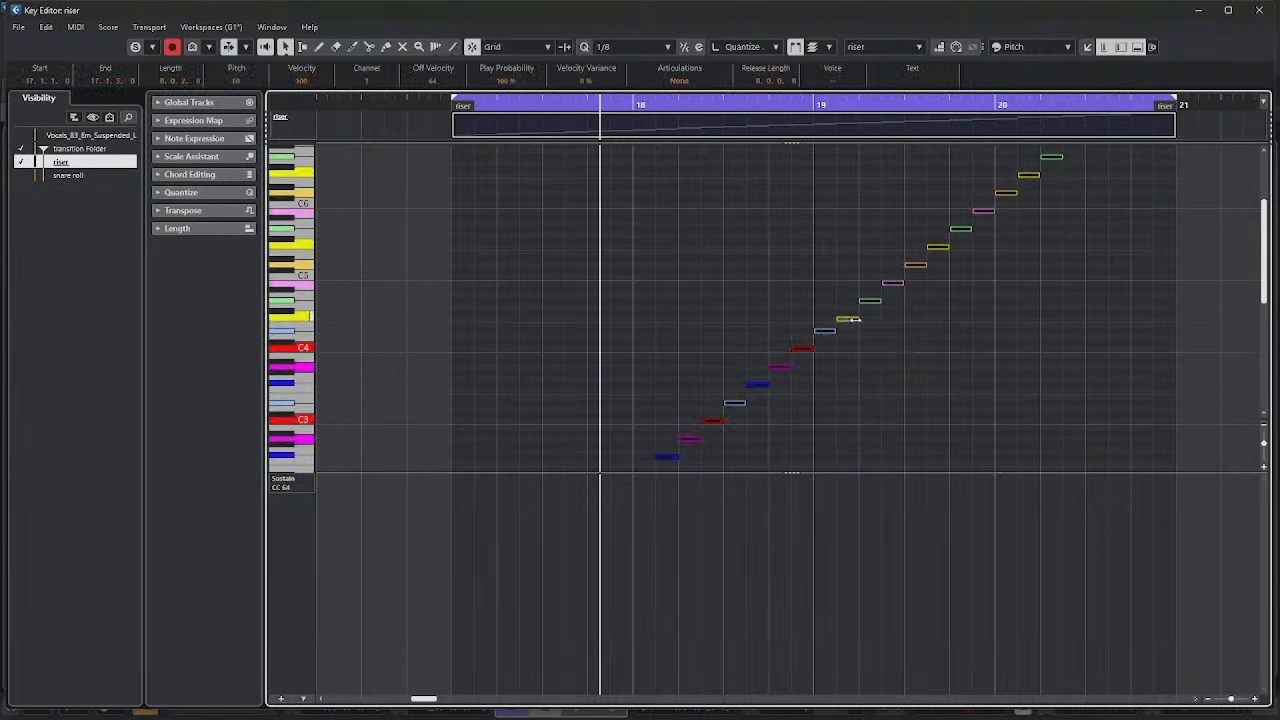
left_click_drag(852, 319, 864, 320)
key("space")
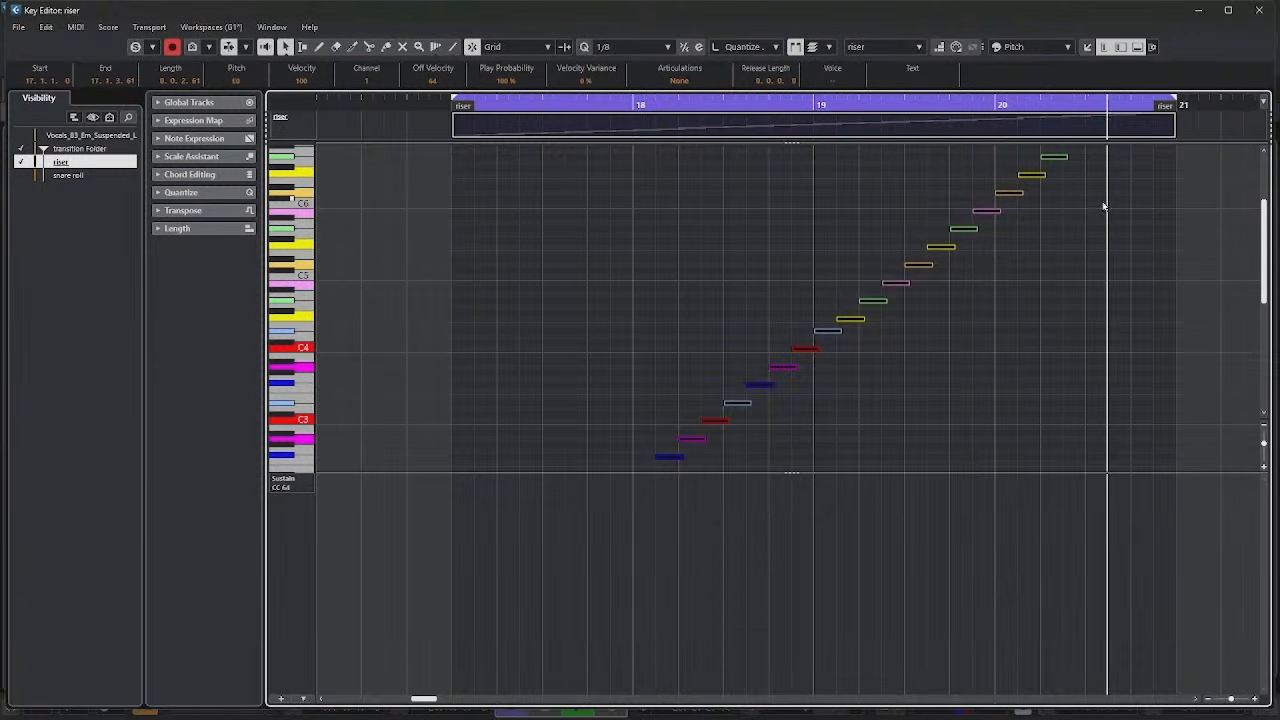
left_click(1260, 10)
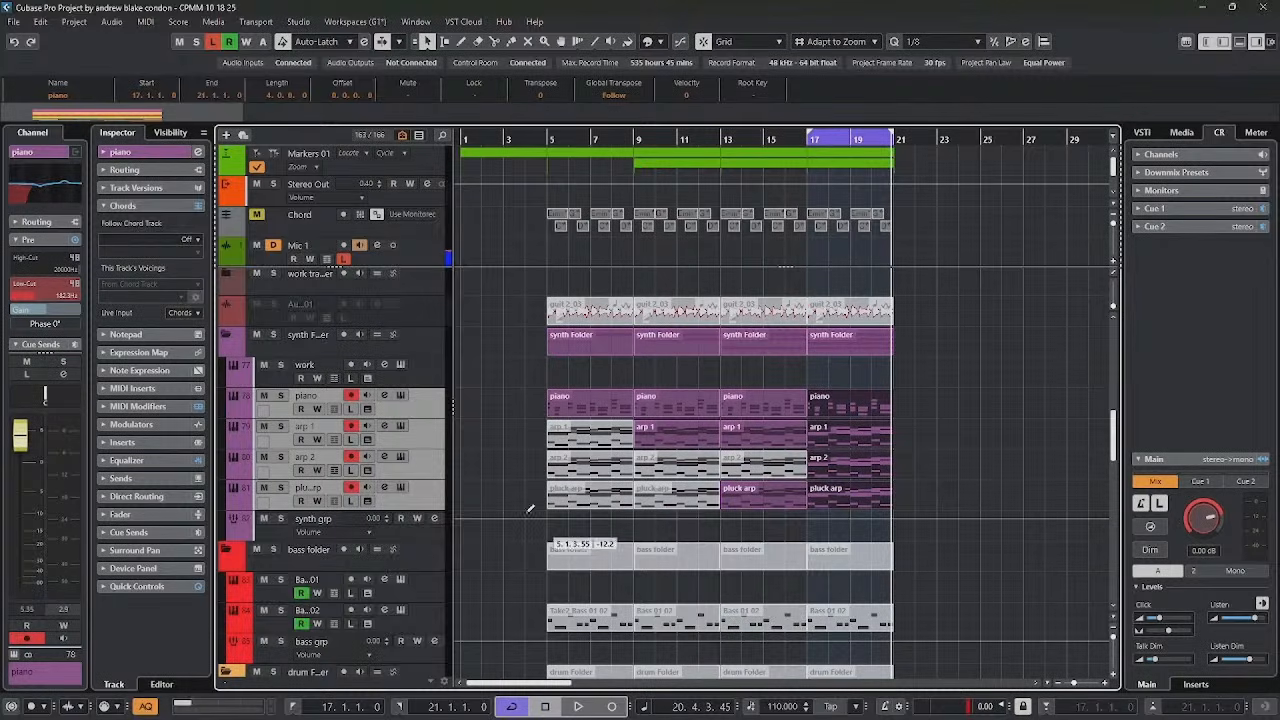
Step: Lower the pre-gain of the synth folder's piano and arp tracks while looping bars 17 to 21, and adjust OTT's depth on synth grp
scroll(969, 525, "down", 10)
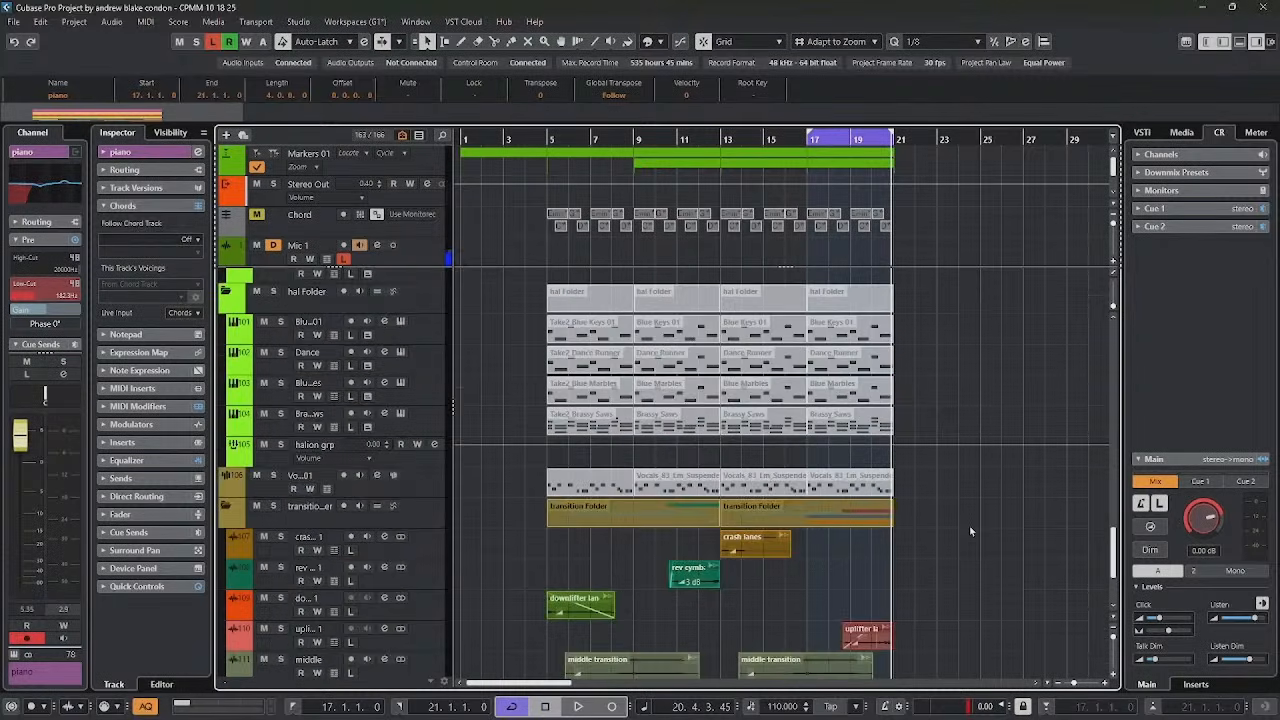
scroll(969, 525, "up", 10)
key("space")
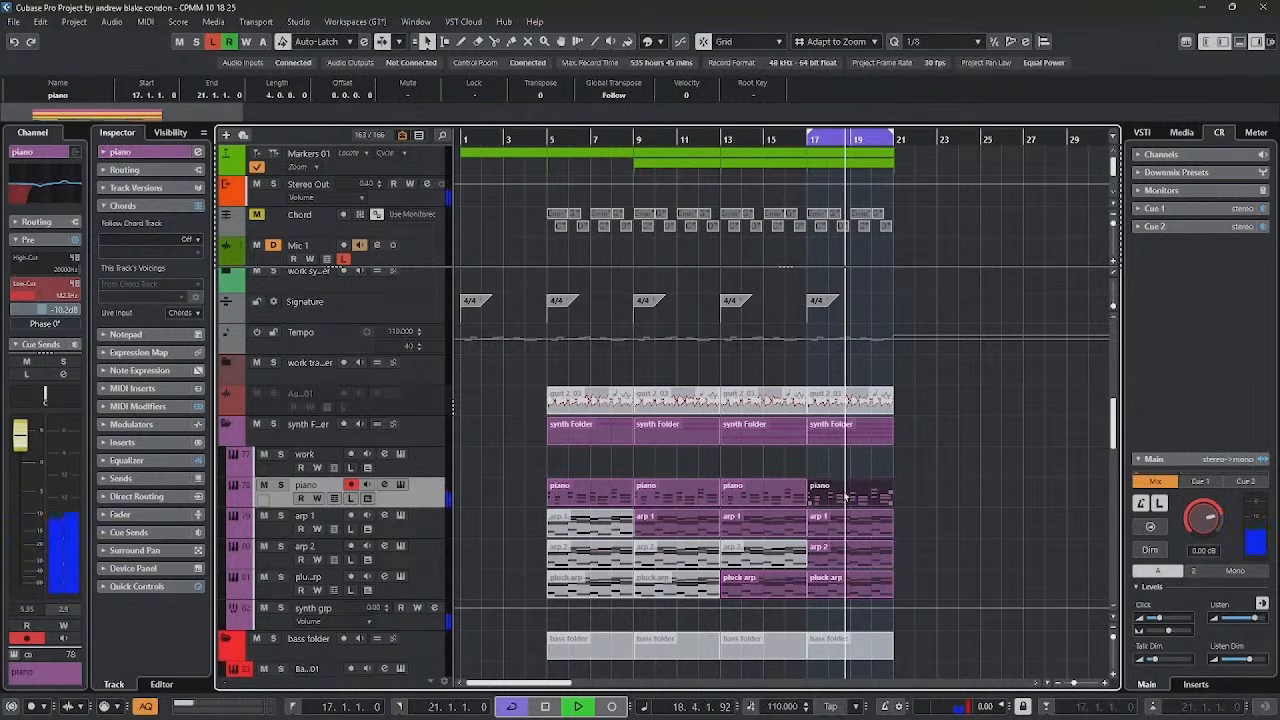
key("Down")
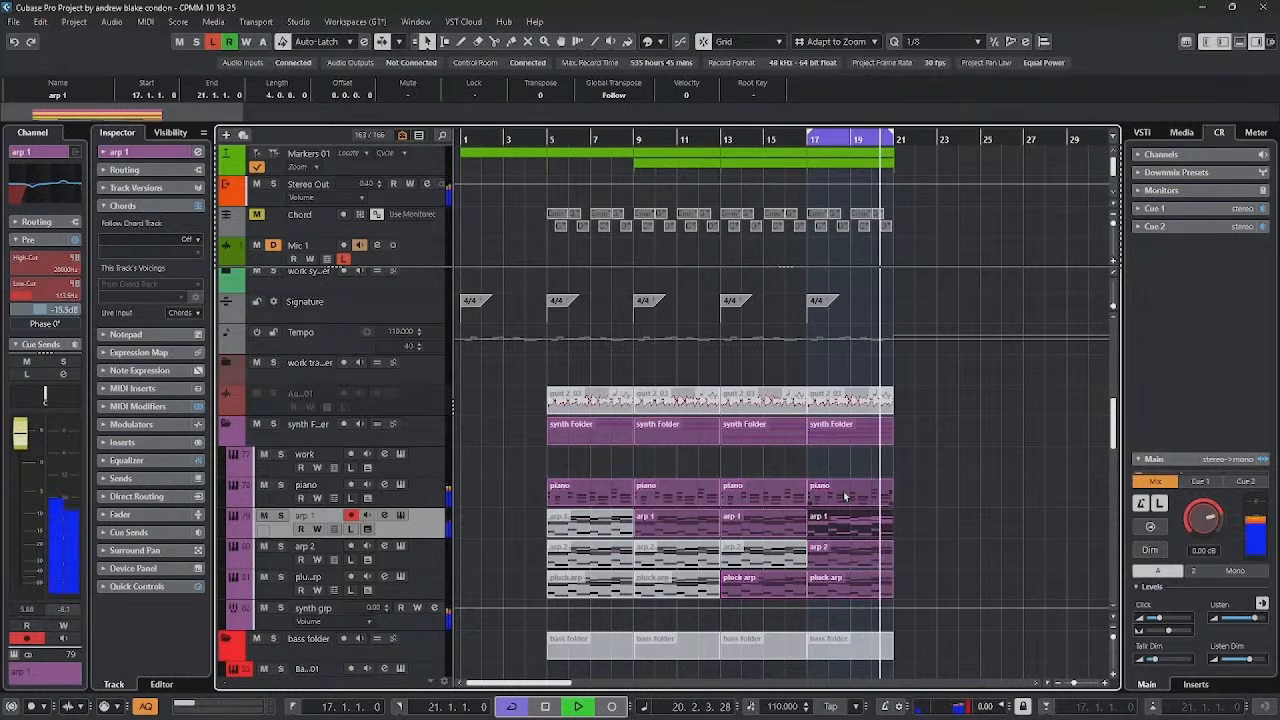
key("Down")
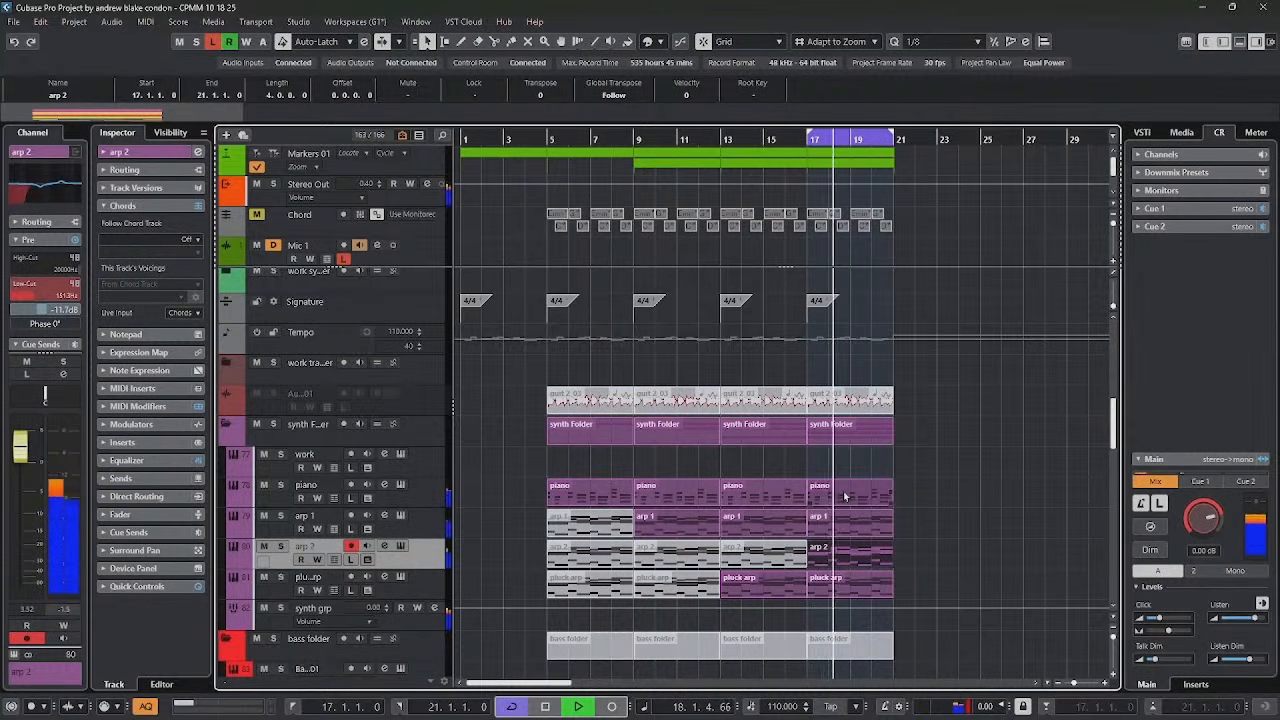
key("Down")
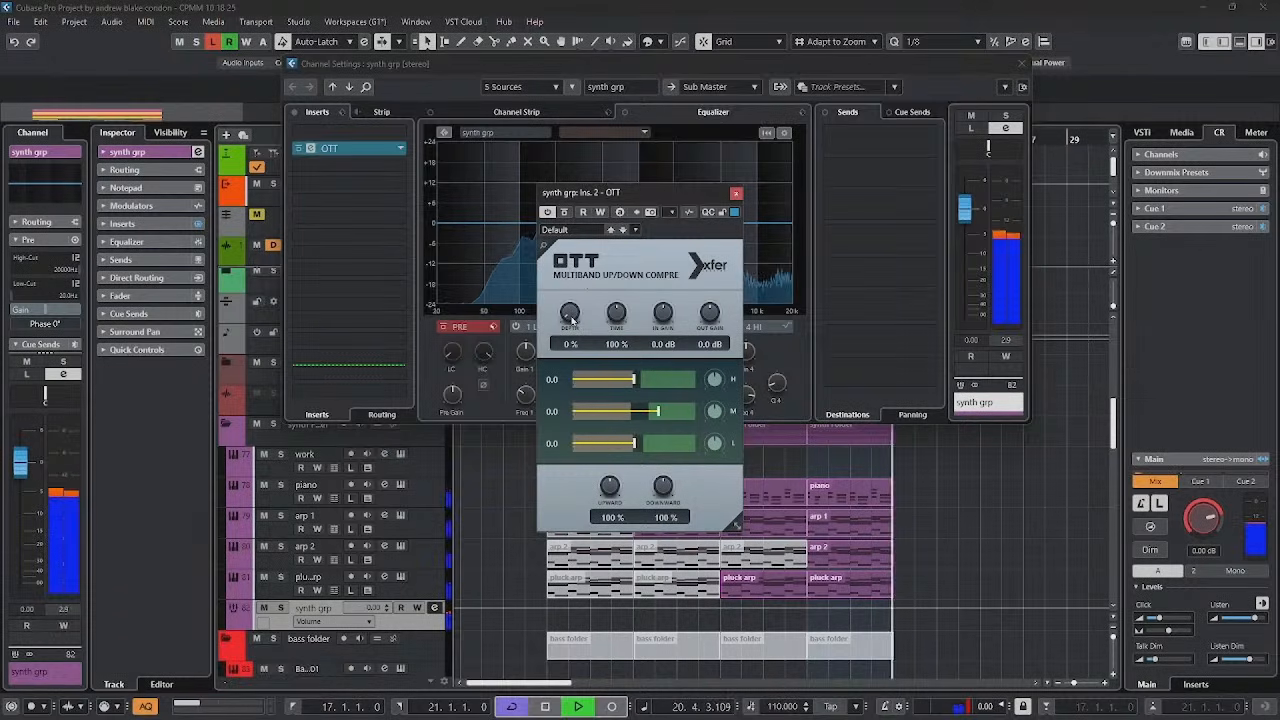
left_click_drag(571, 318, 577, 309)
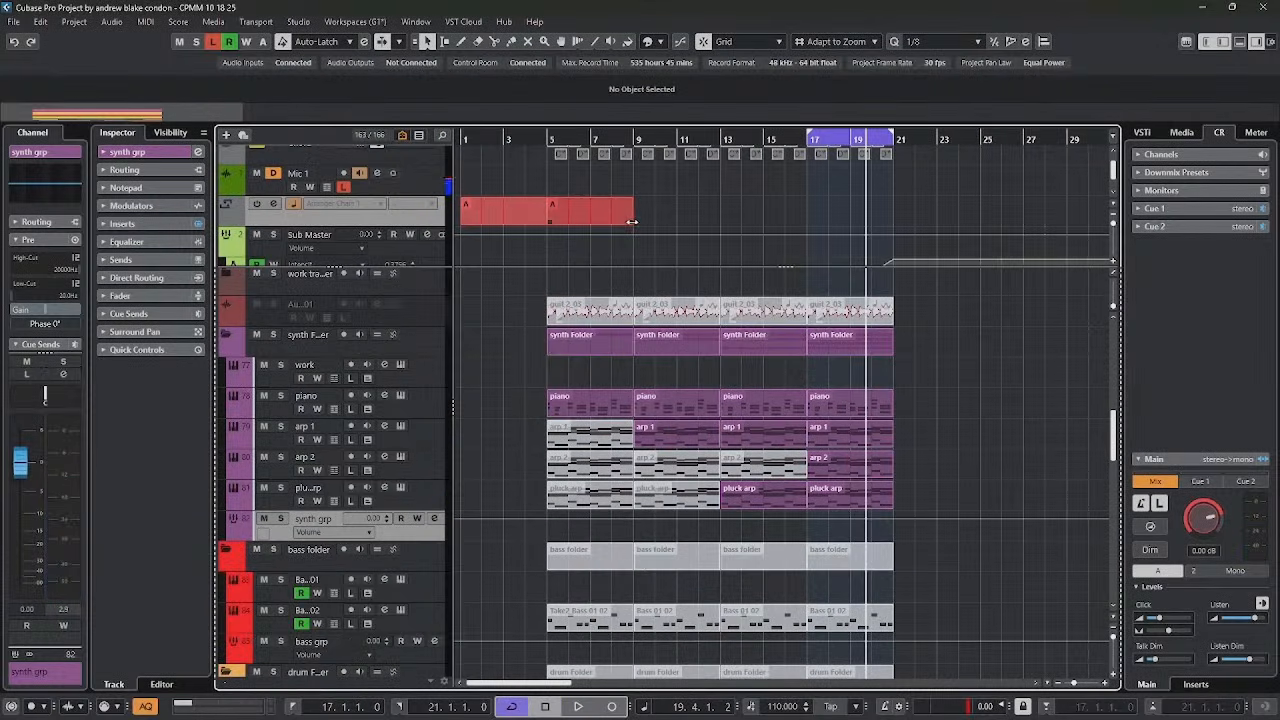
Step: Extend the arranger section starting at bar 5 to bar 21 and duplicate it with its content into bars 21 to 37
left_click_drag(632, 221, 890, 221)
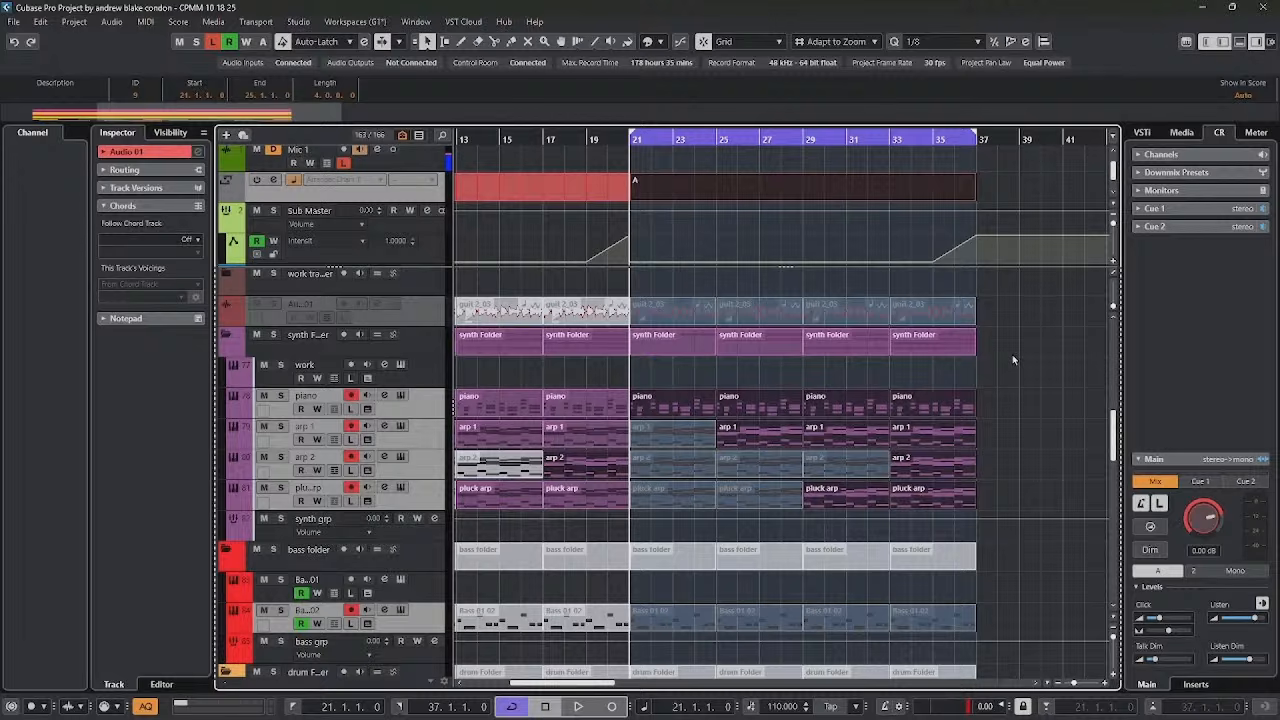
Step: Unmute kick master 01 02 in bars 21 to 37 and Bass 01 02 in bars 21 to 25
scroll(1012, 358, "down", 3)
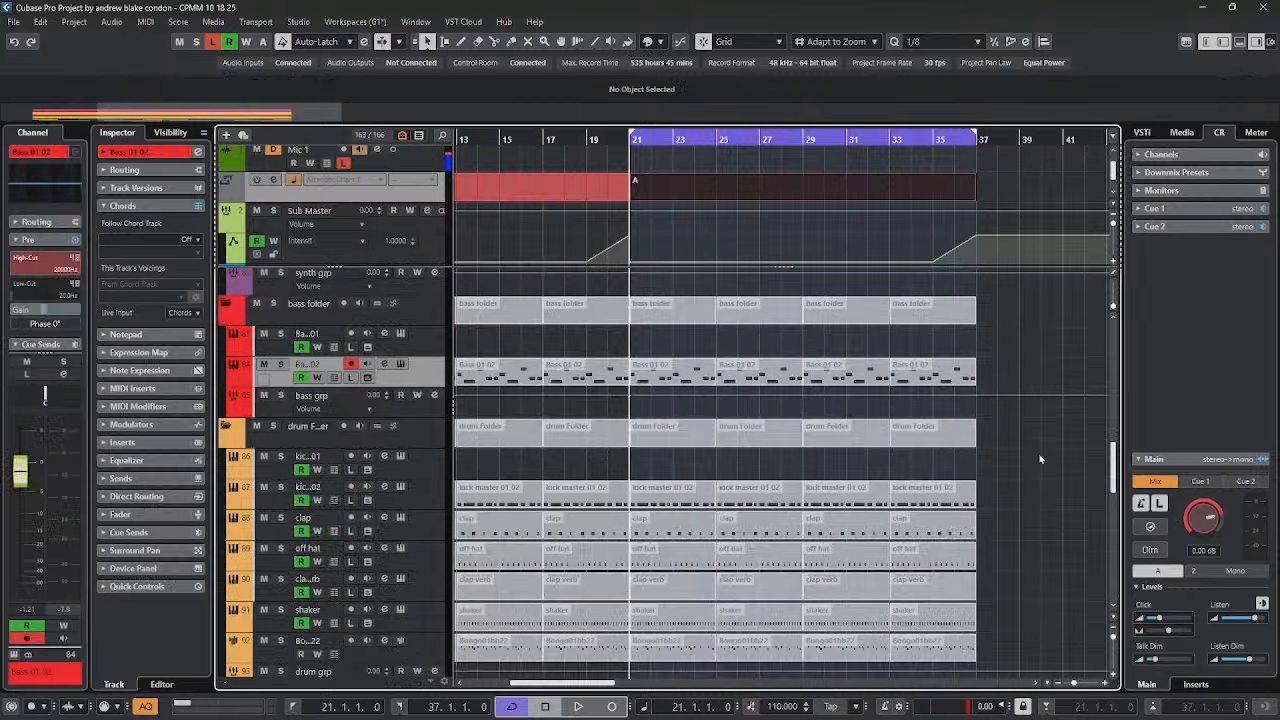
right_click(1112, 503)
left_click(1115, 507)
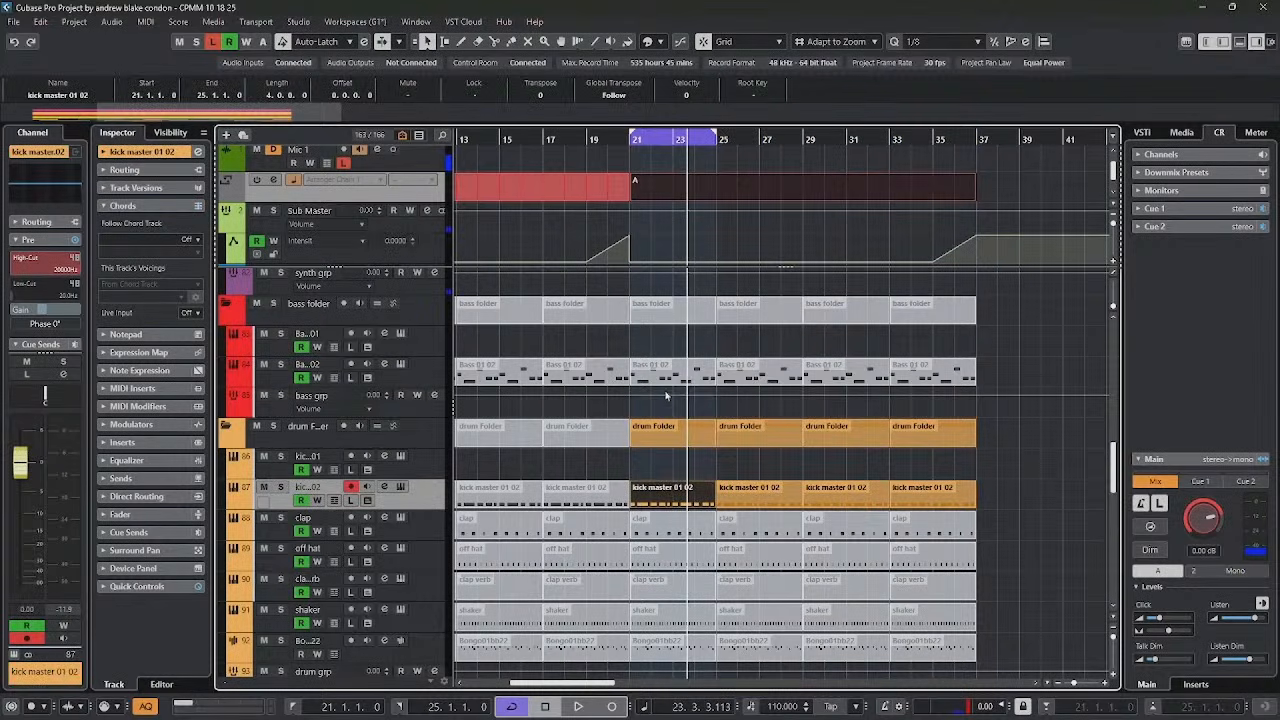
left_click(665, 371)
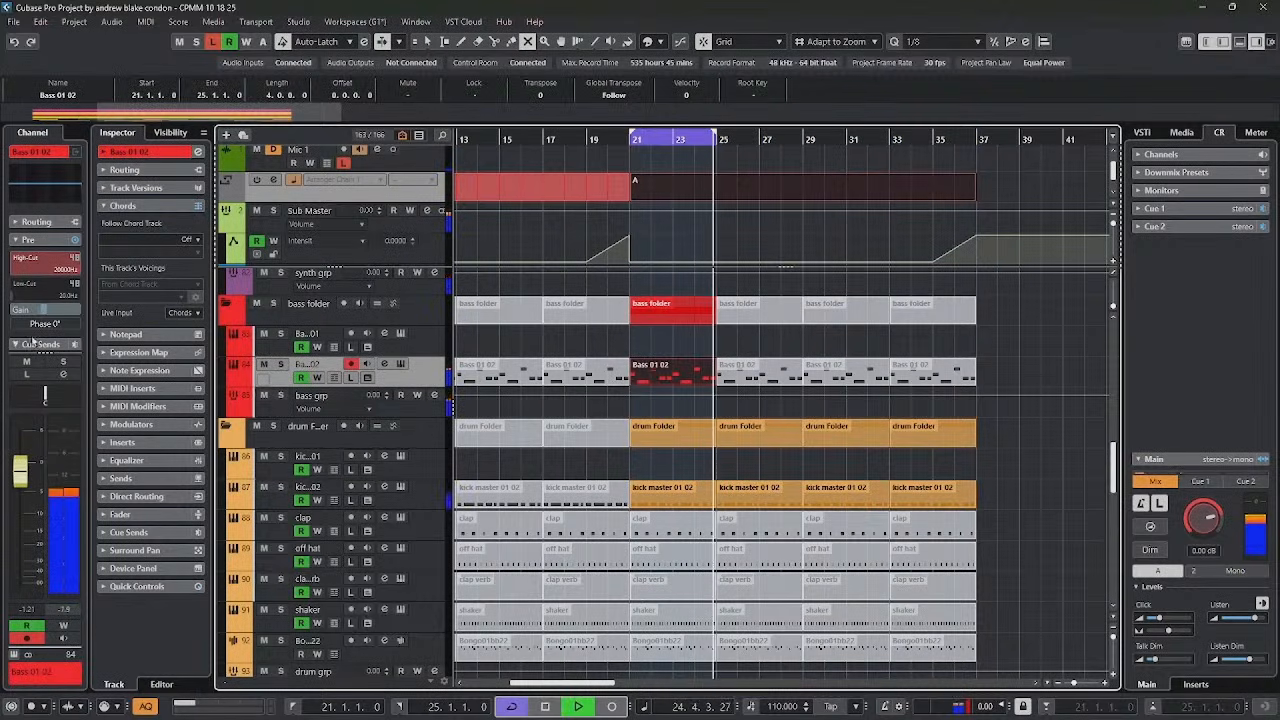
Step: Adjust the pre-gain of Bass 01 02 and unmute the off hat part starting at bar 25
left_click_drag(49, 311, 44, 313)
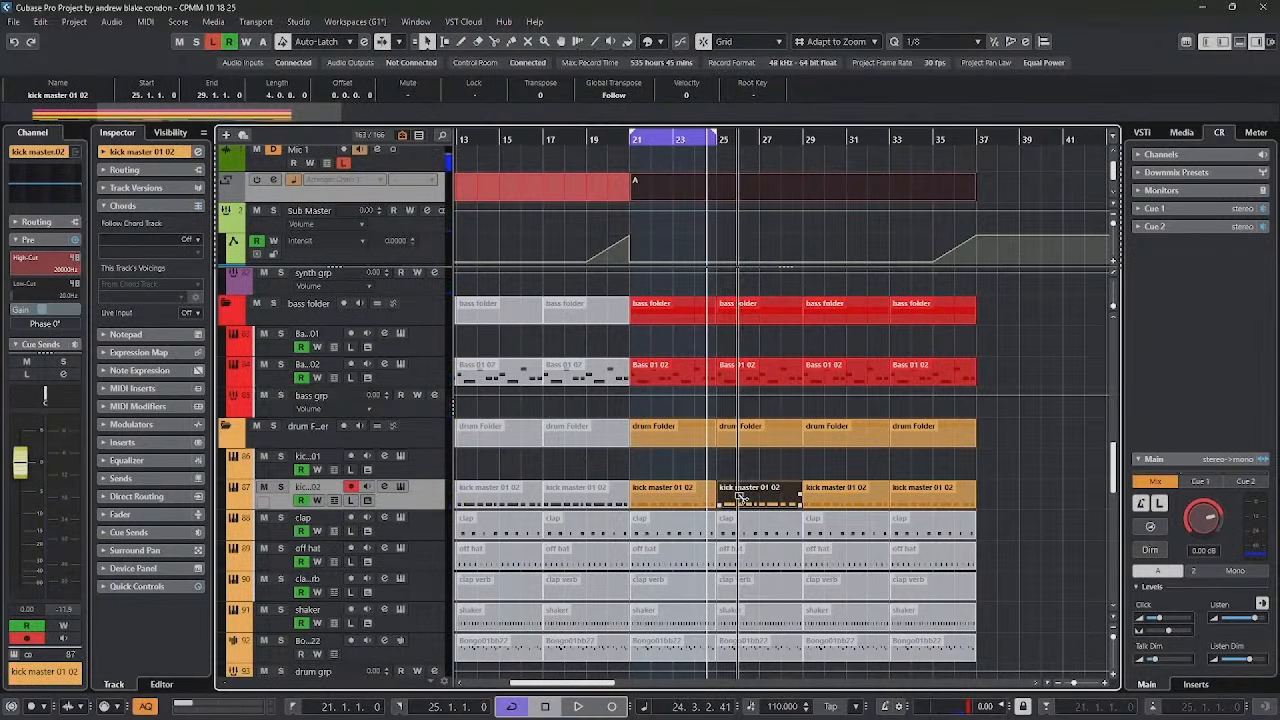
left_click(730, 558)
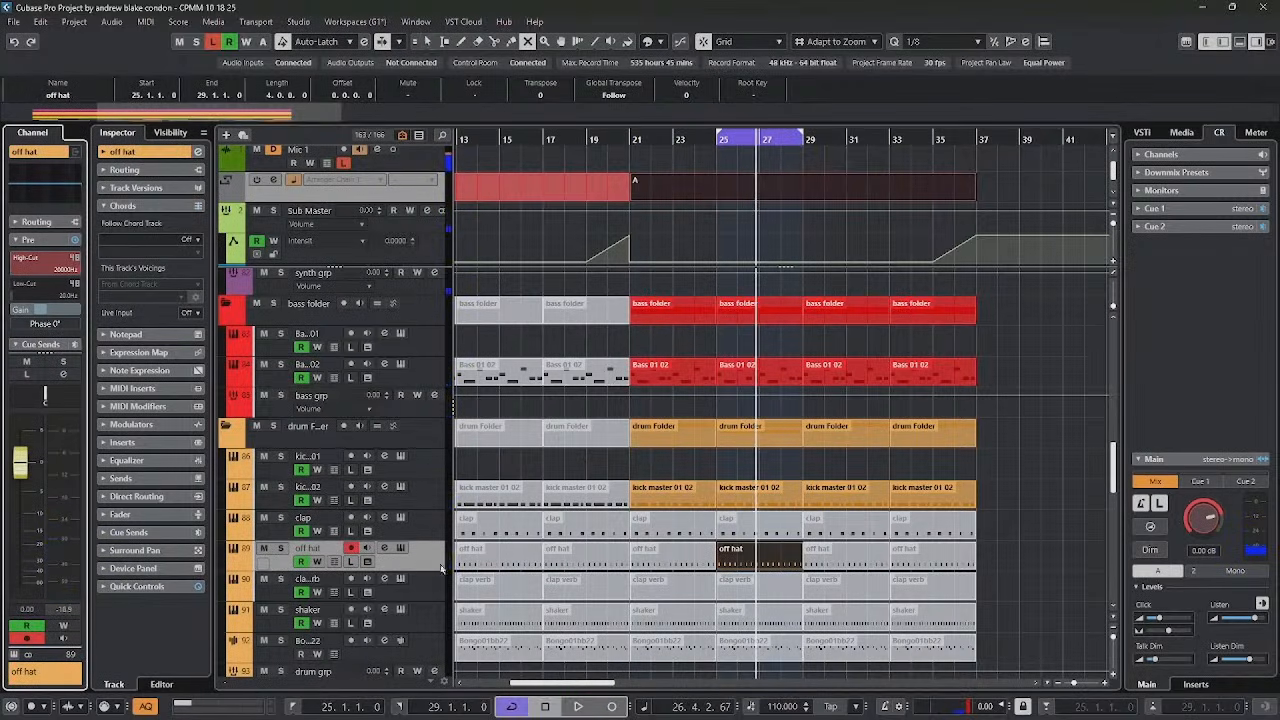
Step: Give off hat a low cut and a high-frequency EQ boost of about 5.3 dB near 6 kHz while looping it
left_click(384, 549)
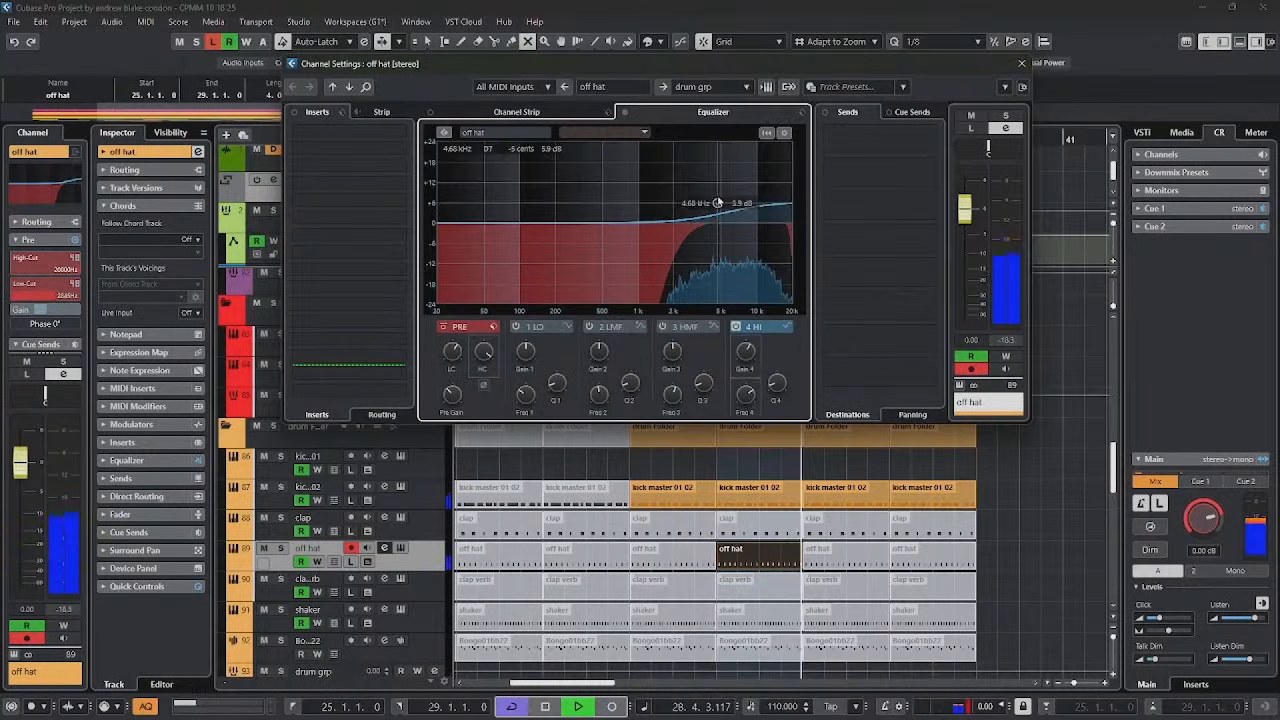
mouse_move(718, 204)
left_mouse_down()
mouse_move(719, 190)
mouse_move(715, 207)
left_mouse_up()
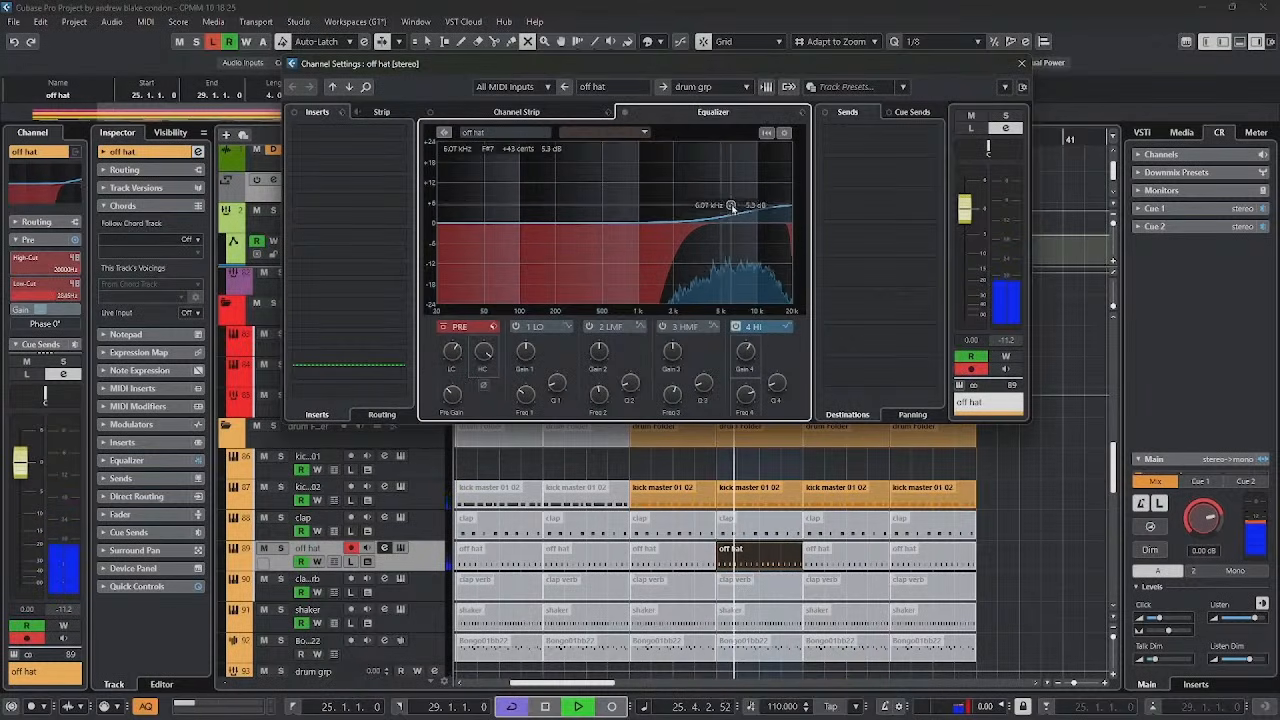
left_click(1020, 64)
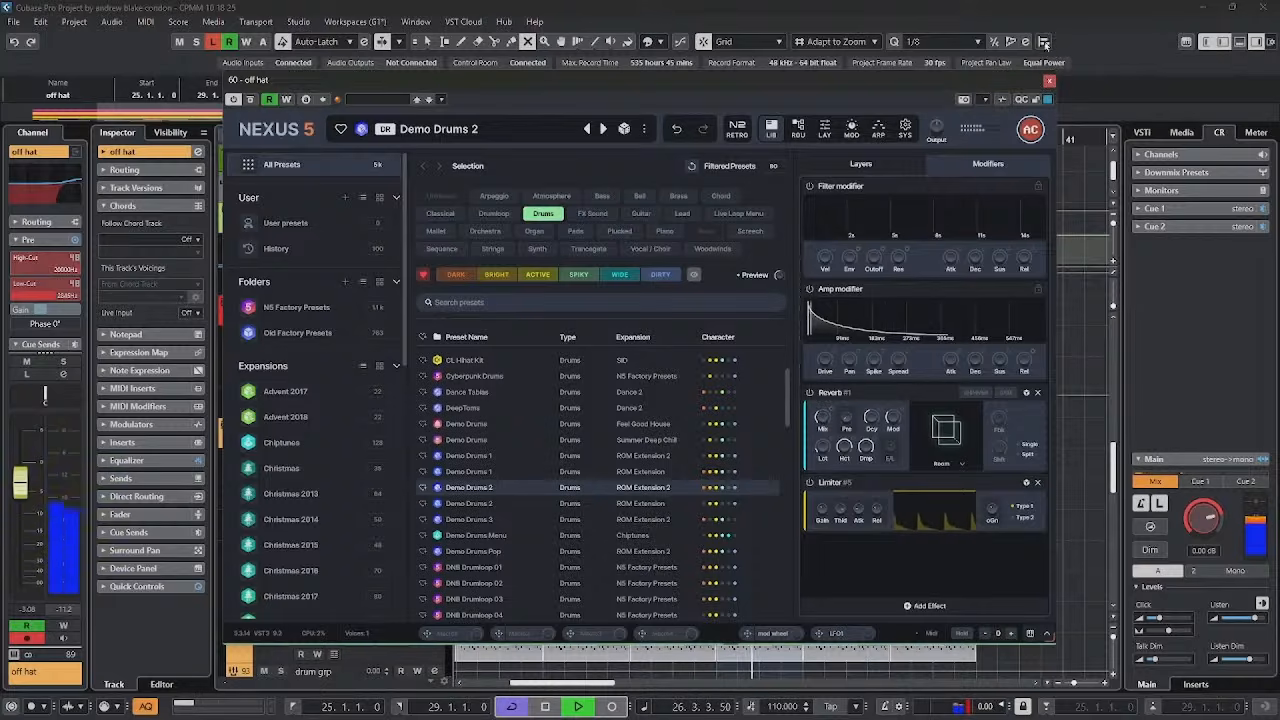
key("space")
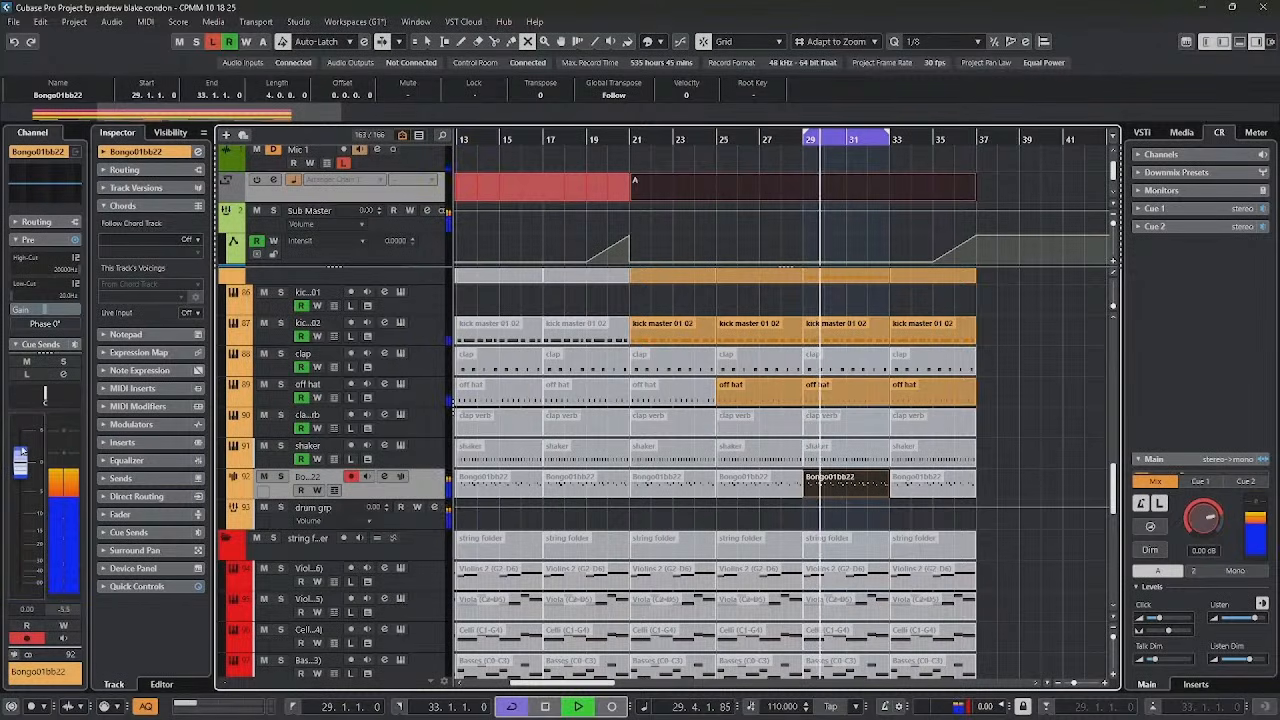
Step: Shape the Bongo01bb22 channel EQ with a low cut, a low-mid dip and a high-mid boost, auditioning bars 29 to 33
left_click(385, 477)
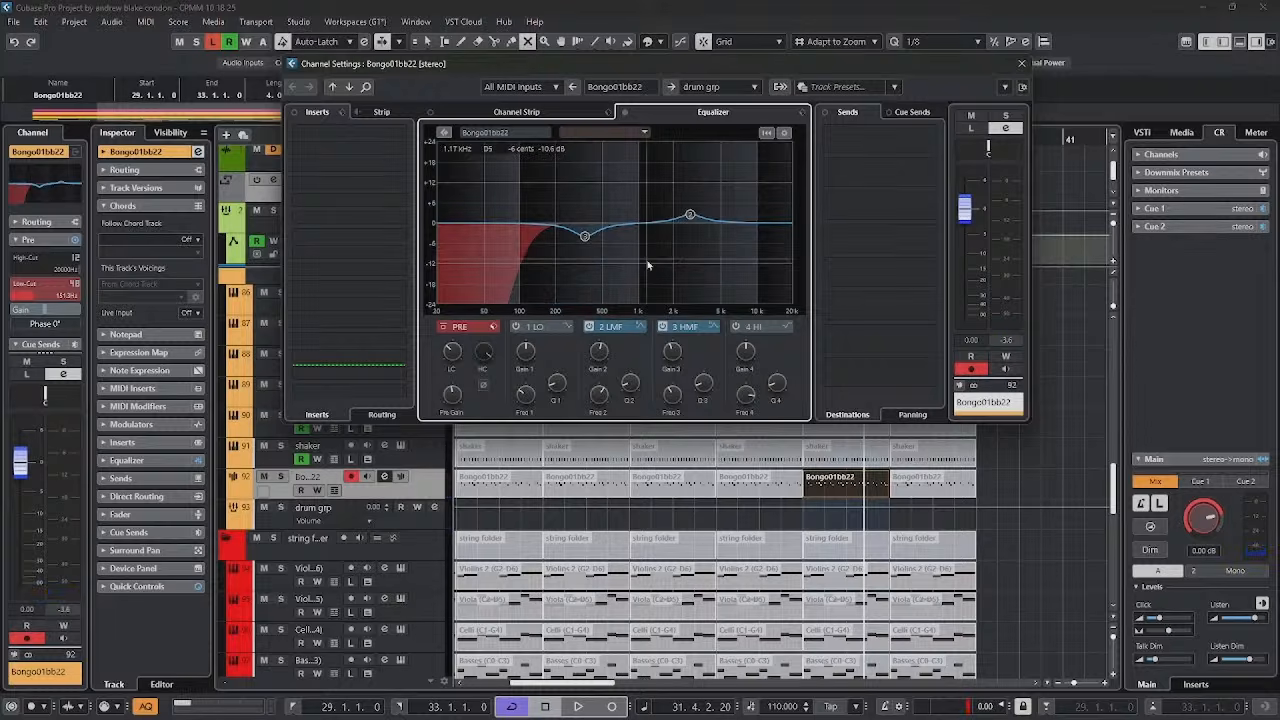
key("space")
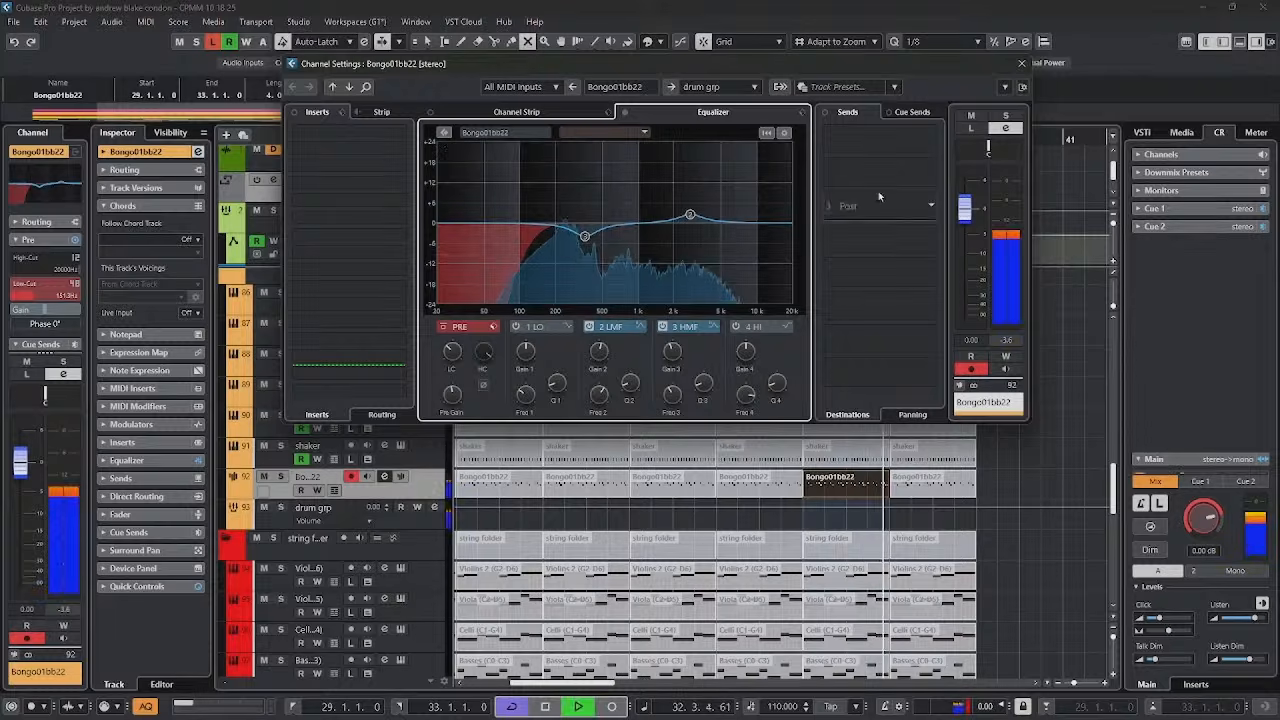
left_click(1021, 64)
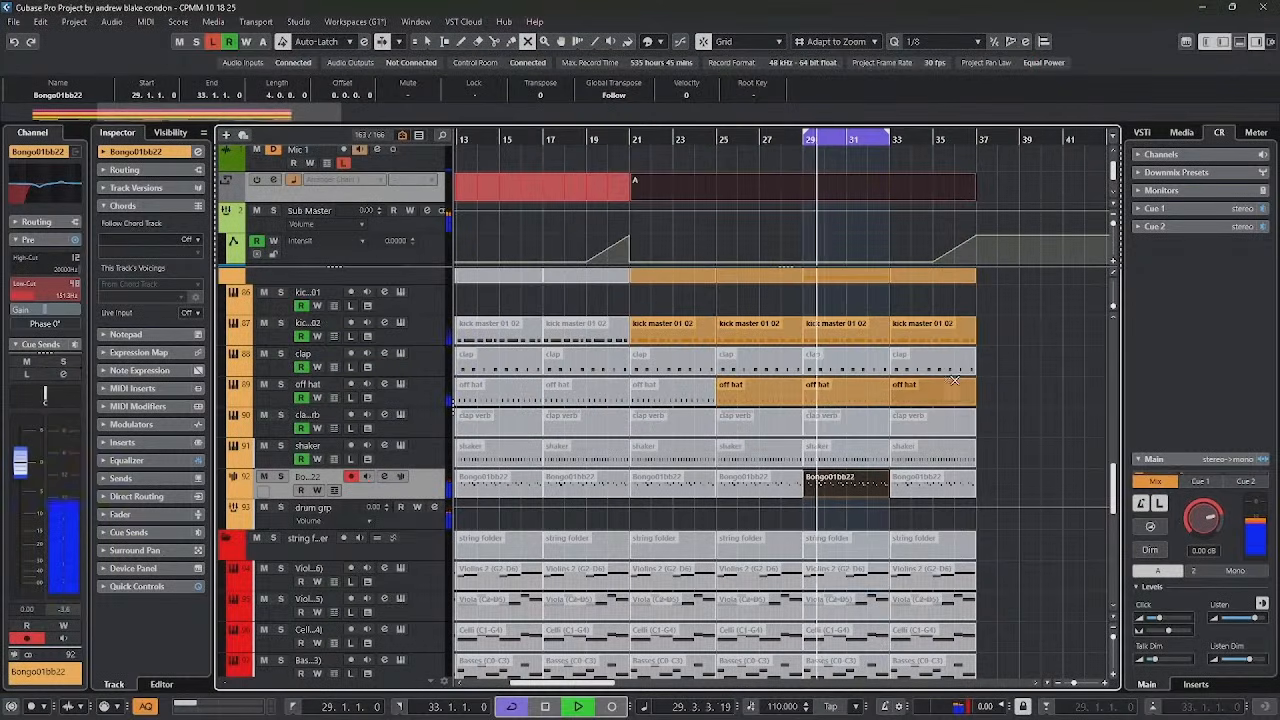
Step: Unmute the shaker and clap verb parts in bars 33 to 37
left_click(930, 458)
key("7")
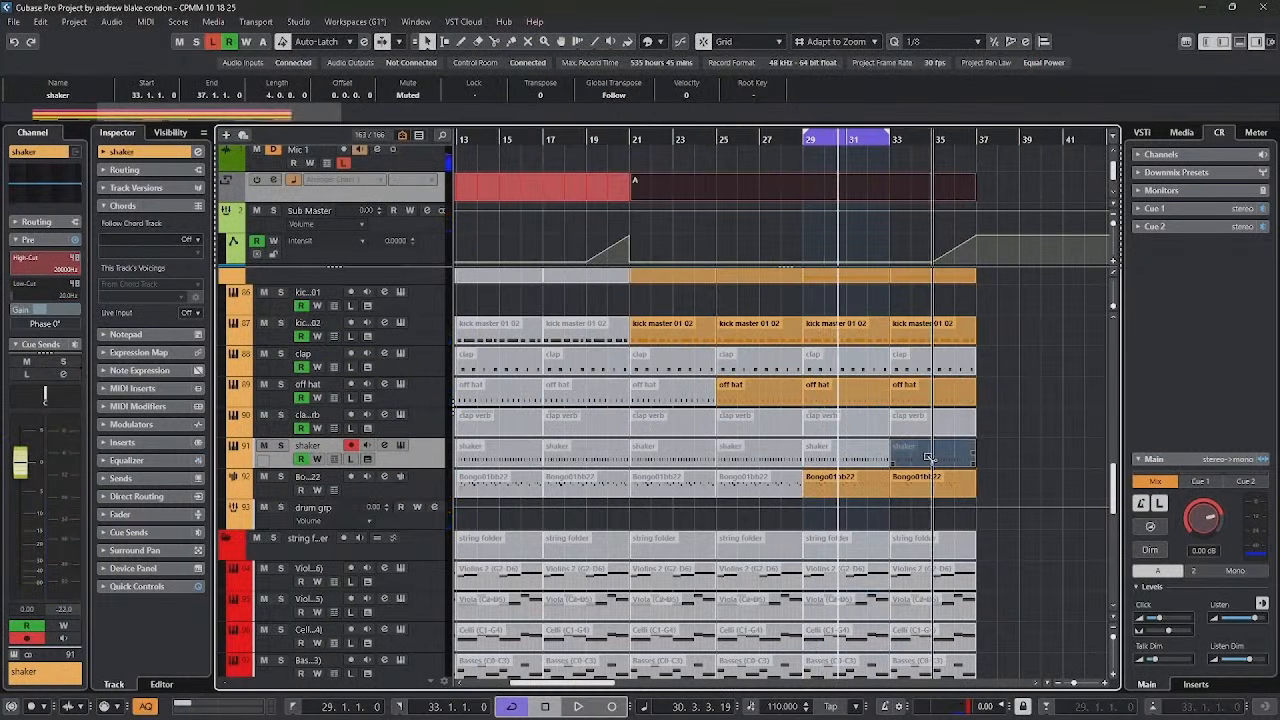
left_click(935, 426)
key("shift+g")
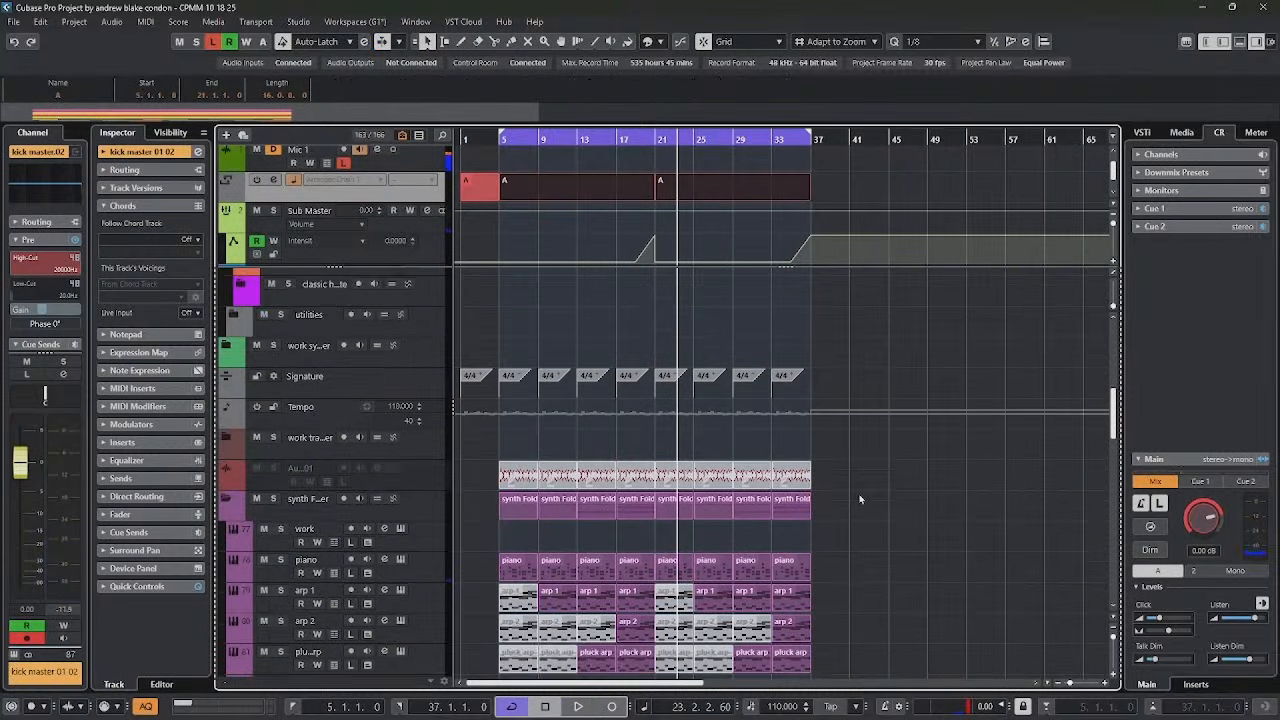
Step: Duplicate the work track in the synth folder and record a new part on the copy over bars 21 to 25
scroll(860, 499, "down", 3)
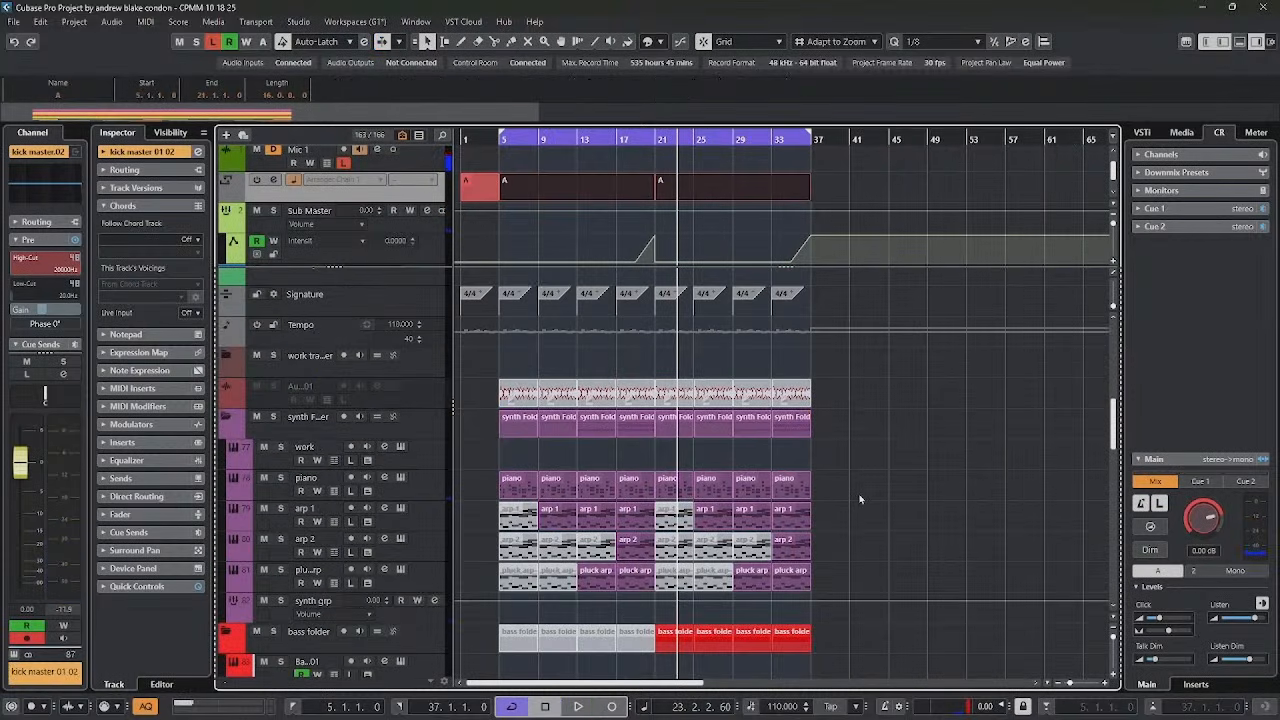
left_click(425, 460)
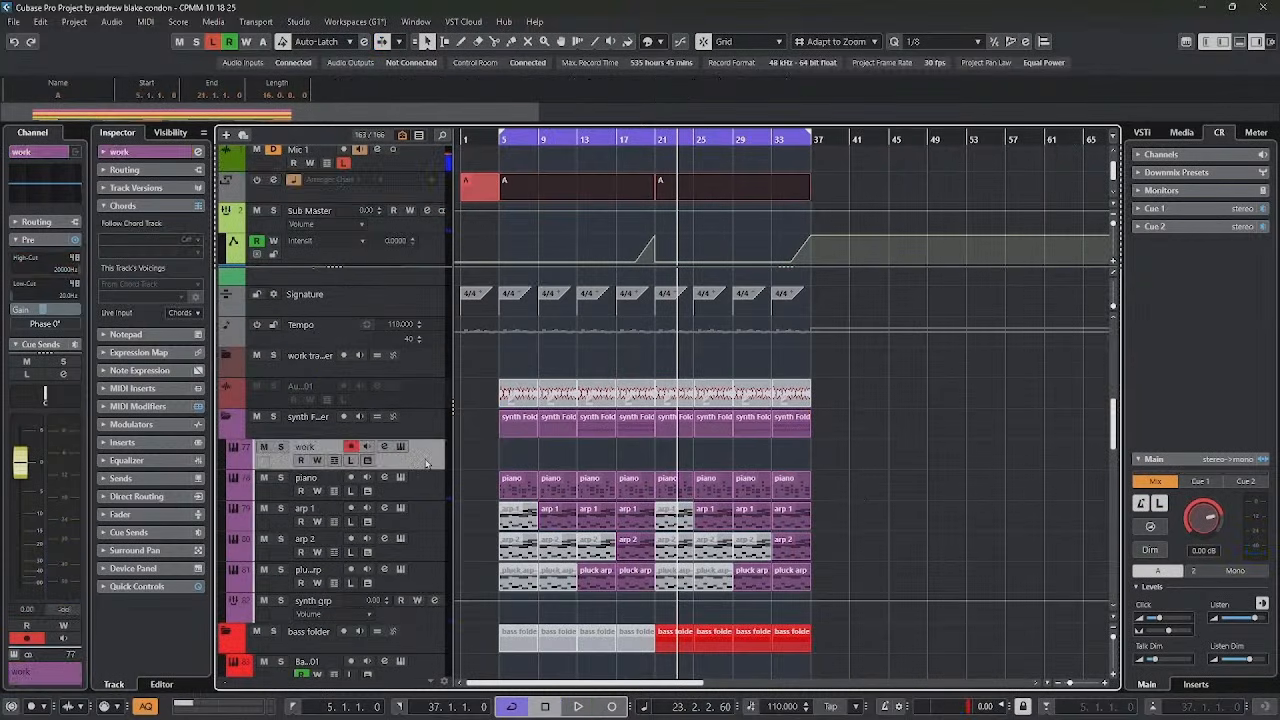
left_click(400, 447)
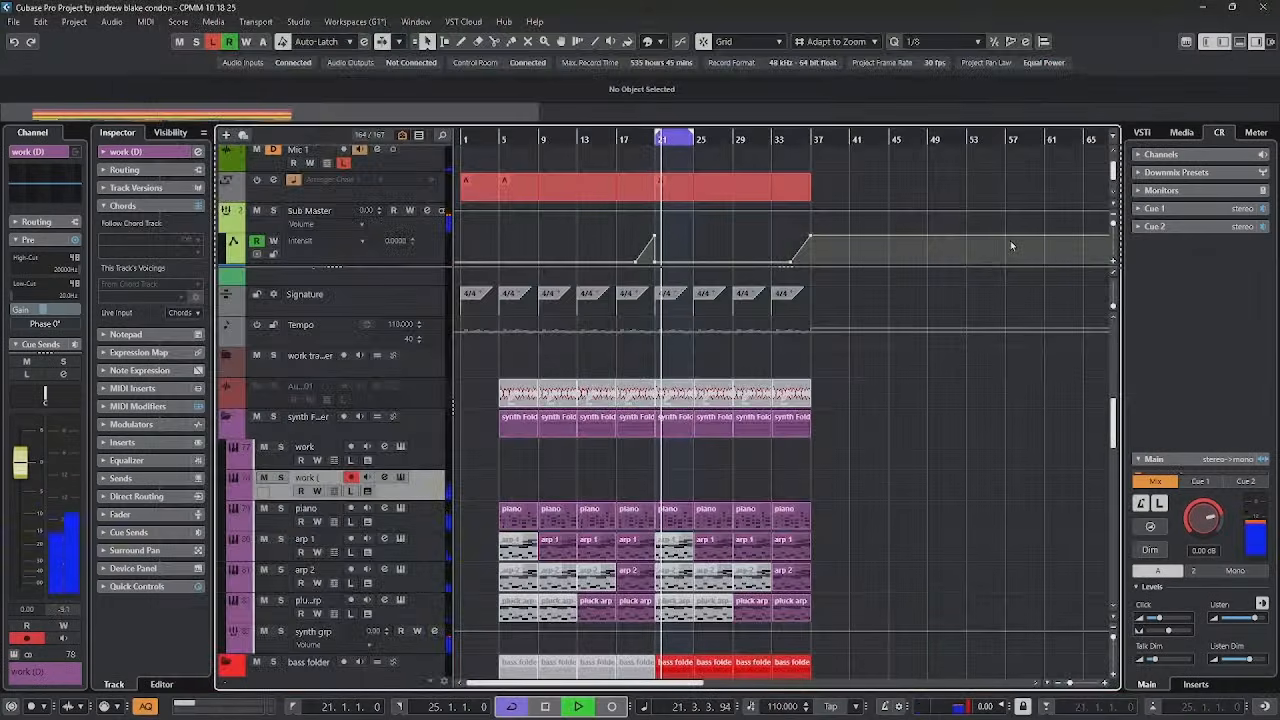
key("KP_Multiply")
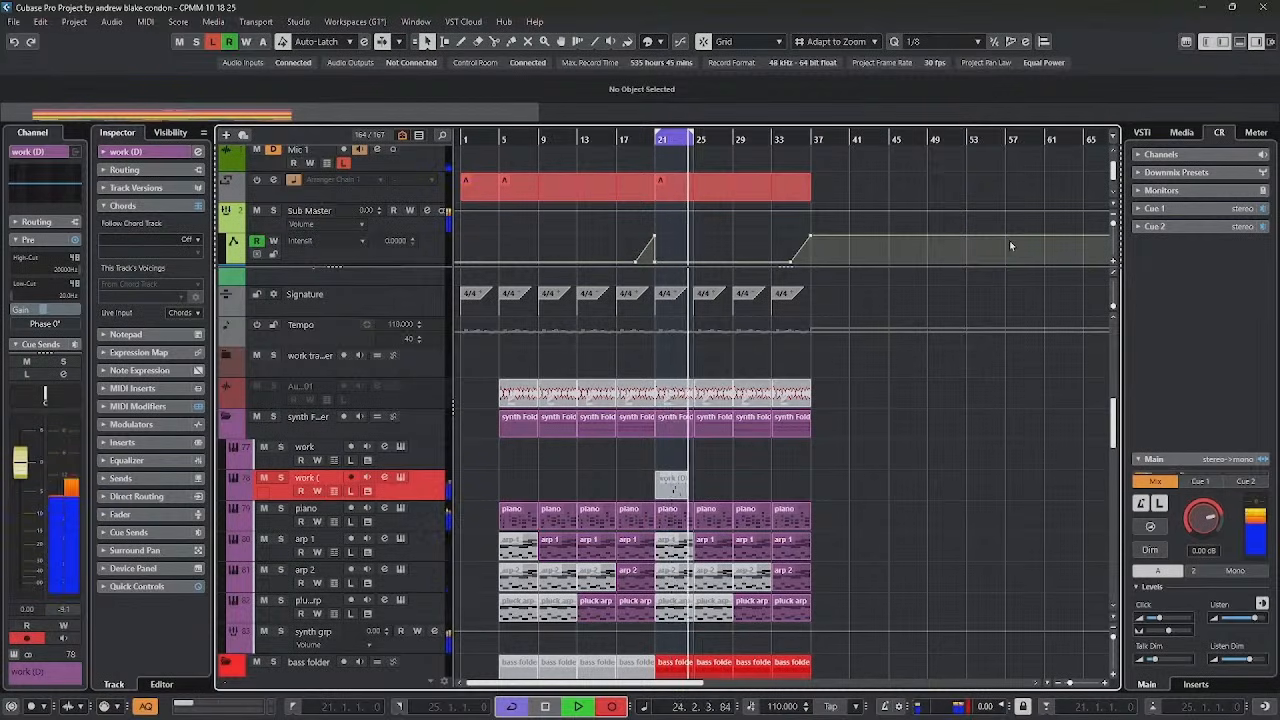
key("space")
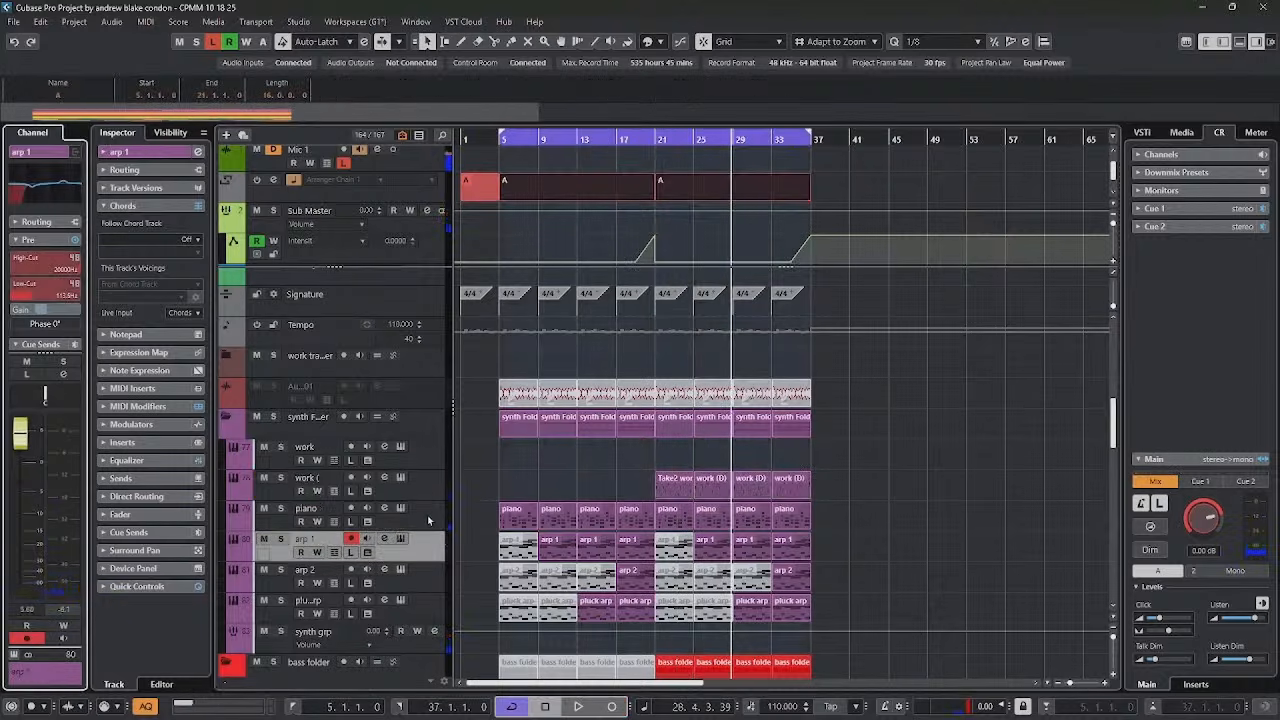
Step: Insert ShaperBox 3 on the piano track and open its editor
left_click(428, 520)
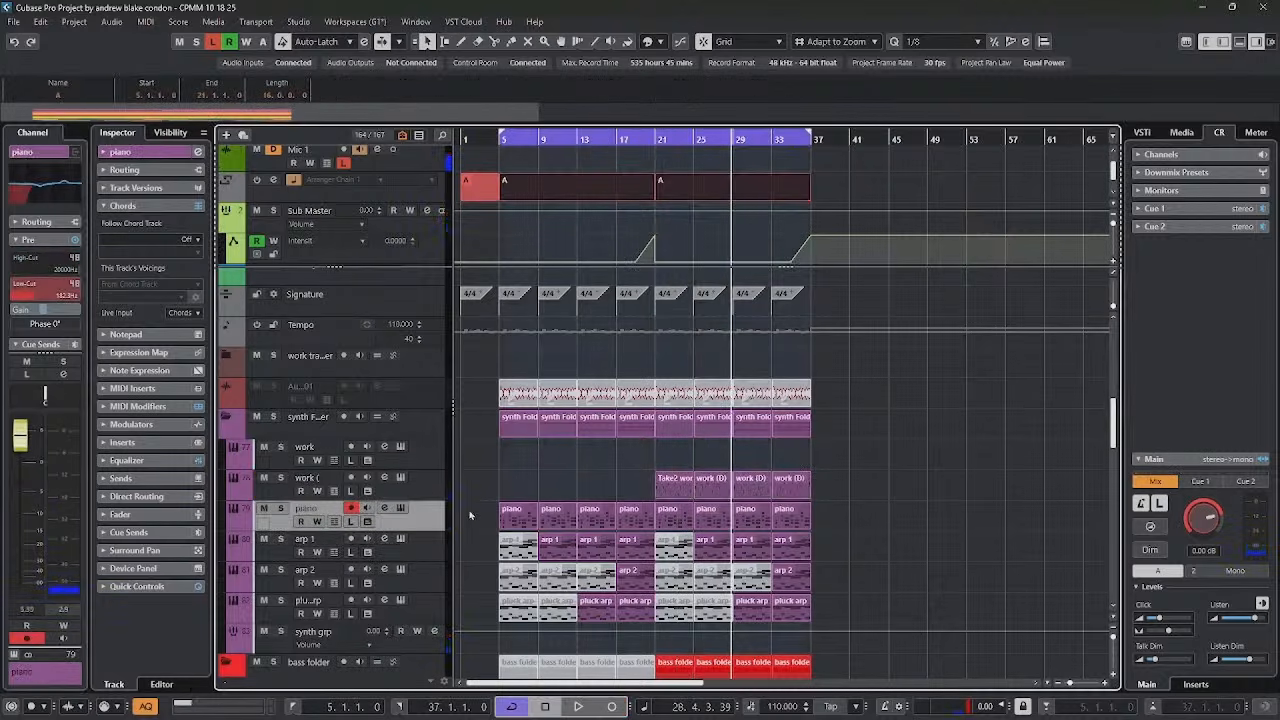
left_click(384, 508)
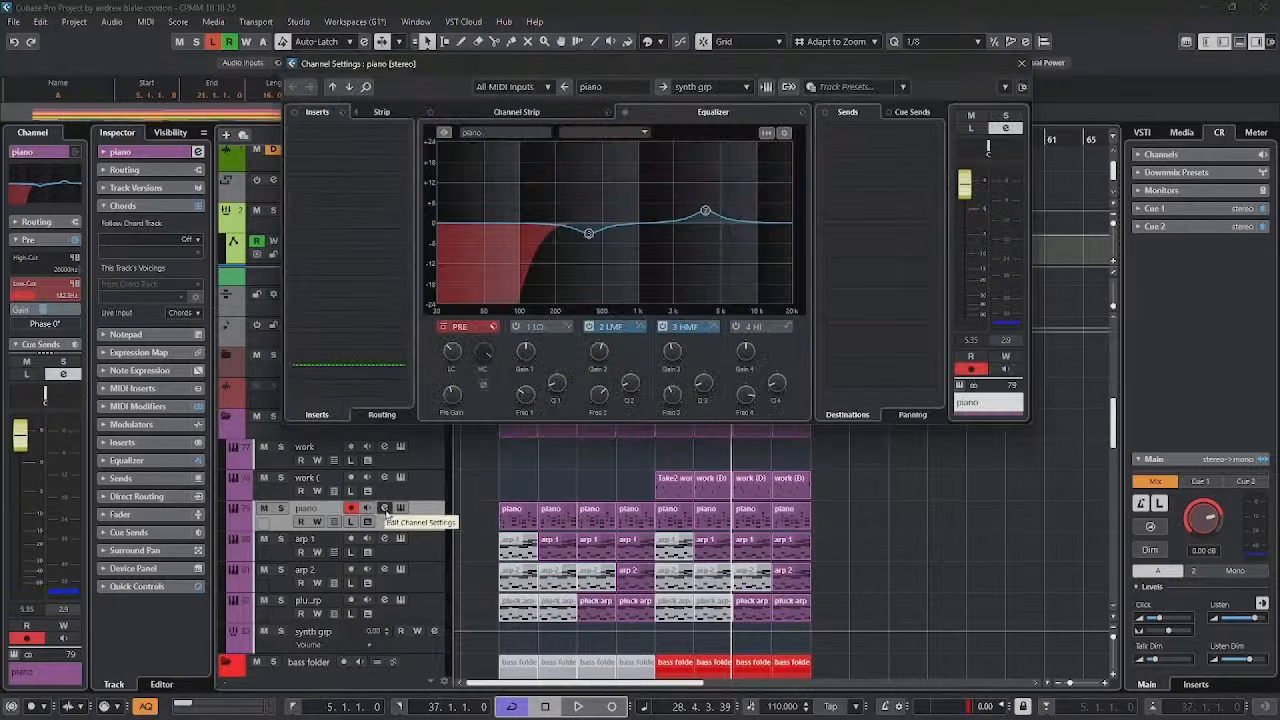
left_click(400, 168)
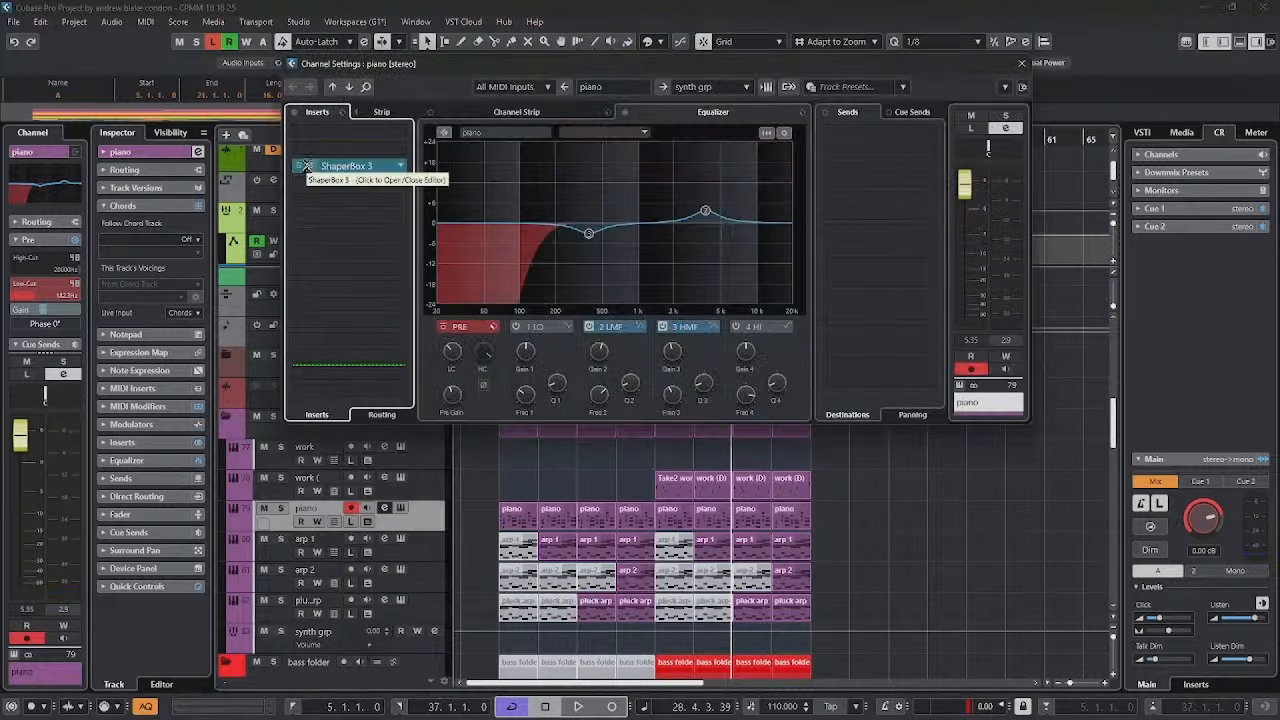
left_click(306, 166)
Step: Add a Filter shaper with a one-bar V-shaped cutoff curve and fine-tune the depth of its midpoint during playback
left_click(510, 375)
left_click(785, 377)
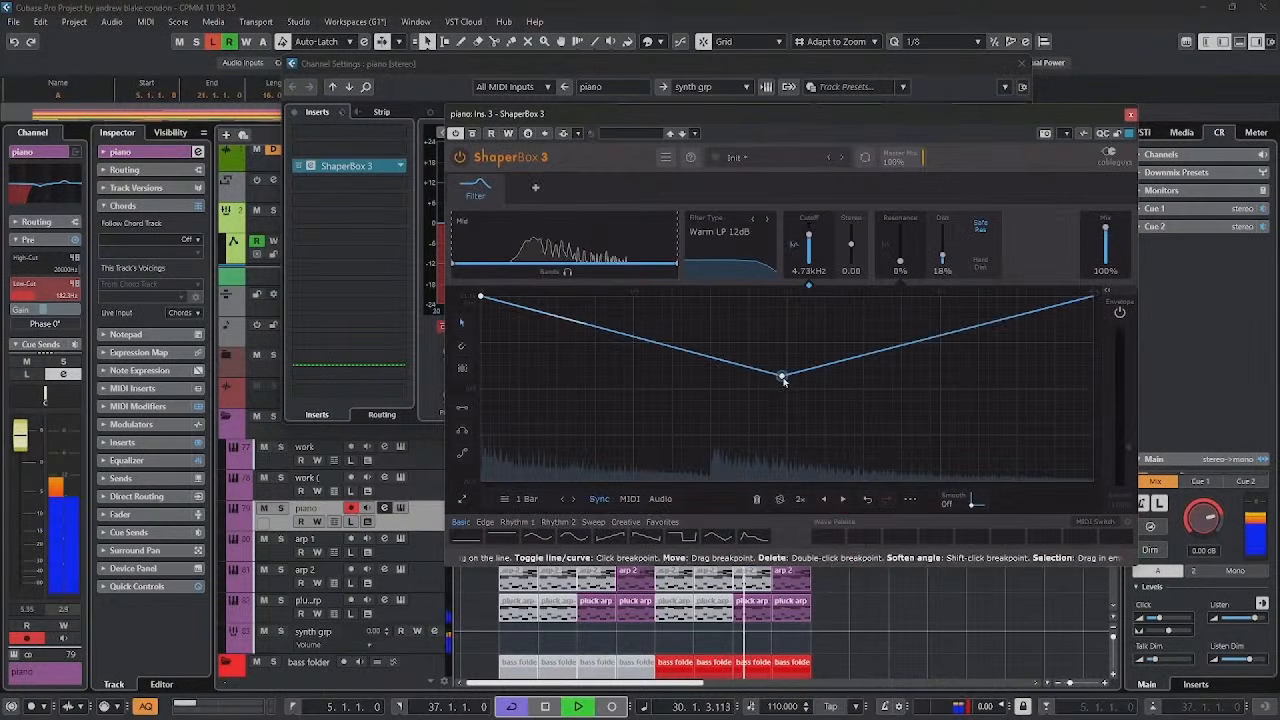
left_click_drag(782, 377, 787, 425)
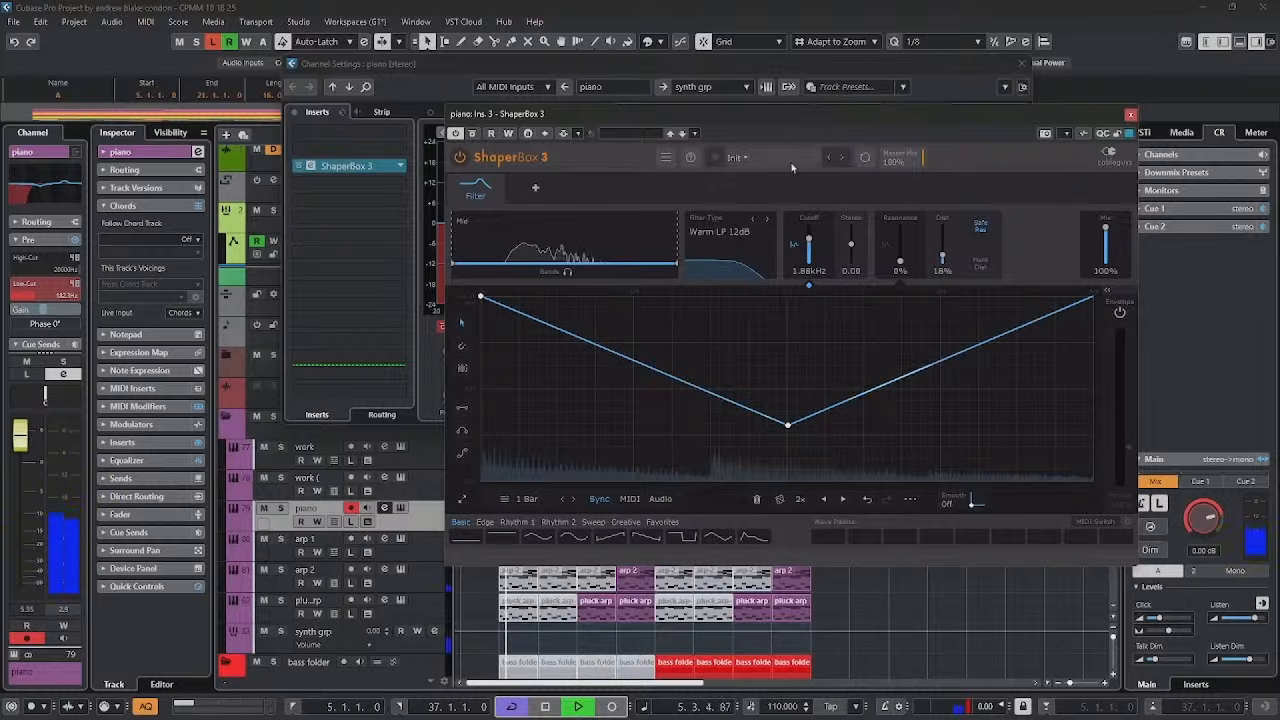
left_click_drag(787, 425, 788, 392)
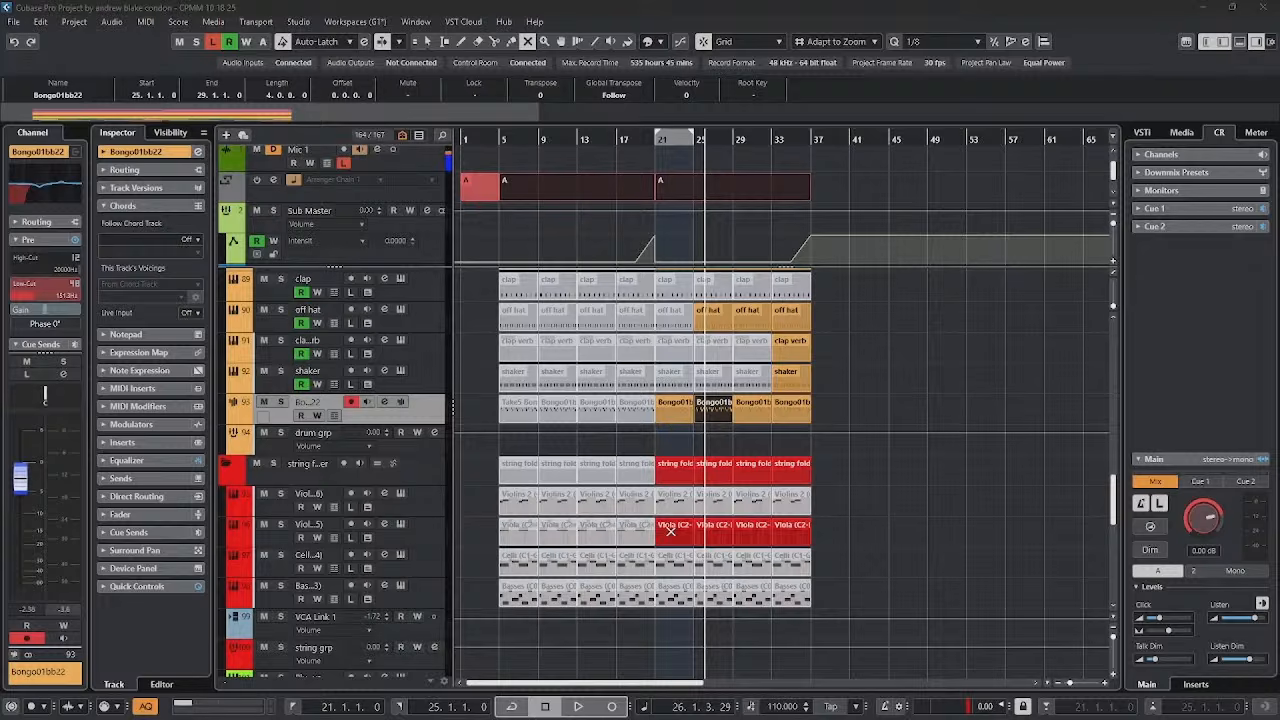
Step: Play the arrangement from bar 18 to check the transition into the section at bar 21
left_click(629, 140)
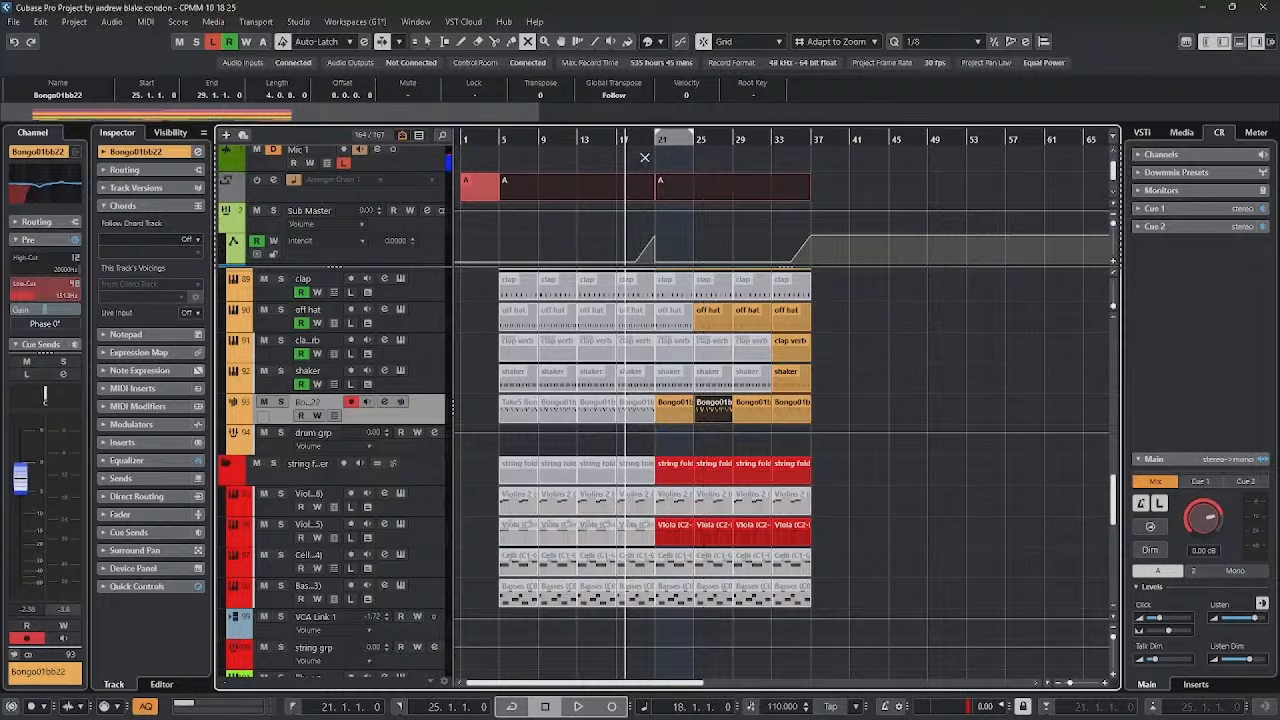
key("space")
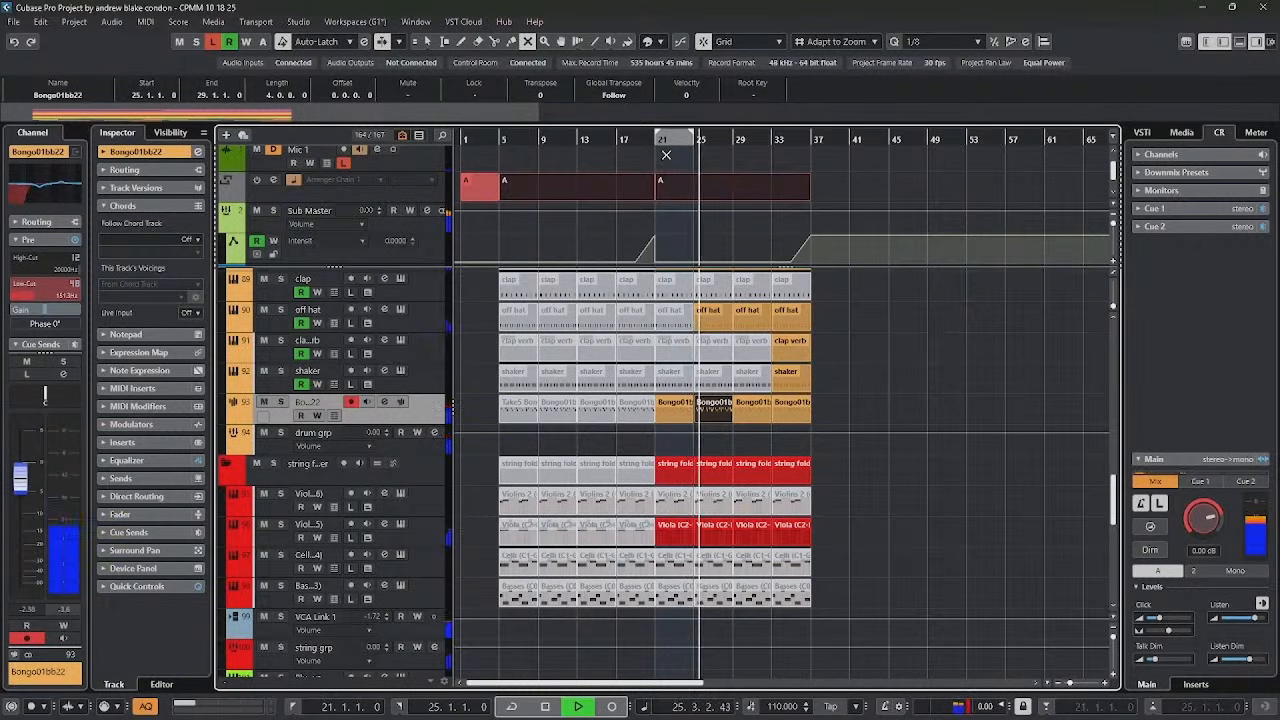
key("space")
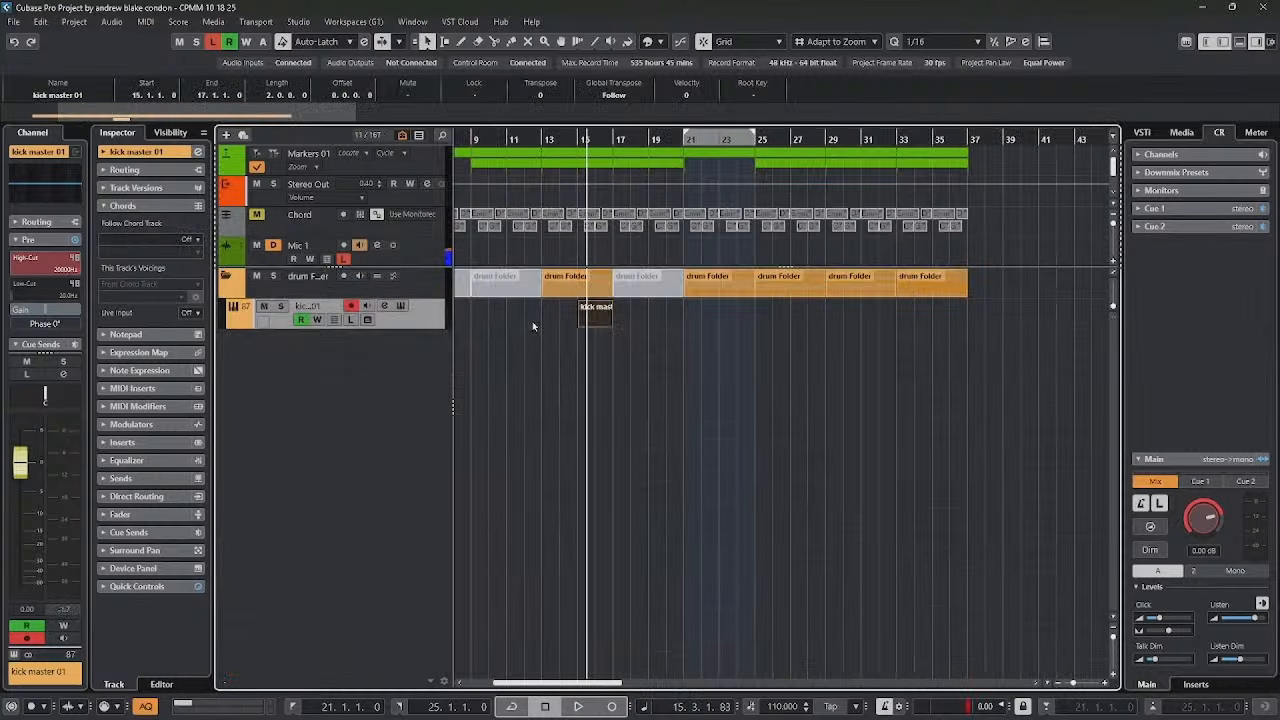
Step: Repeat the two-bar hh part from bar 5 up to bar 39 and mute the repeated parts
key("ctrl+d")
key("ctrl+d")
key("ctrl+d")
key("ctrl+d")
key("ctrl+d")
key("ctrl+d")
key("ctrl+d")
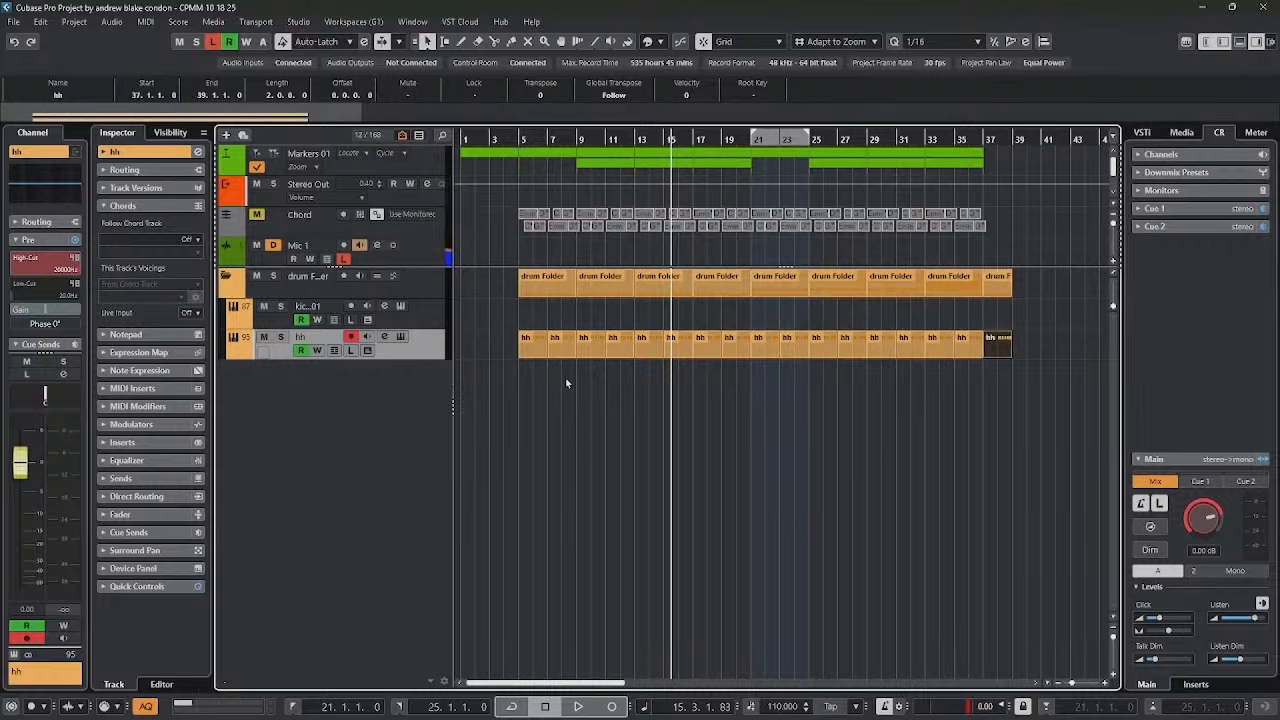
key("7")
left_click_drag(485, 350, 567, 350)
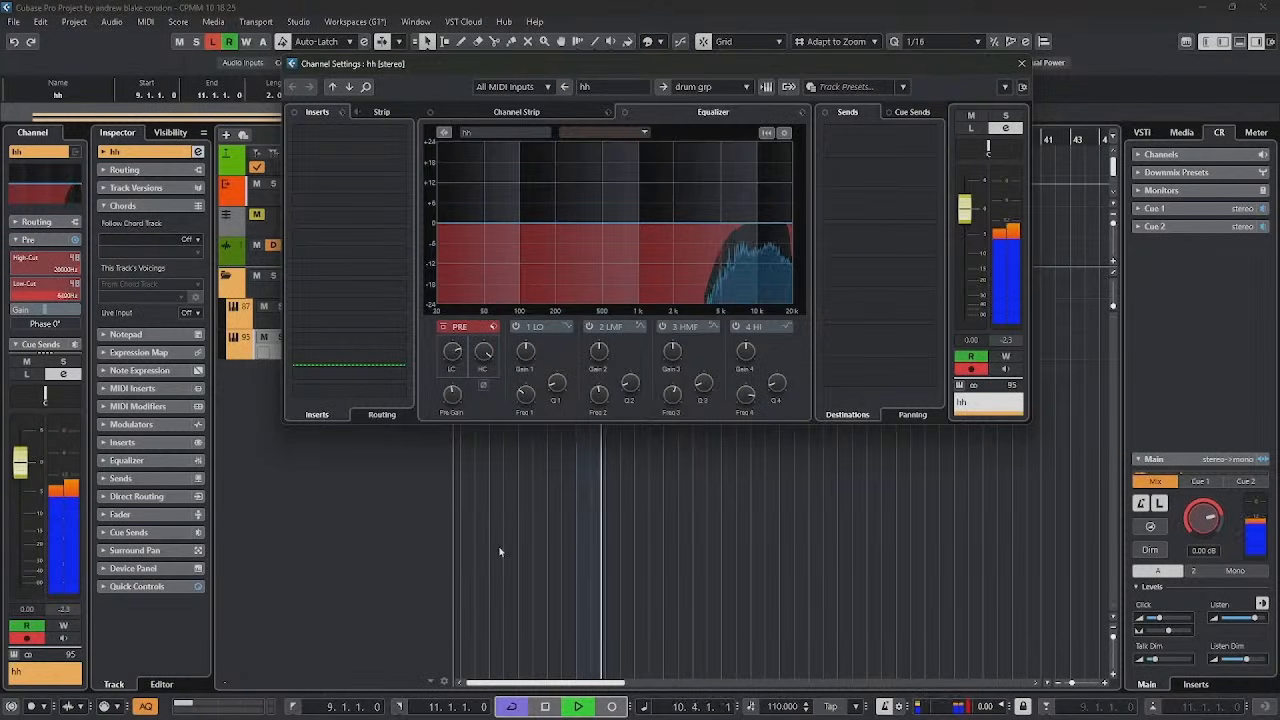
Step: Adjust the high end of hh's channel EQ and unmute the hh parts in bars 13 to 21
left_click(753, 219)
left_click_drag(722, 225, 781, 235)
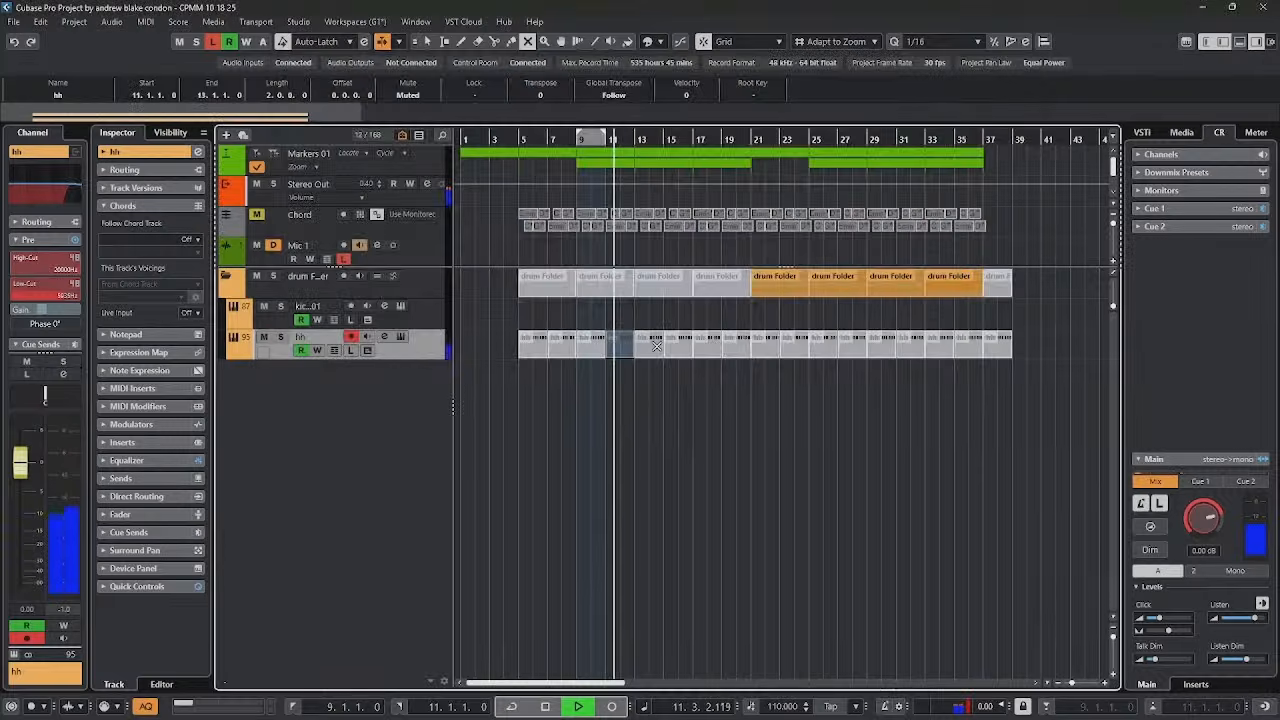
left_click(654, 346)
left_click(675, 347)
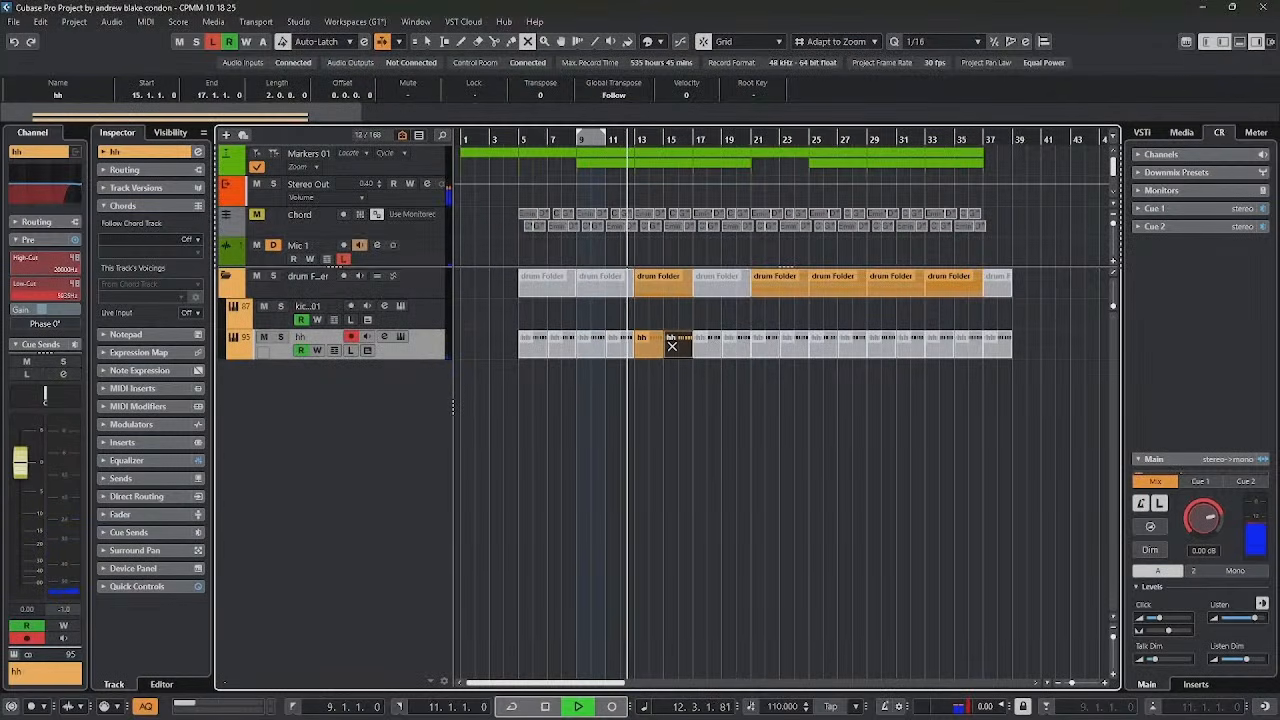
left_click(706, 346)
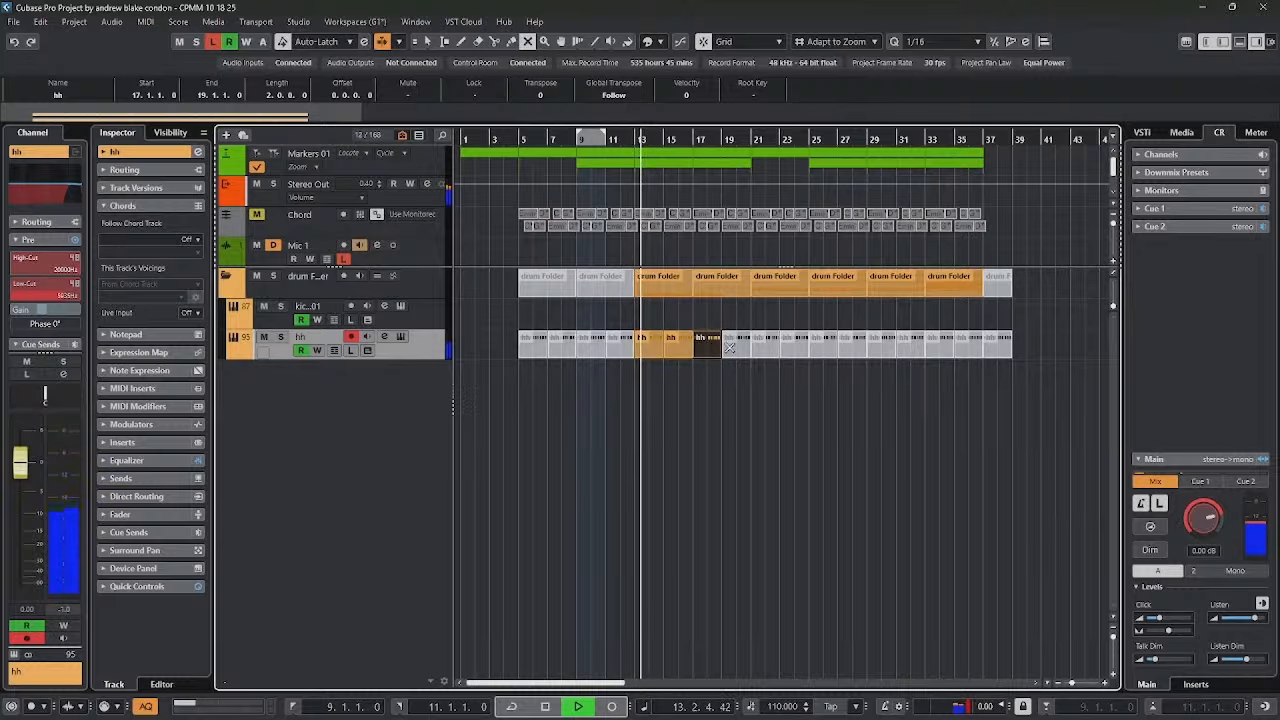
left_click(736, 343)
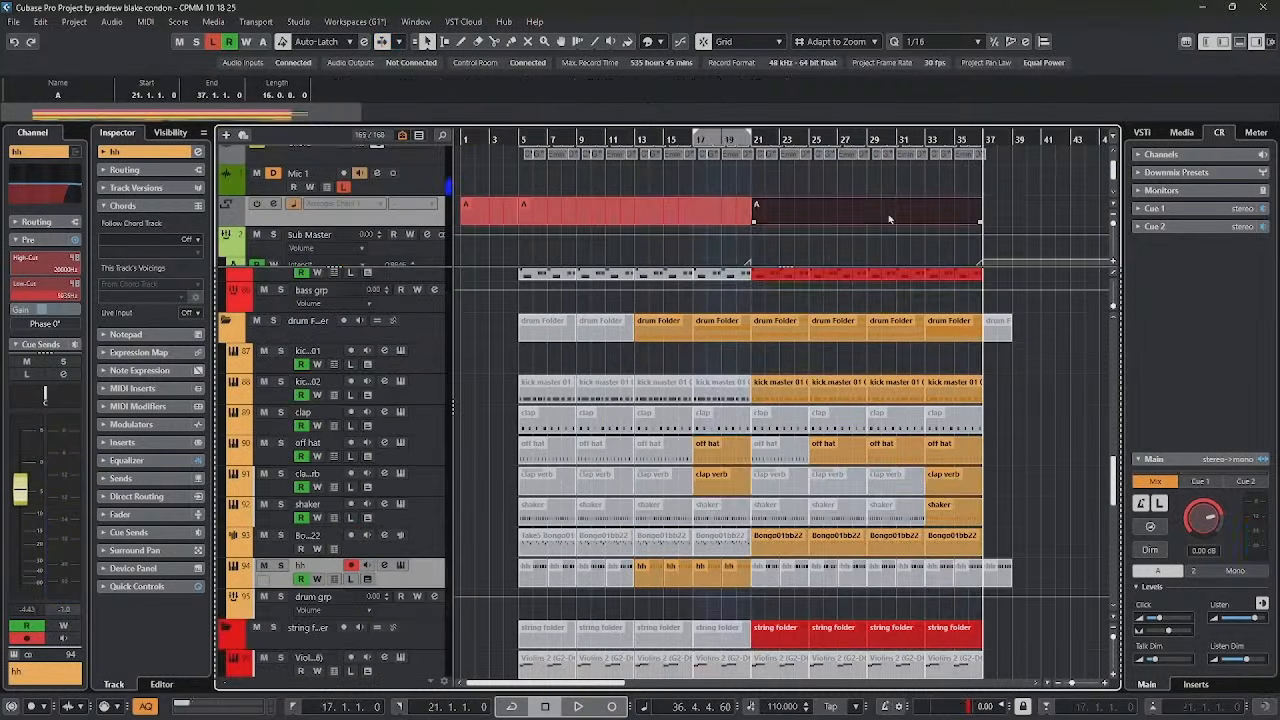
Step: Set the locators to the arranger section in bars 21 to 37 and duplicate it with its content into bars 37 to 53
key("p")
key("ctrl+d")
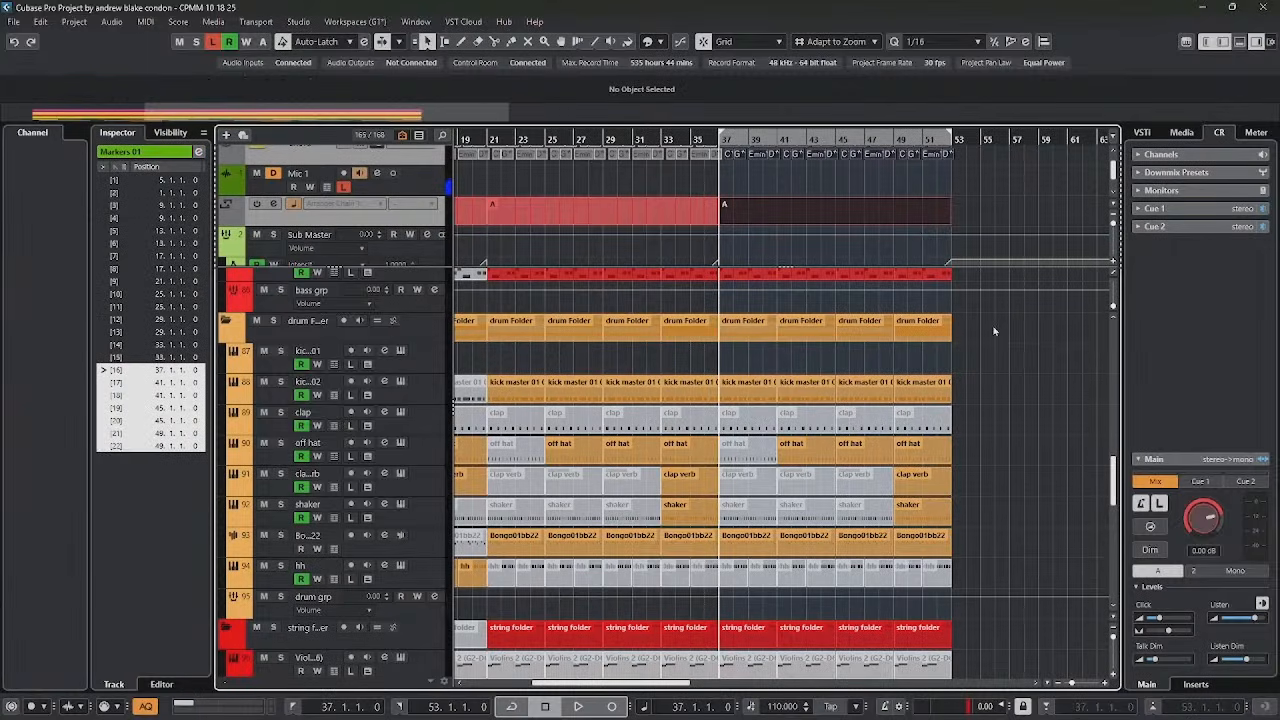
Step: Mute the kick master 01 02 parts in bars 37 to 53
left_click(1048, 399)
scroll(1030, 398, "down", 2)
scroll(1013, 398, "up", 2)
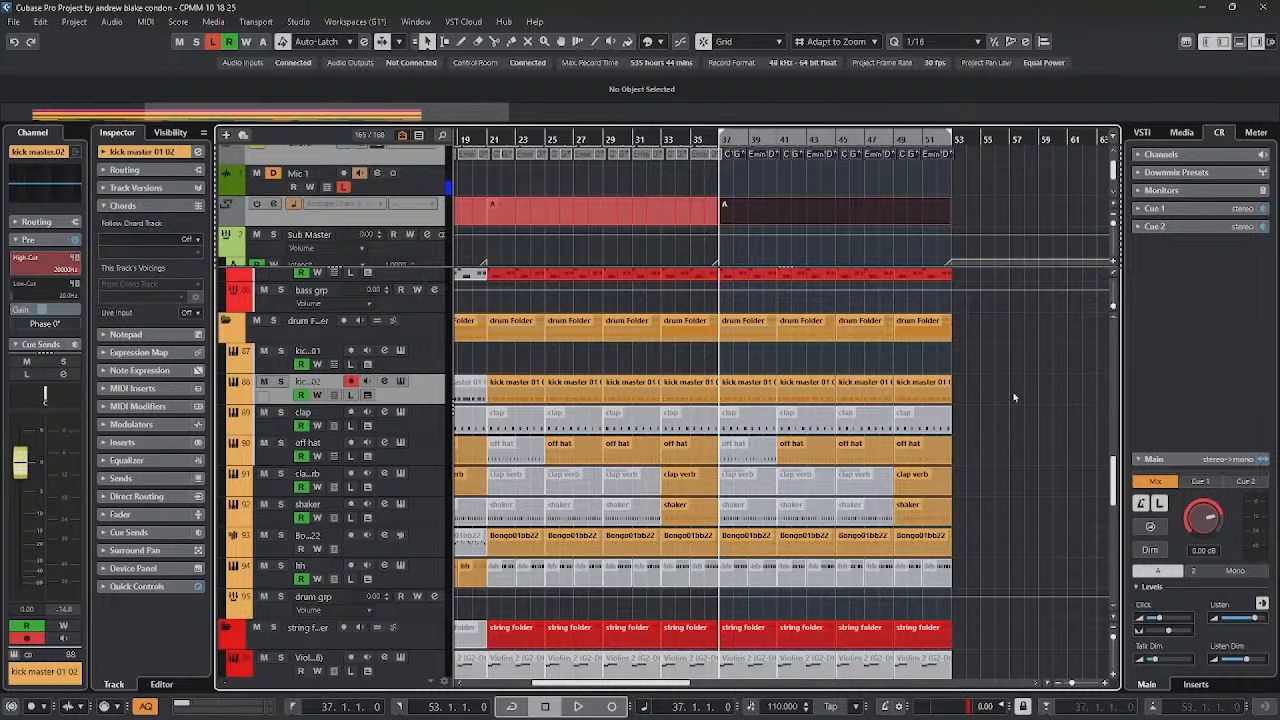
key("7")
left_click_drag(1005, 397, 750, 391)
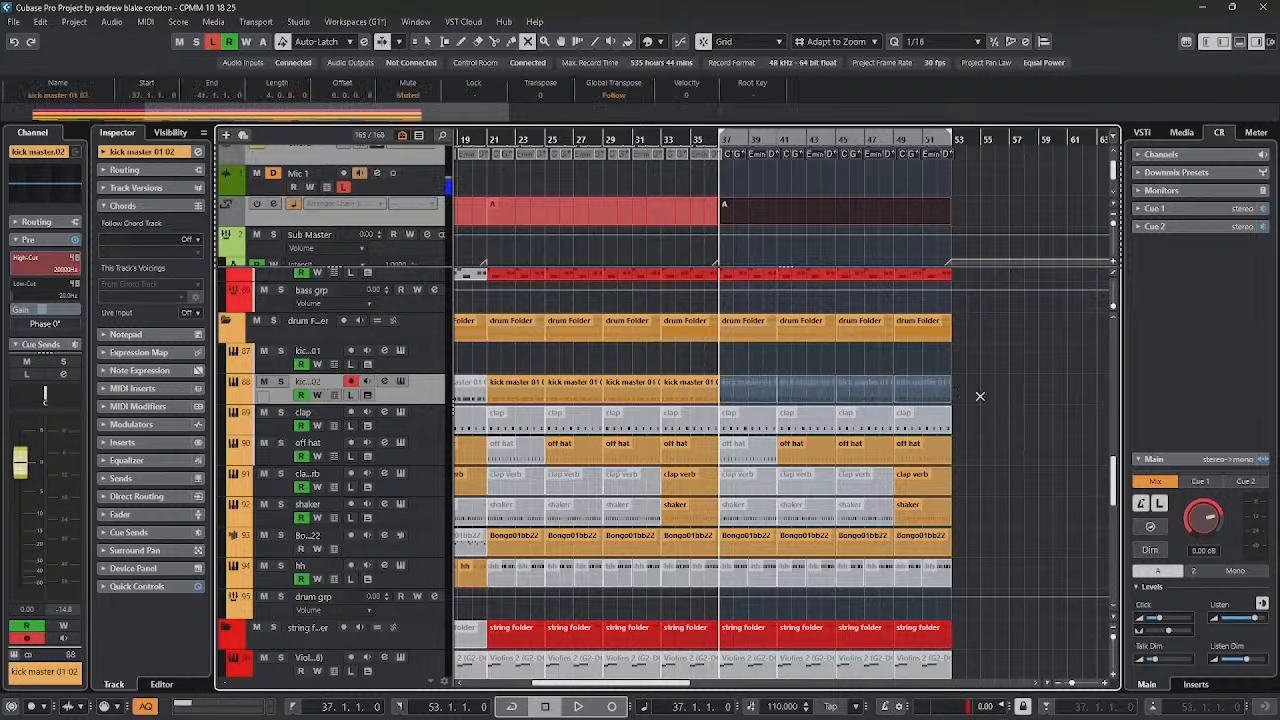
key("1")
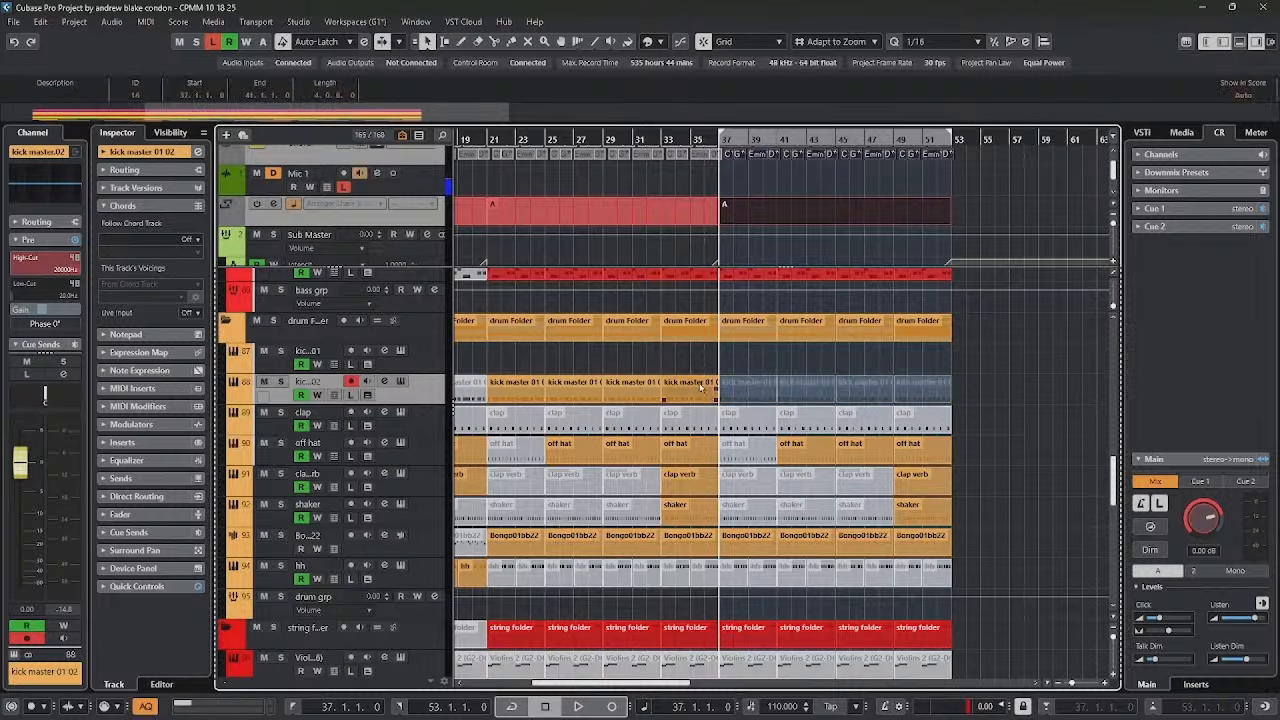
Step: Record a new kick part on the kick master 01 02 track in bars 37 to 41
left_click(752, 397)
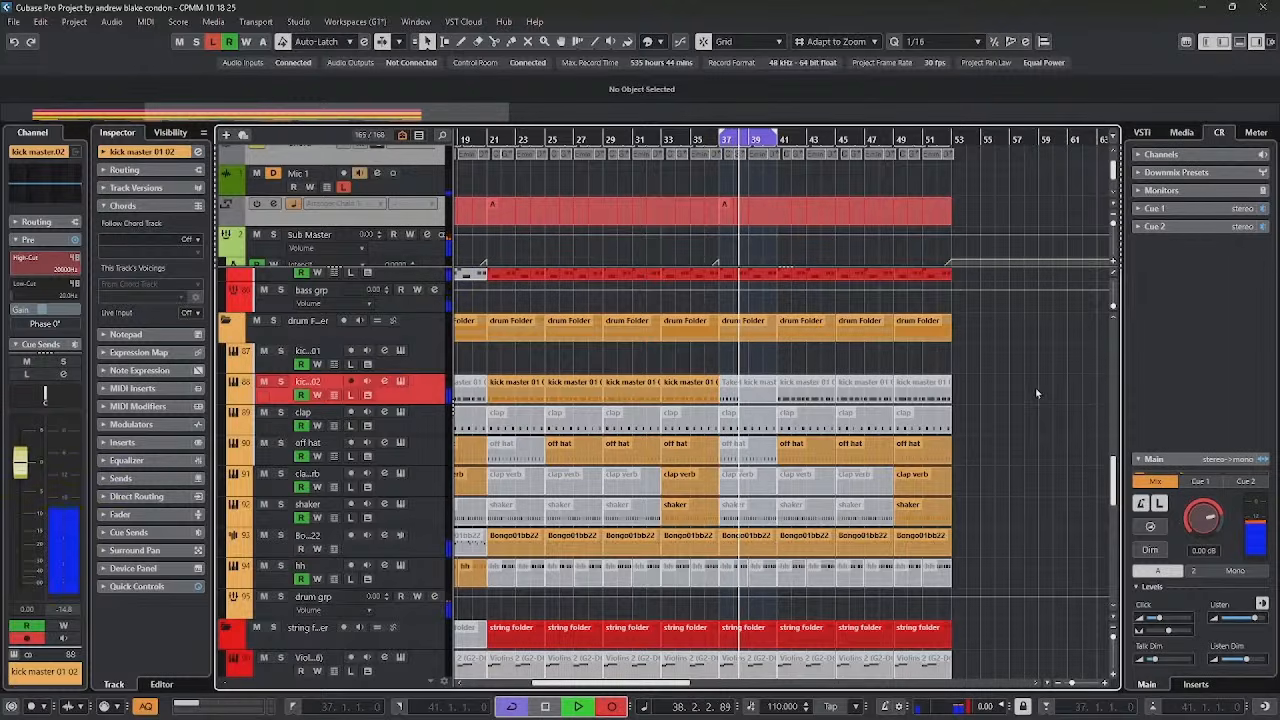
key("space")
left_click(744, 395)
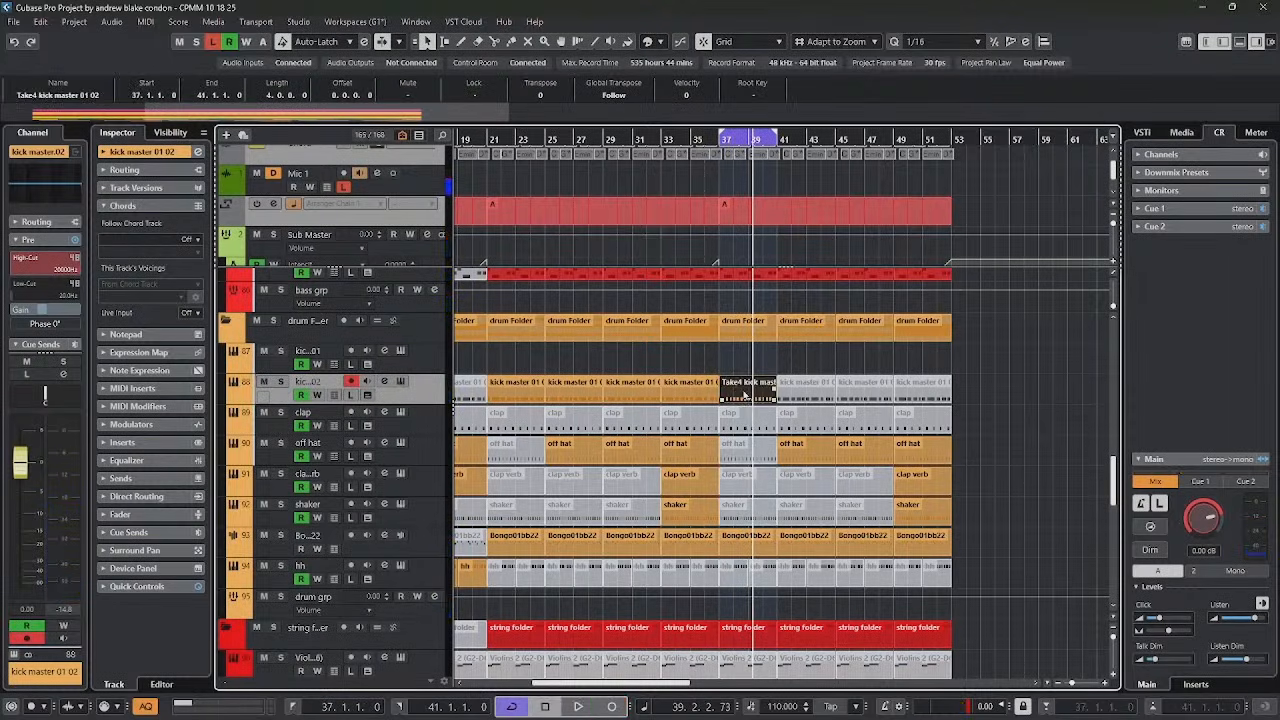
Step: Unmute the three kick master 01 02 parts in bars 41 to 53
left_click(806, 392)
key("alt+m")
left_click(865, 392)
key("alt+m")
left_click(922, 392)
key("alt+m")
Step: Mute the Bass 01 02 parts in bars 37 to 53
scroll(987, 566, "down", 2)
right_click(987, 566)
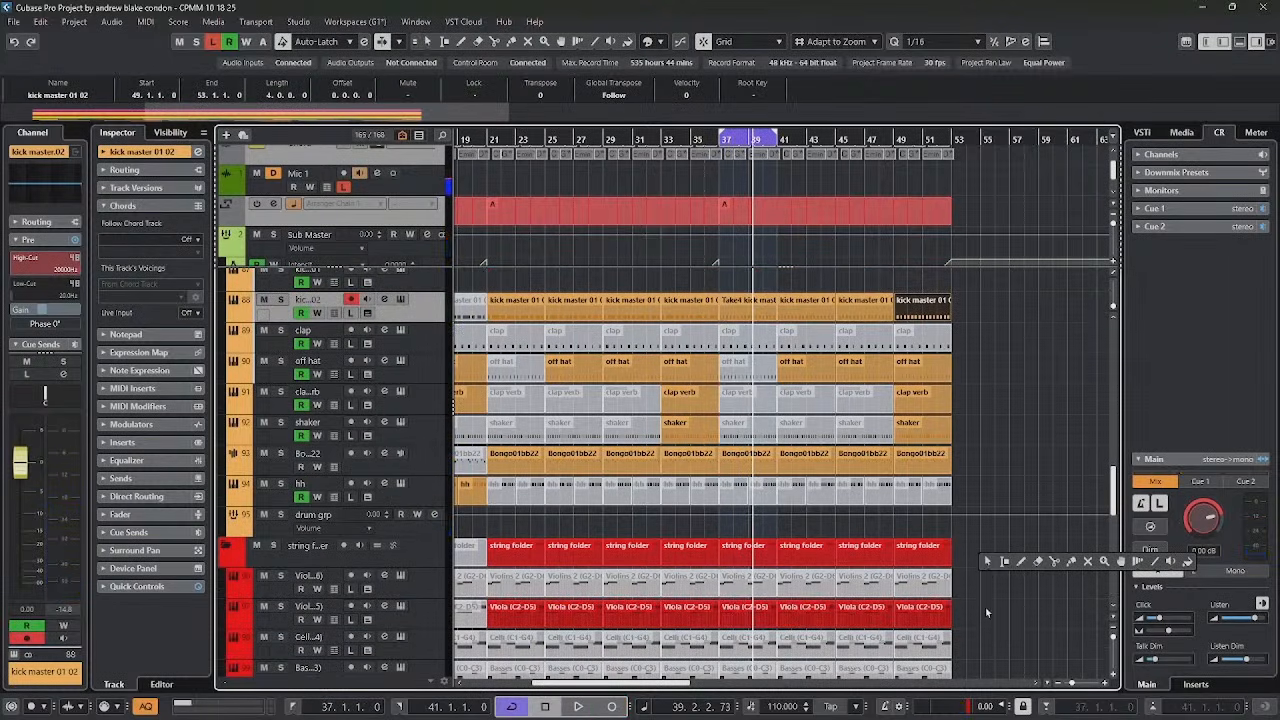
left_click_drag(973, 524, 745, 519)
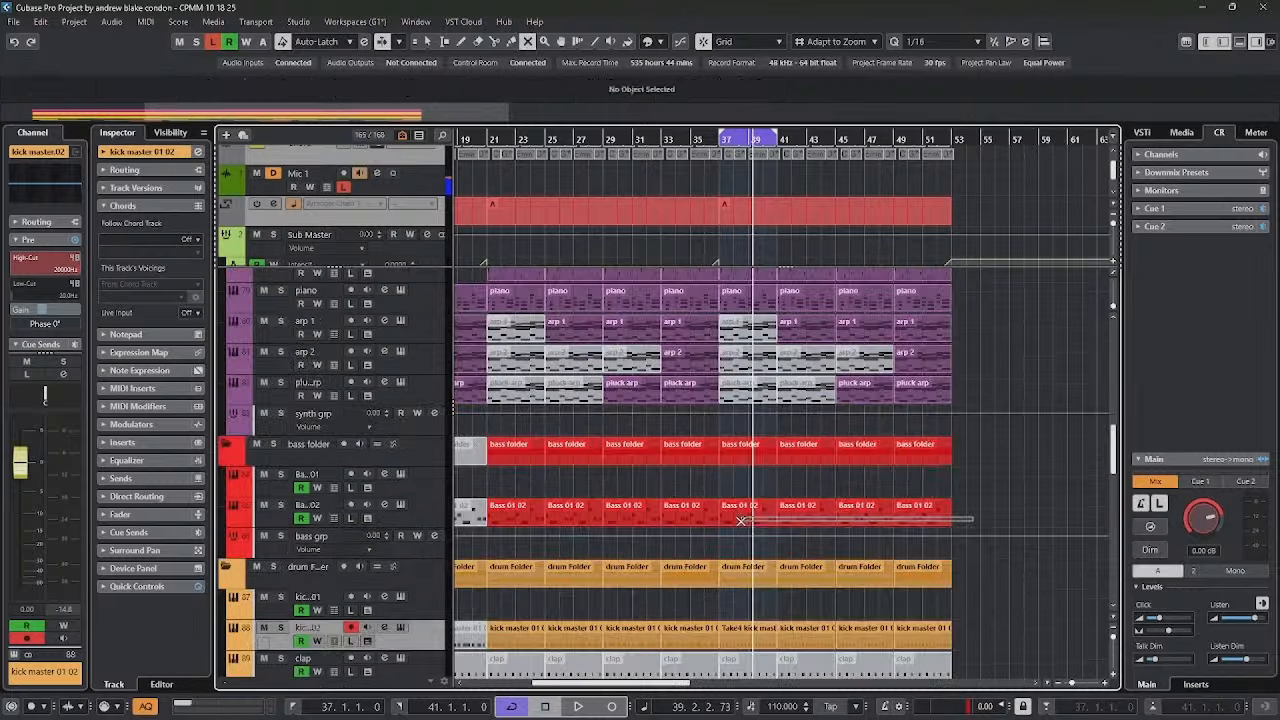
key("alt+m")
Step: Record a new Bass 01 02 part in bars 37 to 41 and apply Delete Overlaps (poly) to it
left_click(745, 519)
key("space")
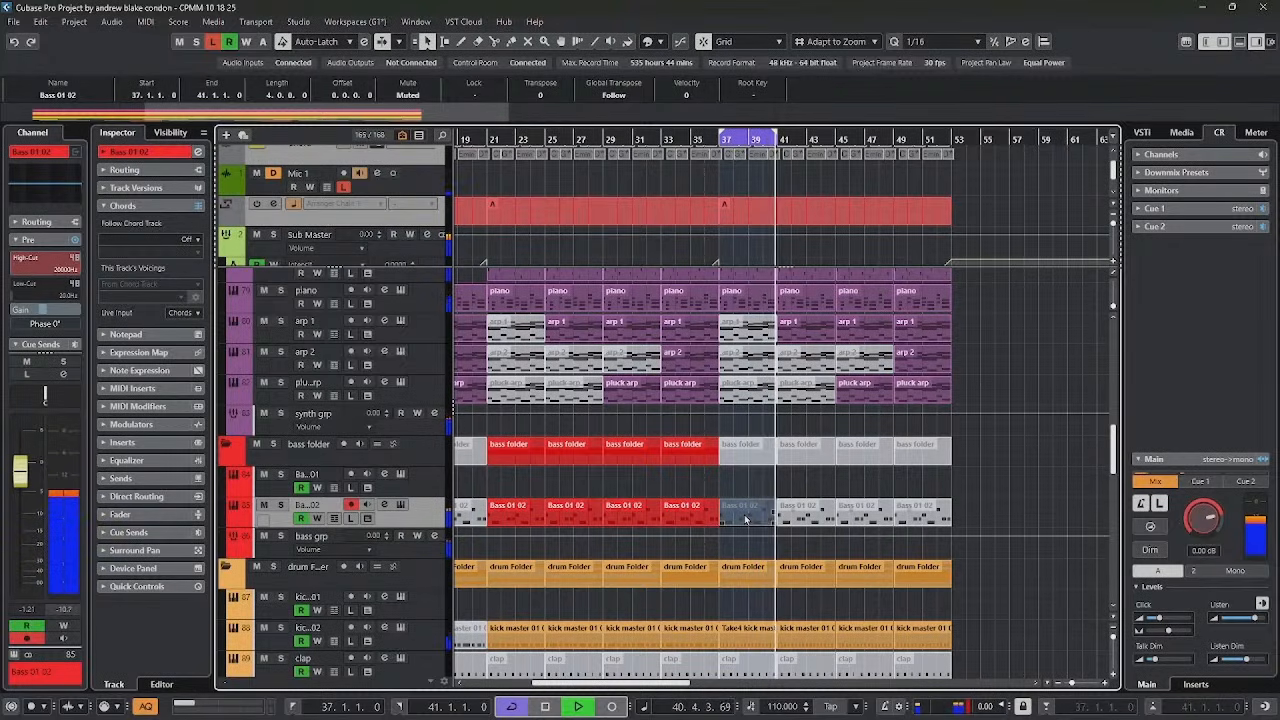
key("space")
left_click(145, 21)
mouse_move(230, 248)
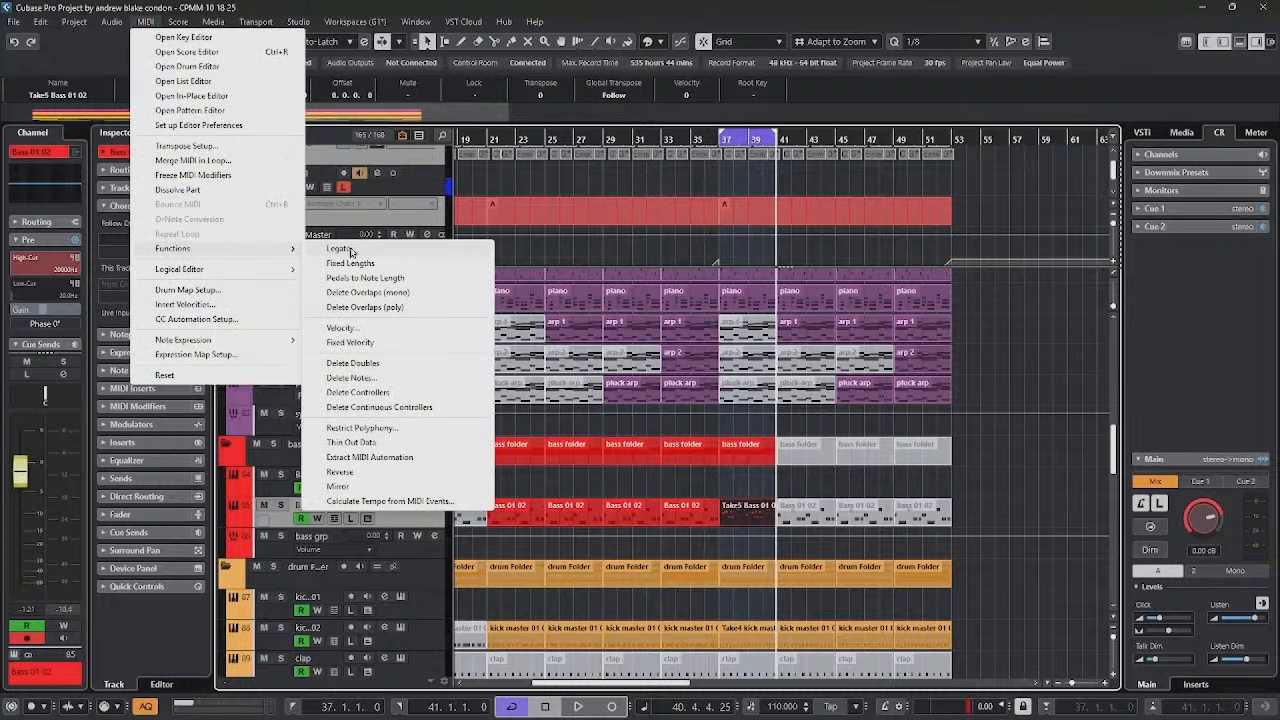
left_click(398, 313)
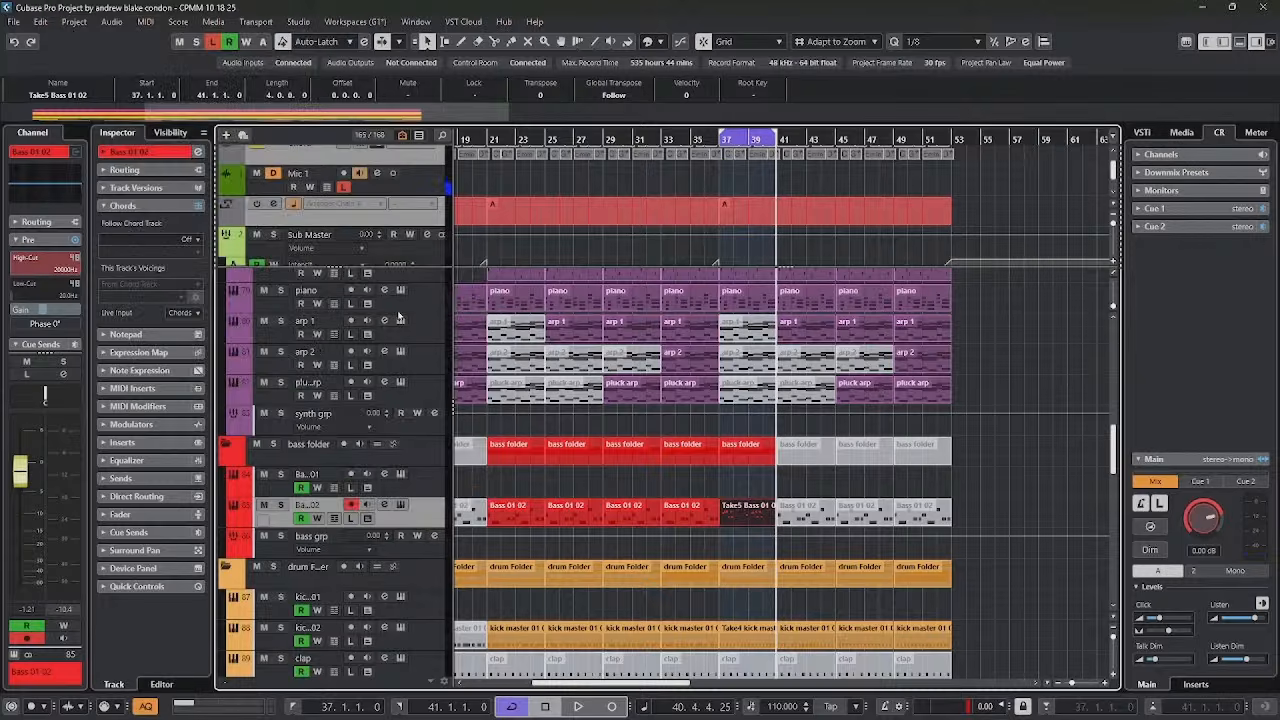
Step: Unmute the Bass 01 02 and clap parts in bars 41 to 53 and play the section from bar 37
key("space")
key("ctrl+d")
key("ctrl+d")
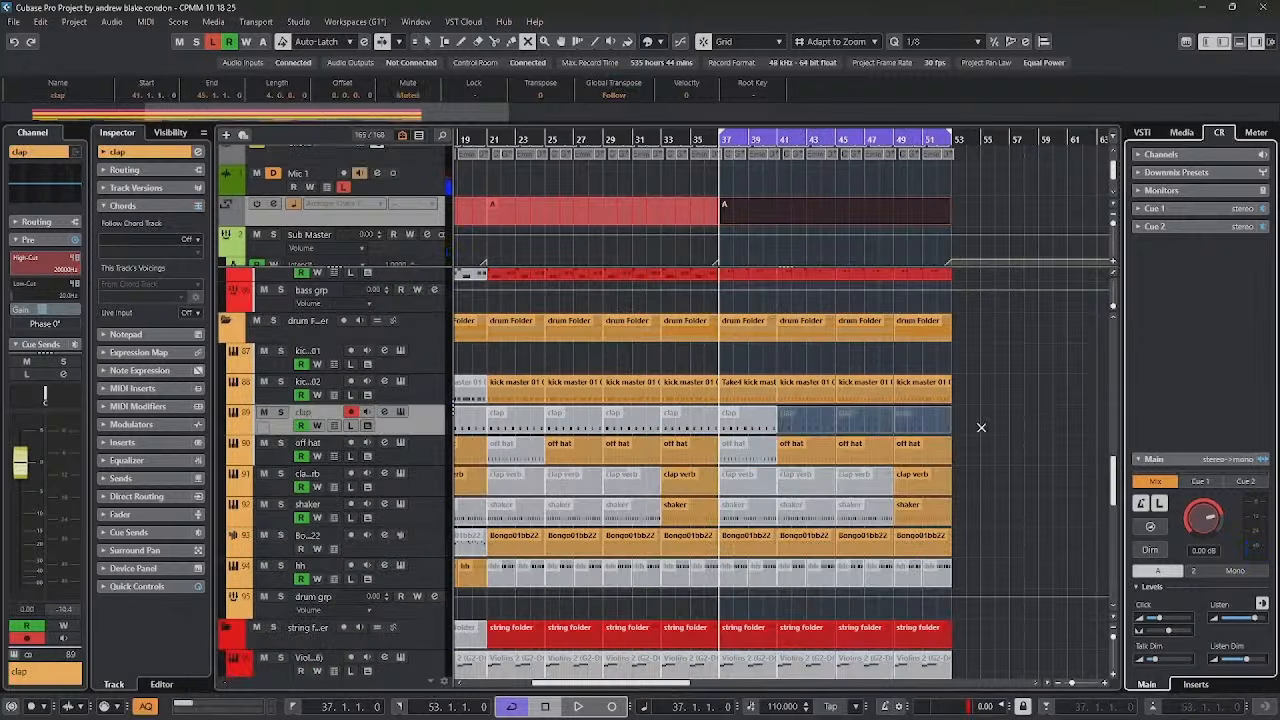
key("space")
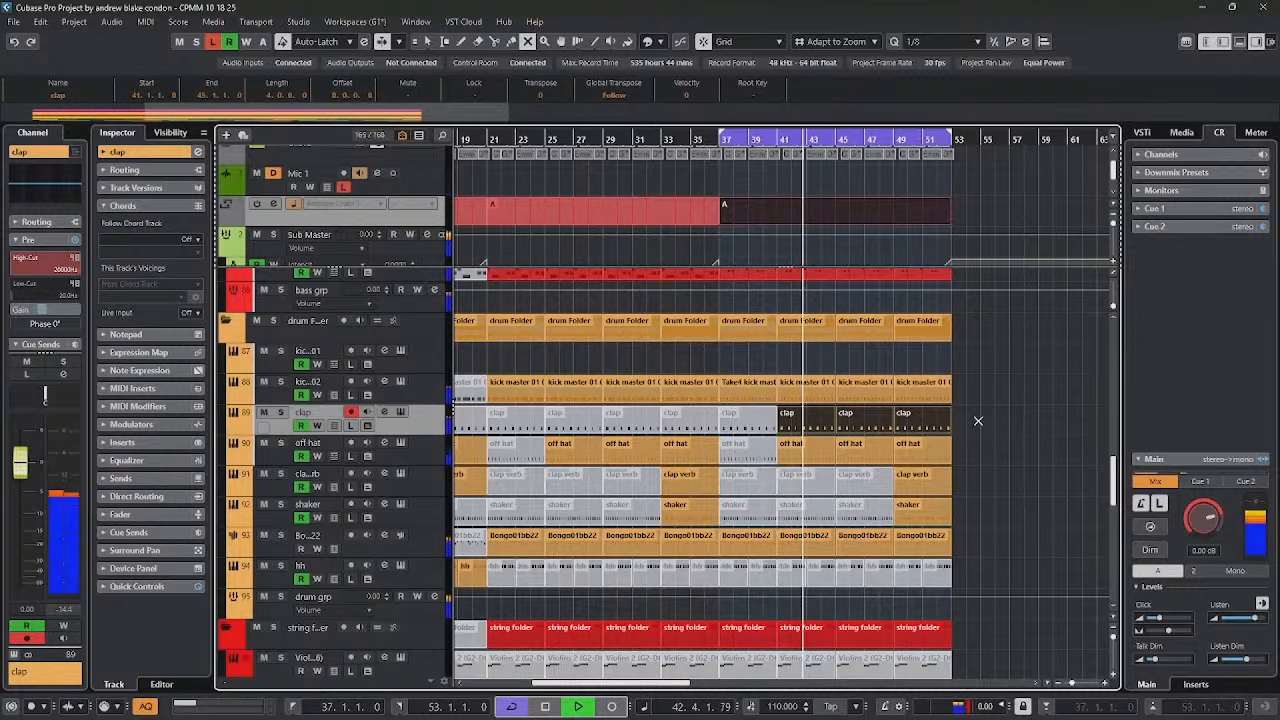
Step: Unmute the Celli and Violins 2 parts in bars 45 to 53
scroll(978, 421, "down", 4)
left_click(852, 484)
left_click(925, 476, "shift")
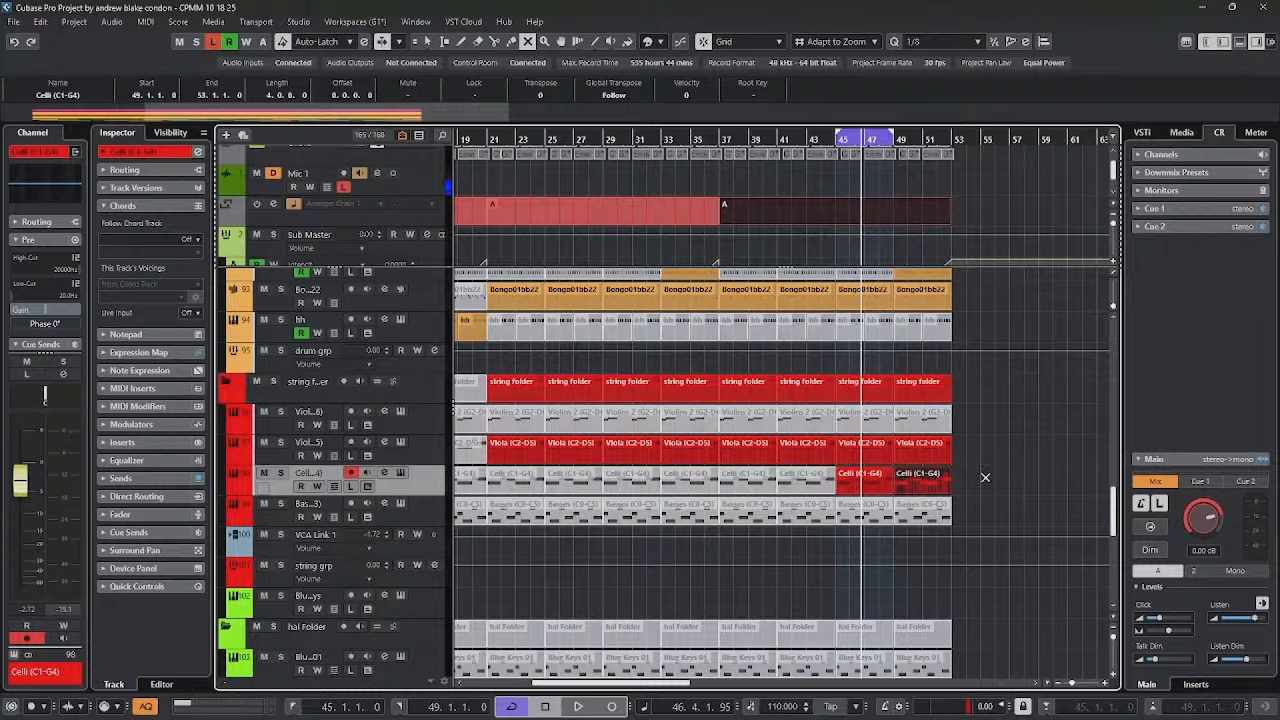
key("space")
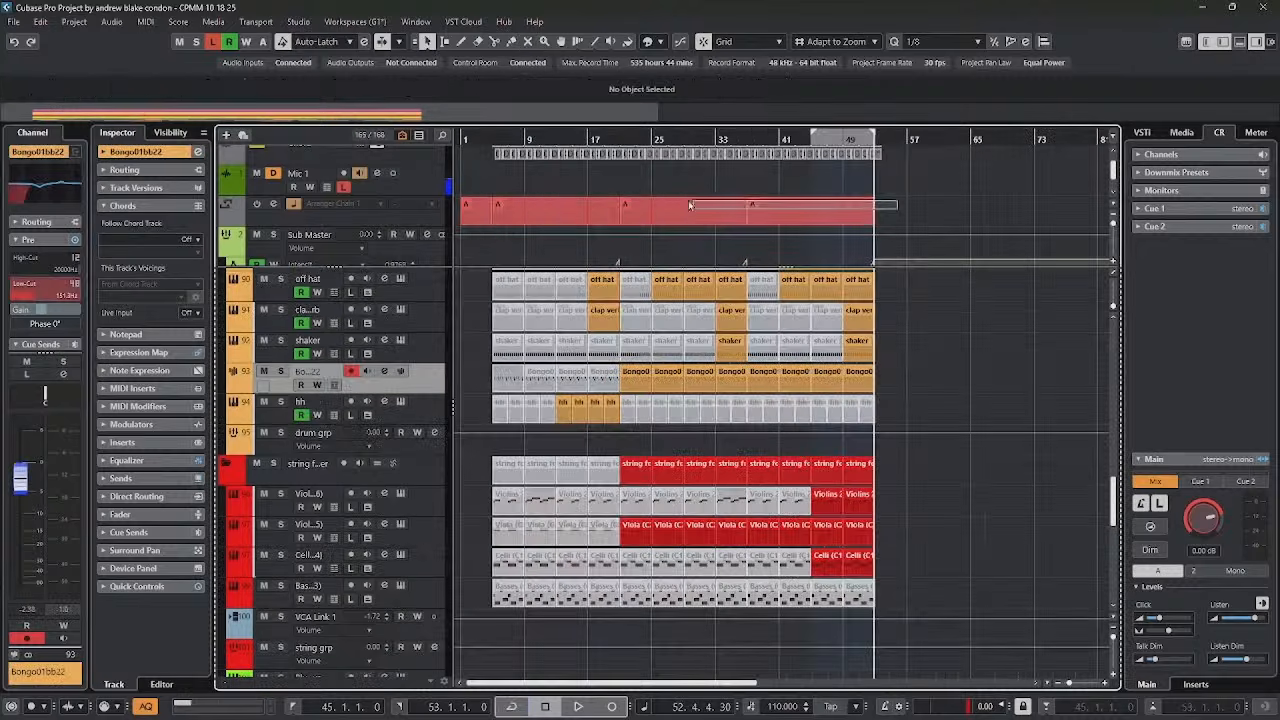
Step: Duplicate the three arranger sections in bars 5 to 53 with their content into bars 53 to 101
left_click(533, 211)
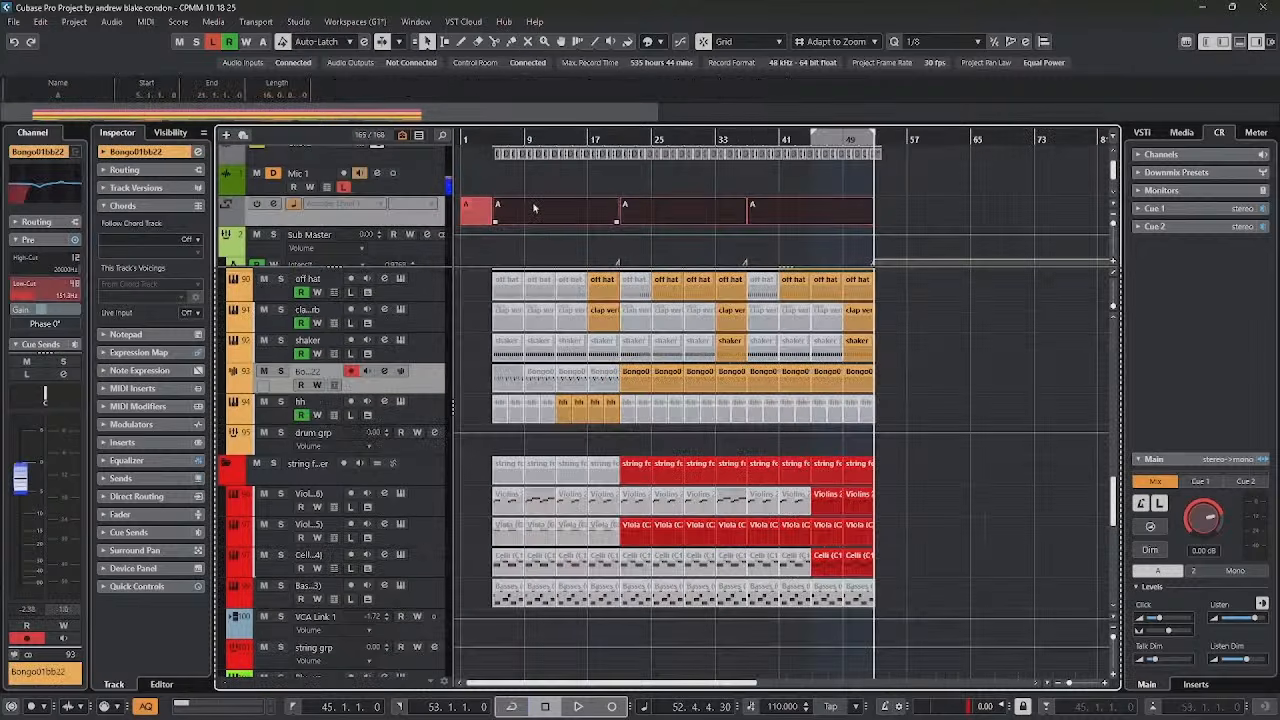
key("p")
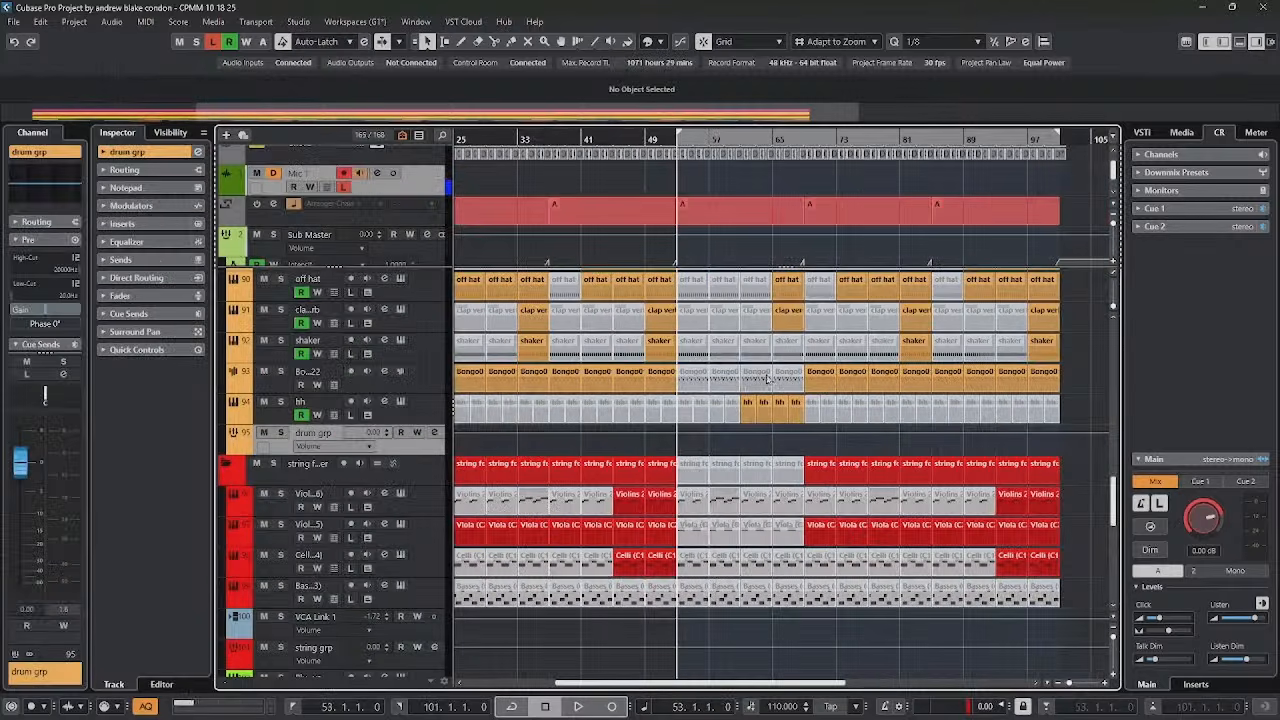
scroll(768, 378, "up", 10)
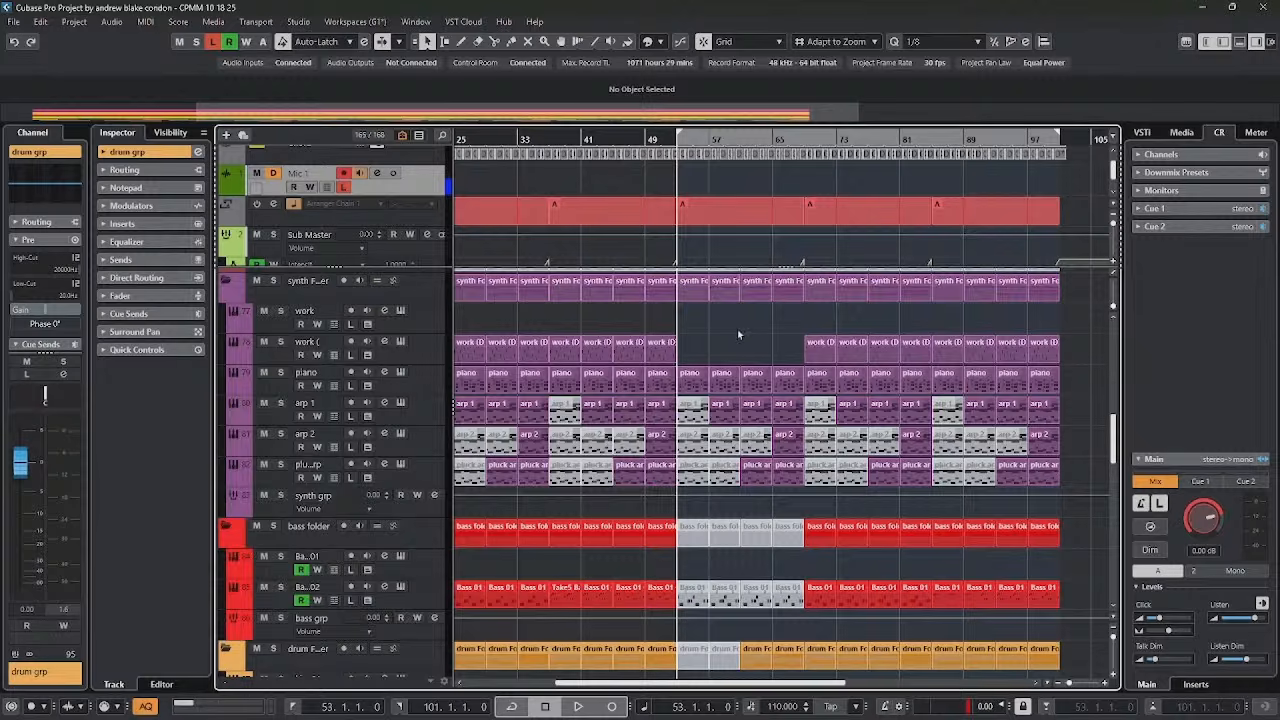
scroll(737, 329, "down", 10)
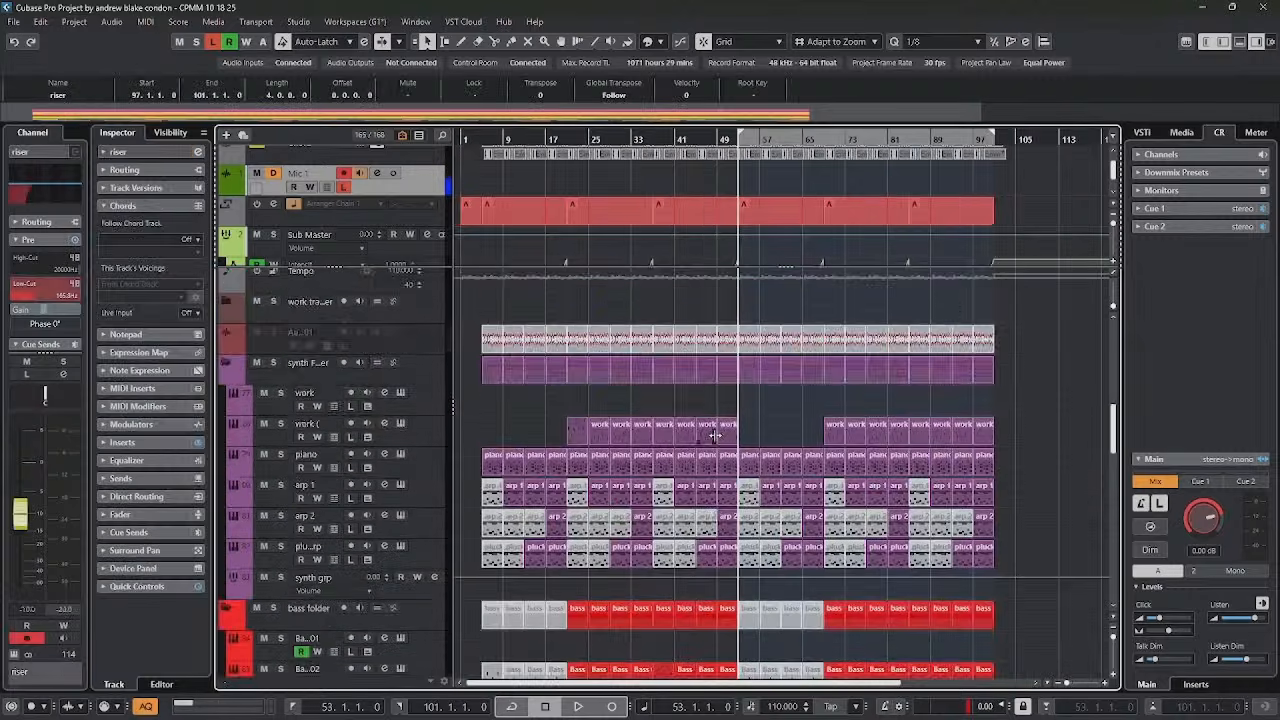
scroll(715, 436, "down", 3)
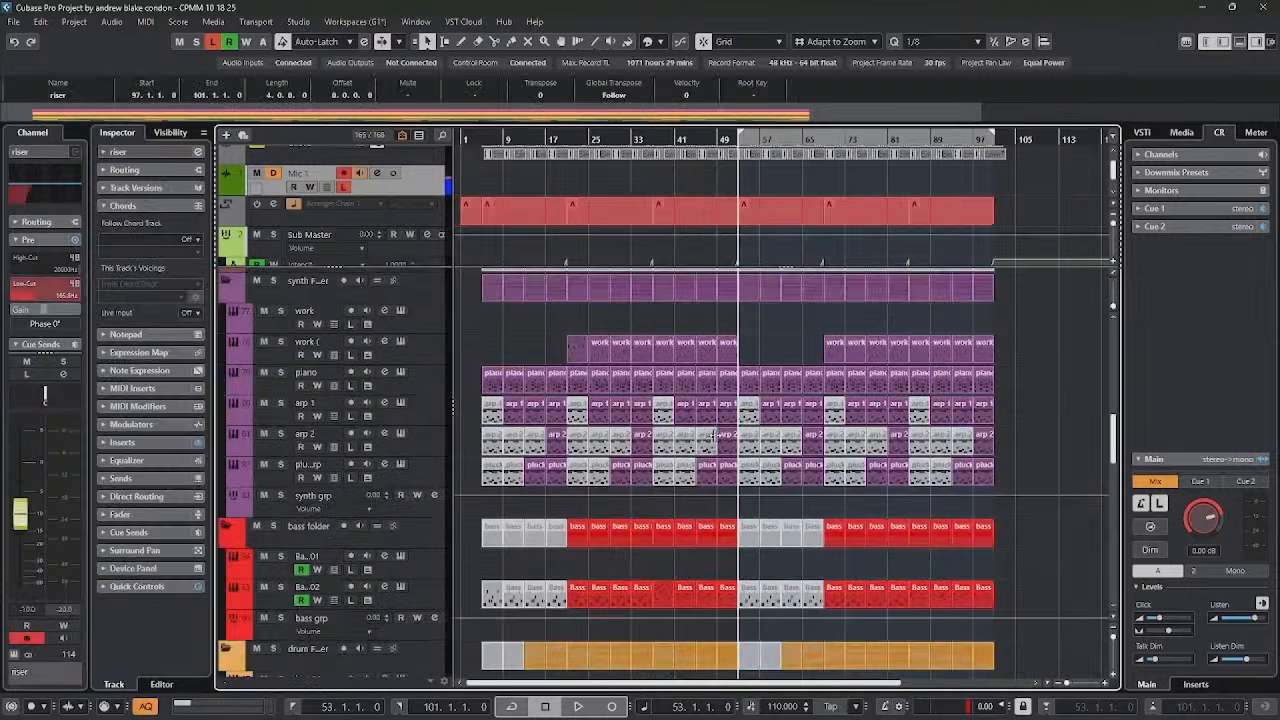
scroll(715, 436, "up", 3)
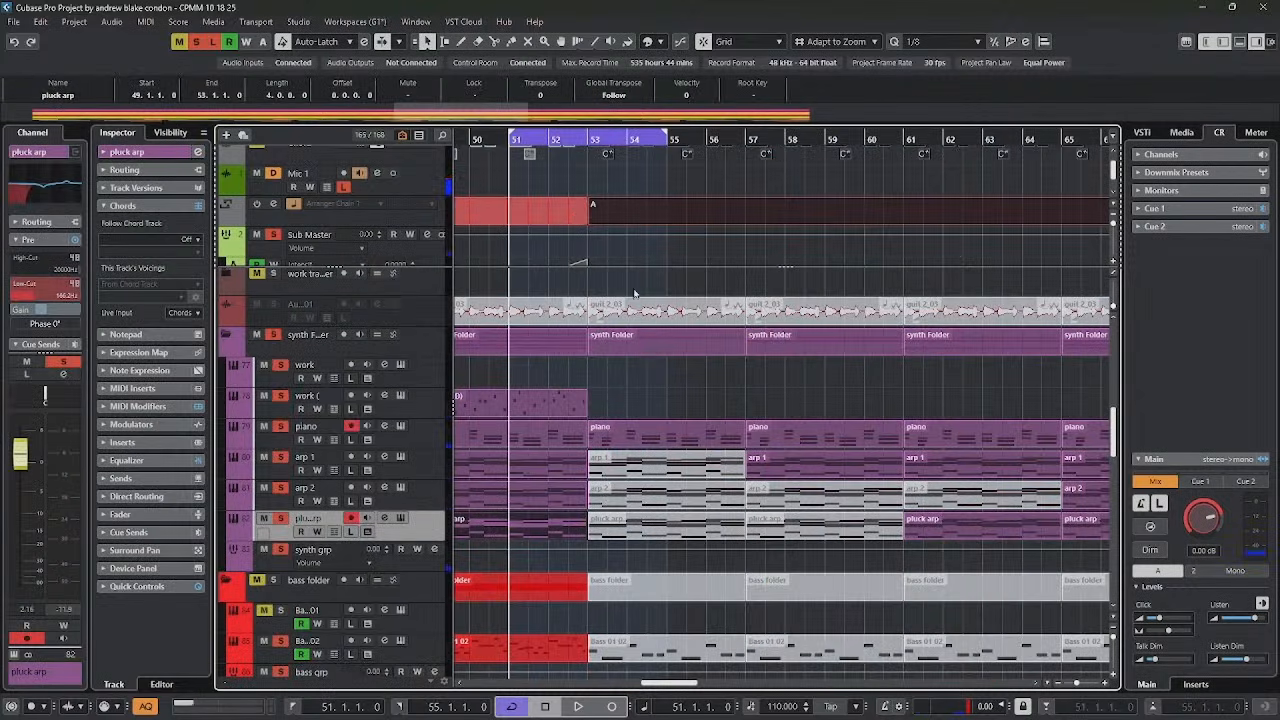
Step: Unmute the Celli parts in bars 53 to 69, lower their volume automation there to -9.72, and audition them
key("space")
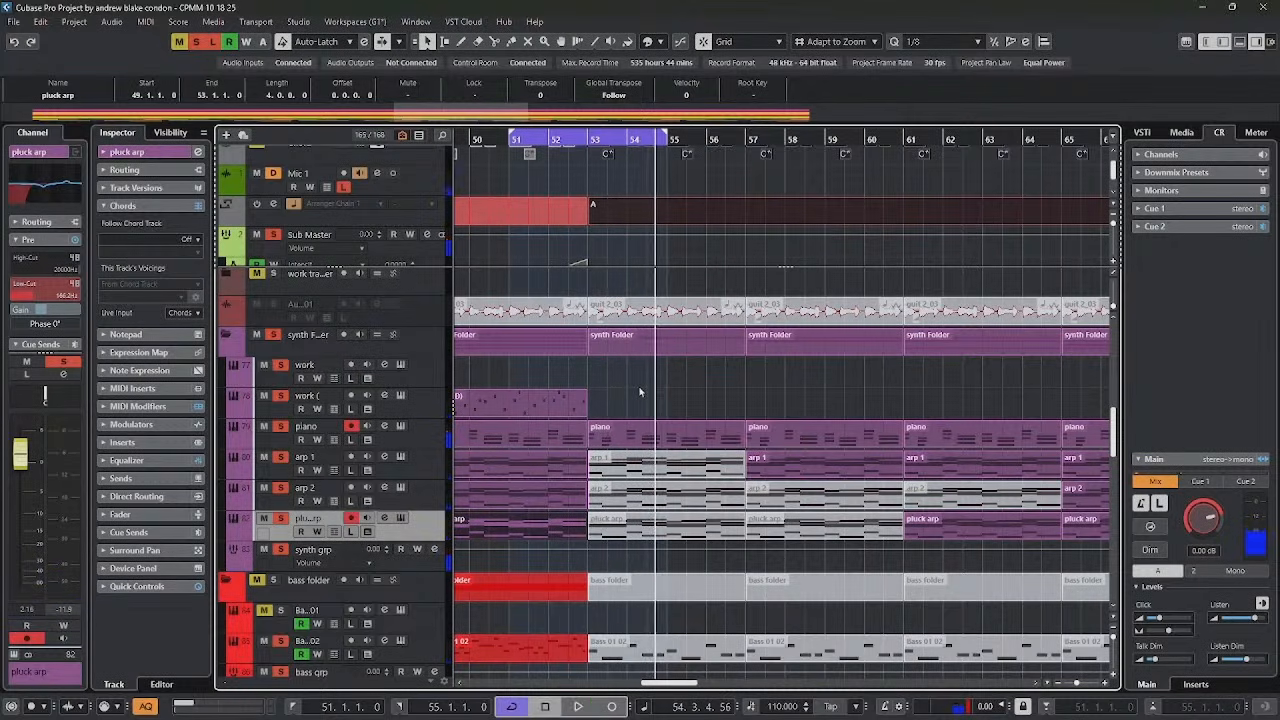
left_click(634, 443)
scroll(731, 473, "down", 7)
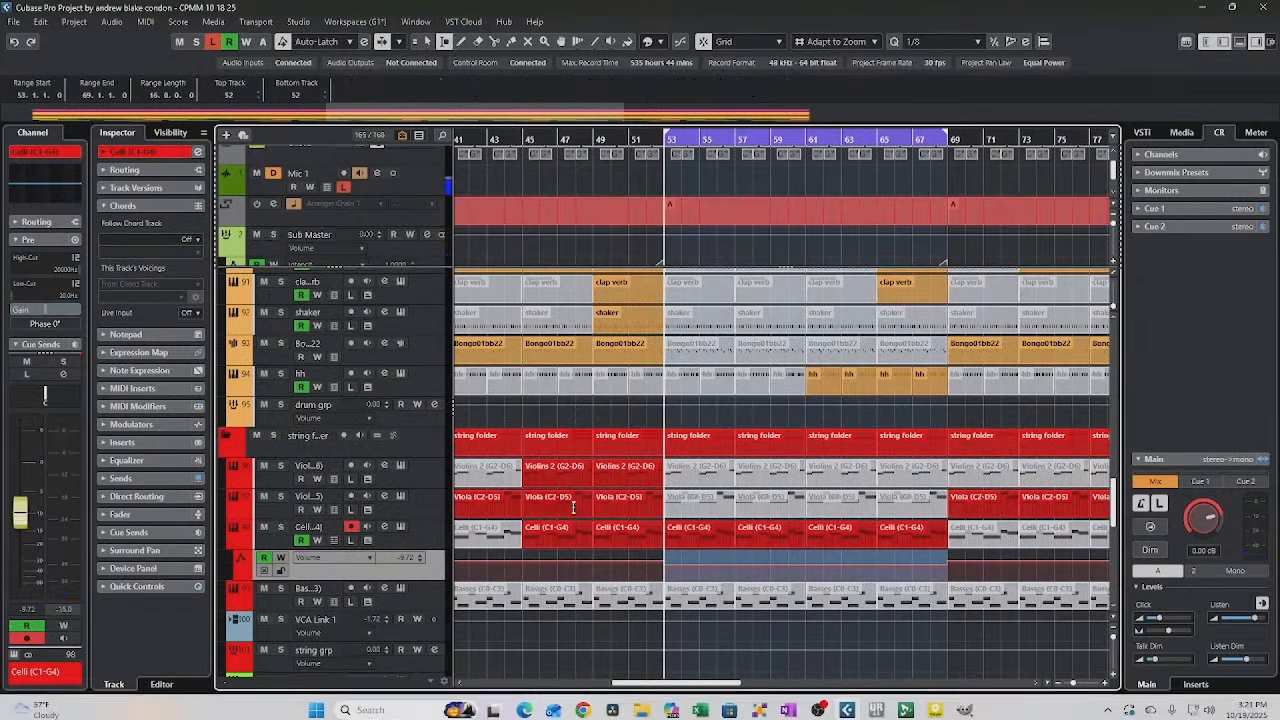
key("space")
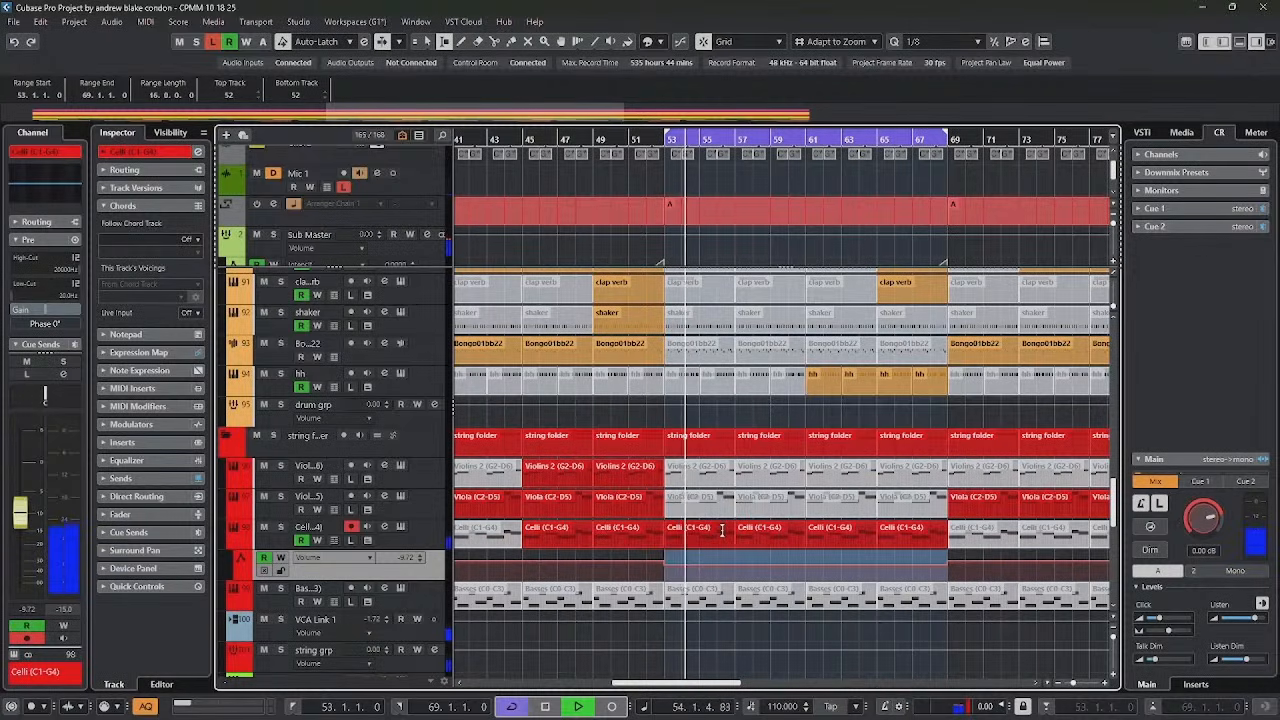
key("1")
left_click(767, 533)
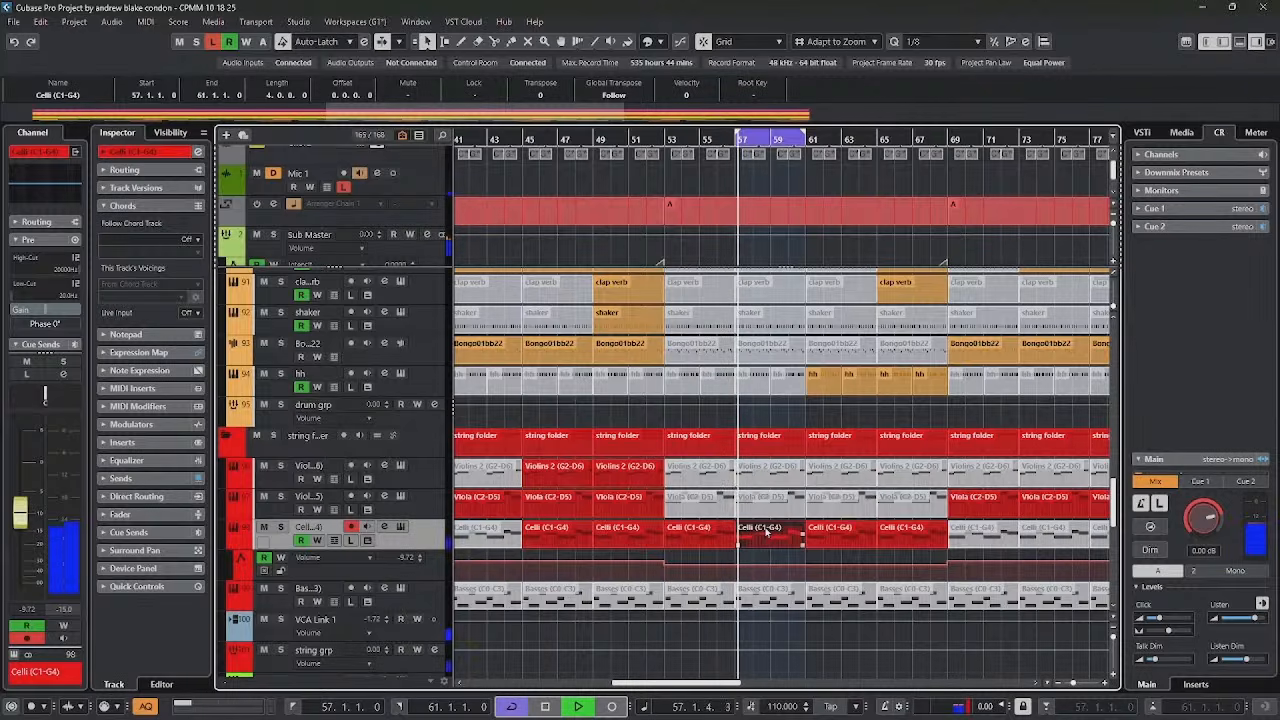
Step: Automate arp 1's high-cut frequency in bars 57 to 61 and repeat the automation up to bar 69
scroll(772, 537, "up", 10)
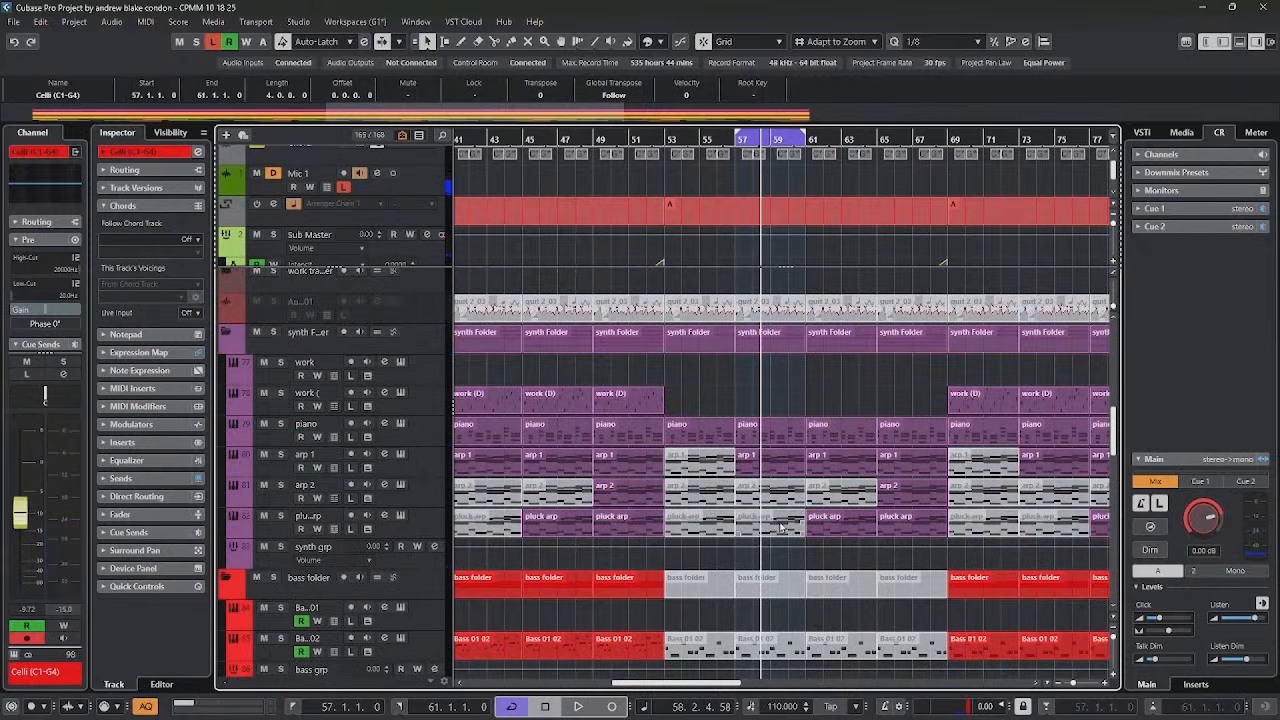
left_click(752, 458)
key("e")
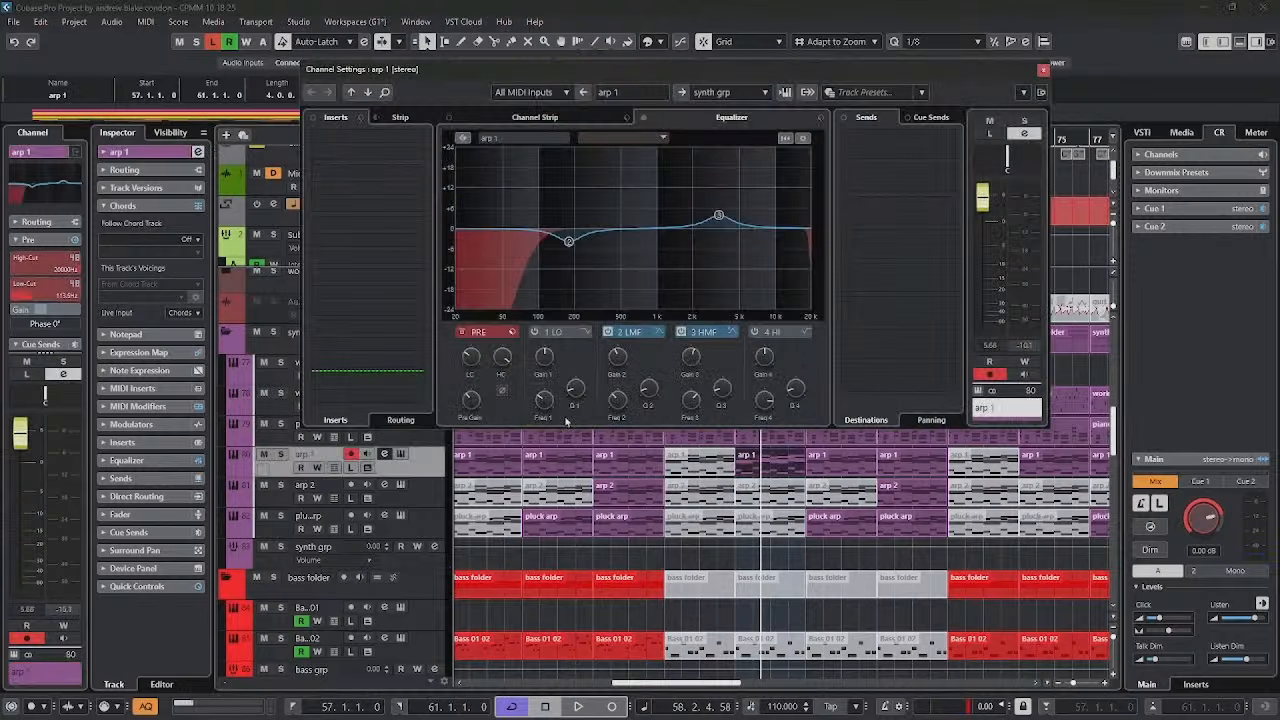
key("space")
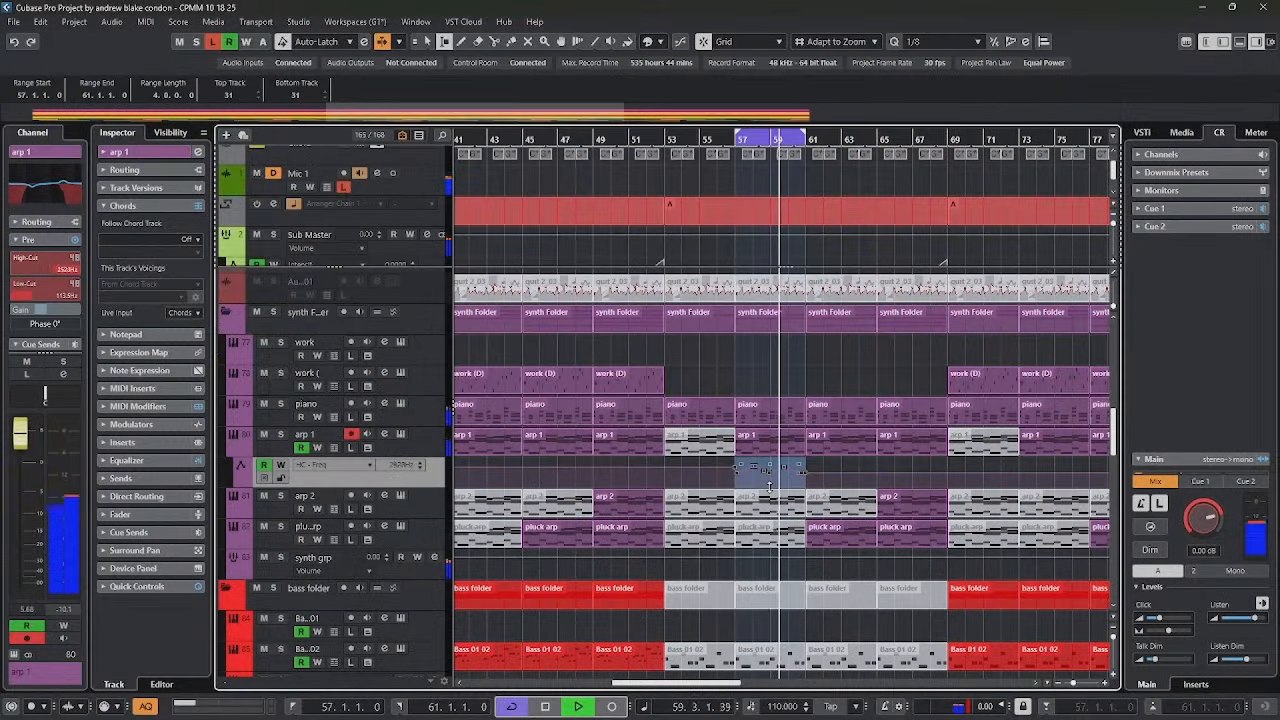
key("ctrl+d")
key("ctrl+d")
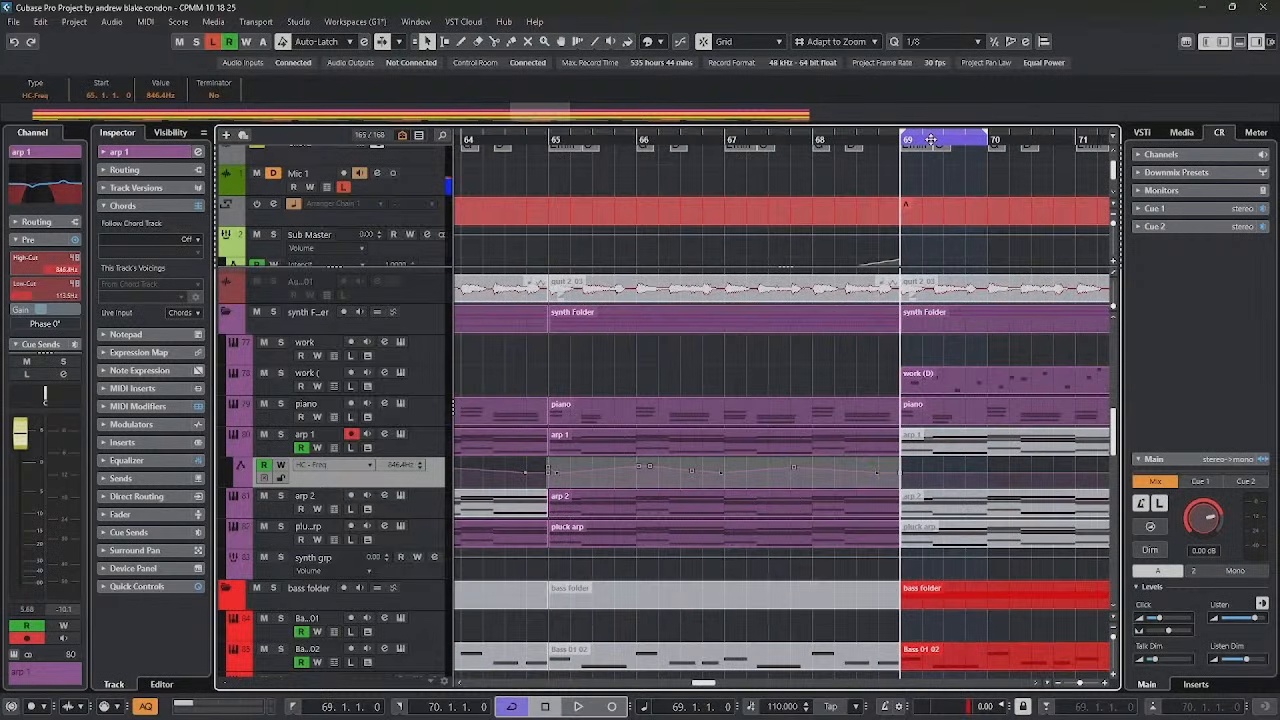
Step: Insert one bar of silence at bar 69 and hold the Sub Master intensity automation at 1.0000 until bar 70
key("ctrl+shift+e")
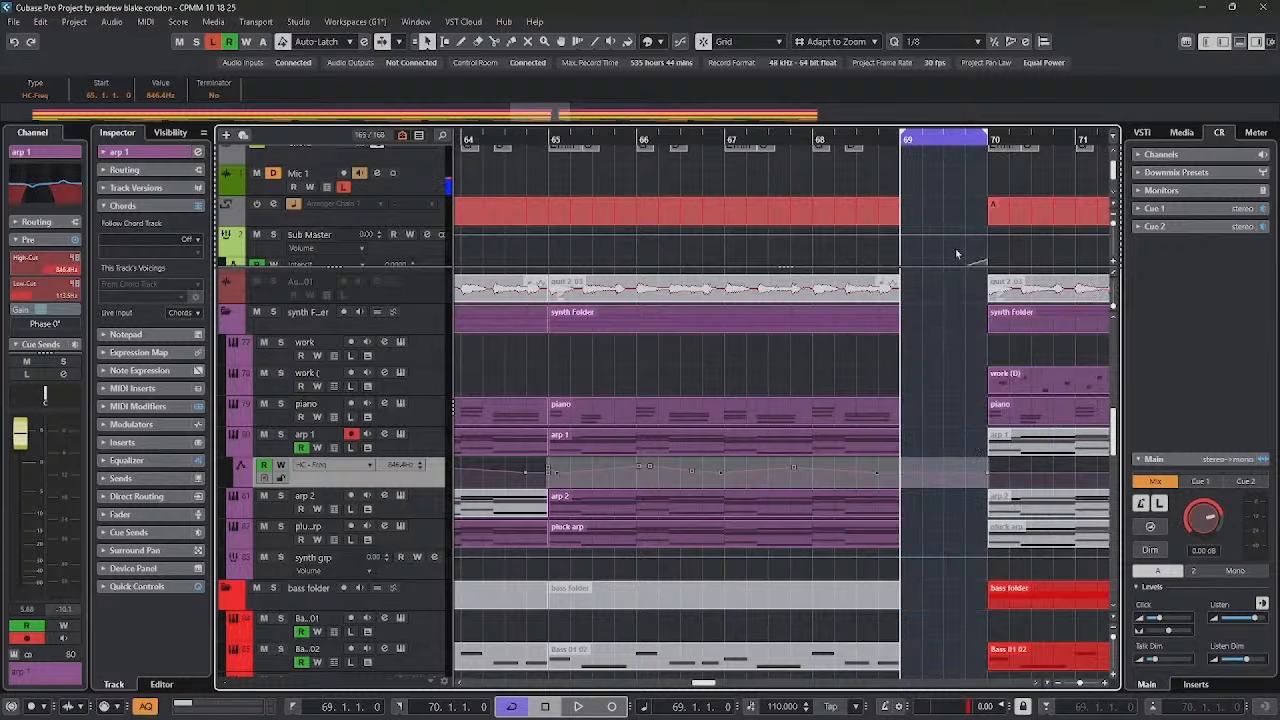
scroll(951, 319, "right", 3)
left_click(566, 139)
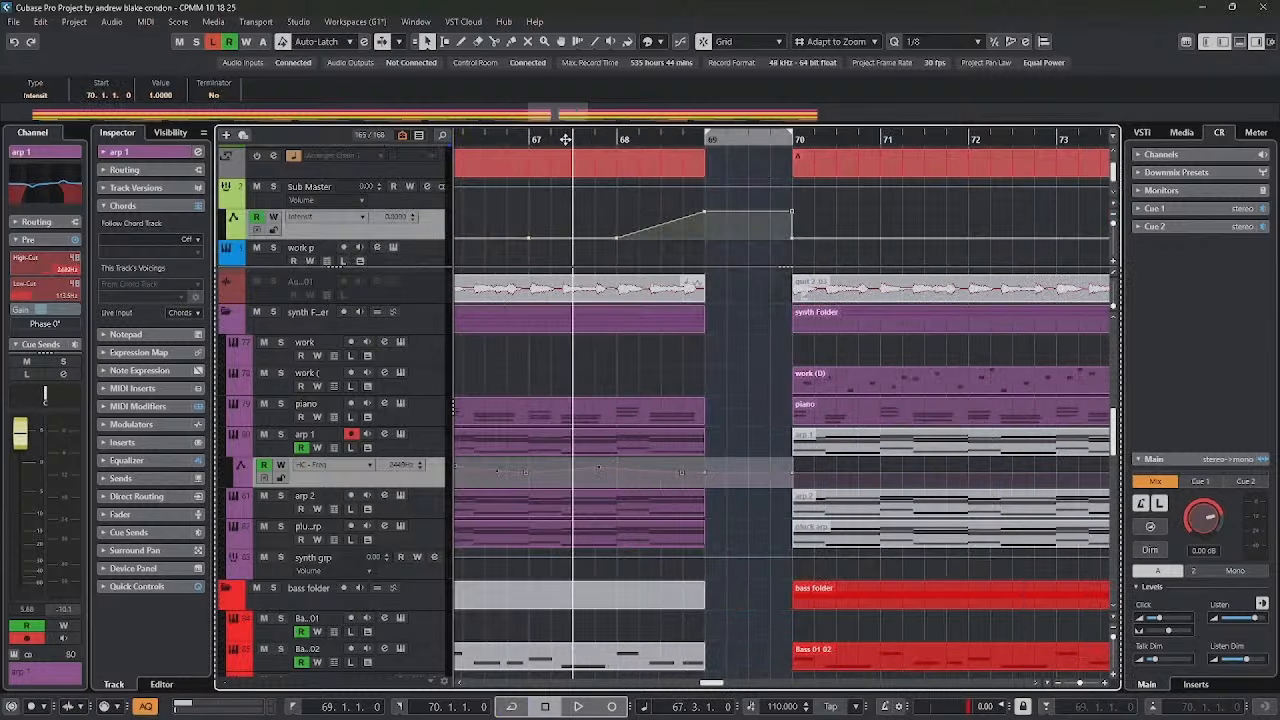
key("space")
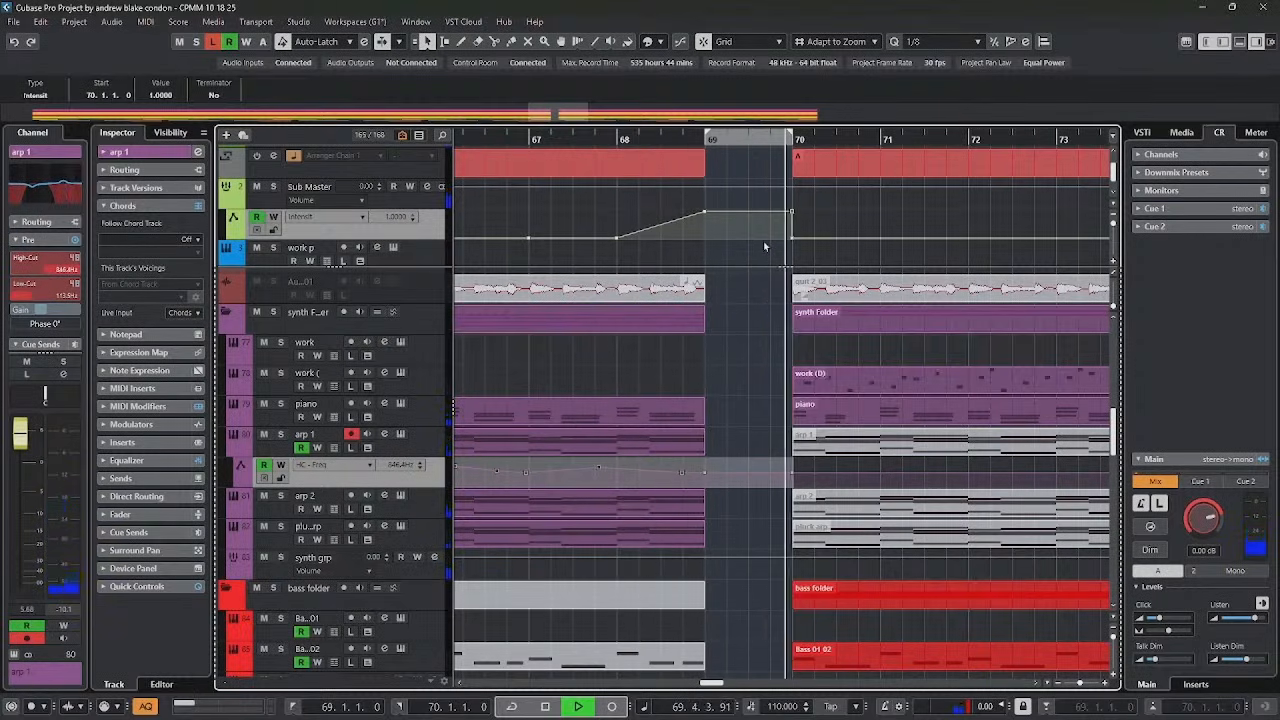
key("space")
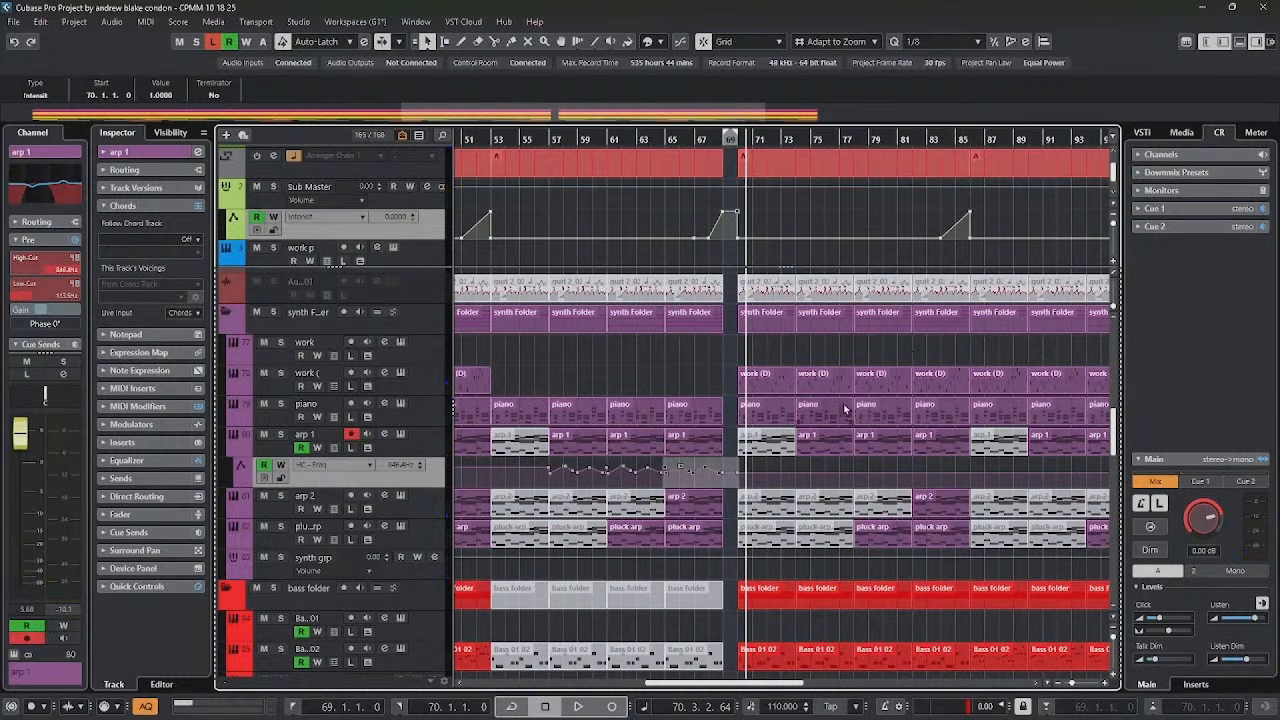
Step: Play the arrangement from bar 86 to check the start of the last duplicated section
left_click(838, 163)
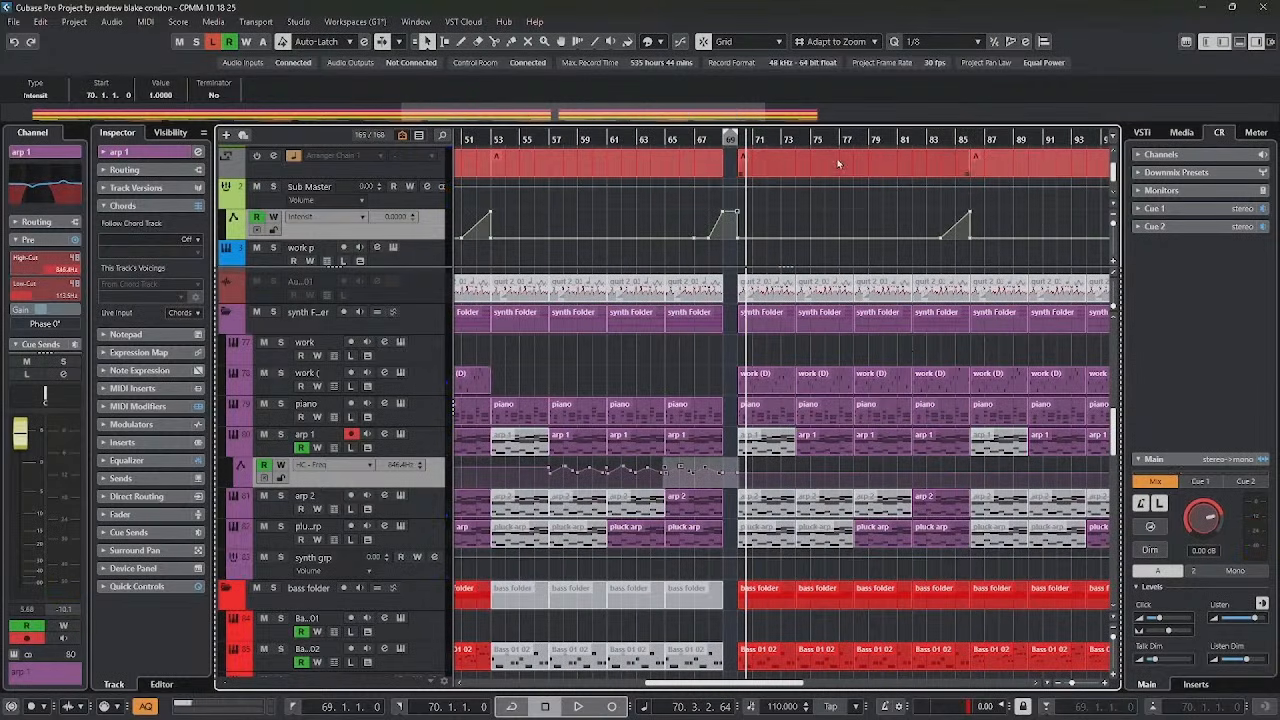
left_click(966, 138)
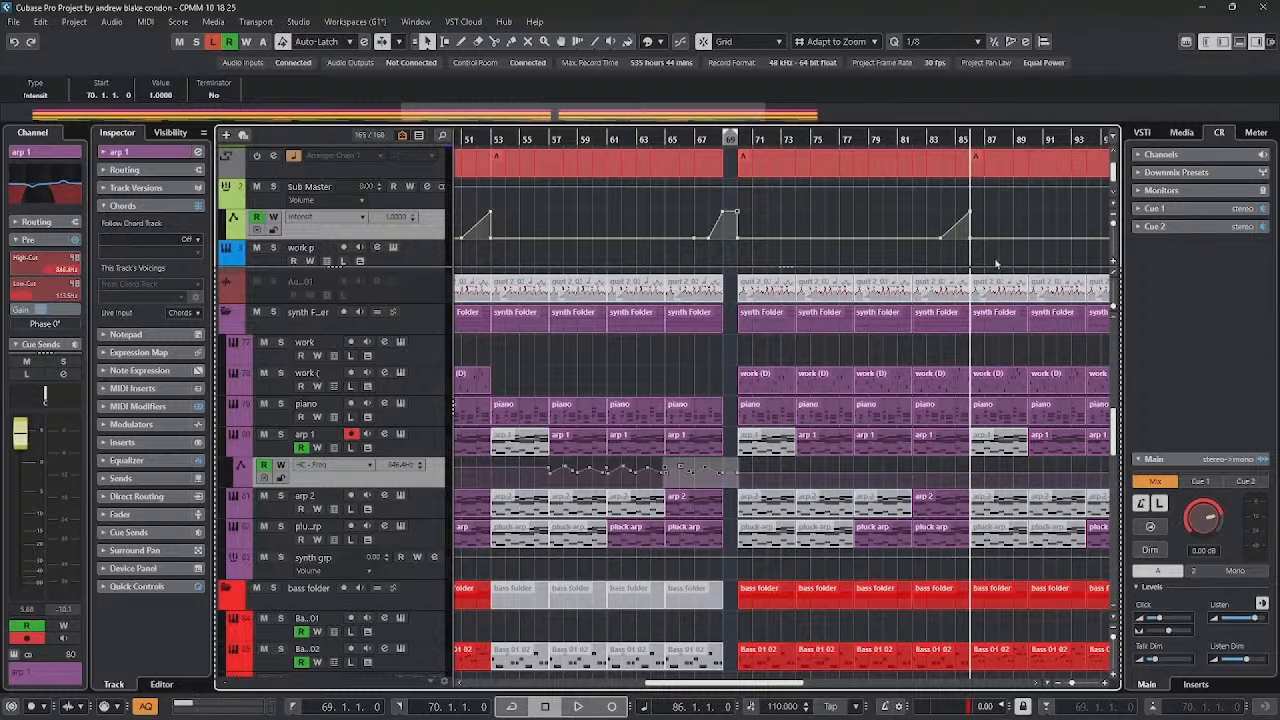
key("space")
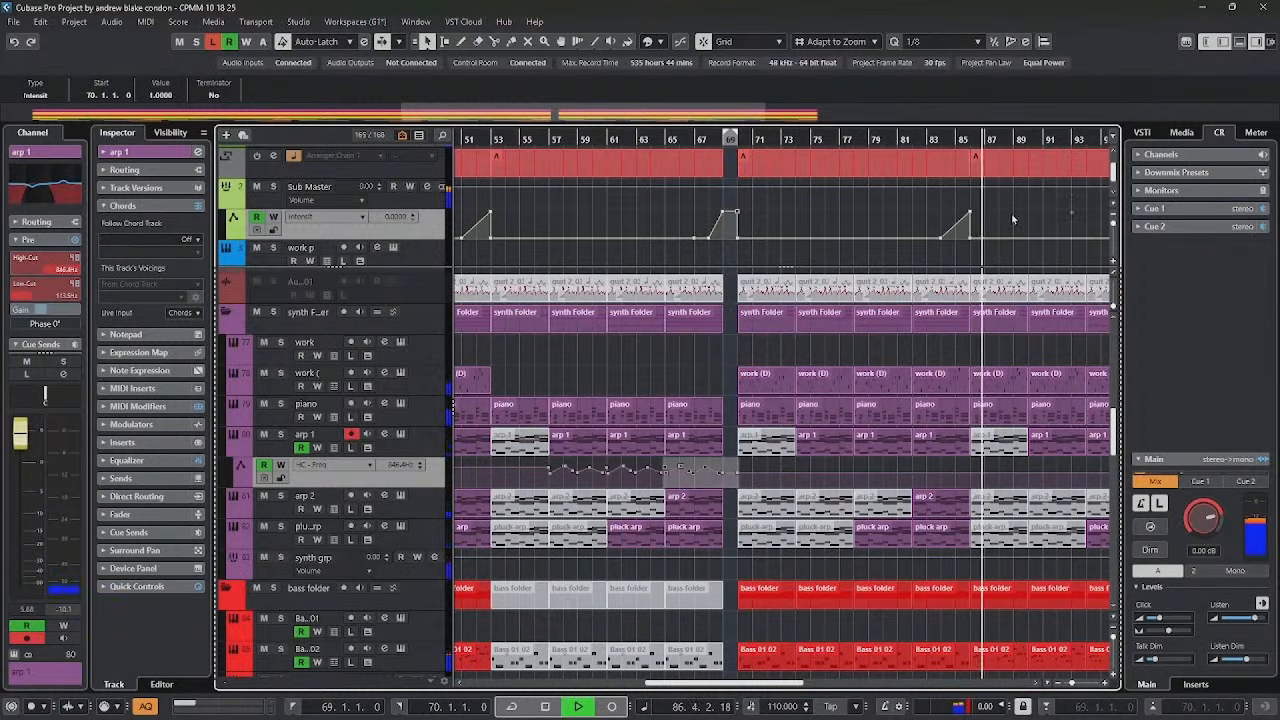
Step: Remove the section after bar 86 and name the arranger events empty, A, A1, A2, break and final
left_click(829, 173)
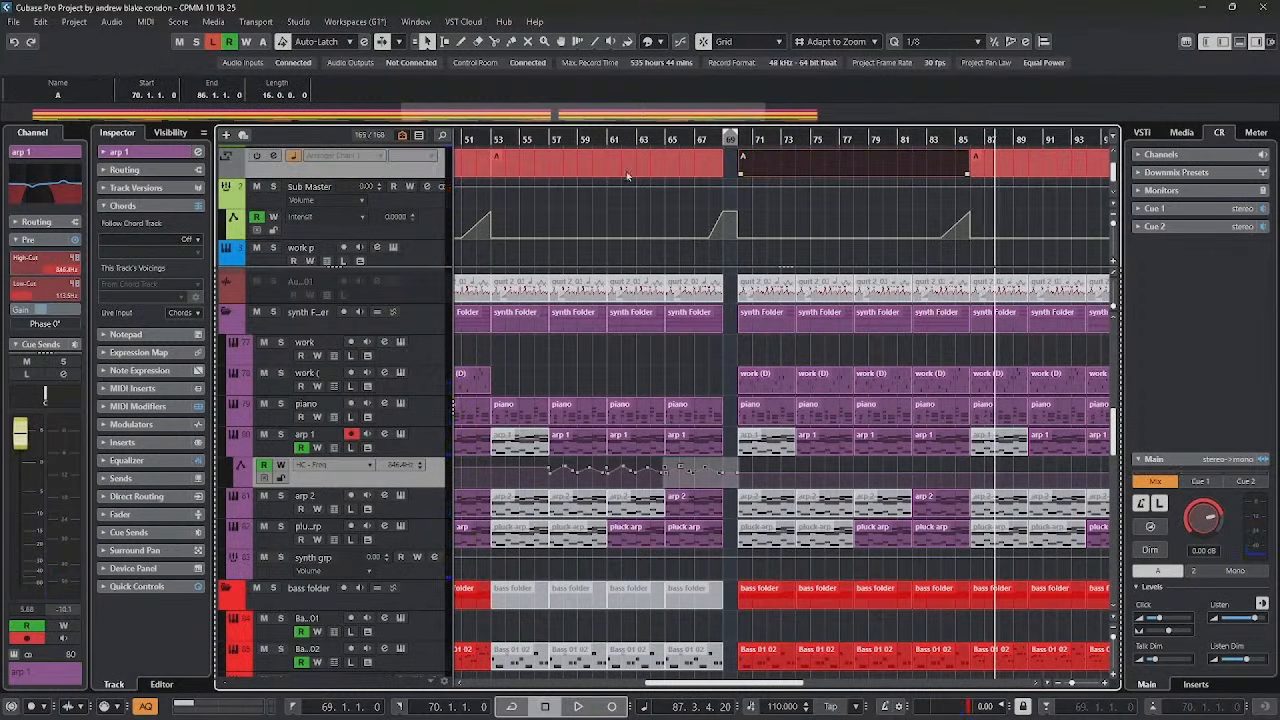
left_click(536, 167)
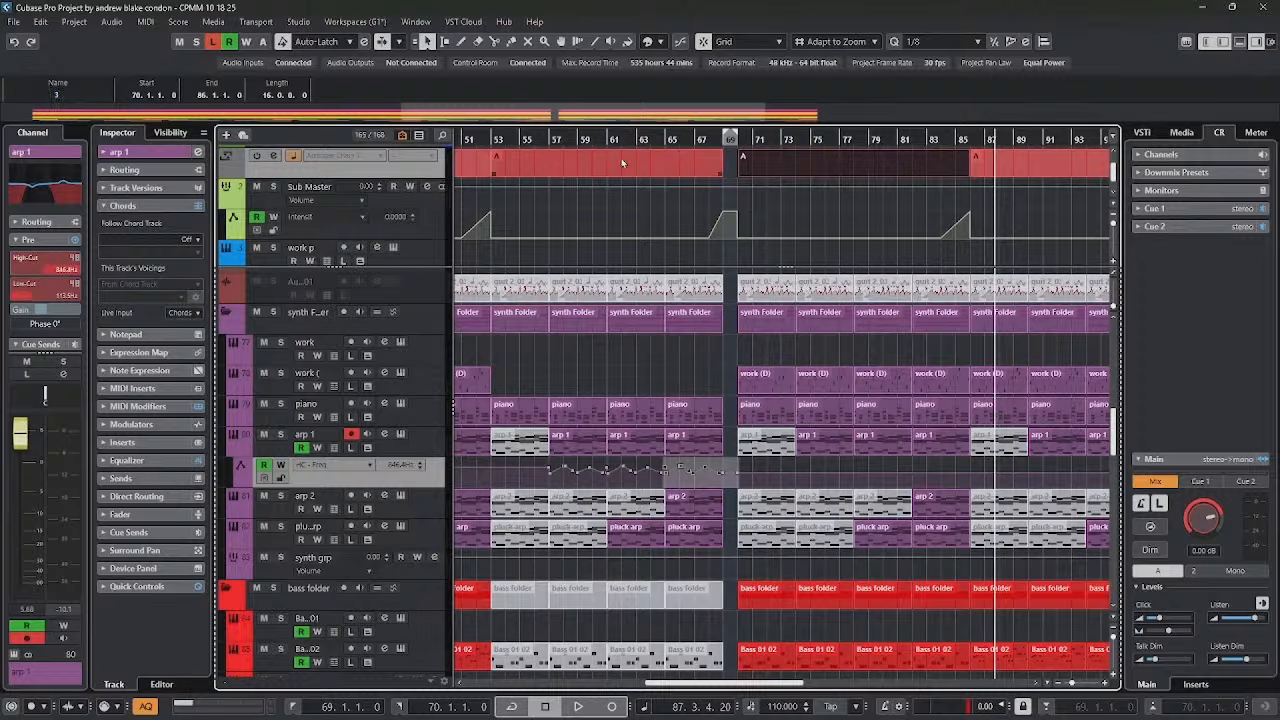
left_click(830, 170)
right_click(831, 170)
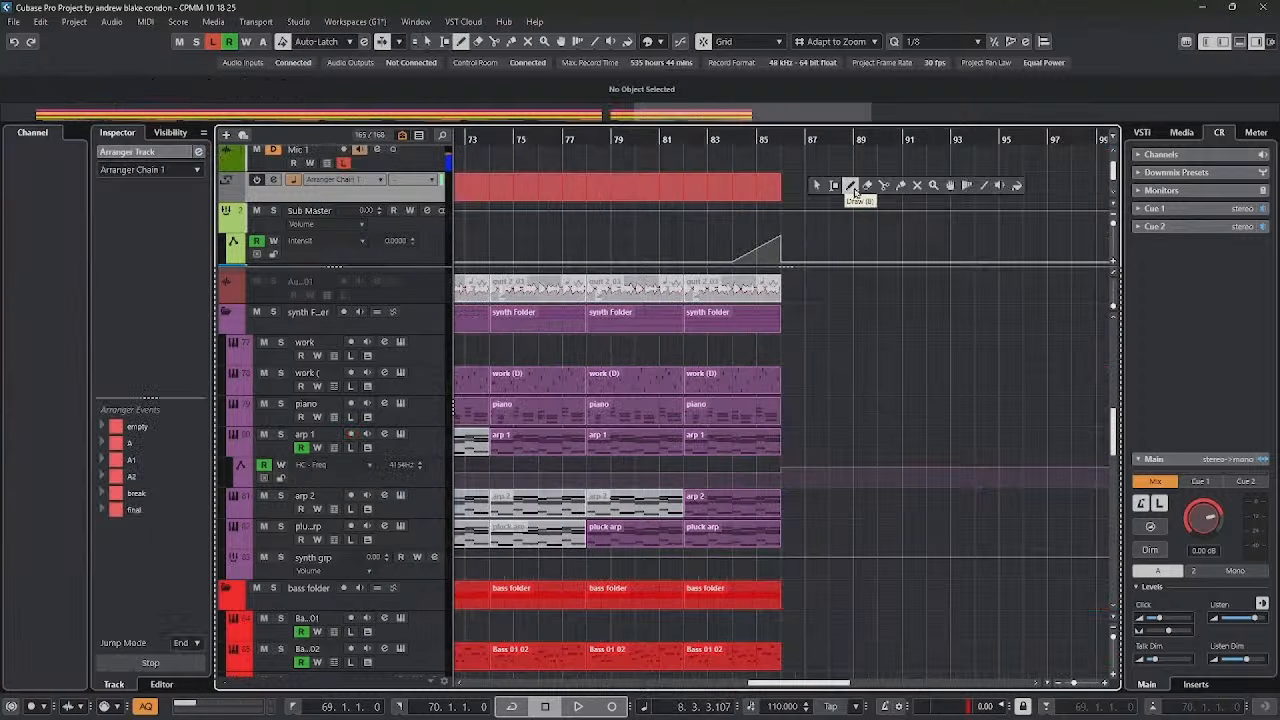
Step: Build a one-bar Emin ending at bar 86 on the synth and bass tracks and raise the Sub Master intensity automation to 1.0000 at bar 87
left_click(851, 186)
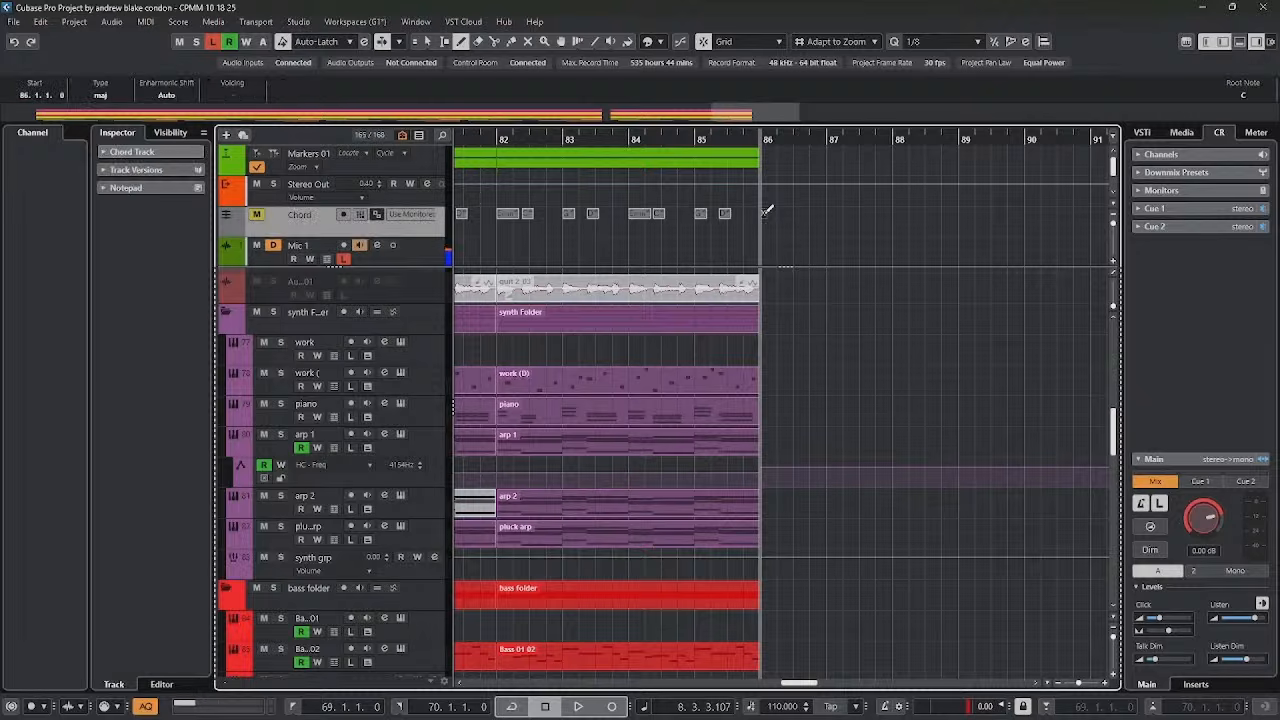
double_click(763, 213)
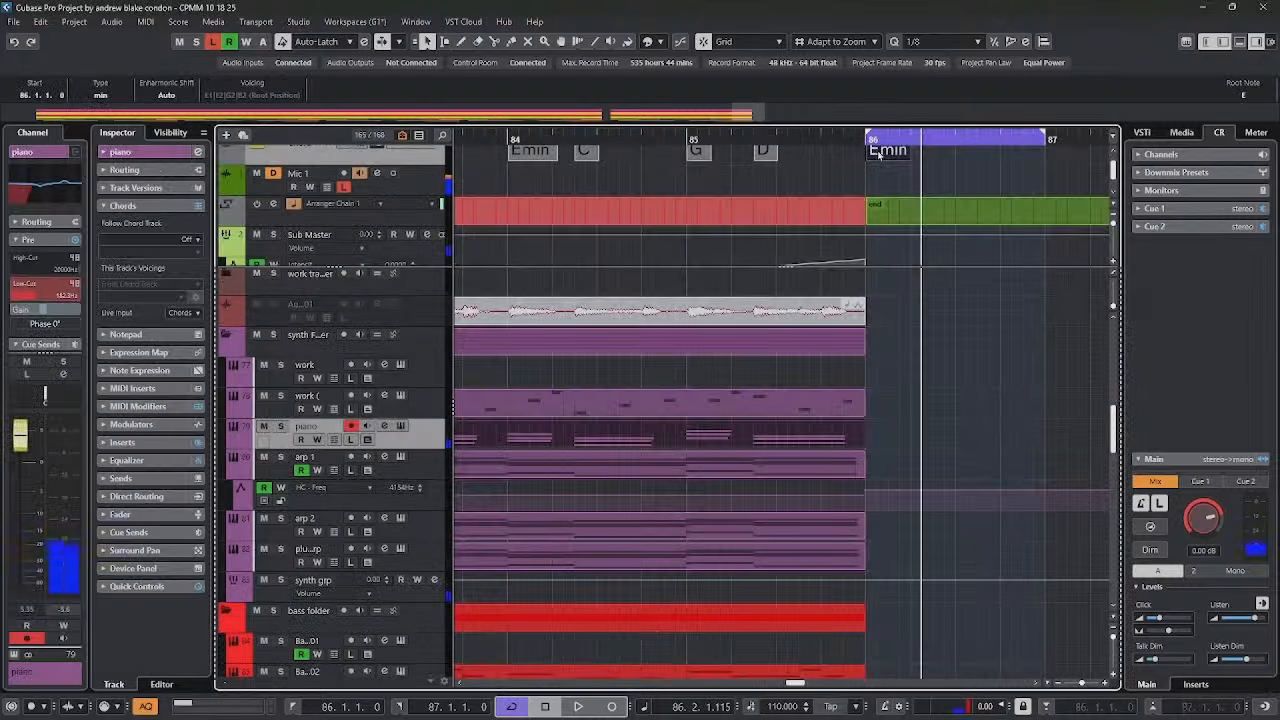
left_click_drag(880, 187, 870, 556)
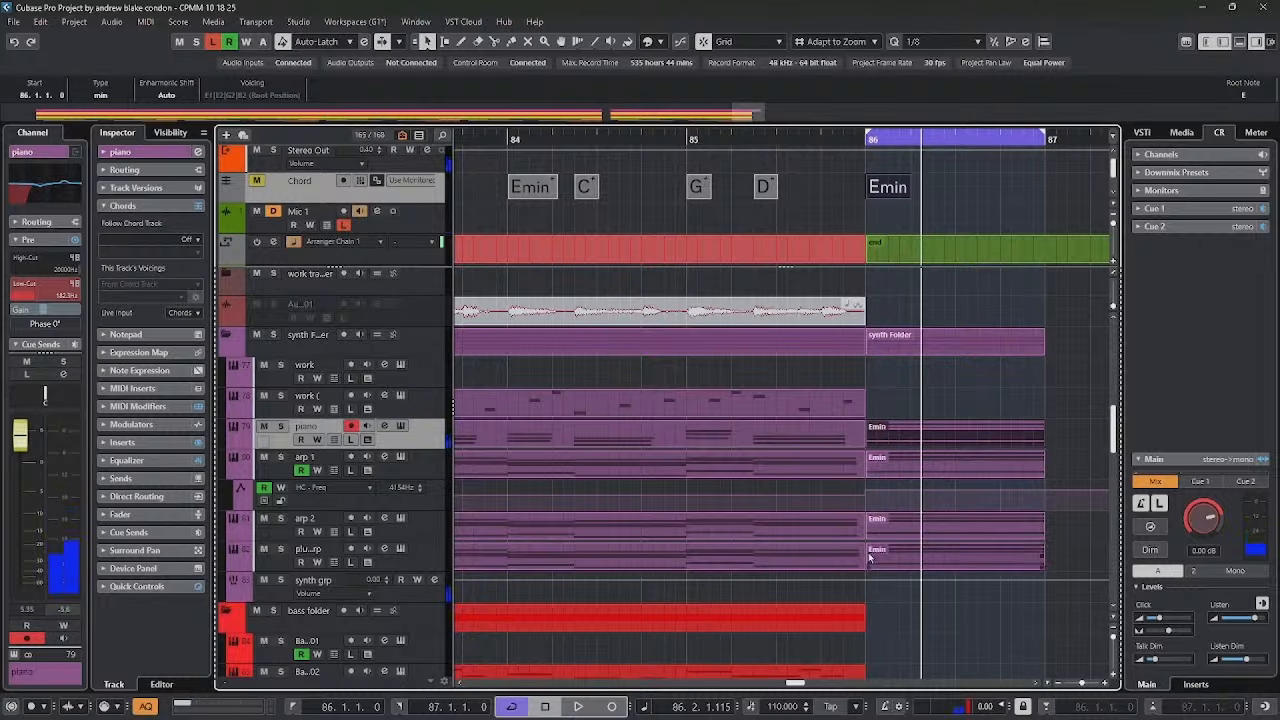
double_click(792, 143)
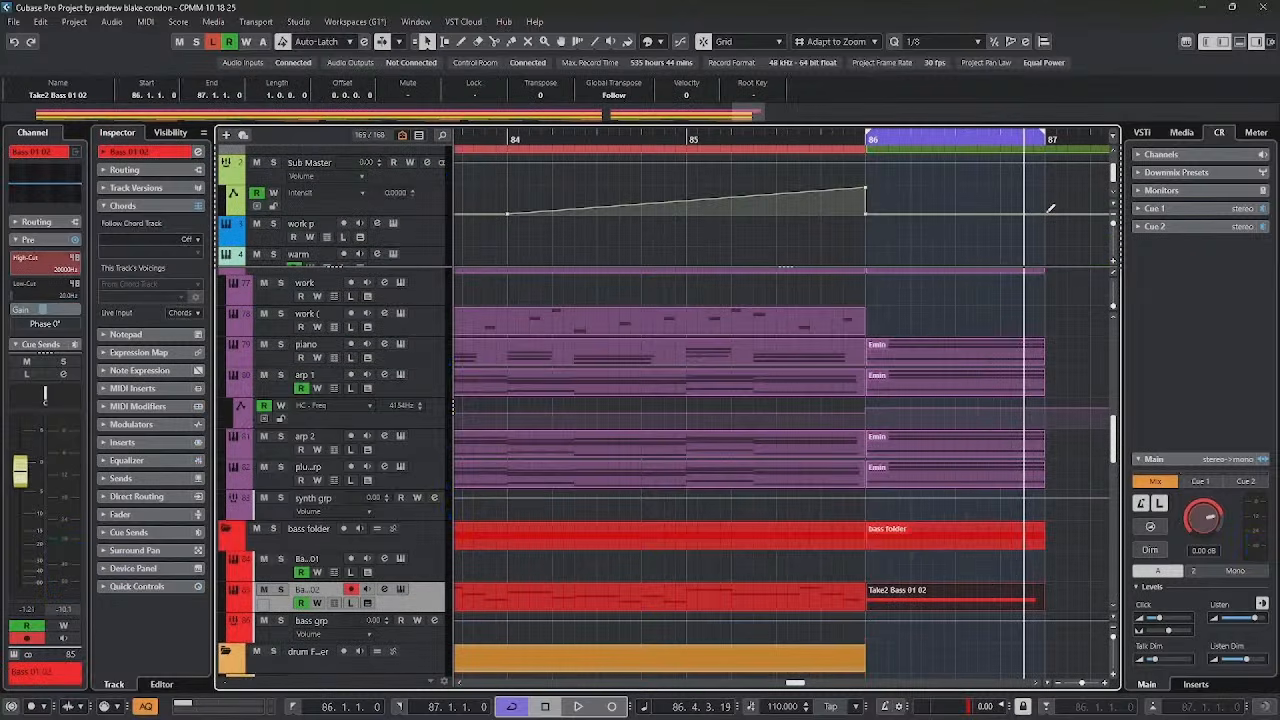
left_click_drag(1051, 211, 1056, 195)
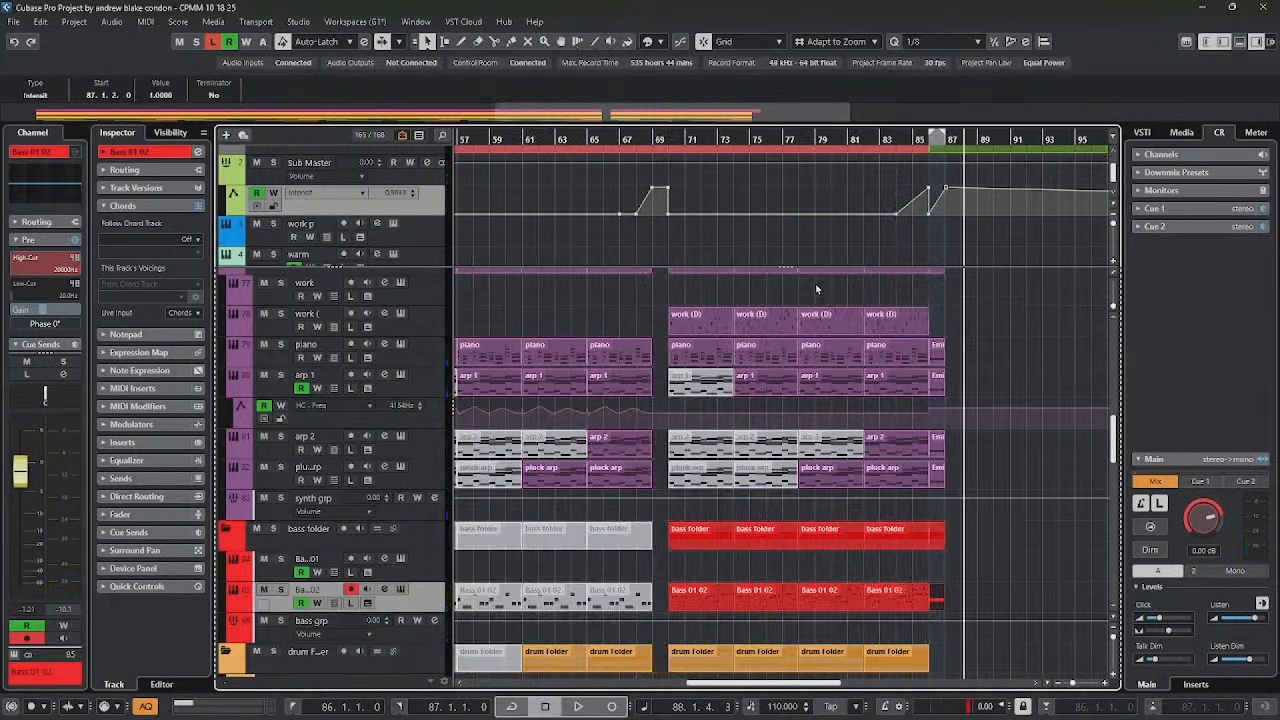
Step: Review the tracks of the final section, looping bars 70 to 74, and solo the work (D) track to hear it alone
scroll(816, 289, "up", 4)
scroll(813, 366, "down", 6)
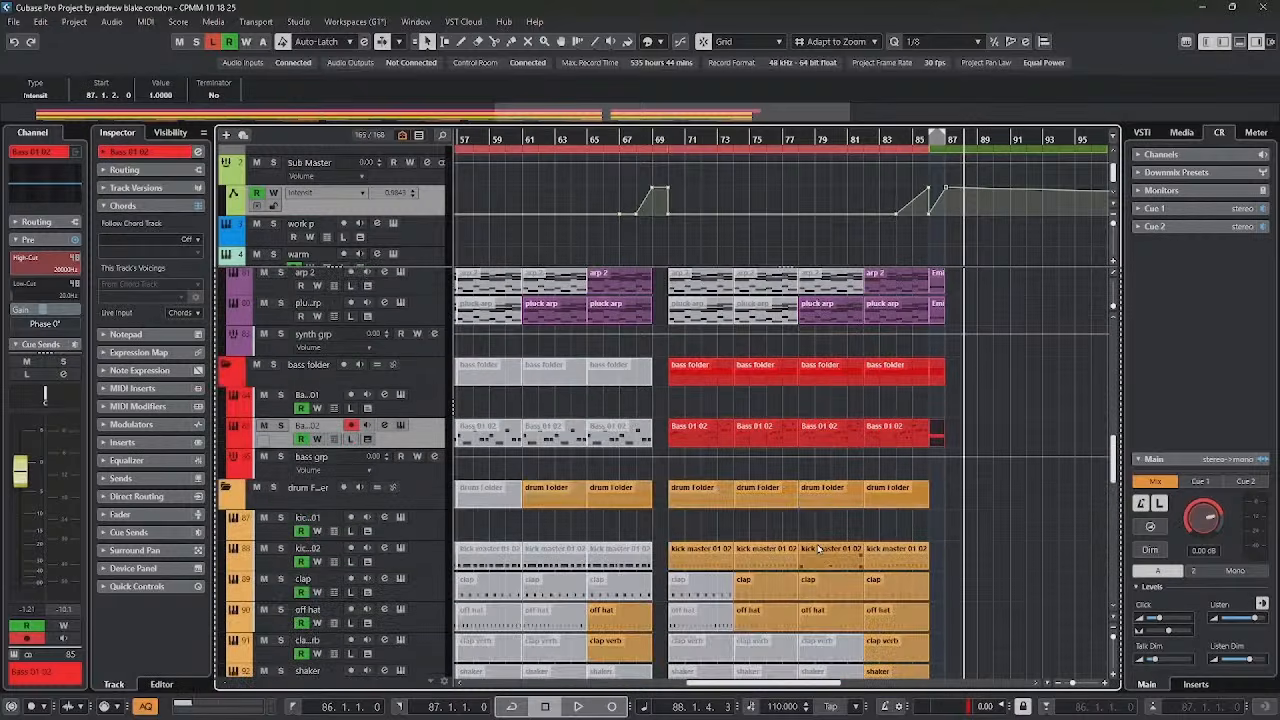
scroll(818, 548, "down", 7)
scroll(825, 540, "up", 3)
scroll(831, 533, "down", 3)
scroll(838, 525, "up", 3)
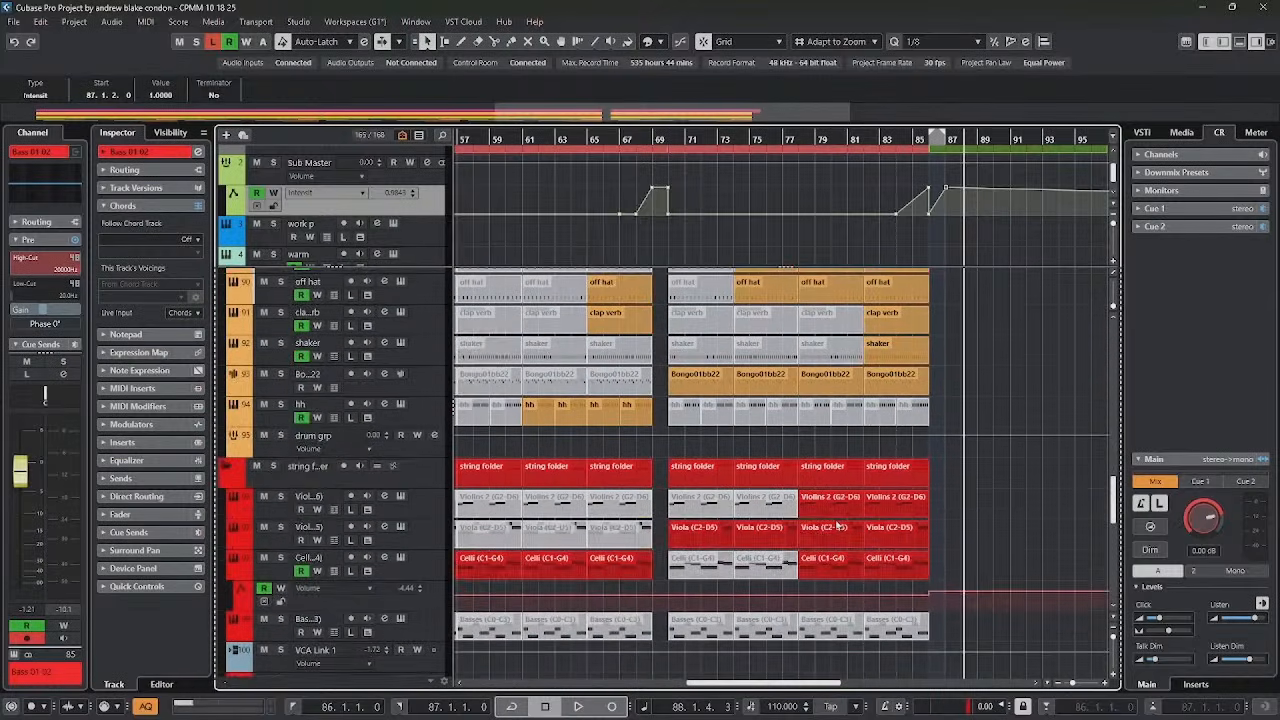
scroll(837, 526, "up", 3)
scroll(793, 462, "down", 8)
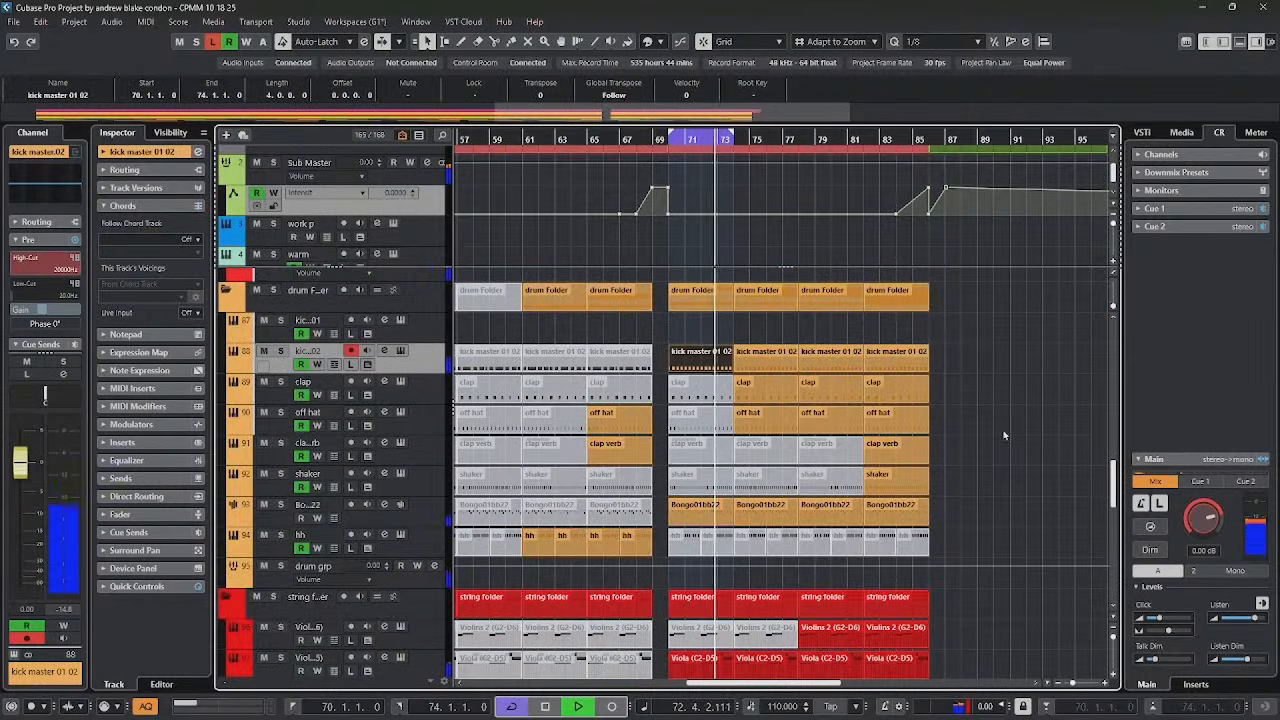
scroll(985, 432, "up", 8)
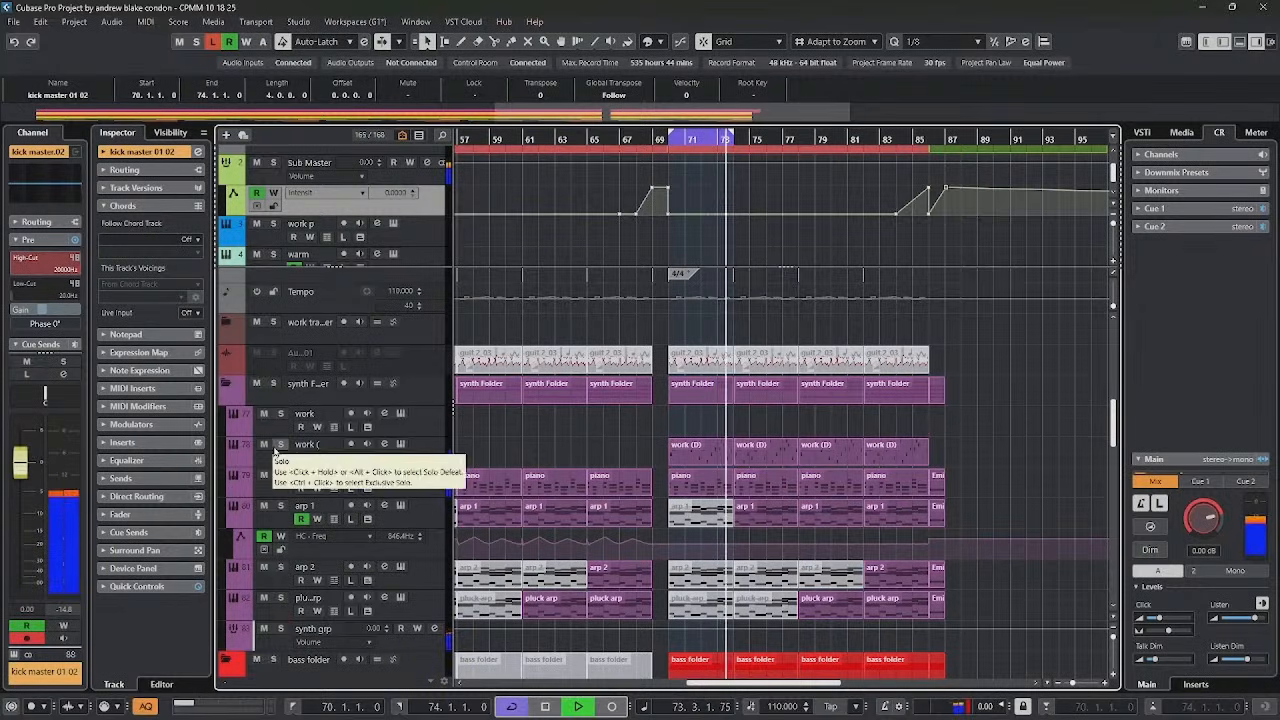
left_click(280, 445)
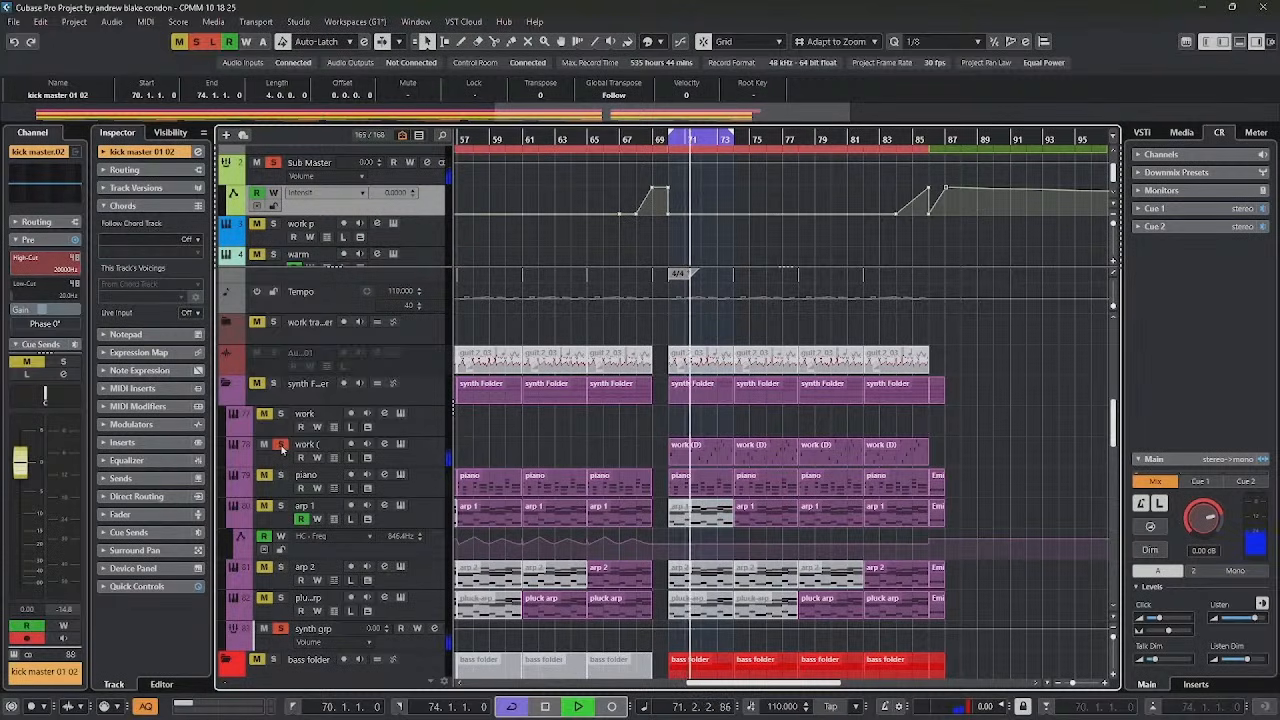
Step: Unmute one hal Folder part per four bars: Blue Keys 01 at bar 70, Dance Runner at 74, Blue Marbles at 78 and Brassy Saws at 82
right_click(624, 438)
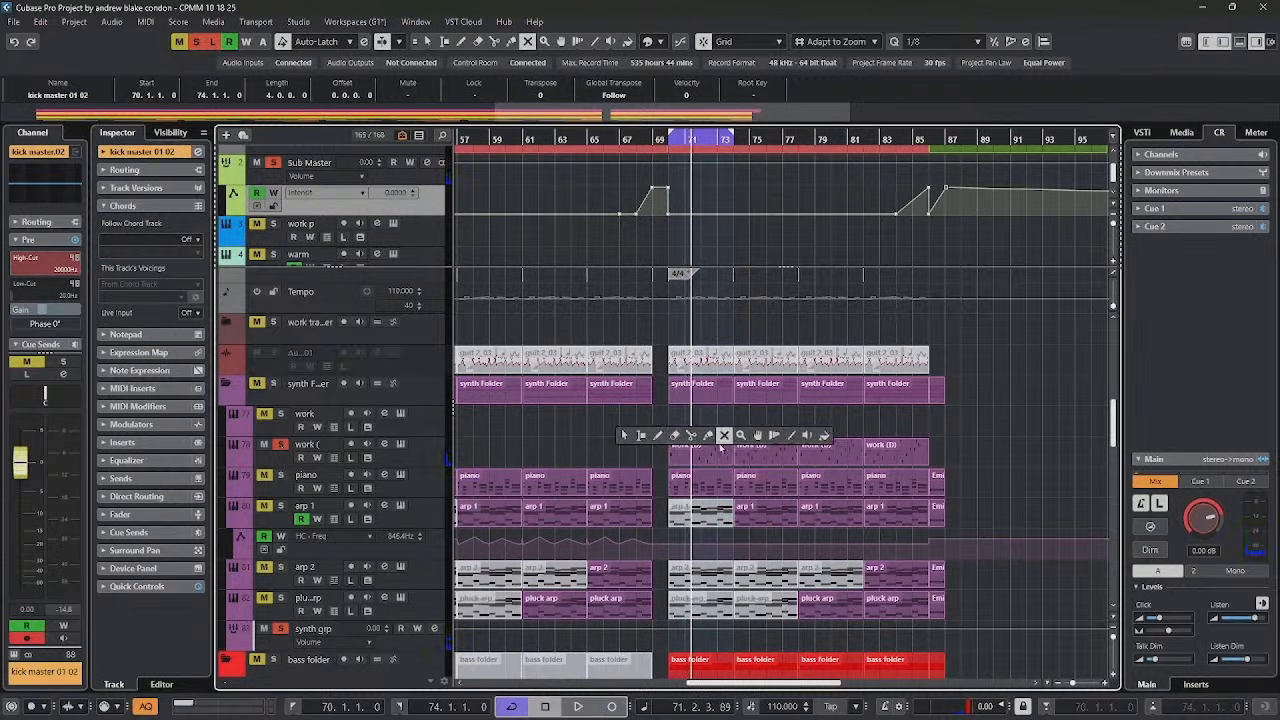
left_click(724, 435)
scroll(900, 480, "down", 10)
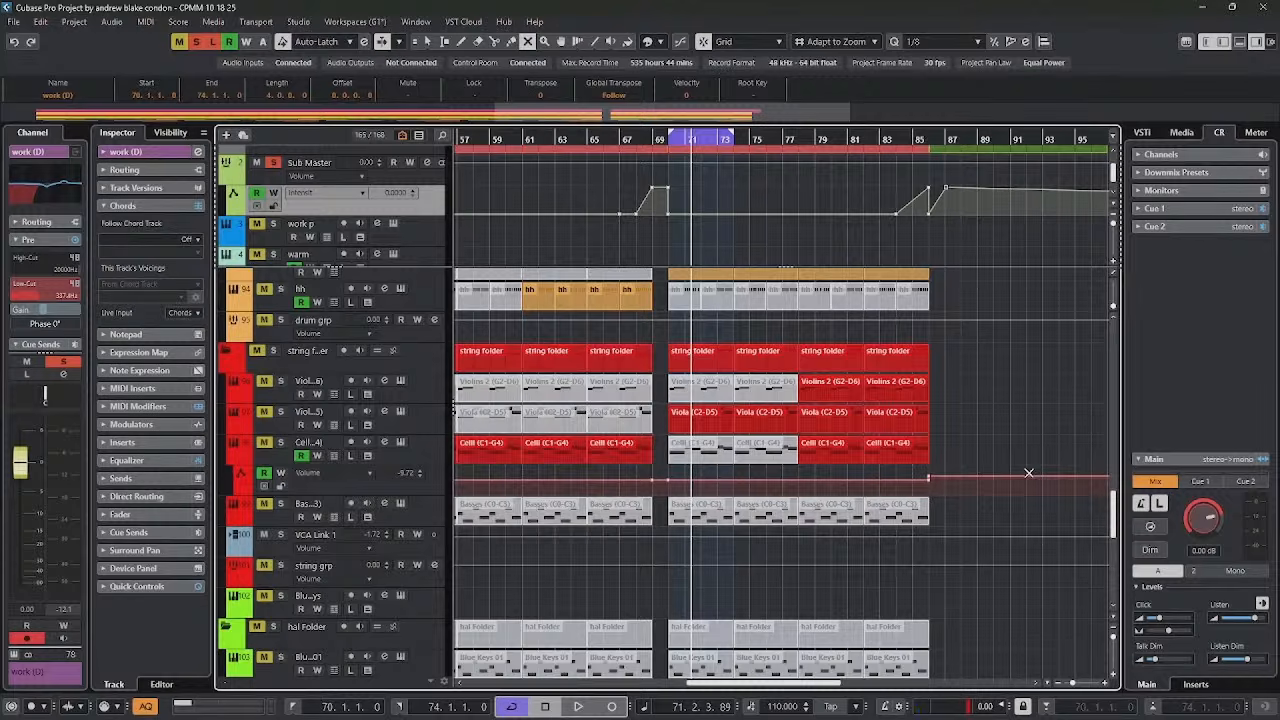
scroll(1028, 472, "down", 3)
scroll(1028, 472, "down", 6)
left_click(706, 418)
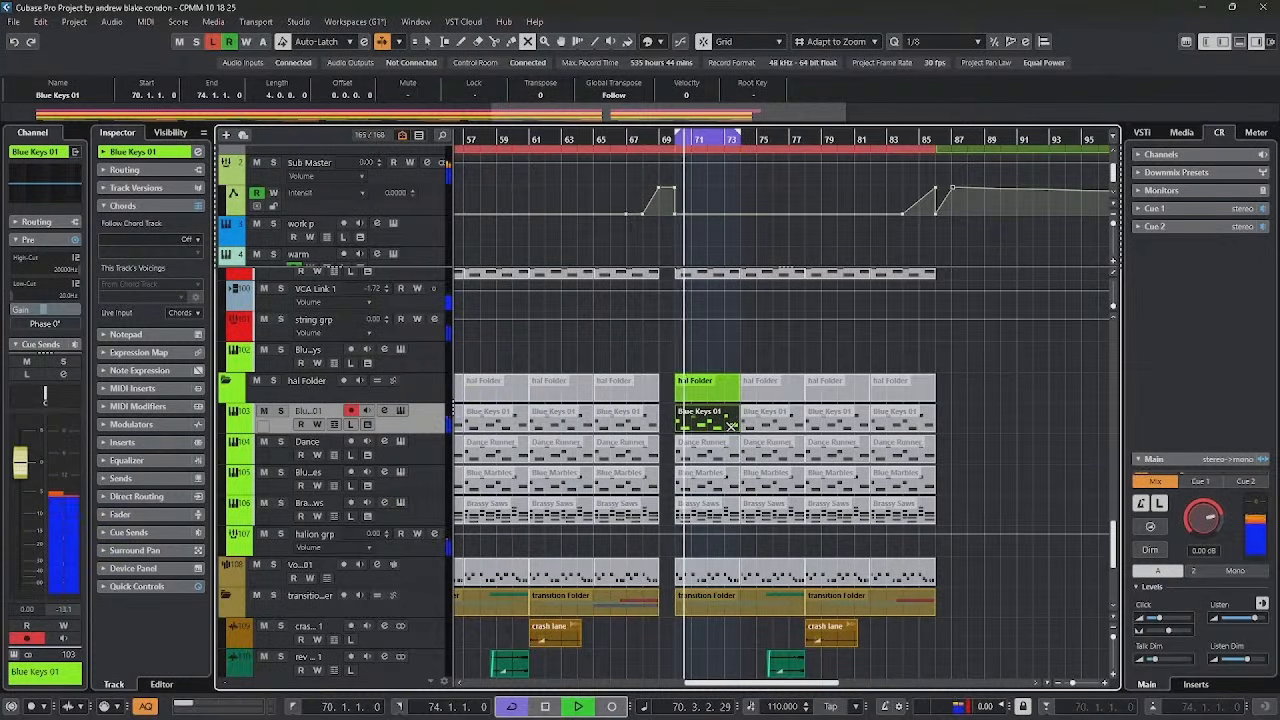
left_click(774, 450)
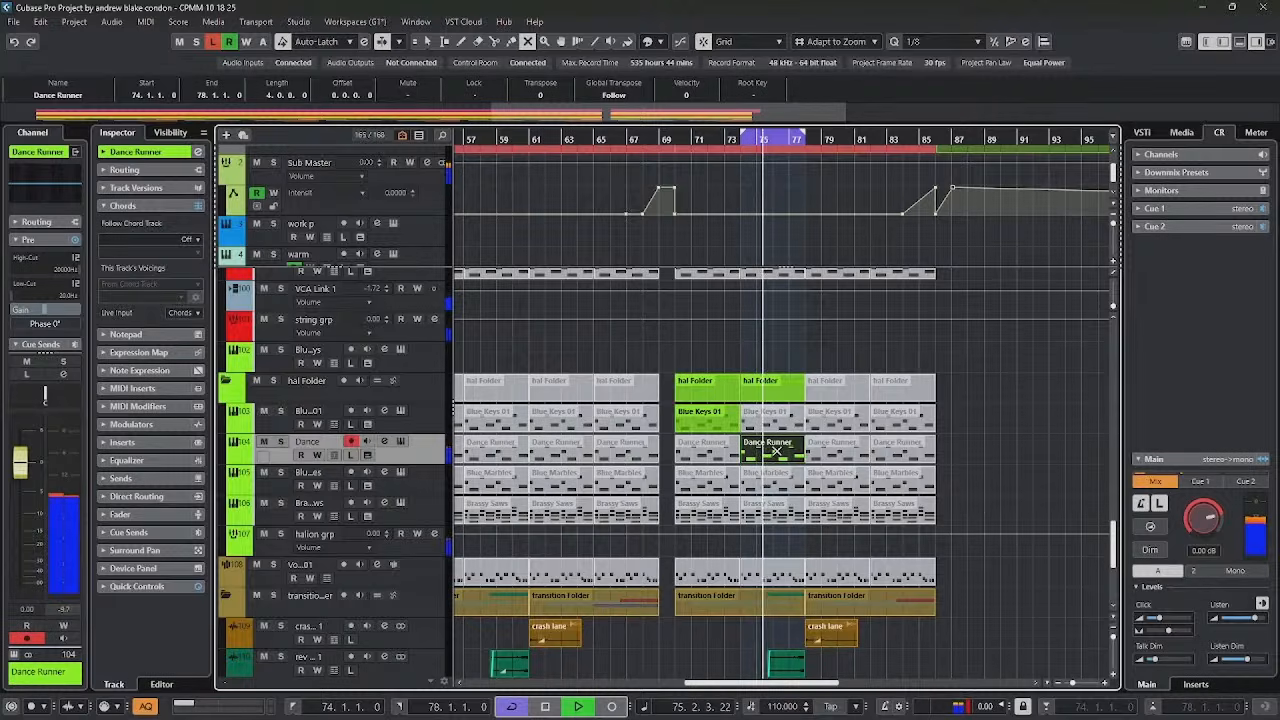
left_click(831, 480)
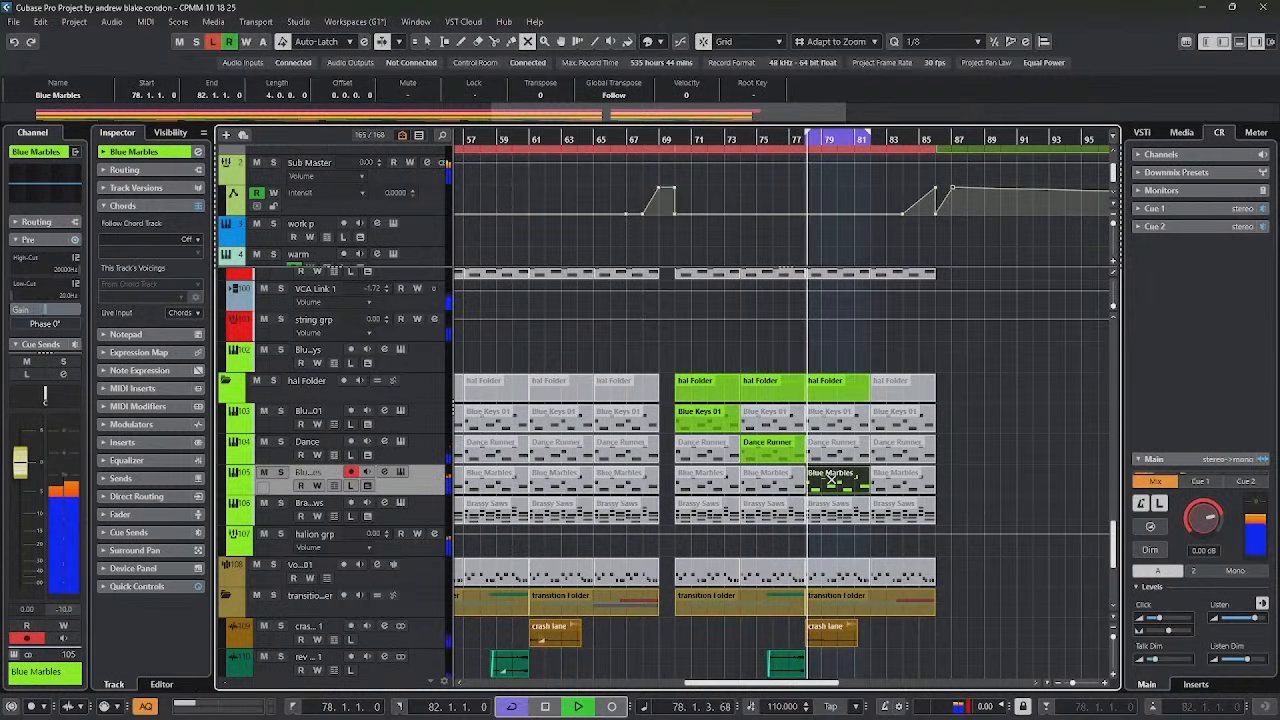
left_click(897, 514)
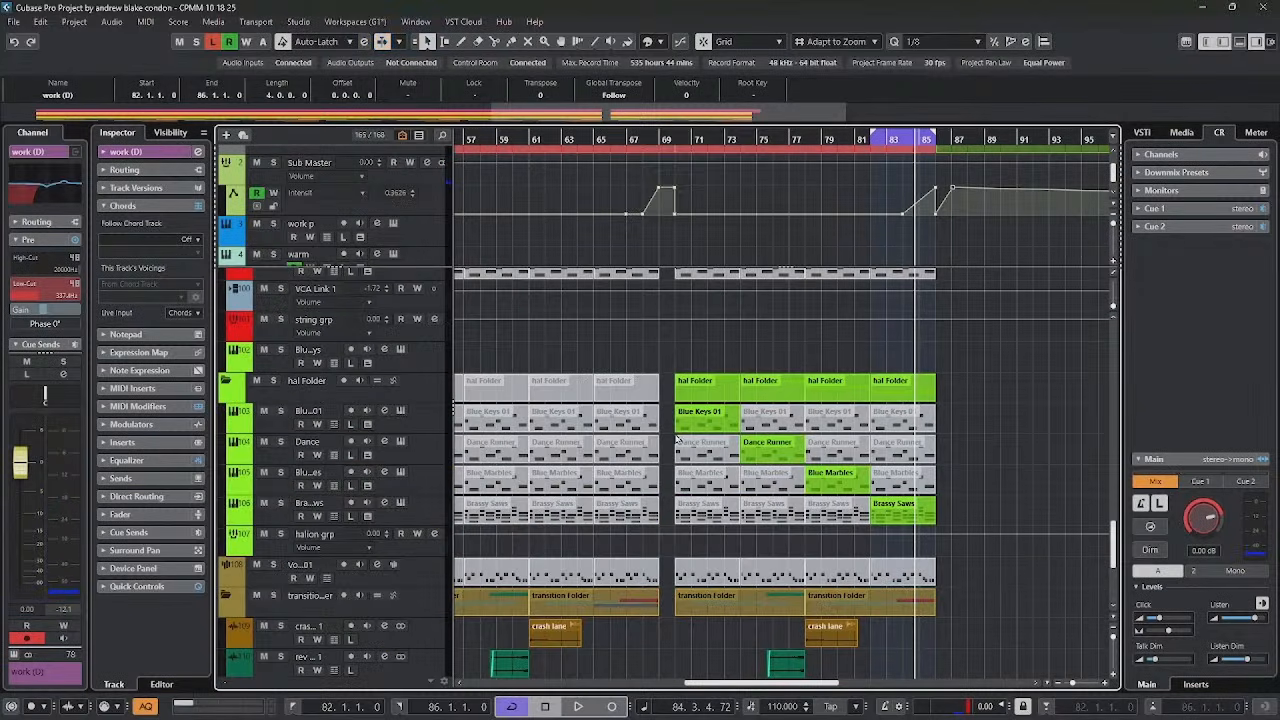
Step: Shape the Blue Keys 01 equalizer, and on Dance Runner dip the low mids and boost 6.9 dB at 5.62 kHz
left_click(718, 428)
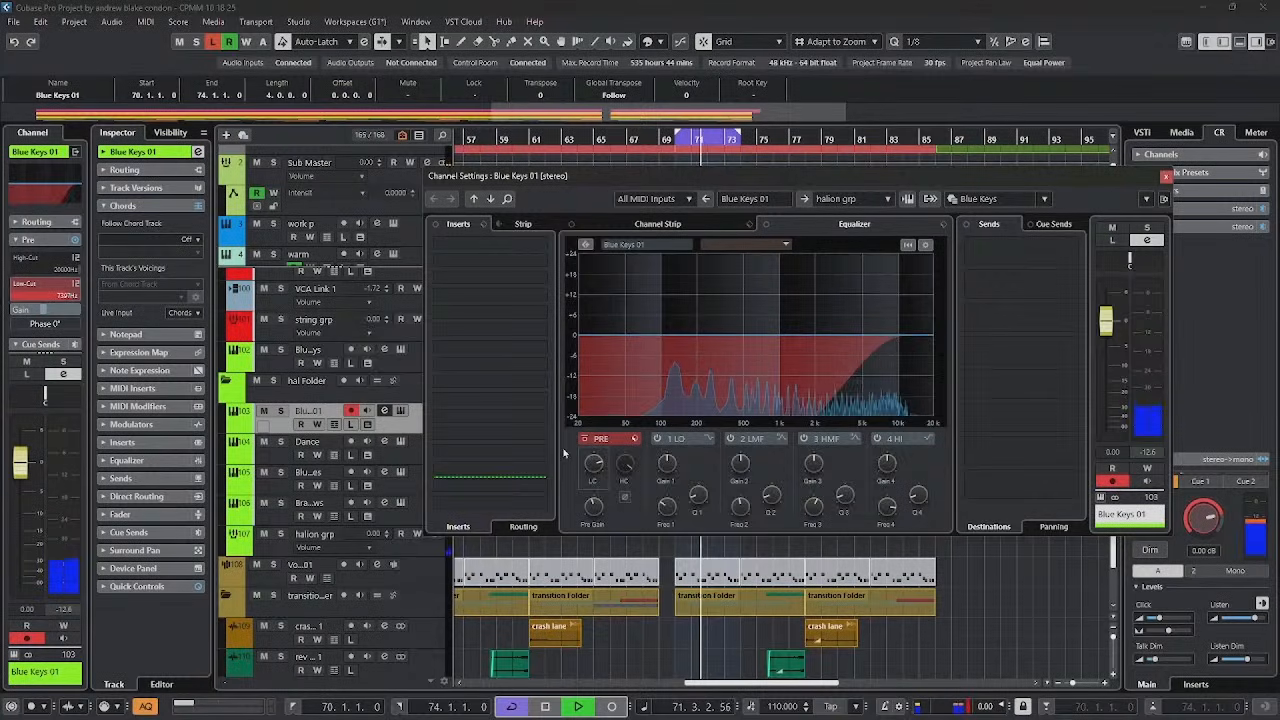
left_click_drag(742, 335, 858, 328)
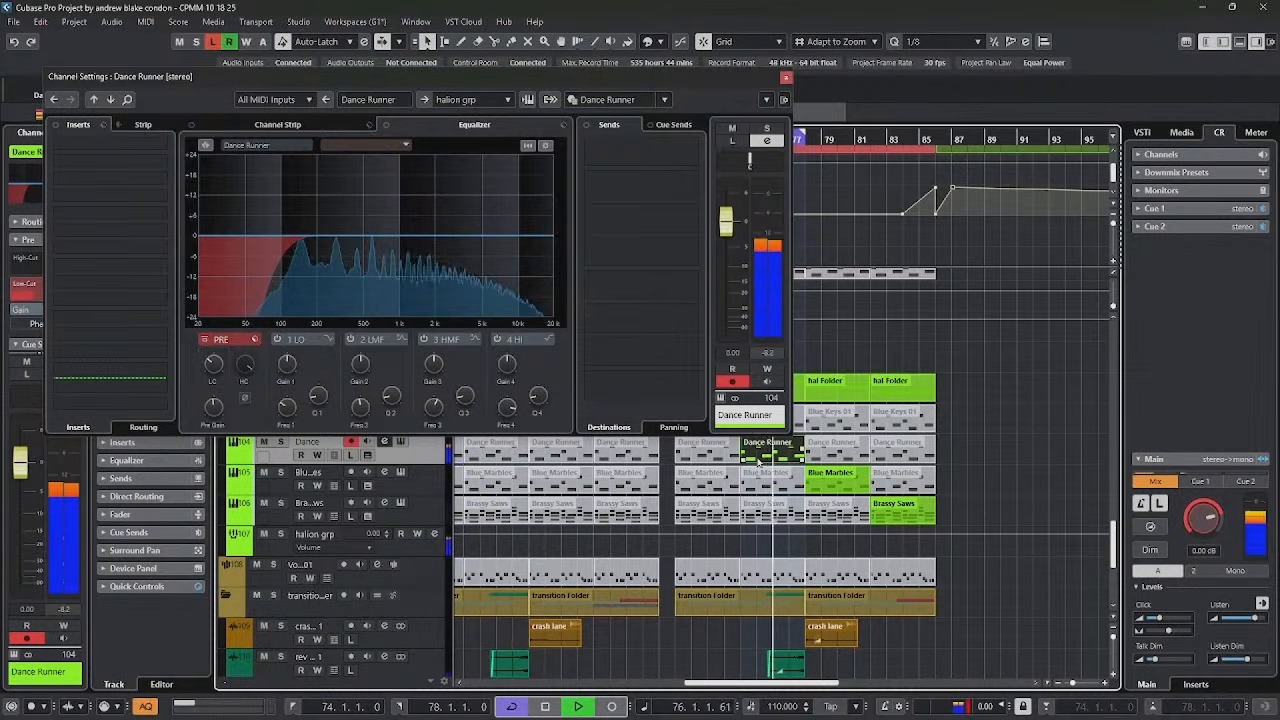
left_click_drag(340, 237, 490, 217)
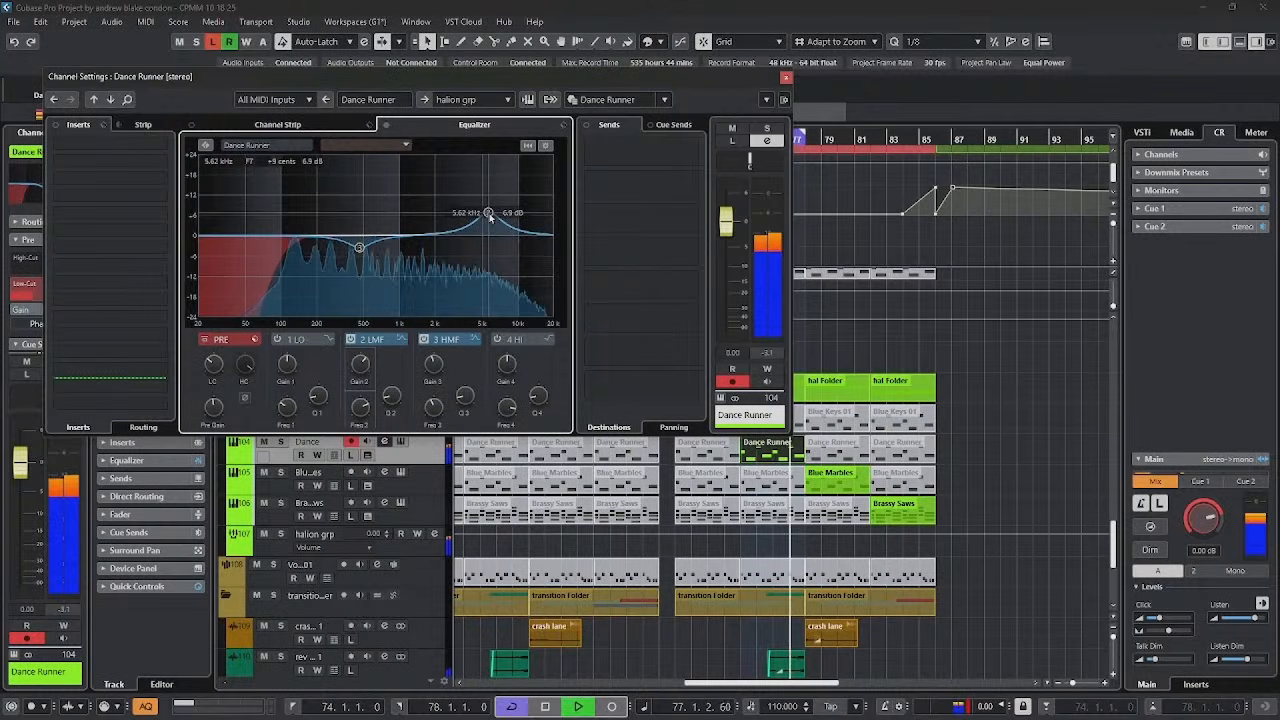
Step: Add a midrange boost to the Blue Marbles channel's equalizer
key("Down")
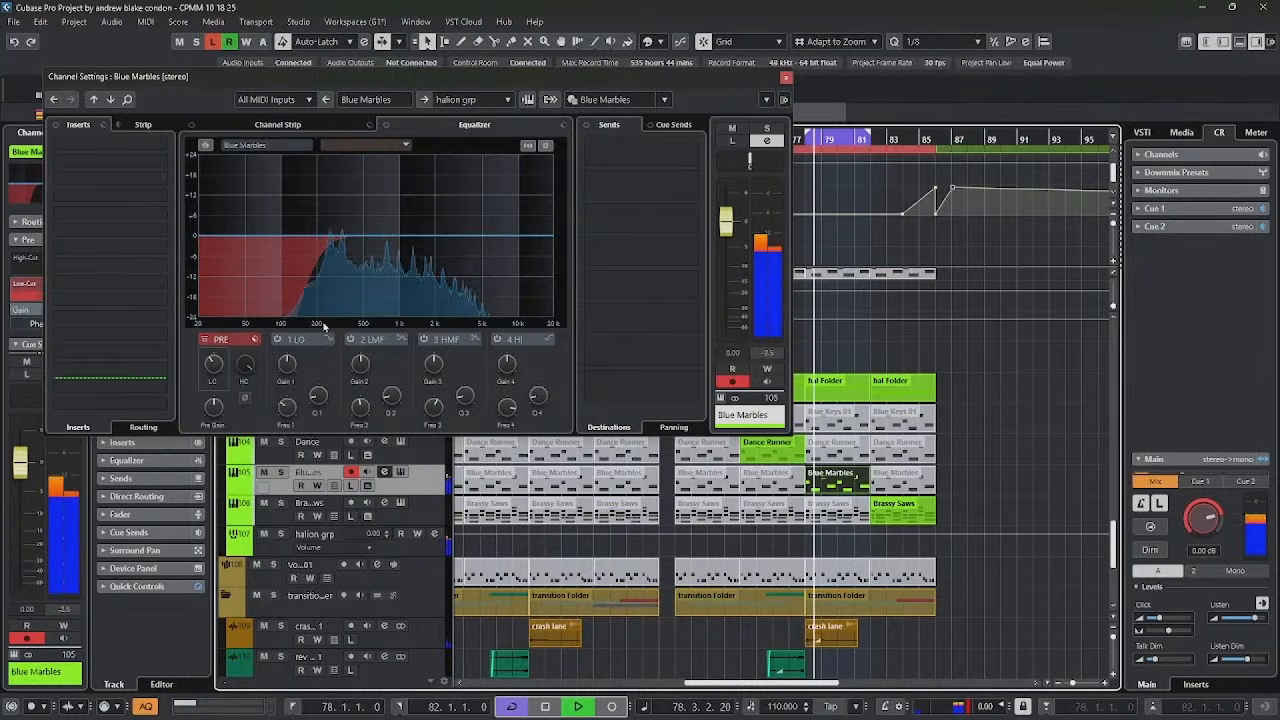
left_click(399, 193)
left_click_drag(398, 195, 432, 219)
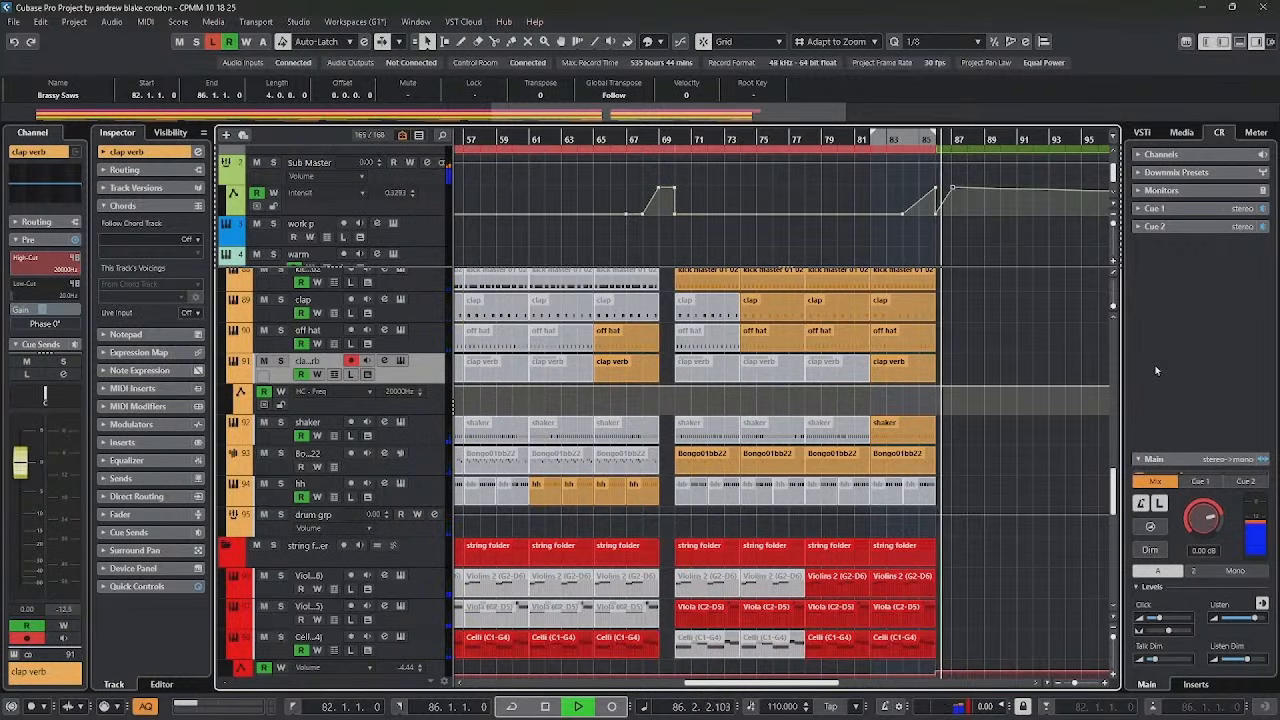
Step: Insert one bar of silence between bars 86 and 87, before the ending, and play the transition
key("space")
left_click(933, 140)
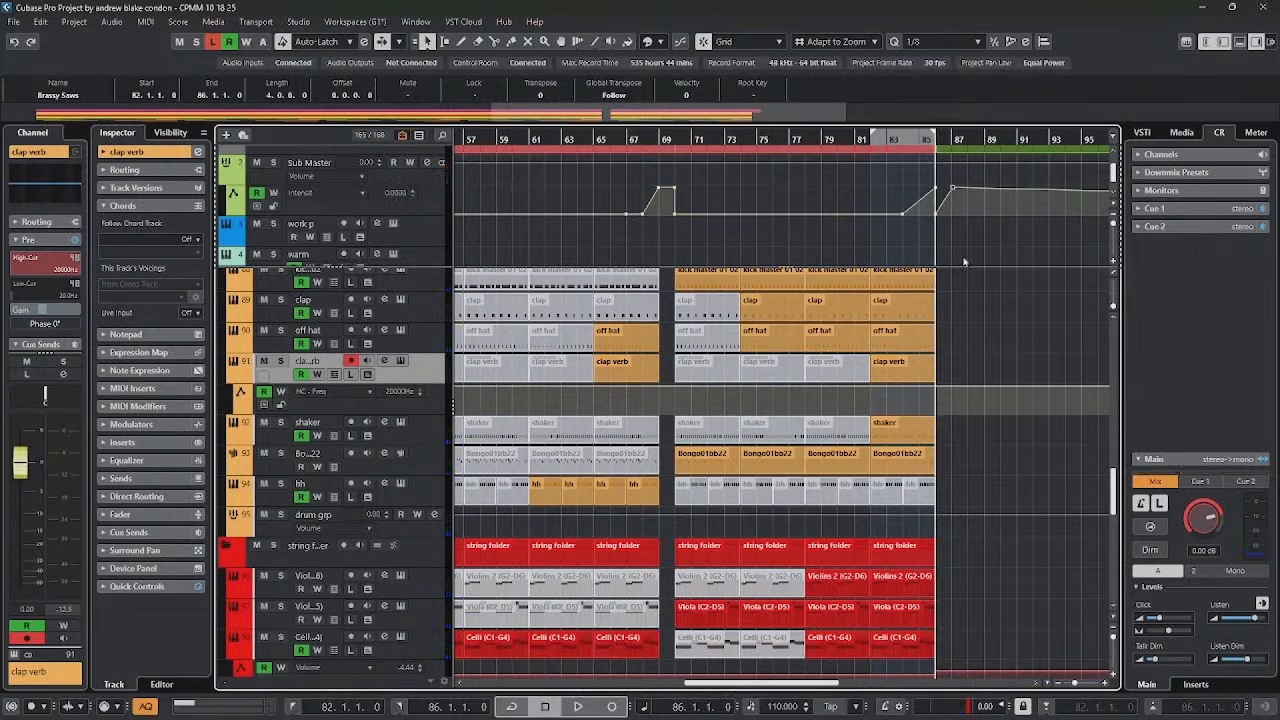
key("h")
key("h")
key("h")
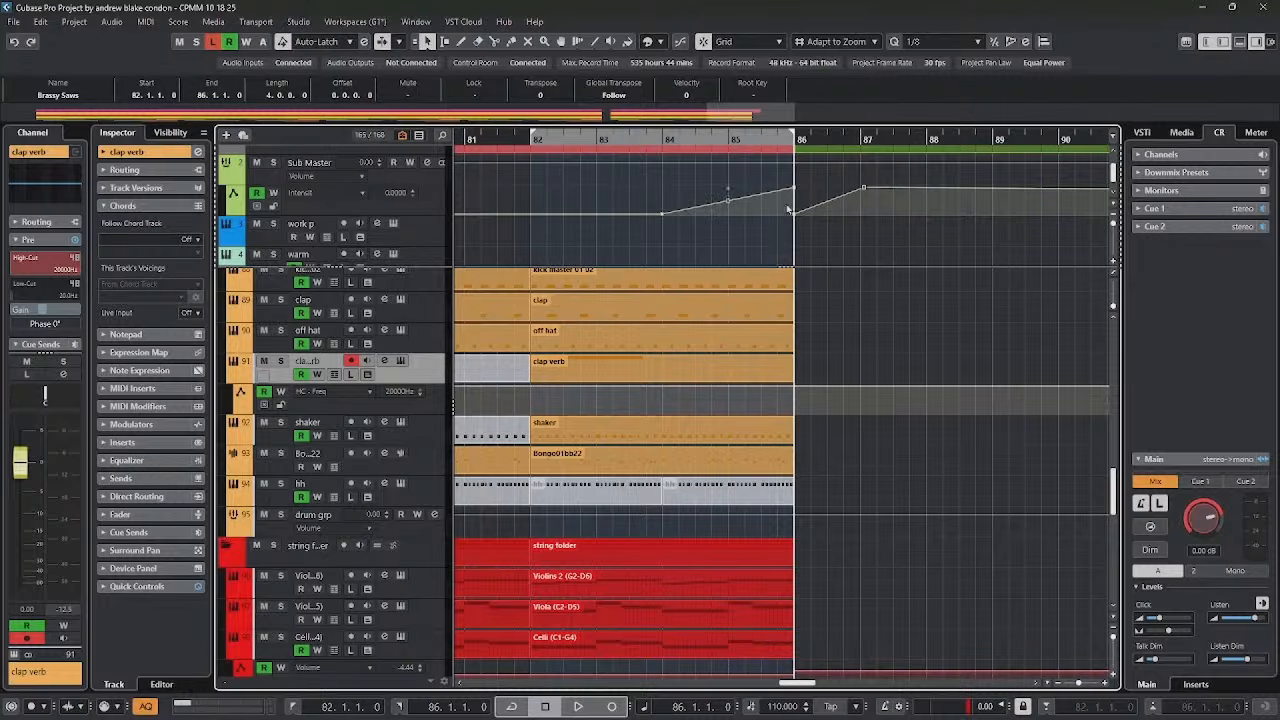
left_click_drag(798, 136, 825, 138)
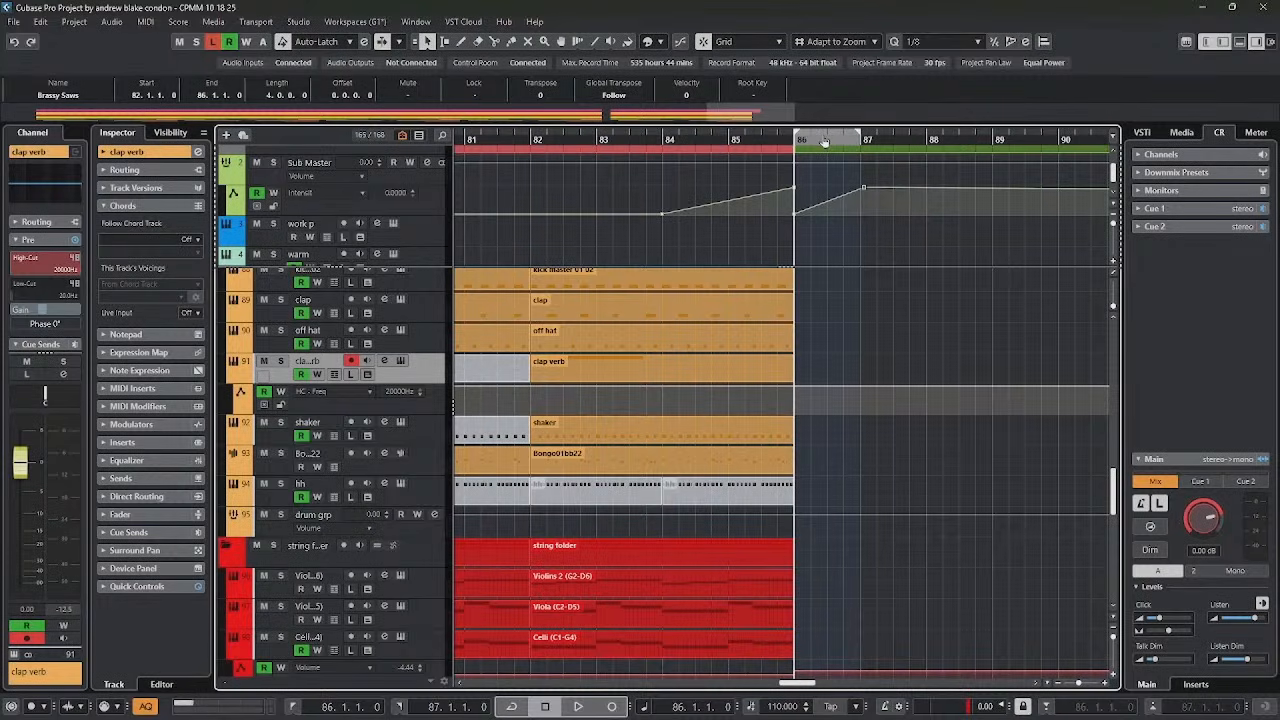
key("space")
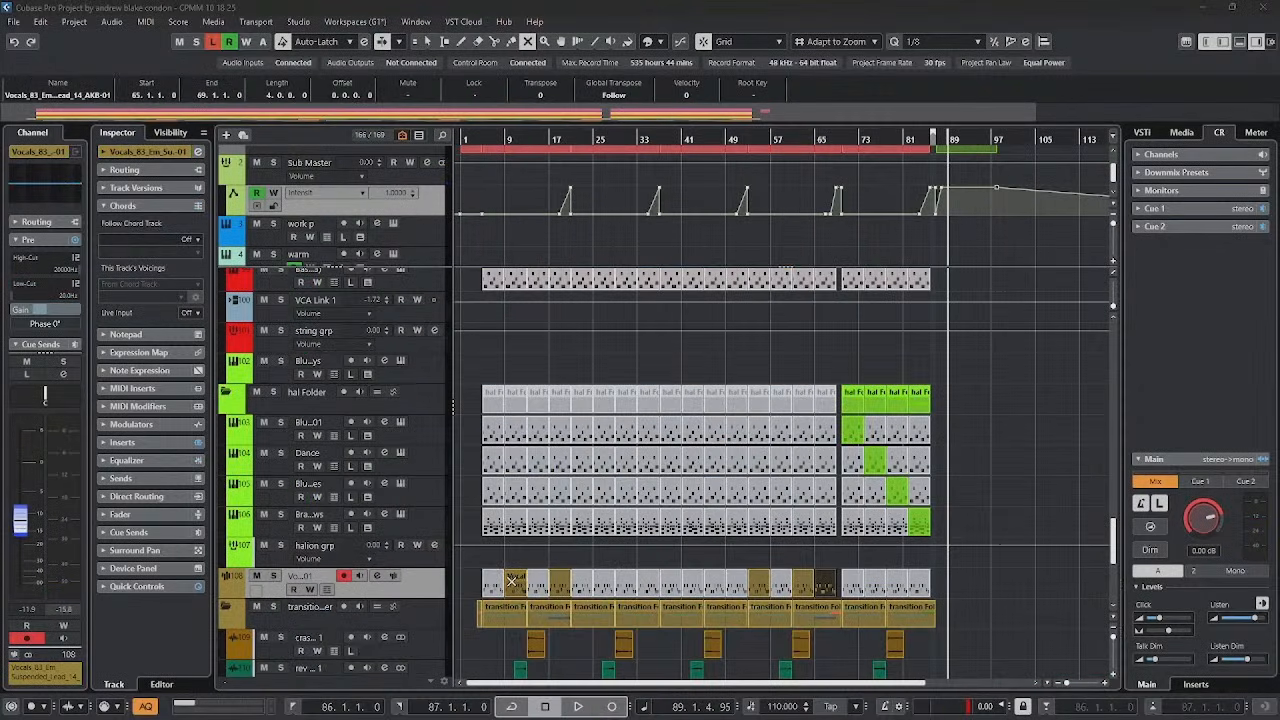
Step: Play the early part of the arrangement to check the unmuted vocal parts
left_click(493, 138)
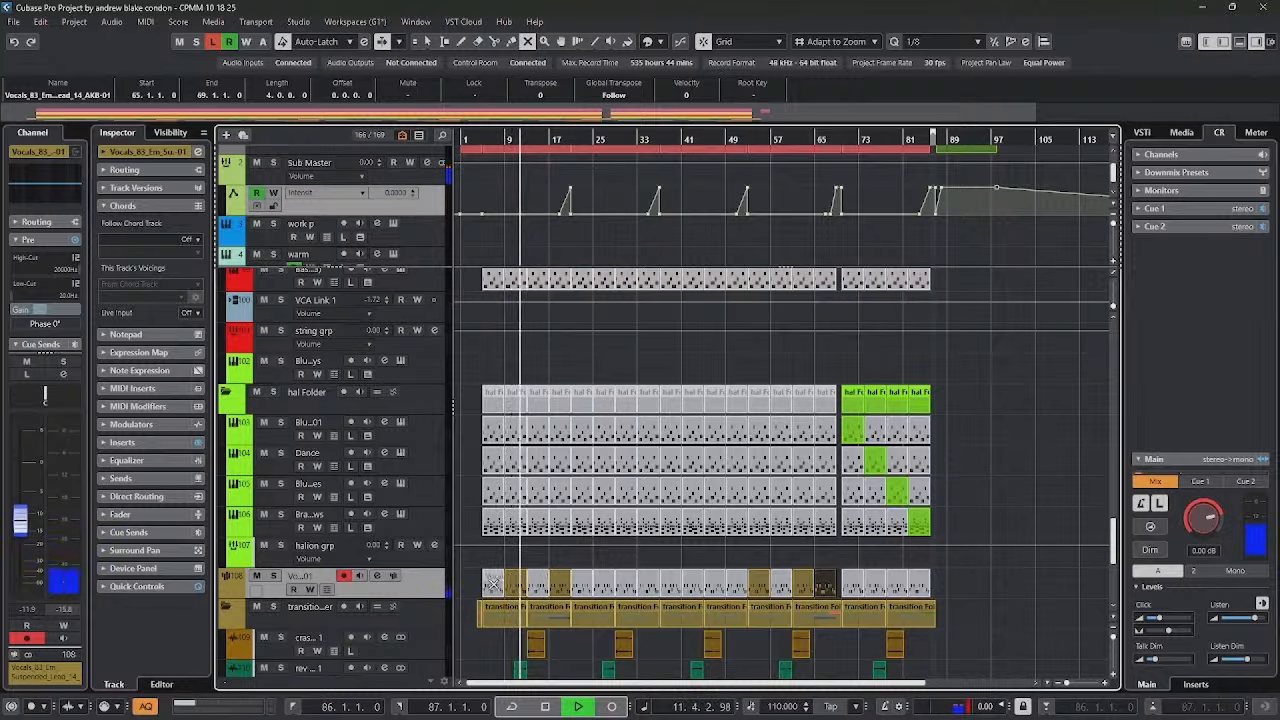
key("space")
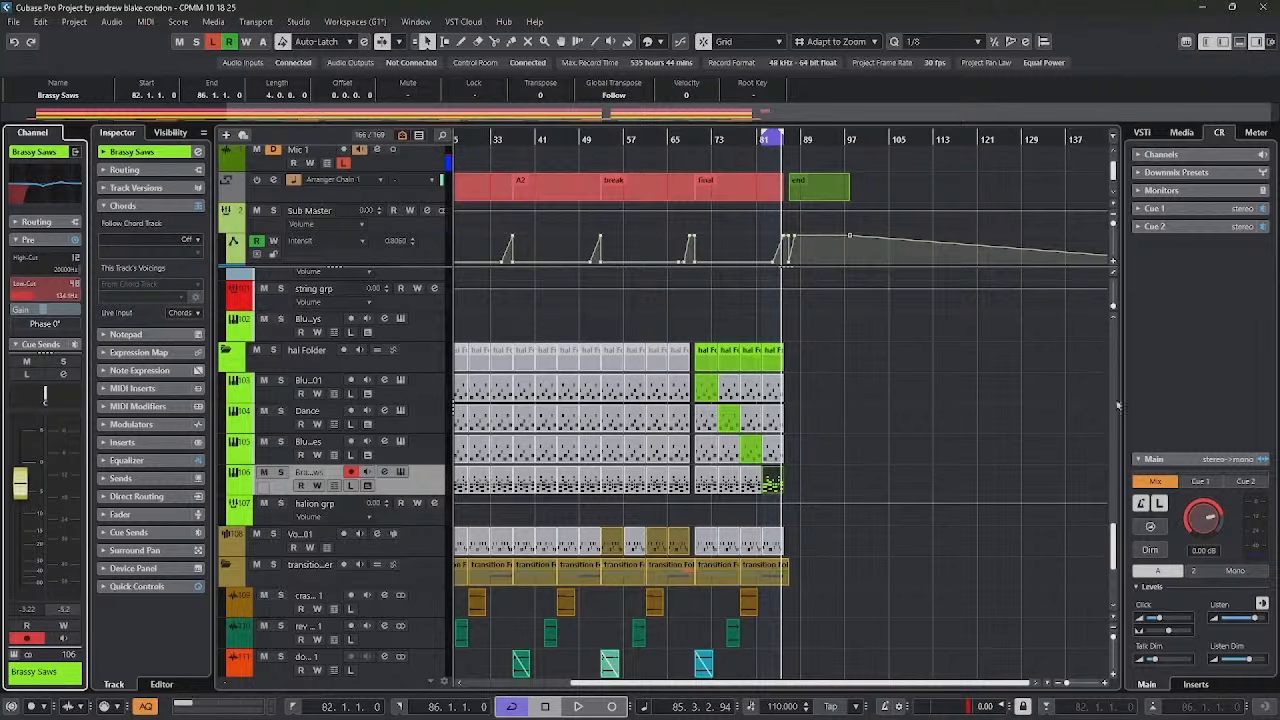
left_click(923, 420)
Step: Back up the project under the name Blue Skies, excluding video and making the backup the active project
left_click(14, 21)
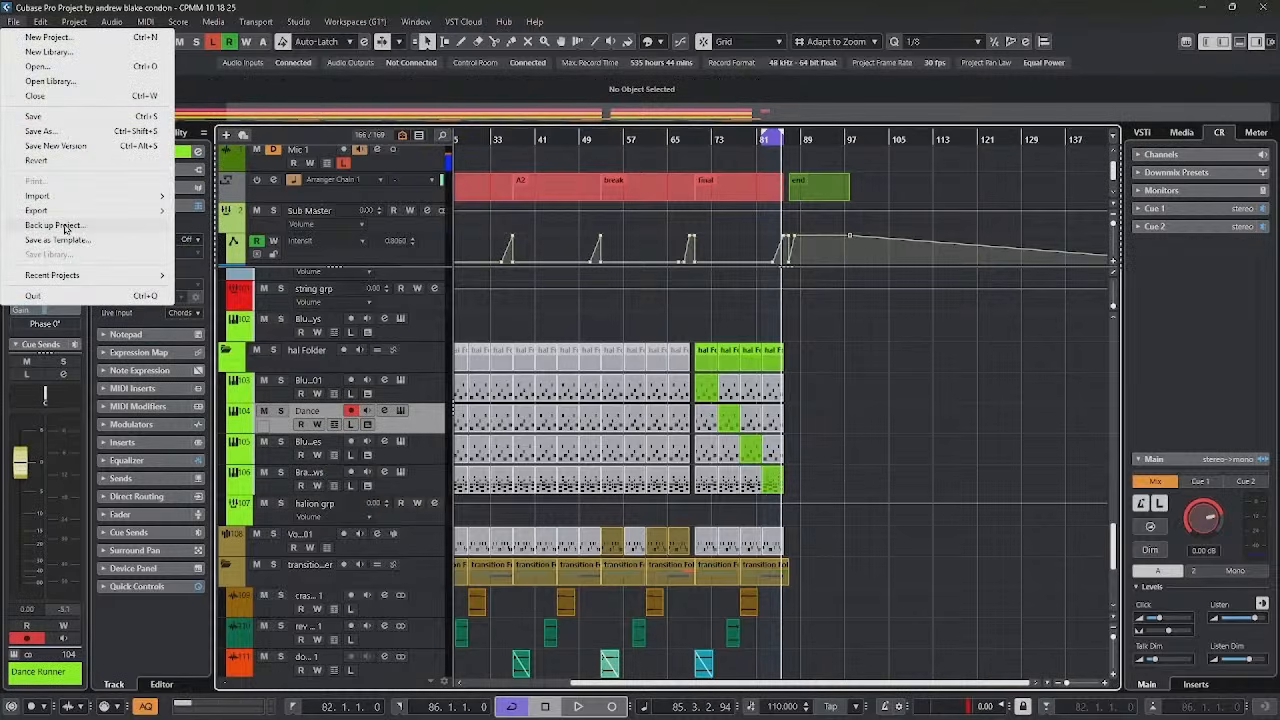
left_click(64, 225)
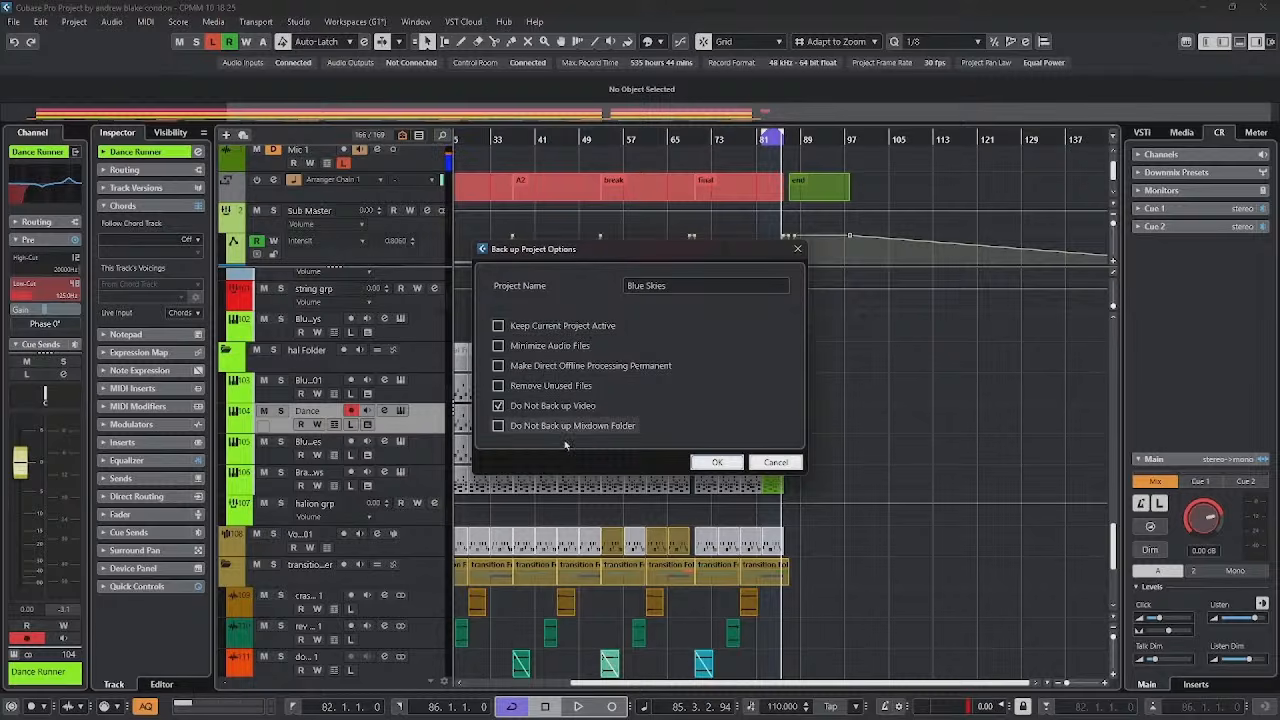
left_click(716, 463)
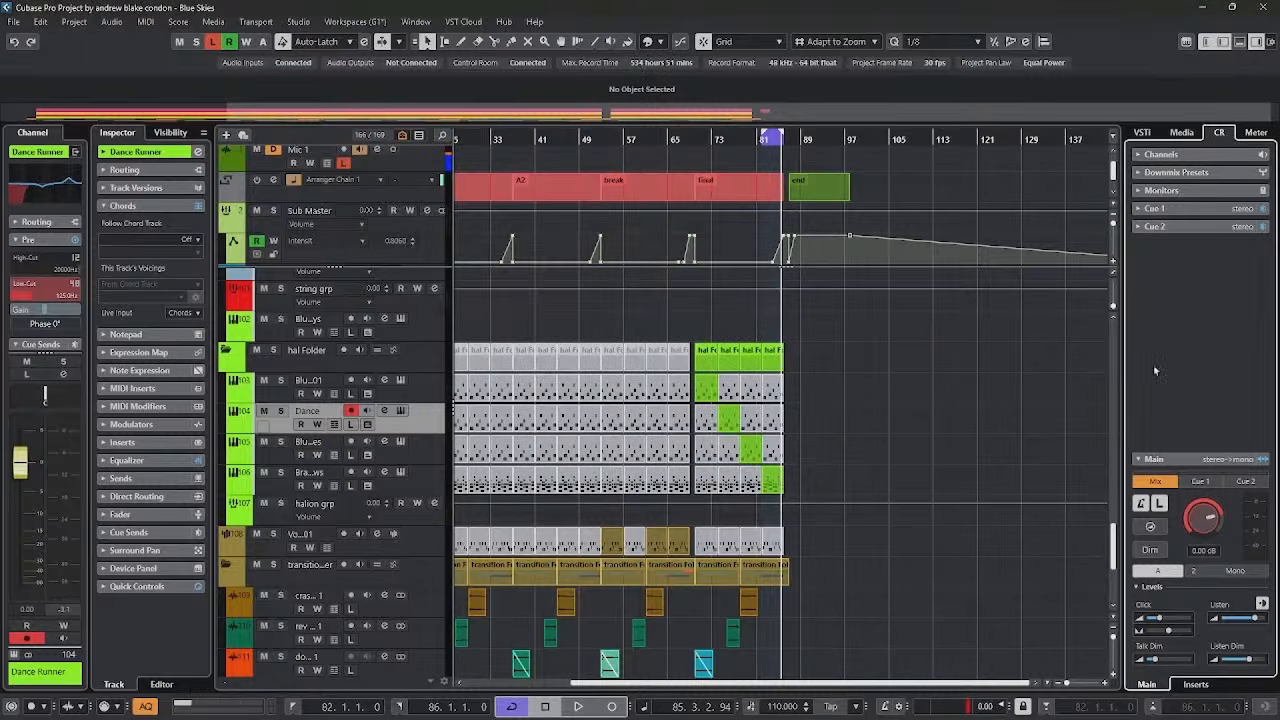
Step: Set up a Stereo Out mixdown from bar 1 to bar 98, named after the project and opening in WaveLab Pro after export
left_click(415, 196)
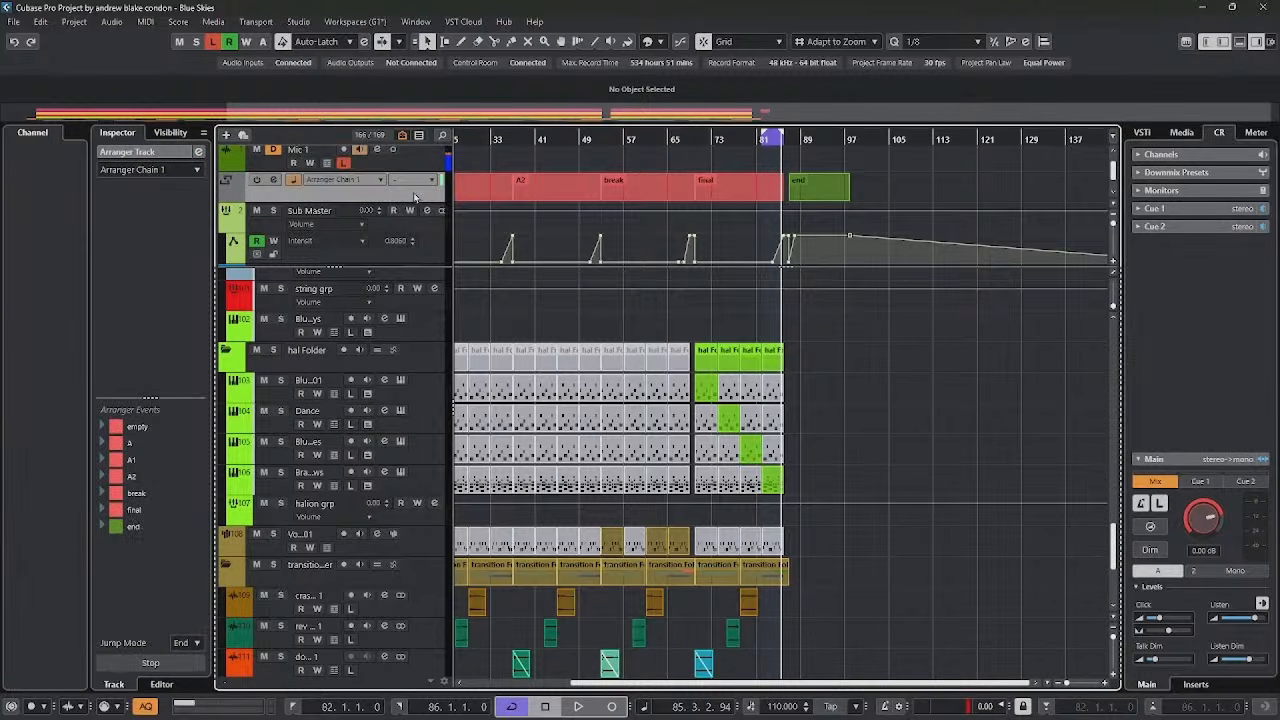
key("ctrl+a")
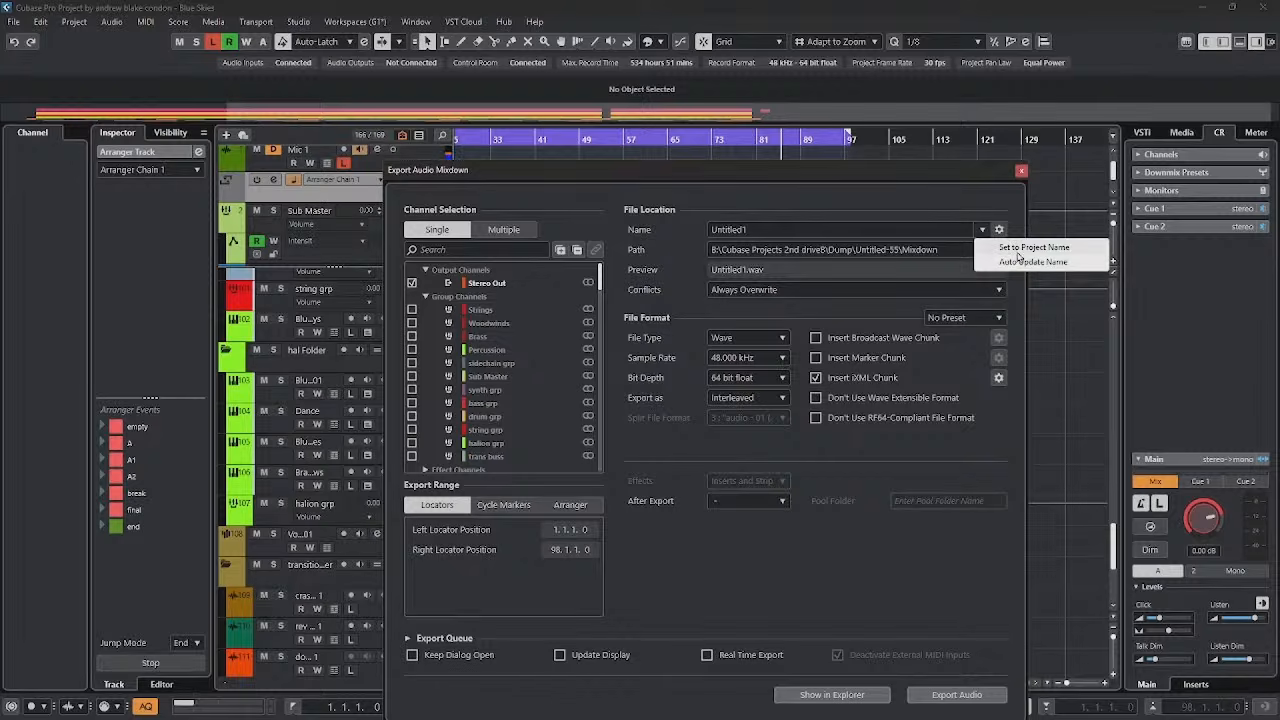
left_click(1034, 248)
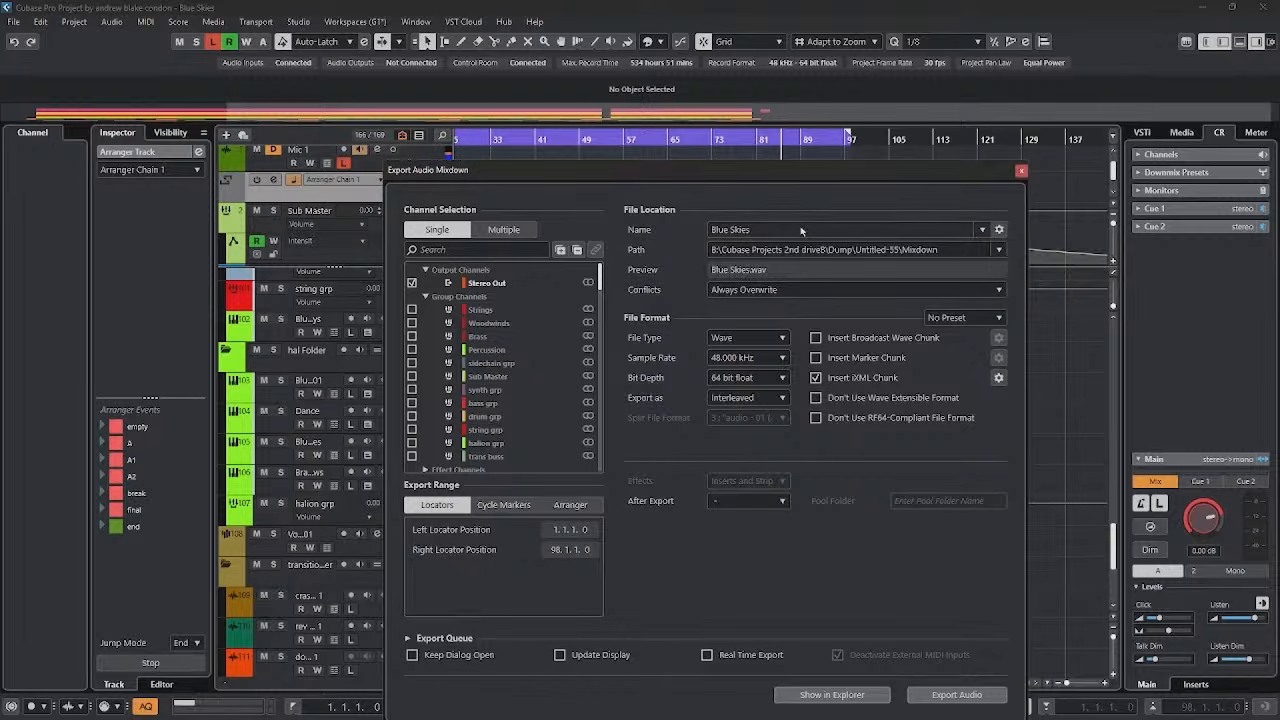
left_click(756, 504)
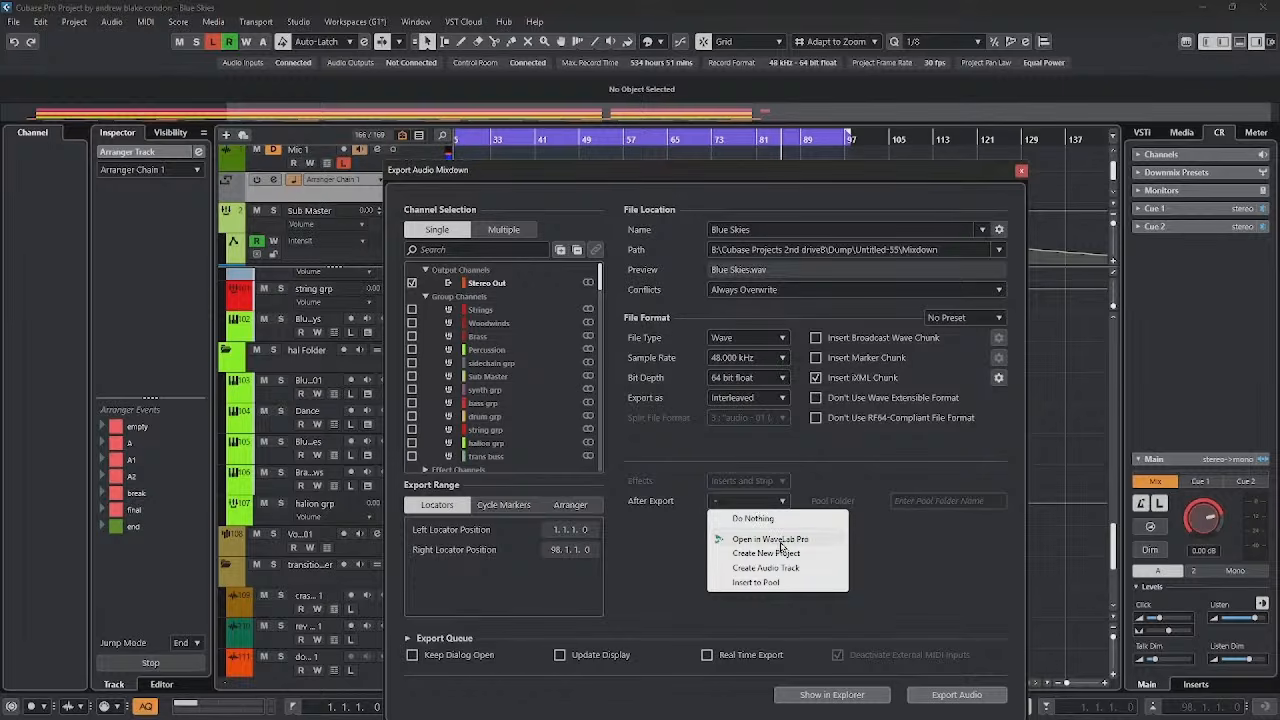
left_click(770, 539)
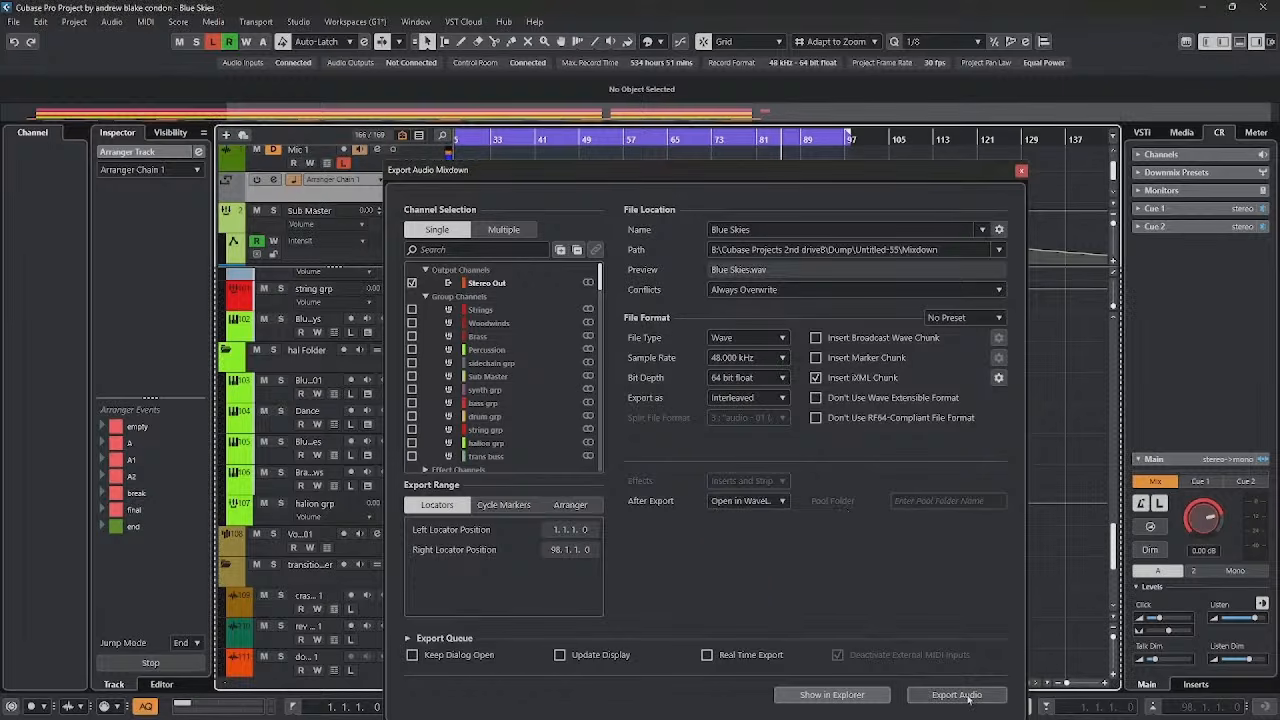
Step: Export the Blue Skies mixdown and examine its waveform in WaveLab Pro
left_click(956, 694)
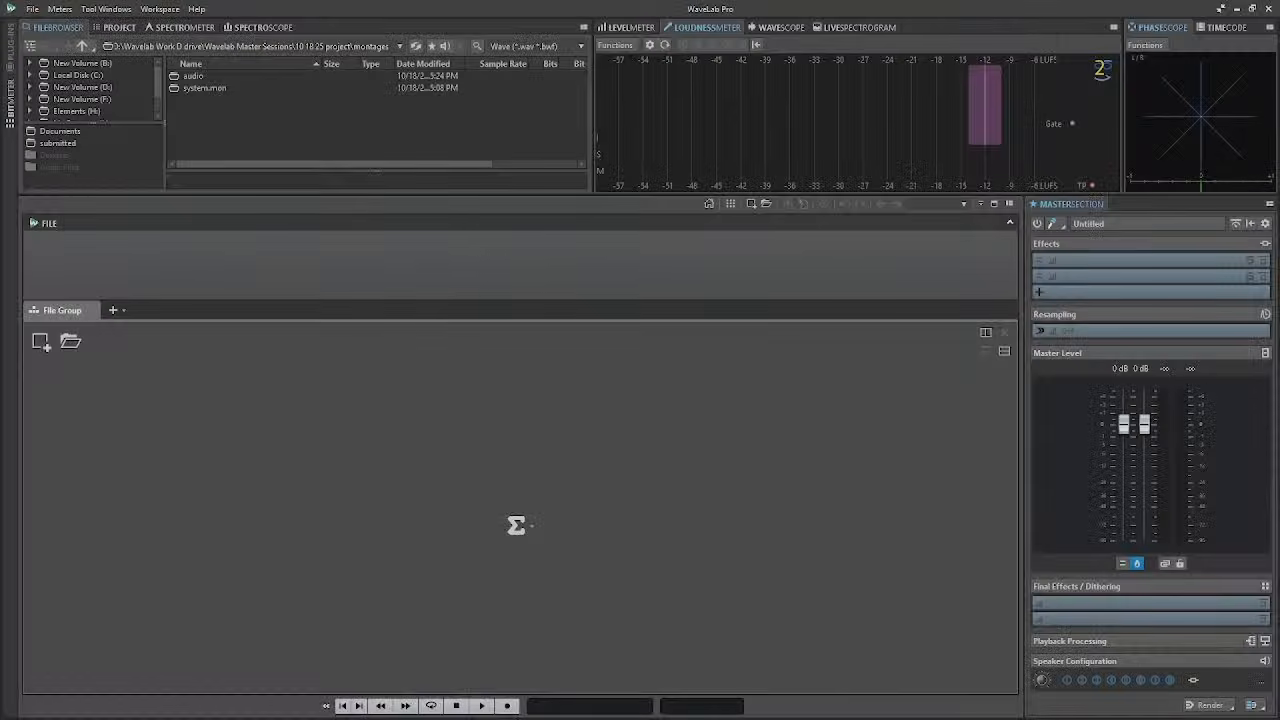
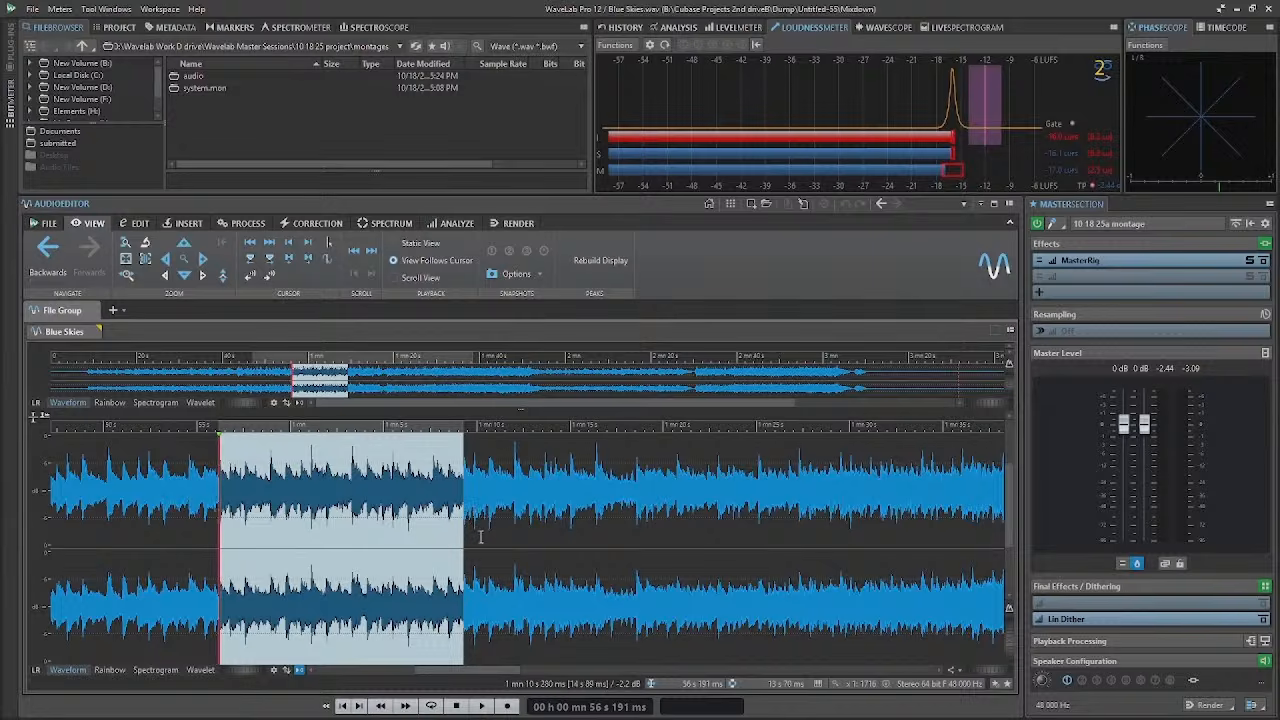
scroll(402, 551, "down", 3)
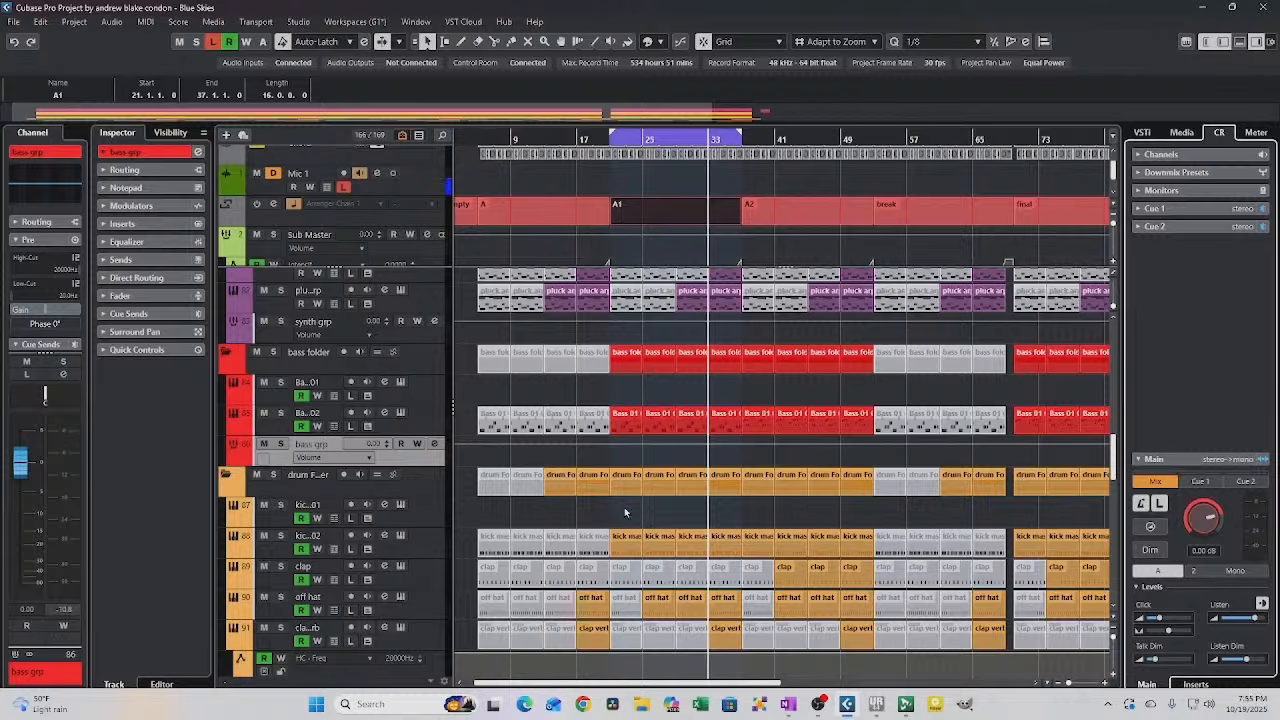
Step: Back in Cubase, open the channel settings of bass grp and enable the compressor in its channel strip
left_click(420, 461)
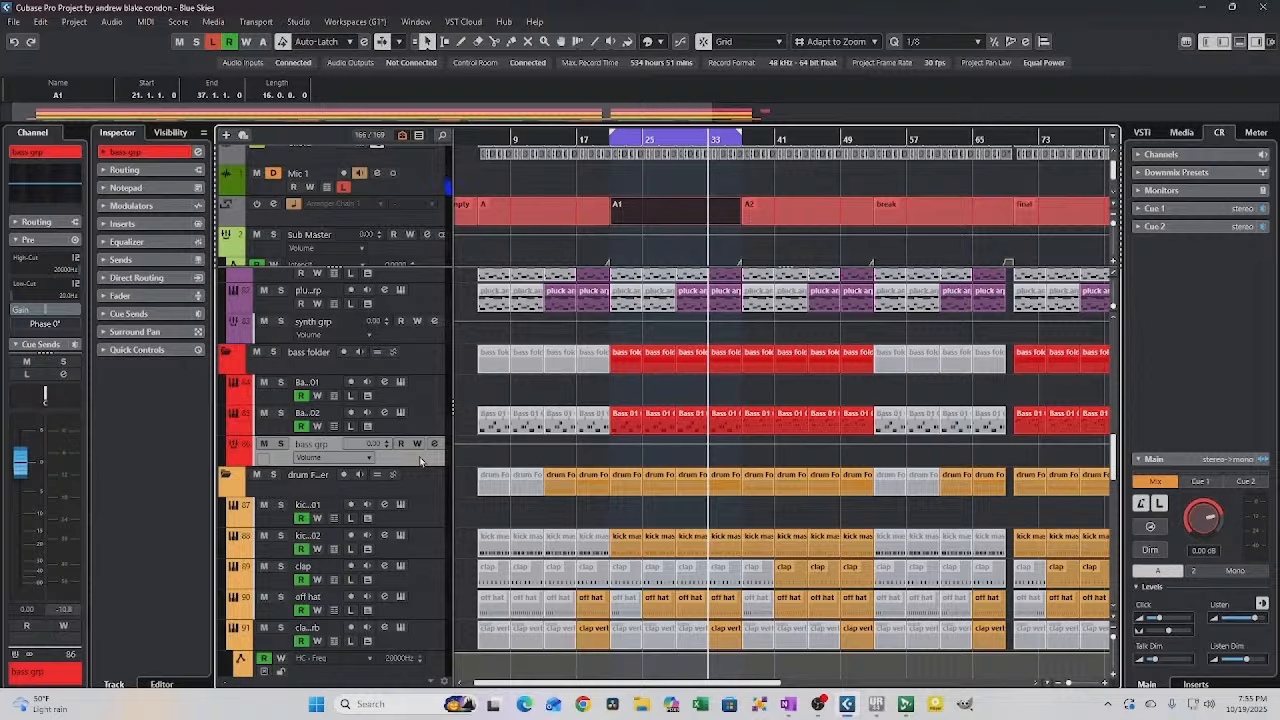
left_click(434, 443)
left_click_drag(264, 77, 611, 243)
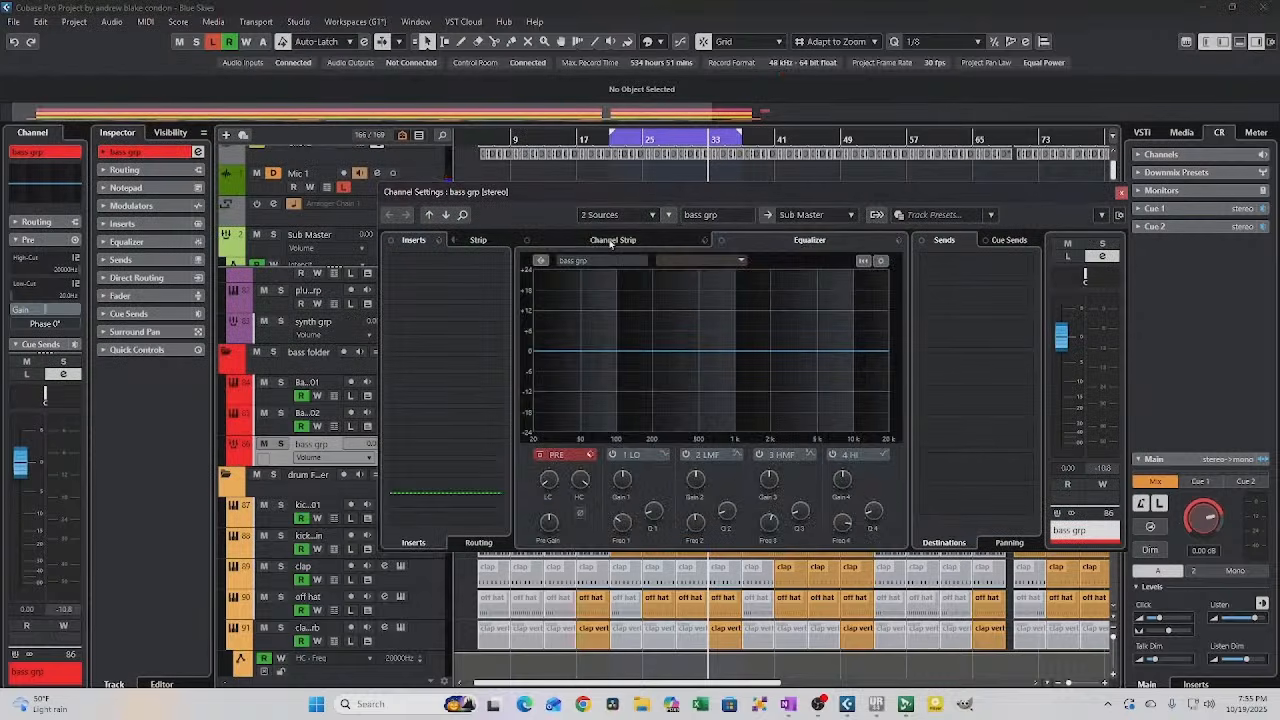
left_click(611, 241)
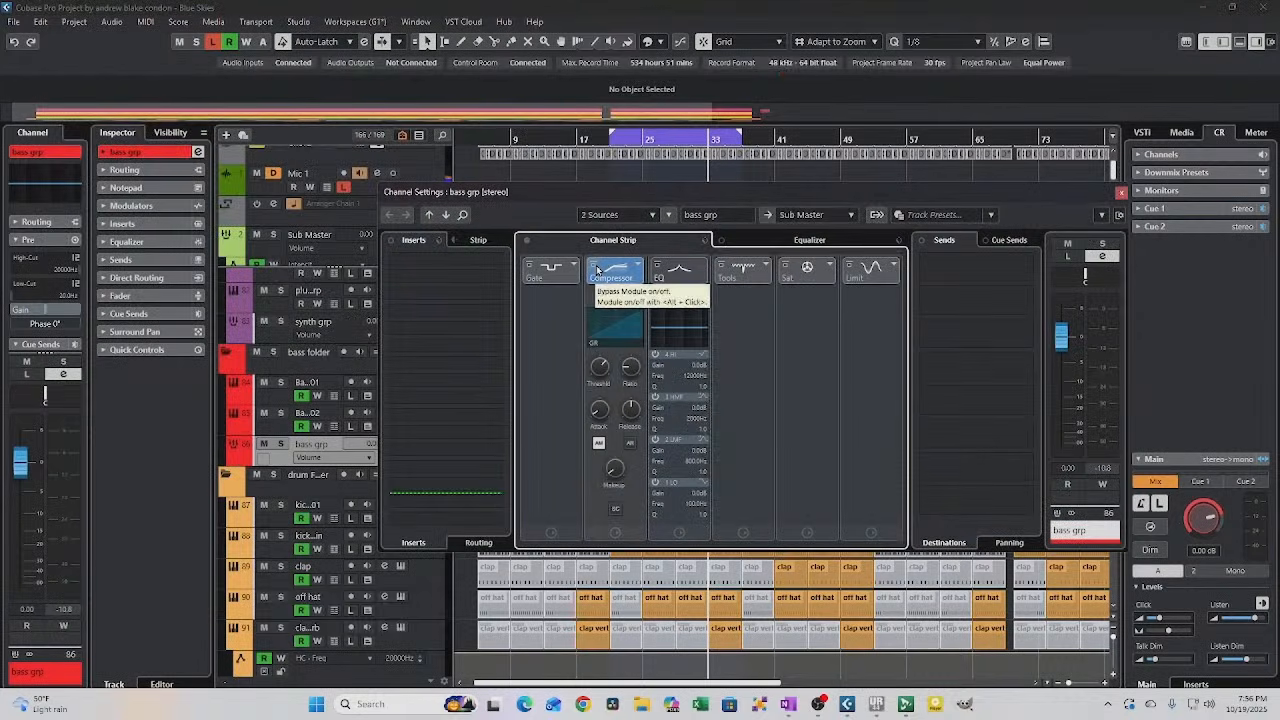
left_click(614, 296)
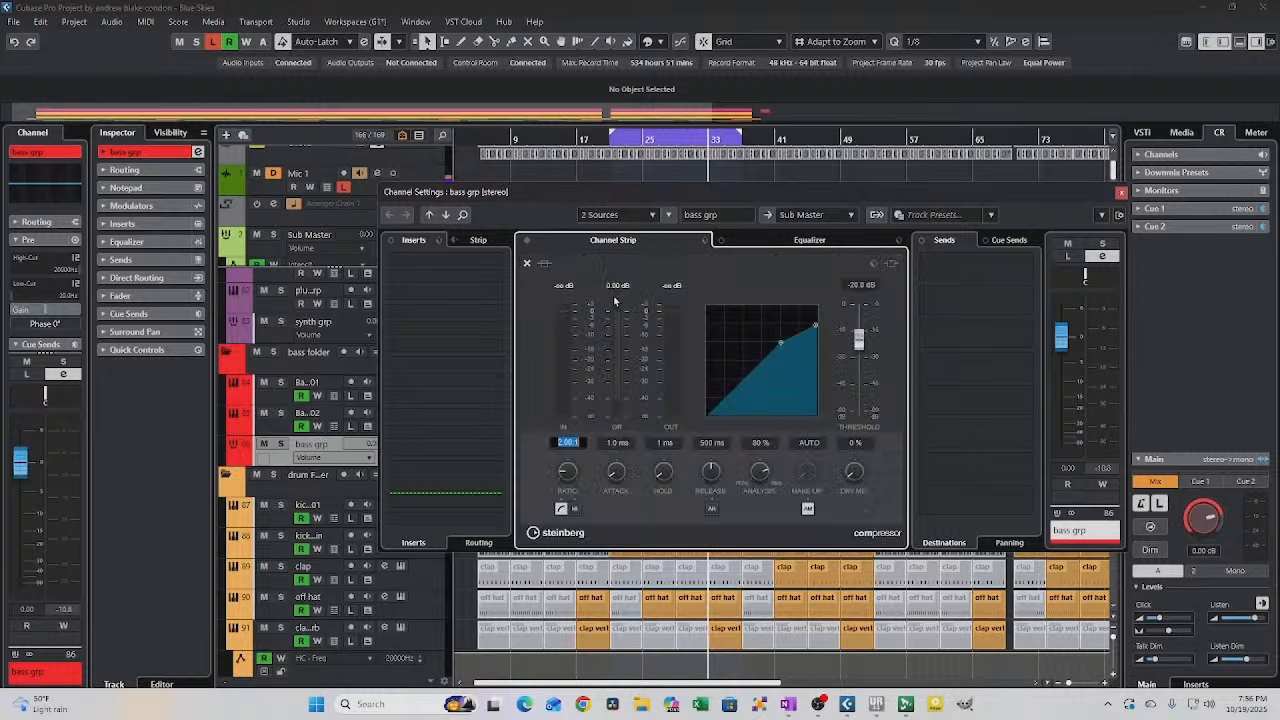
Step: Activate side-chaining on the bass group's compressor and add the kick track as its side-chain source
left_click(891, 265, "alt")
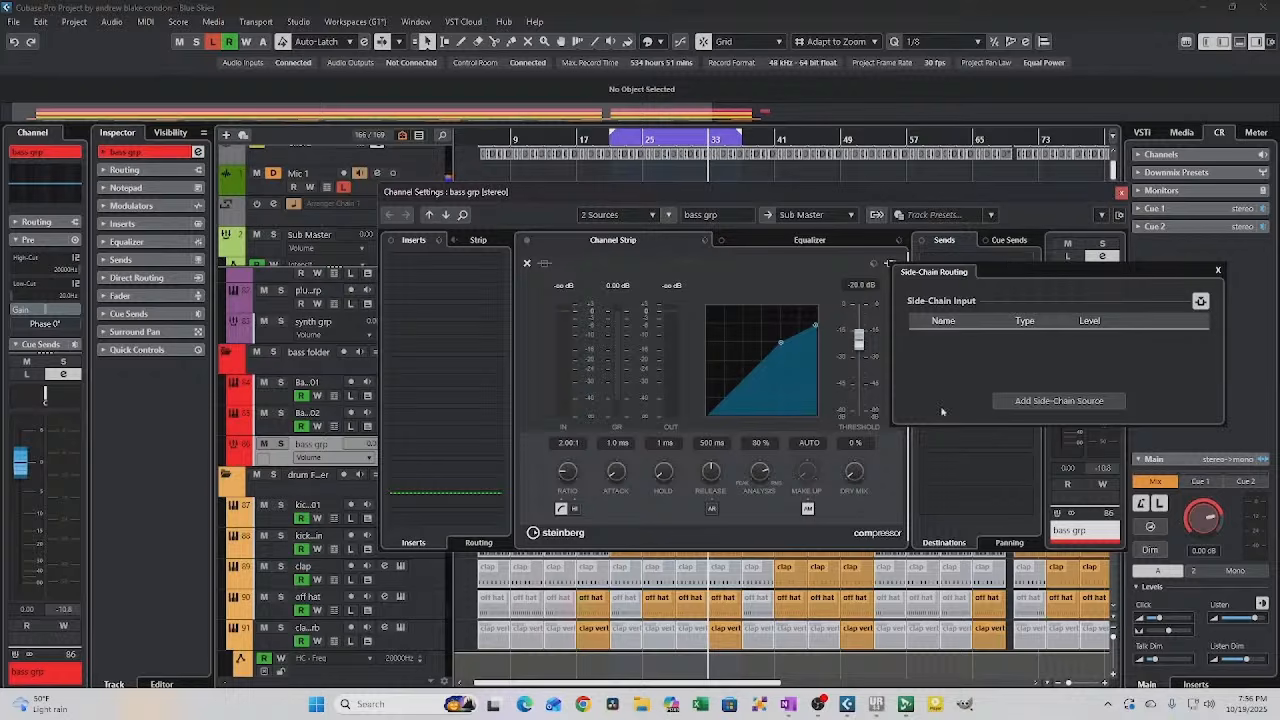
left_click(1045, 401)
scroll(1105, 512, "down", 6)
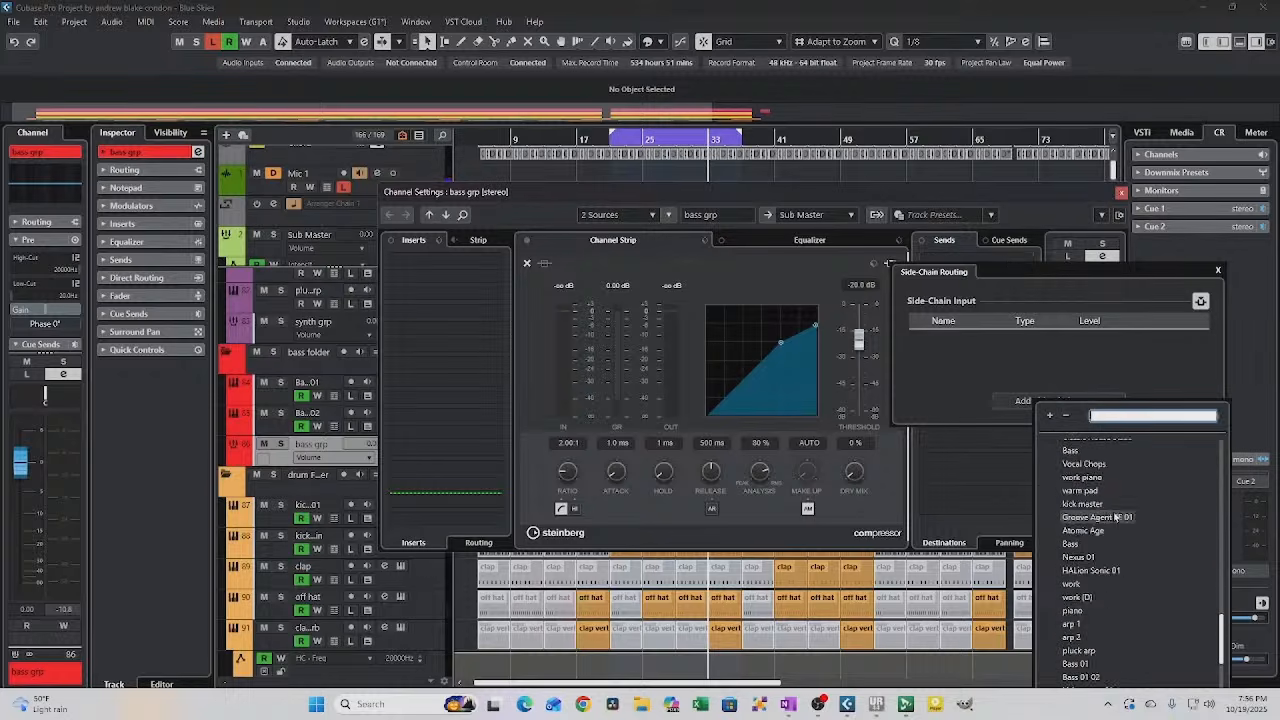
type("kick")
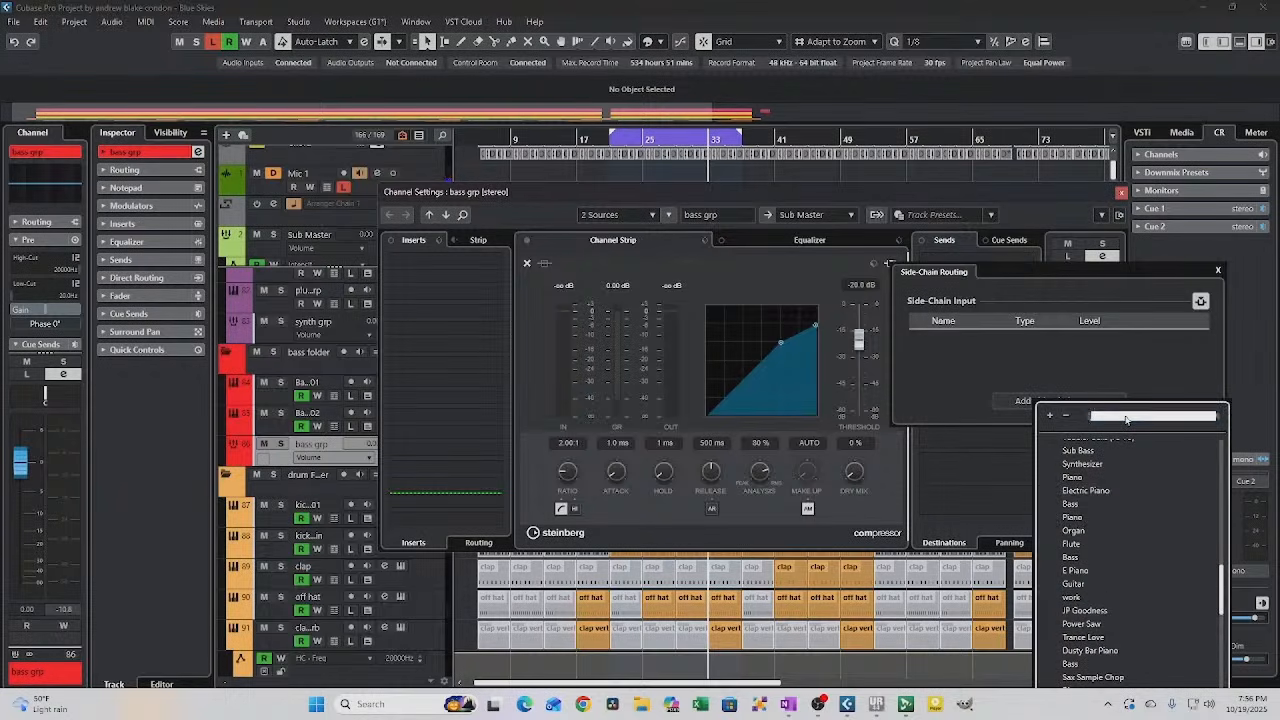
left_click(1080, 477)
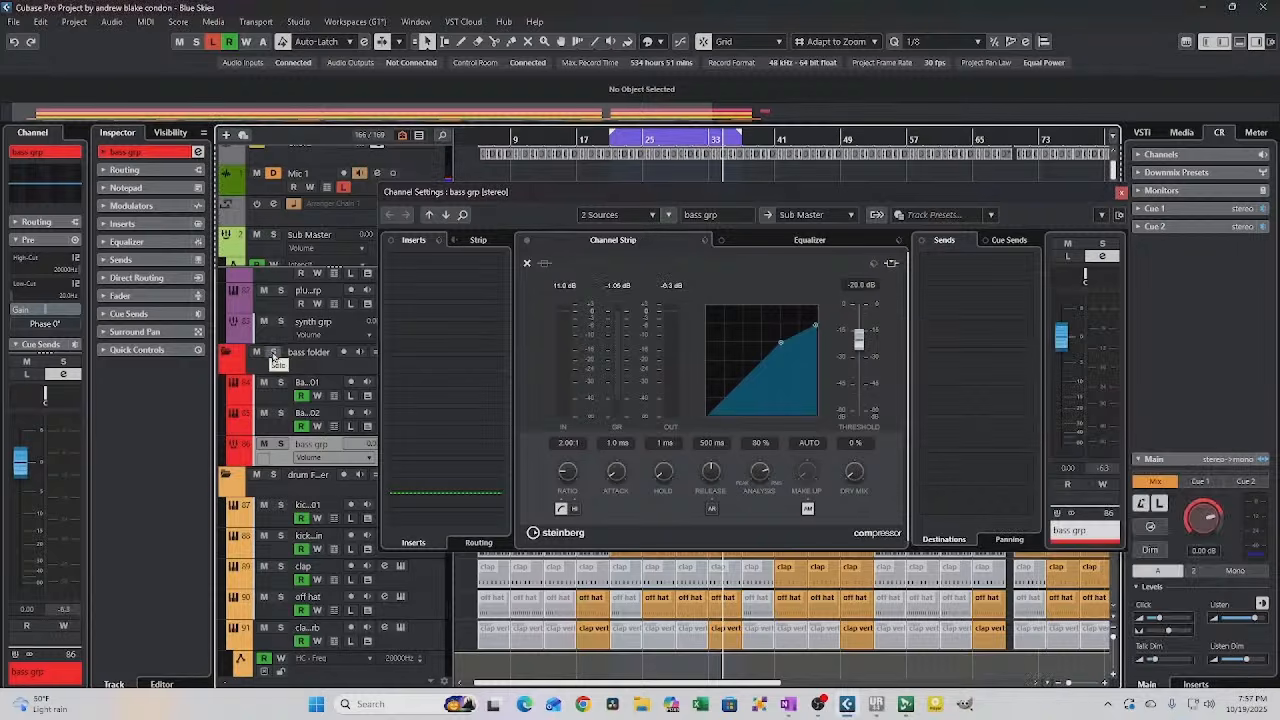
Step: Solo the bass and drum tracks, set the bass compressor to 0.1 ms attack, 10 ms release and manual make-up, and lower its threshold
left_click(273, 352)
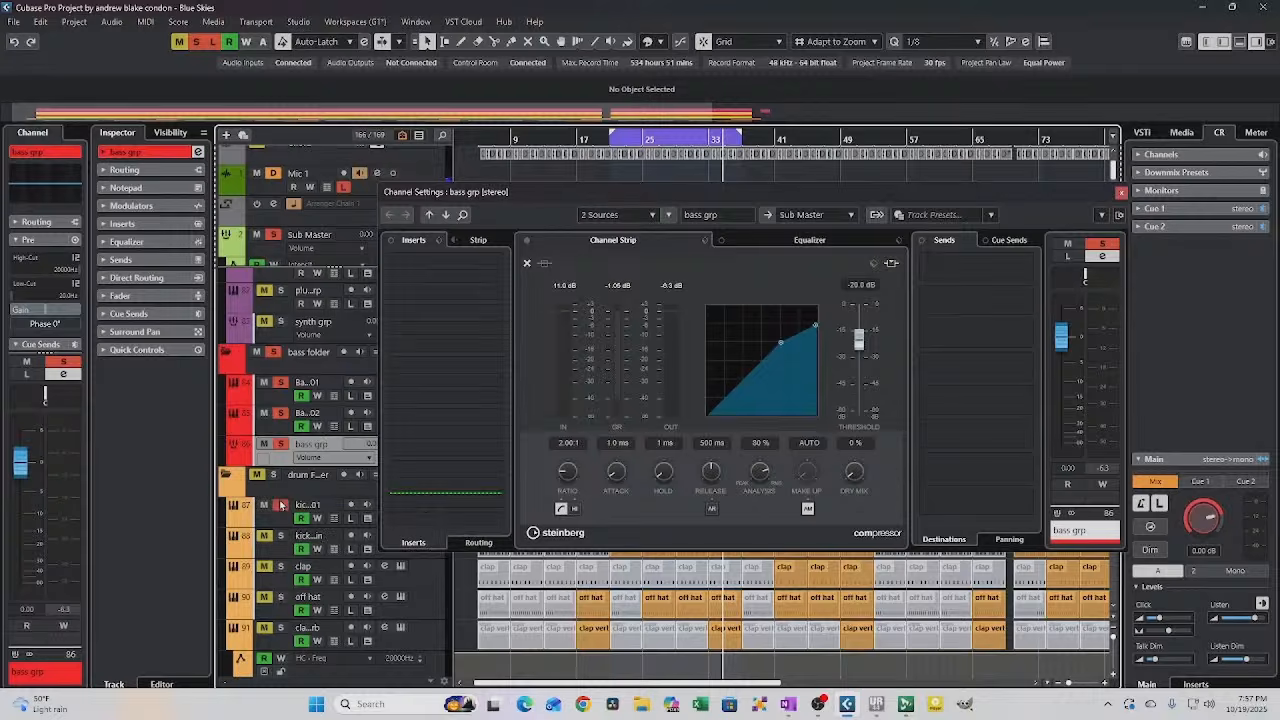
scroll(281, 505, "down", 3)
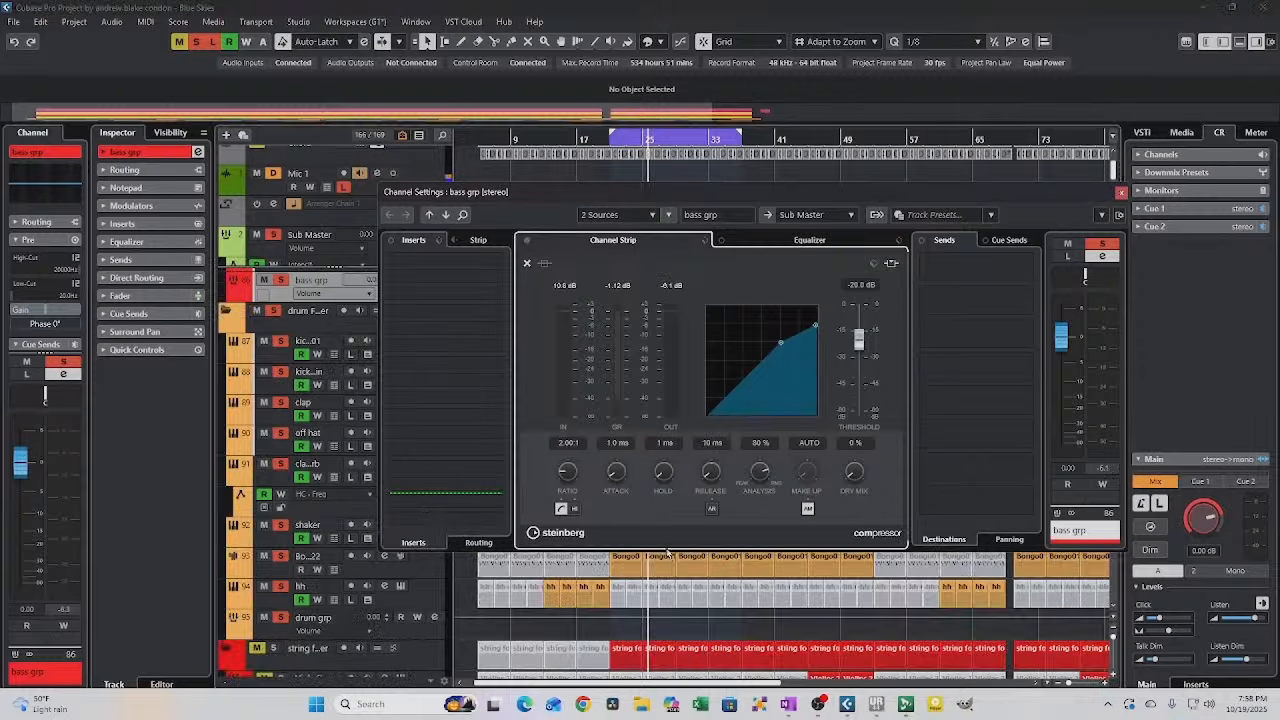
left_click(808, 509)
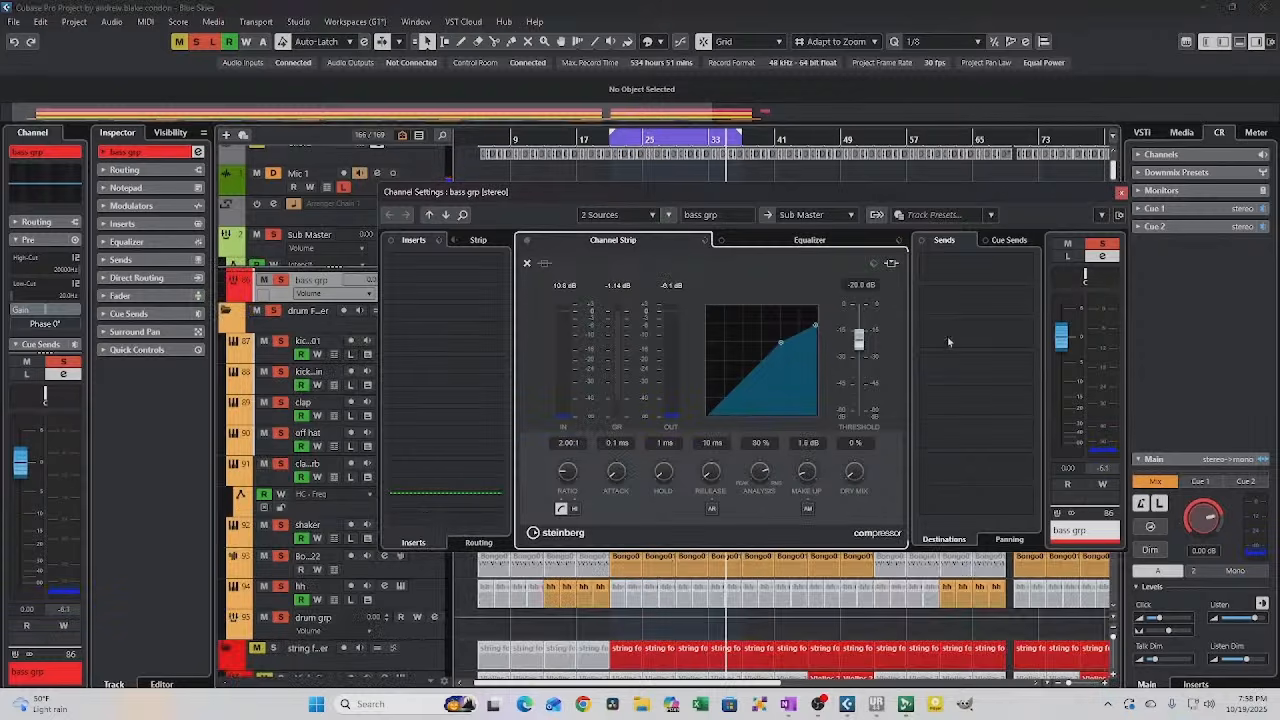
left_click_drag(858, 340, 878, 369)
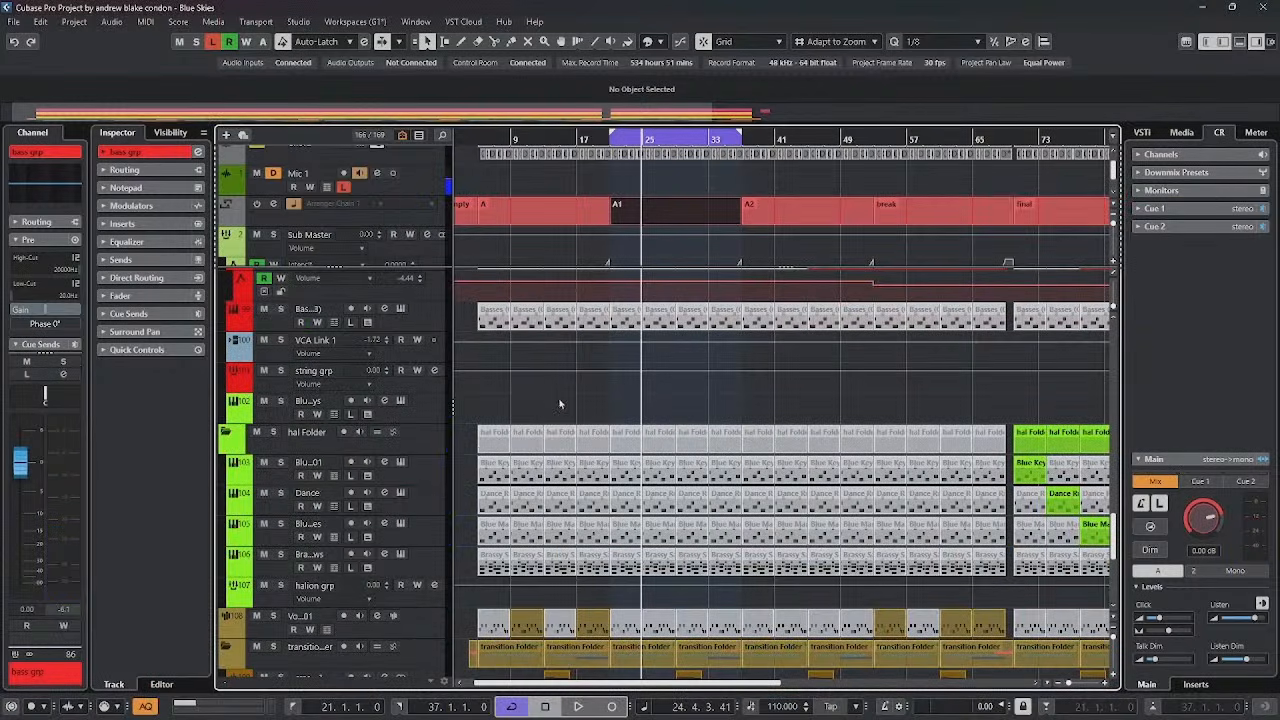
Step: Enable the channel strip compressor on synth grp and open its side-chain routing
scroll(562, 402, "up", 7)
left_click(424, 415)
left_click(435, 404)
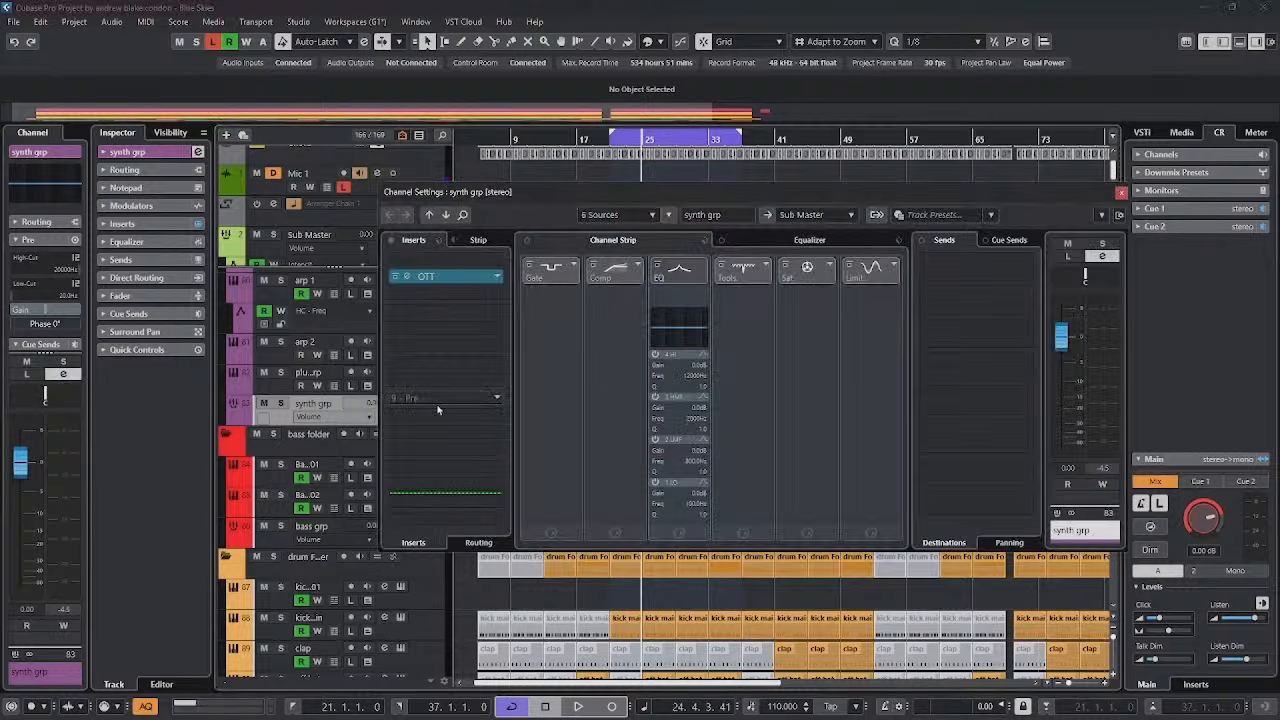
left_click(612, 270)
left_click(888, 263)
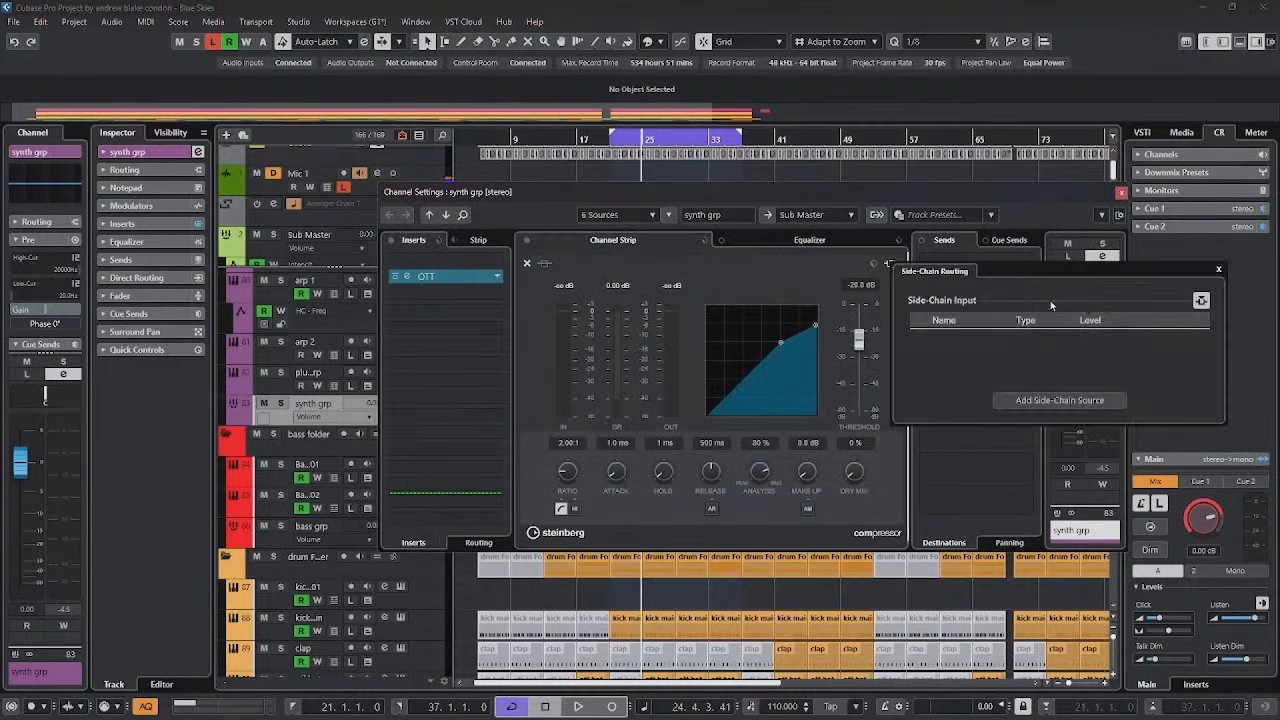
Step: Set the synth group compressor's threshold to about -26.4 dB while playing the A1 section
left_click_drag(858, 340, 858, 390)
key("space")
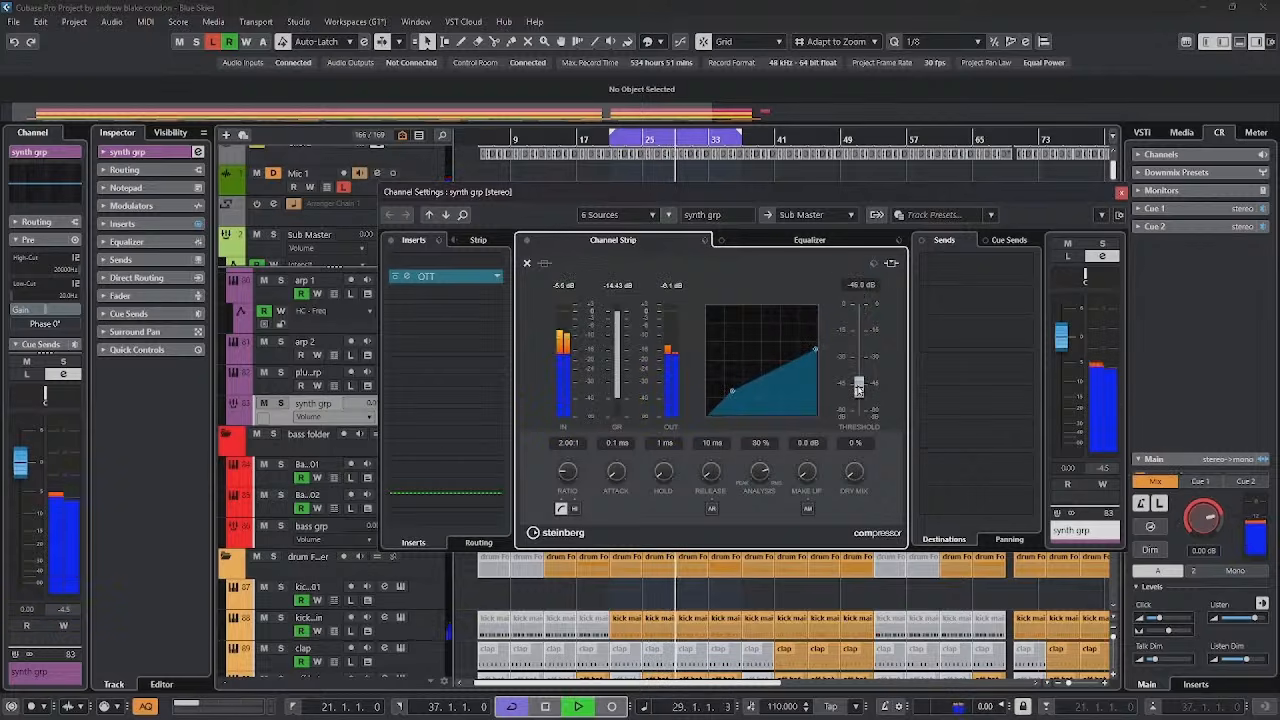
left_click_drag(858, 390, 872, 357)
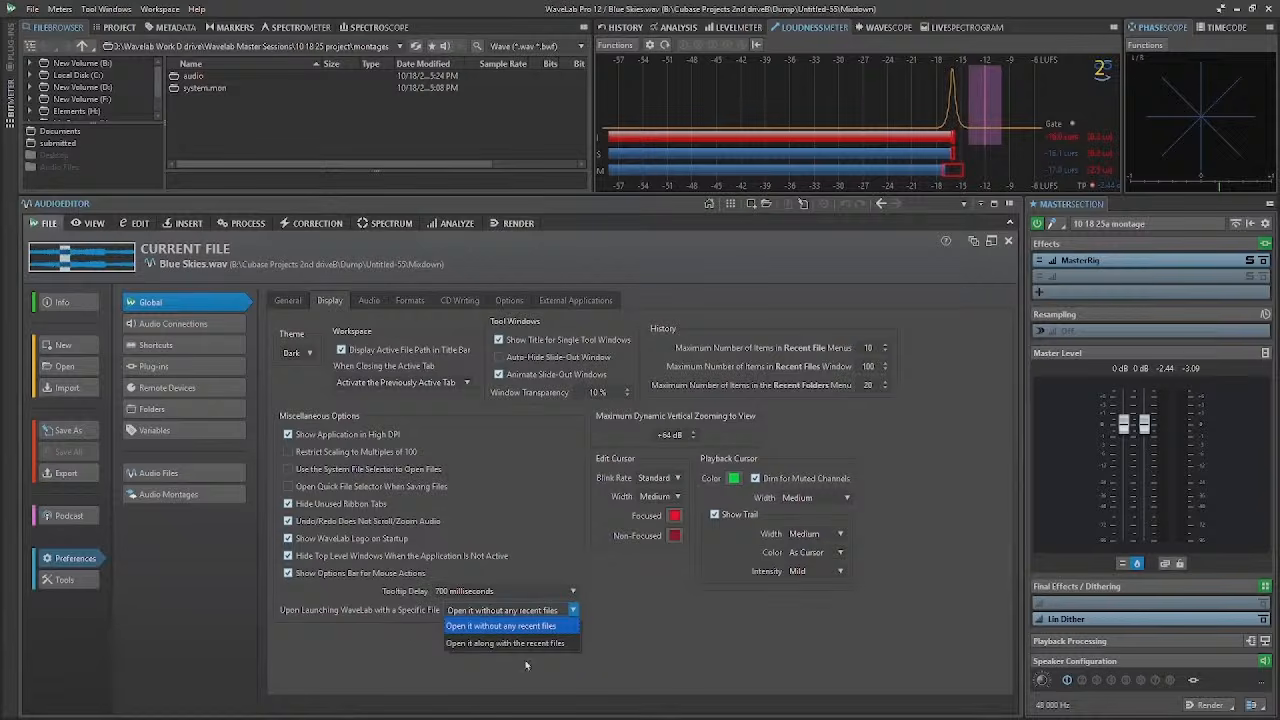
Step: In WaveLab's display preferences, make launching with a specific file open it along with the recent files
left_click(414, 655)
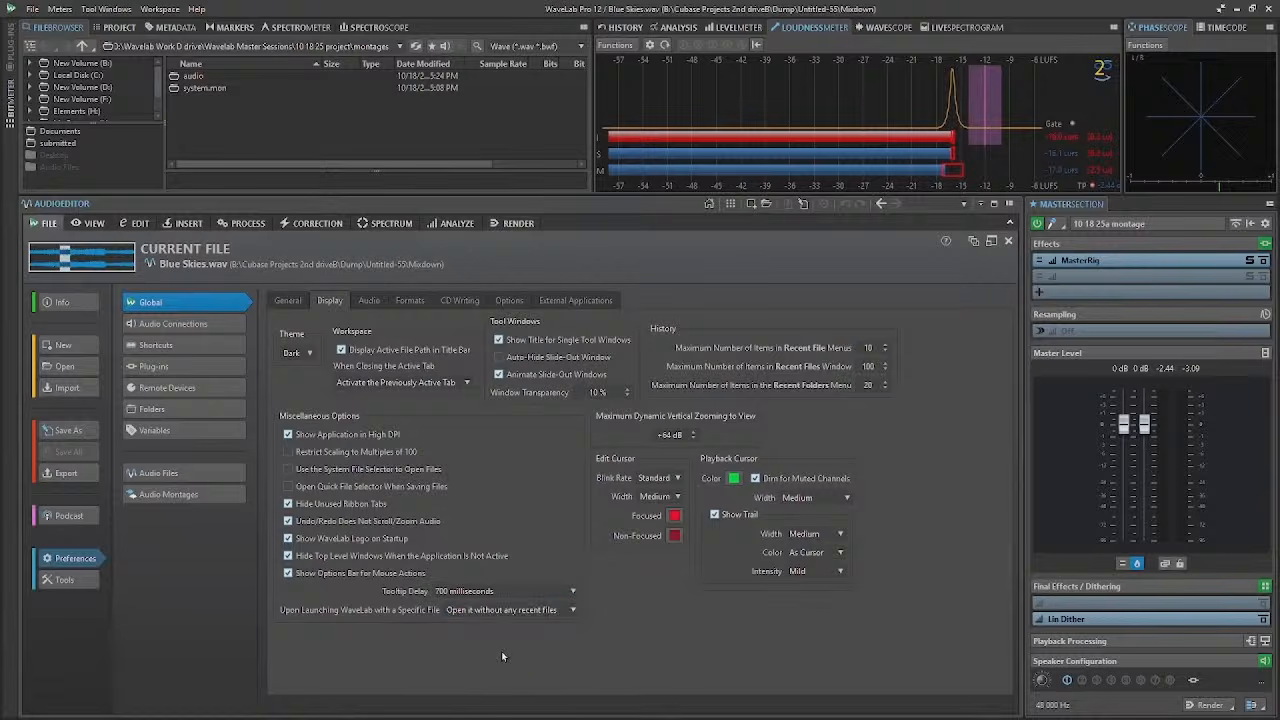
left_click(500, 610)
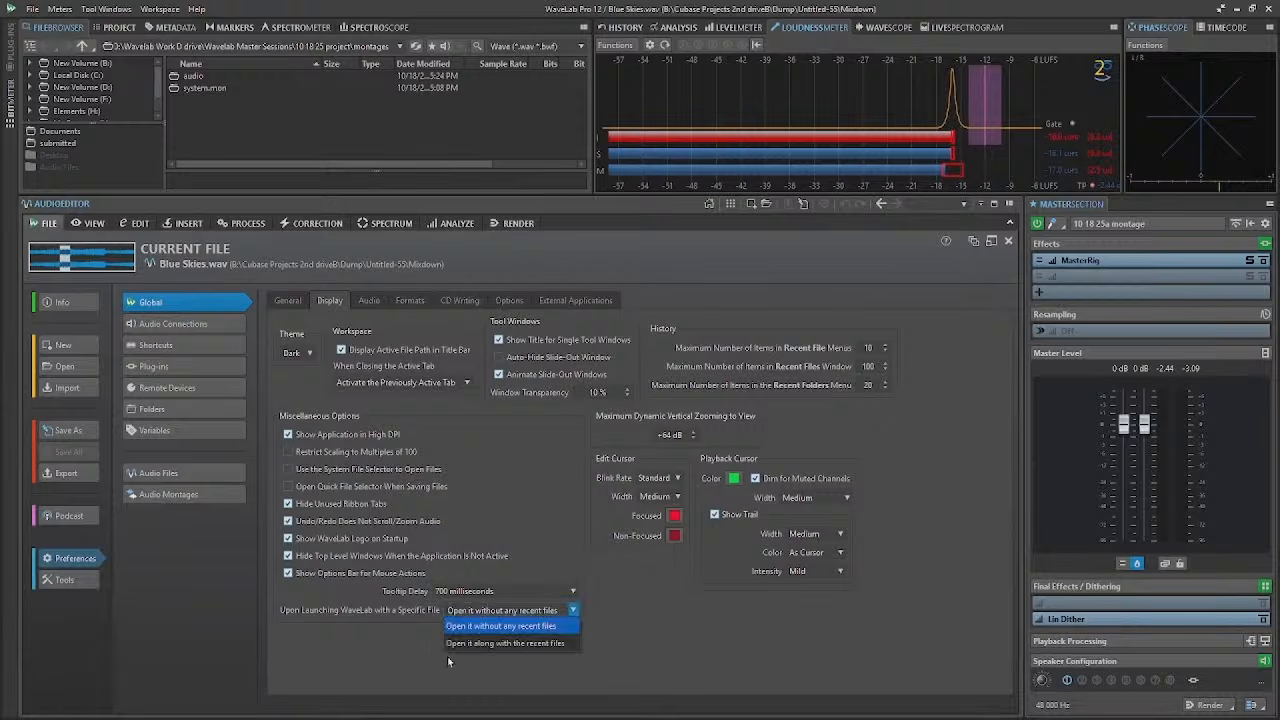
left_click(508, 647)
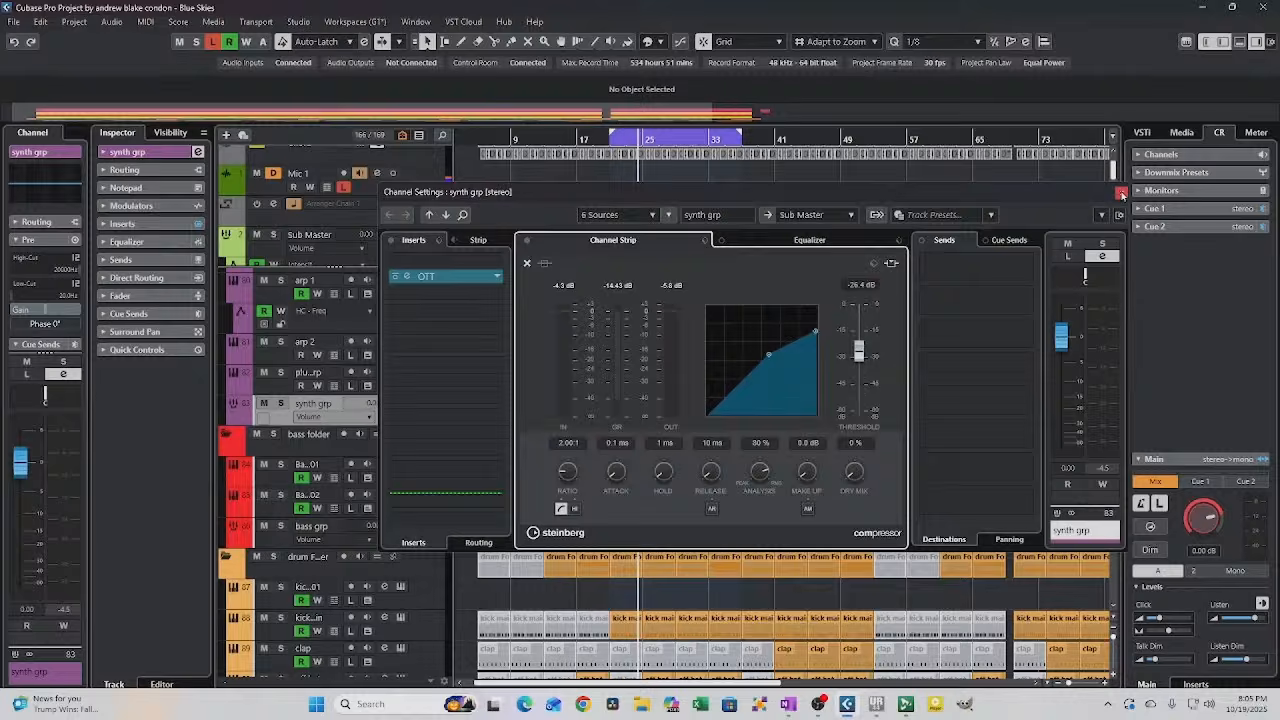
Step: In Cubase, set the locators around all the arranger sections and export the mixdown to WaveLab as Blue Skies side chain
left_click(1121, 193)
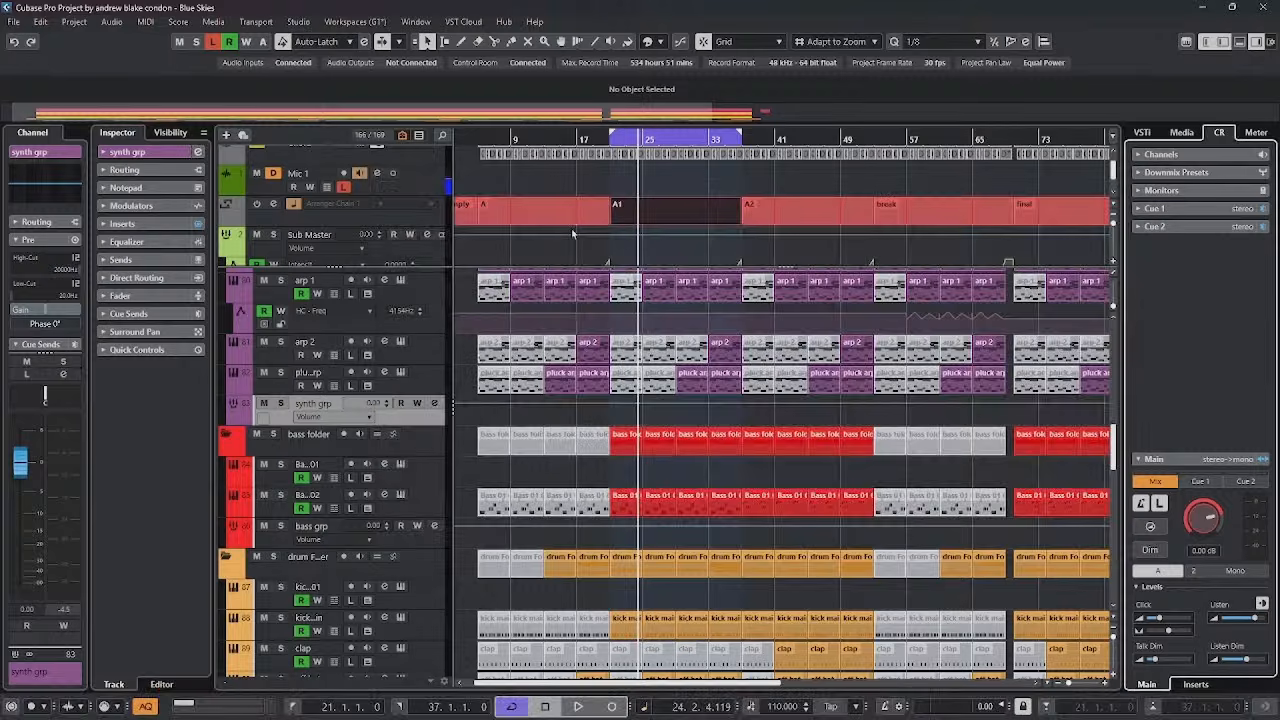
left_click(502, 213)
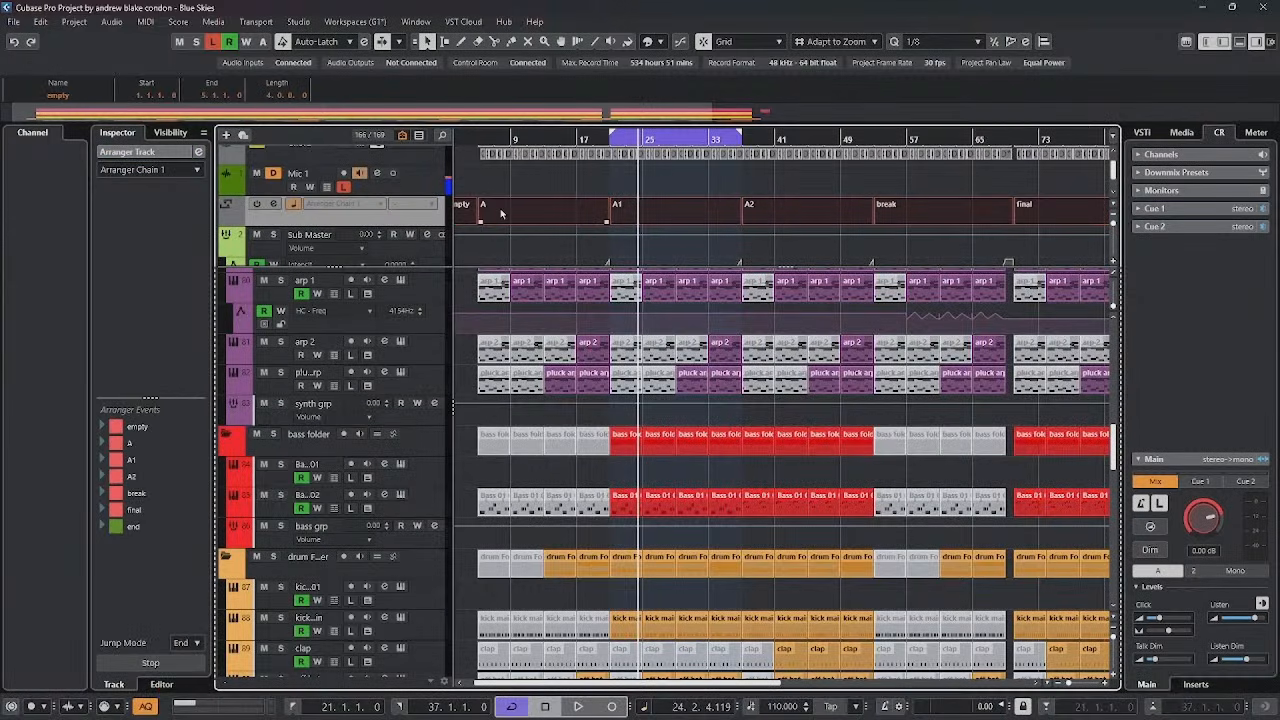
key("p")
key("ctrl+shift+e")
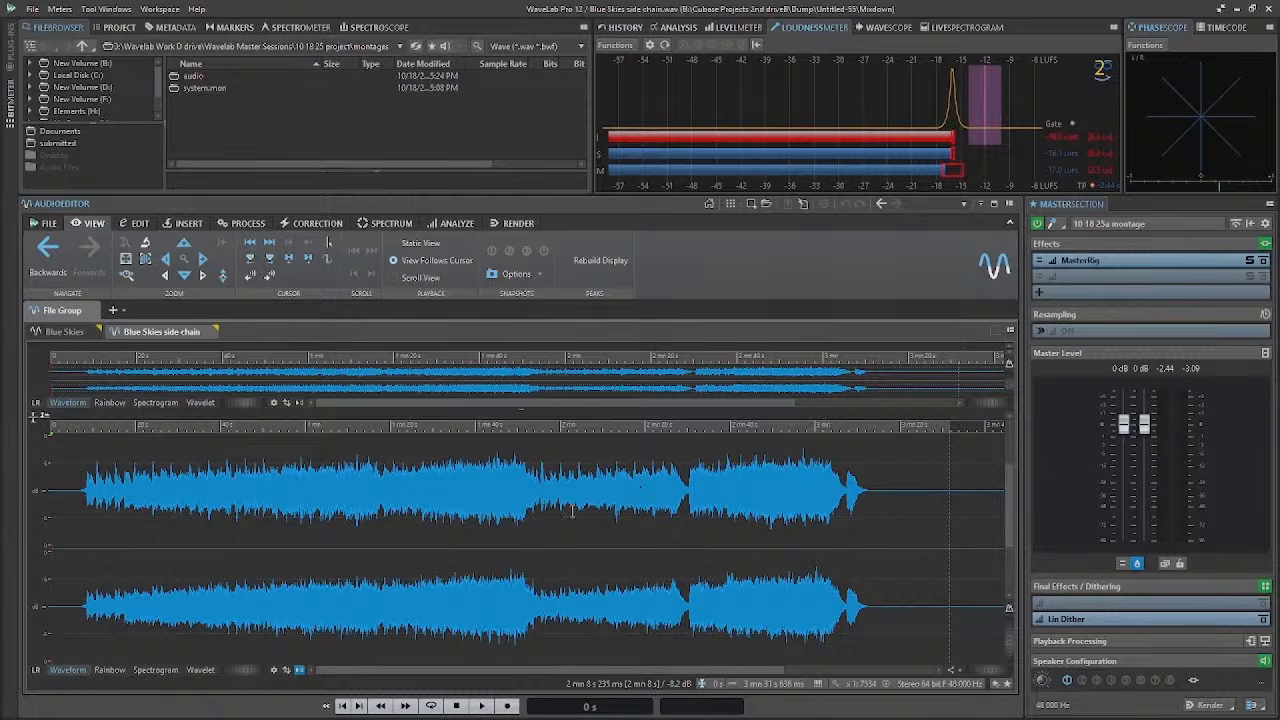
Step: Compare the waveforms of the Blue Skies and Blue Skies side chain mixdowns in WaveLab
left_click(64, 332)
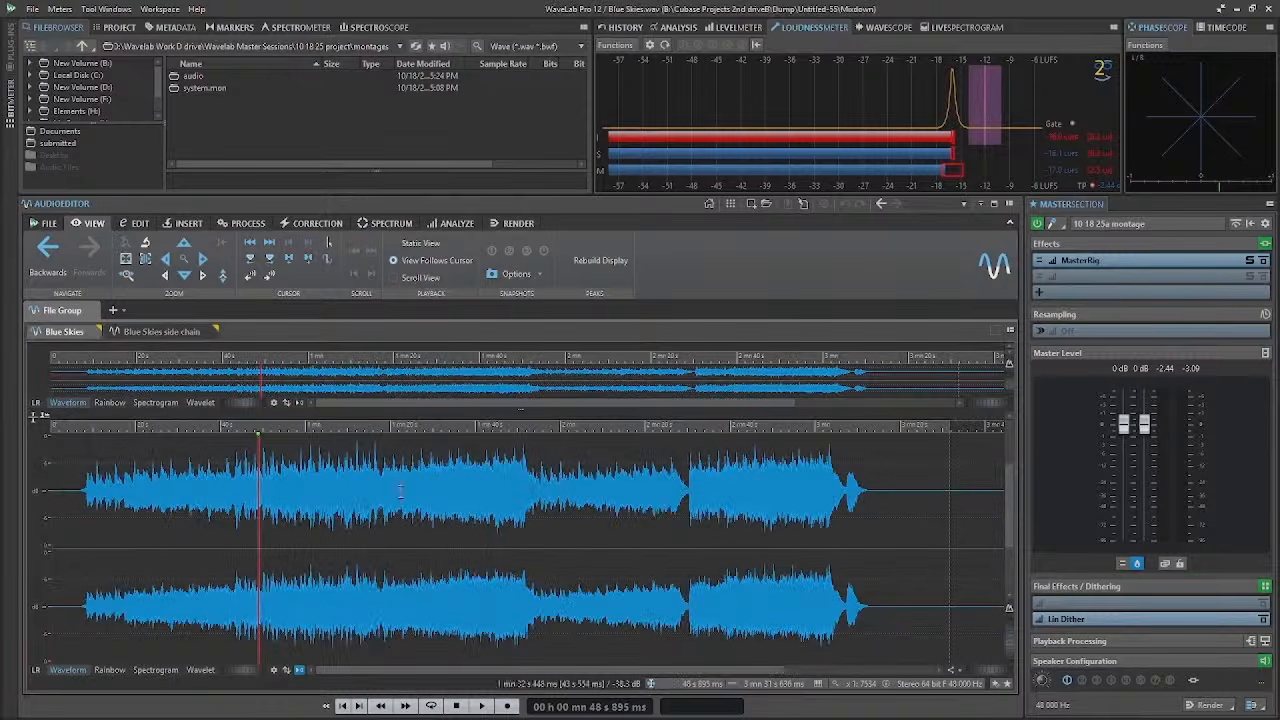
left_click(145, 333)
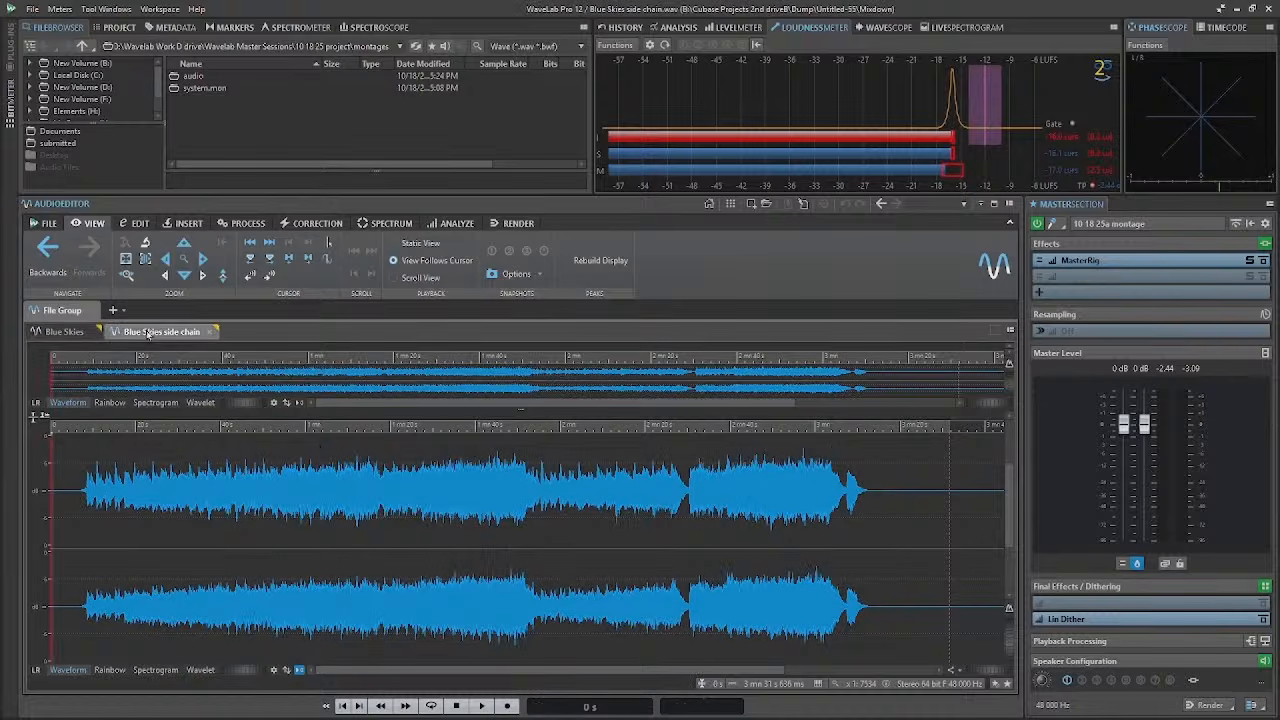
left_click(64, 332)
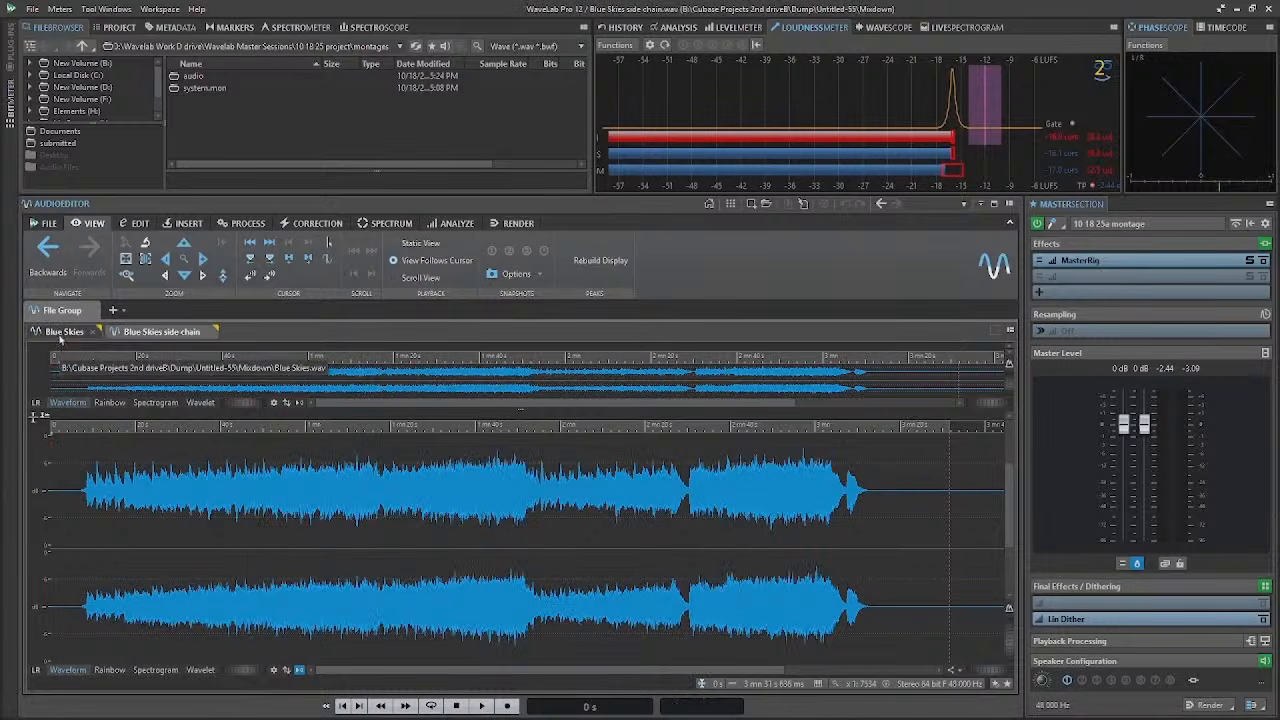
left_click(144, 332)
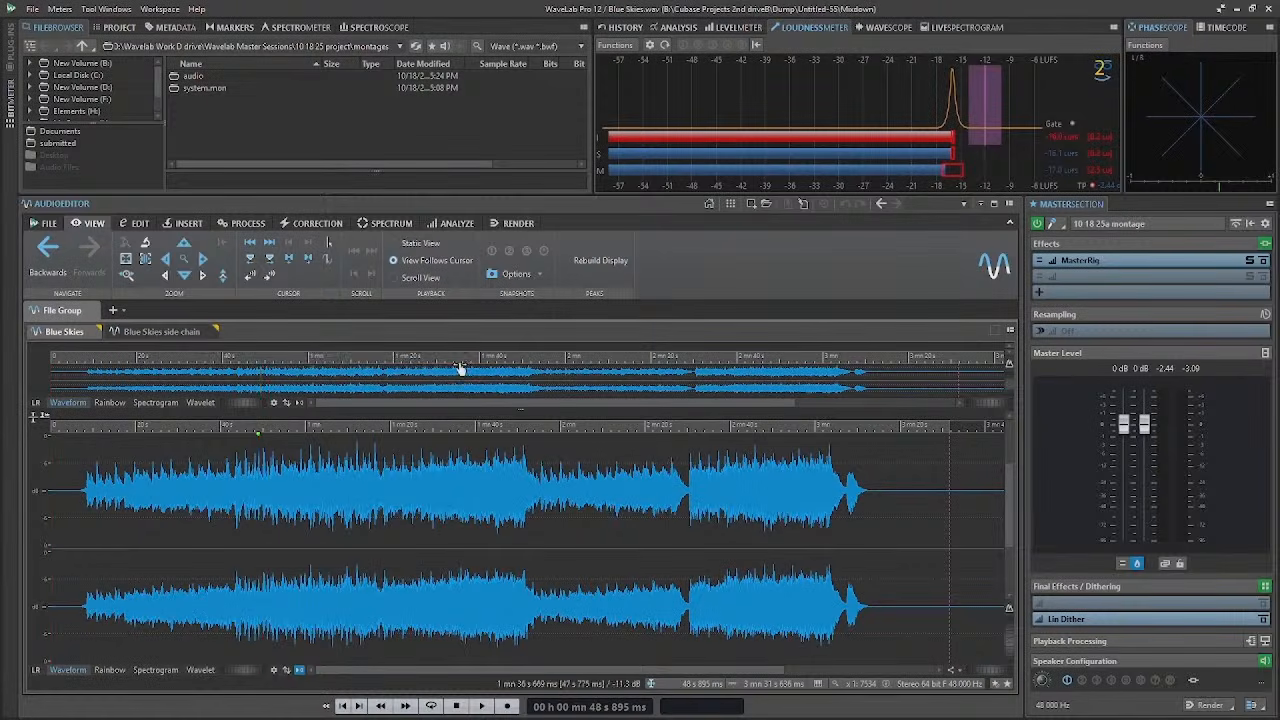
left_click(150, 331)
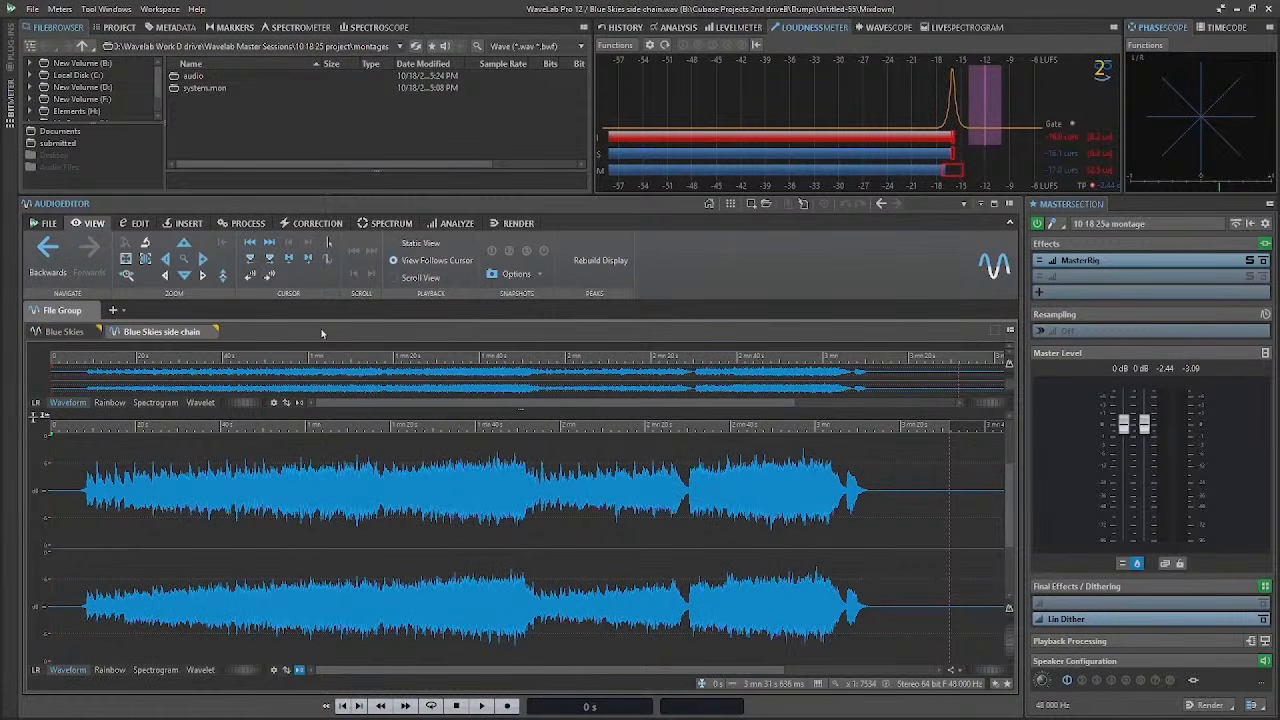
left_click(63, 333)
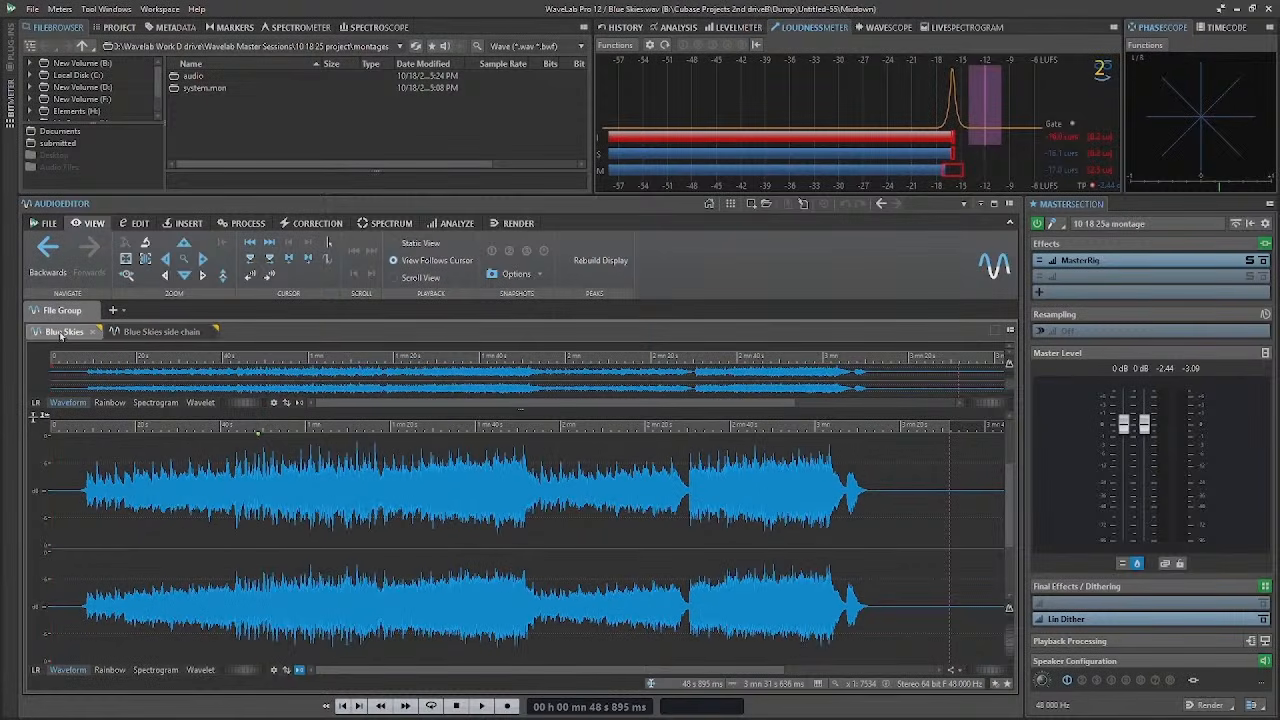
left_click(155, 332)
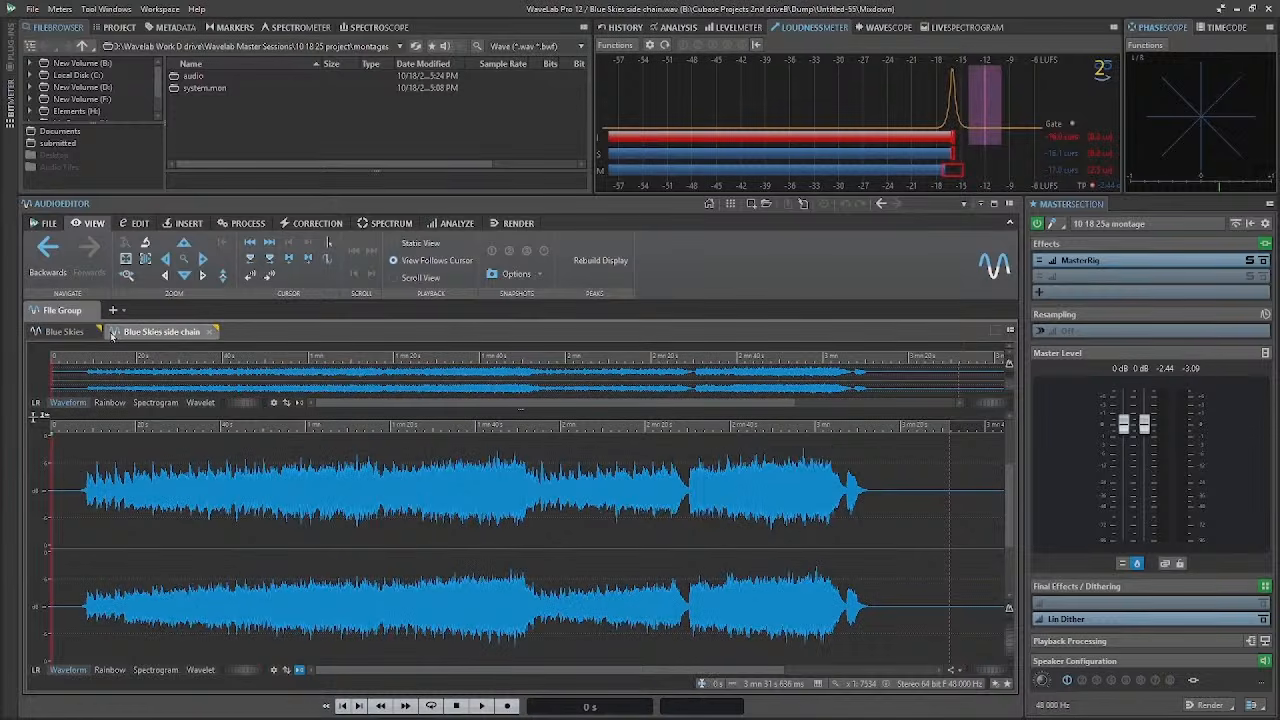
left_click(52, 333)
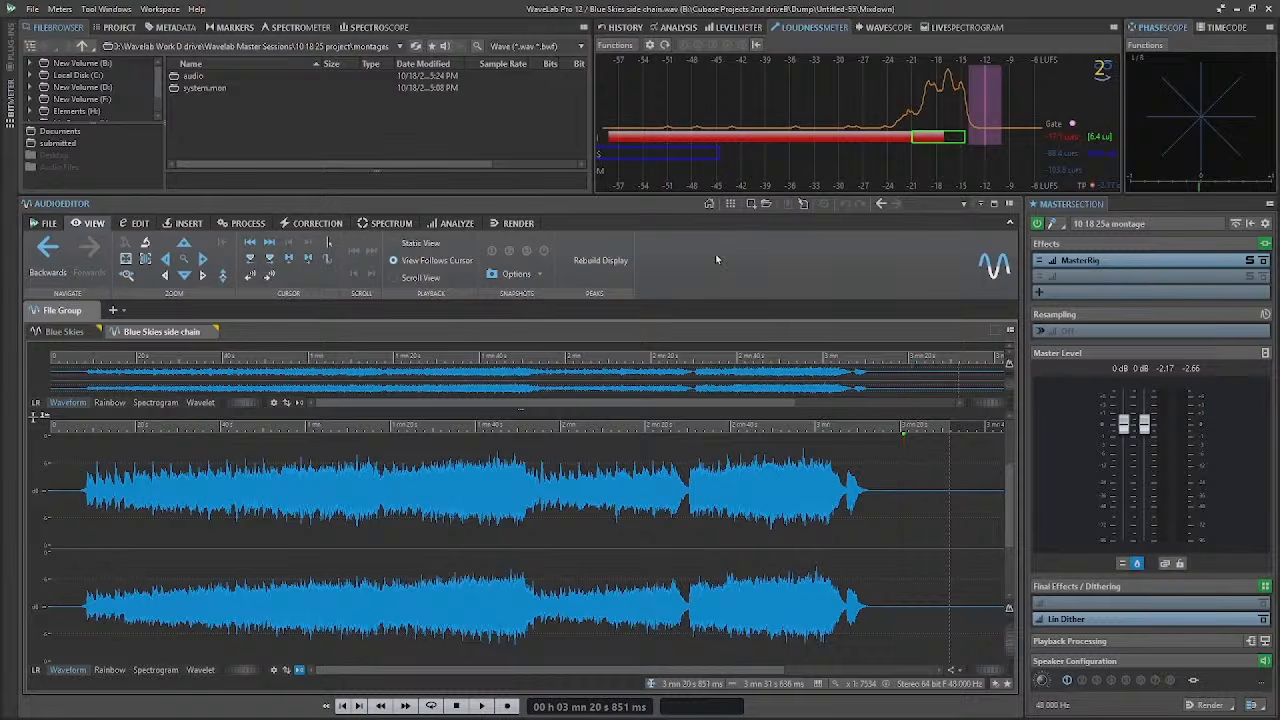
Step: Save the current session as a new project called blue skies master session in the Wavelab Master Sessions folder
left_click(730, 204)
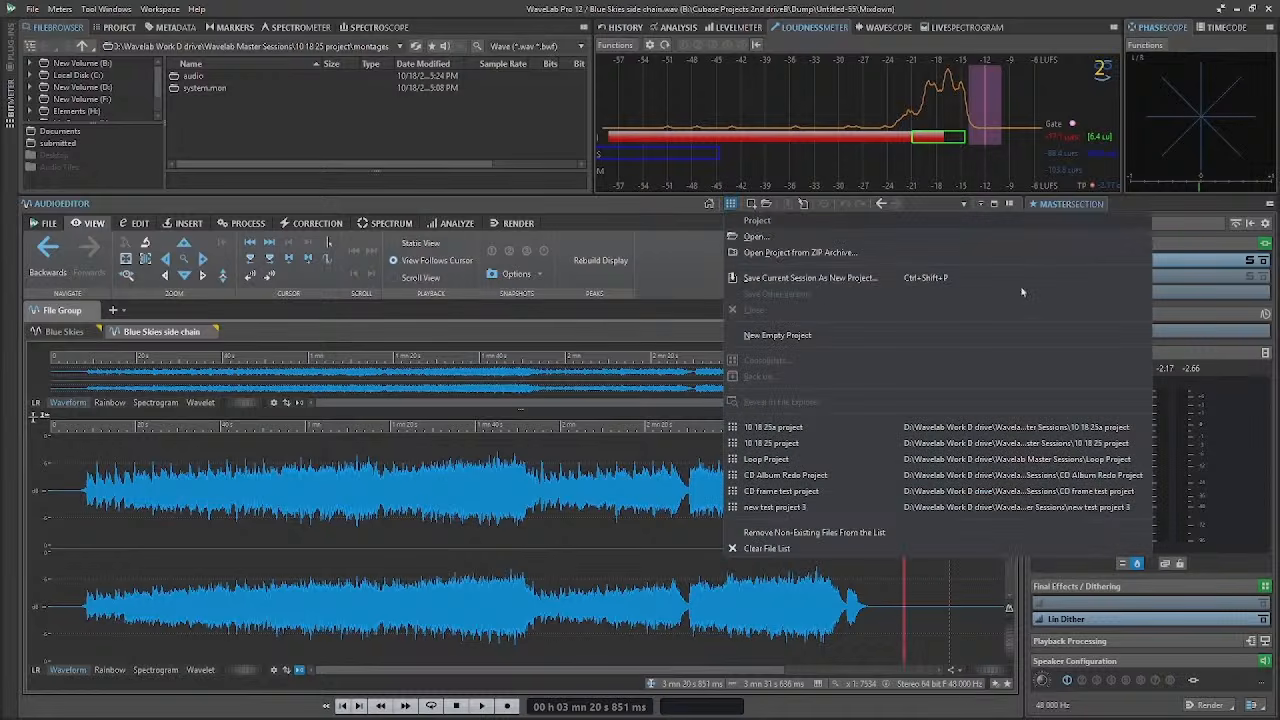
left_click(771, 279)
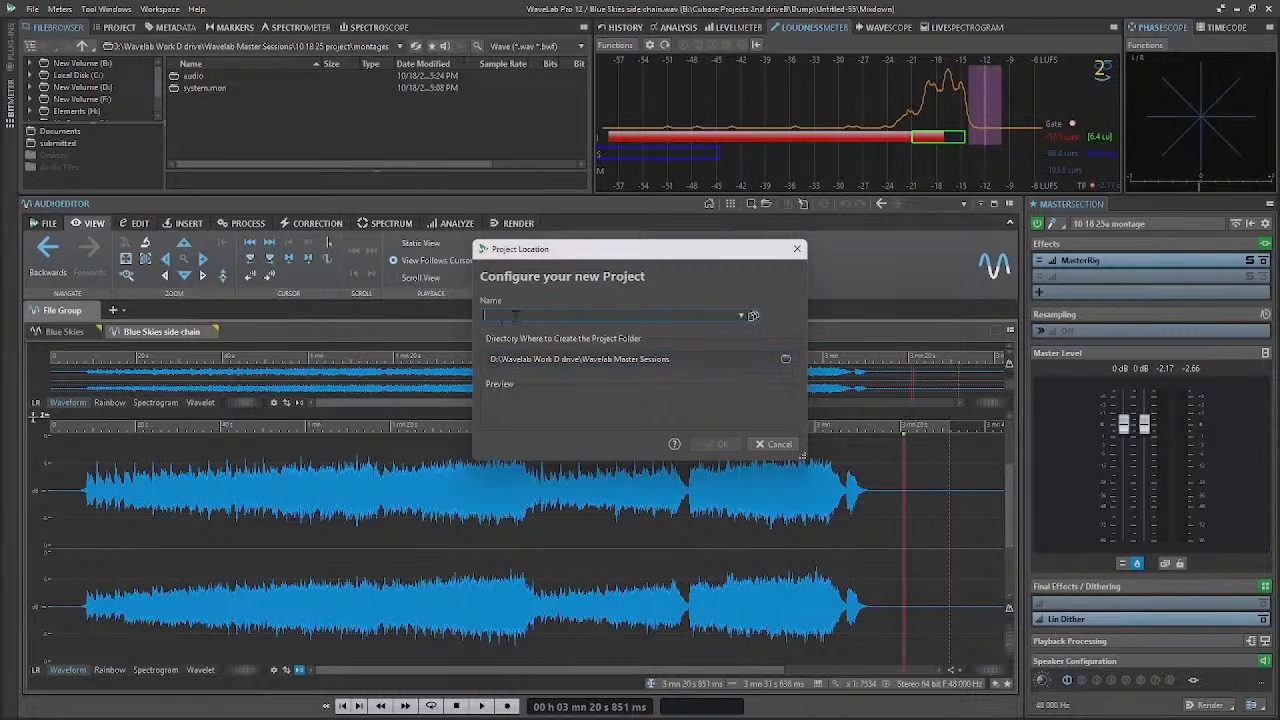
type("blue skies")
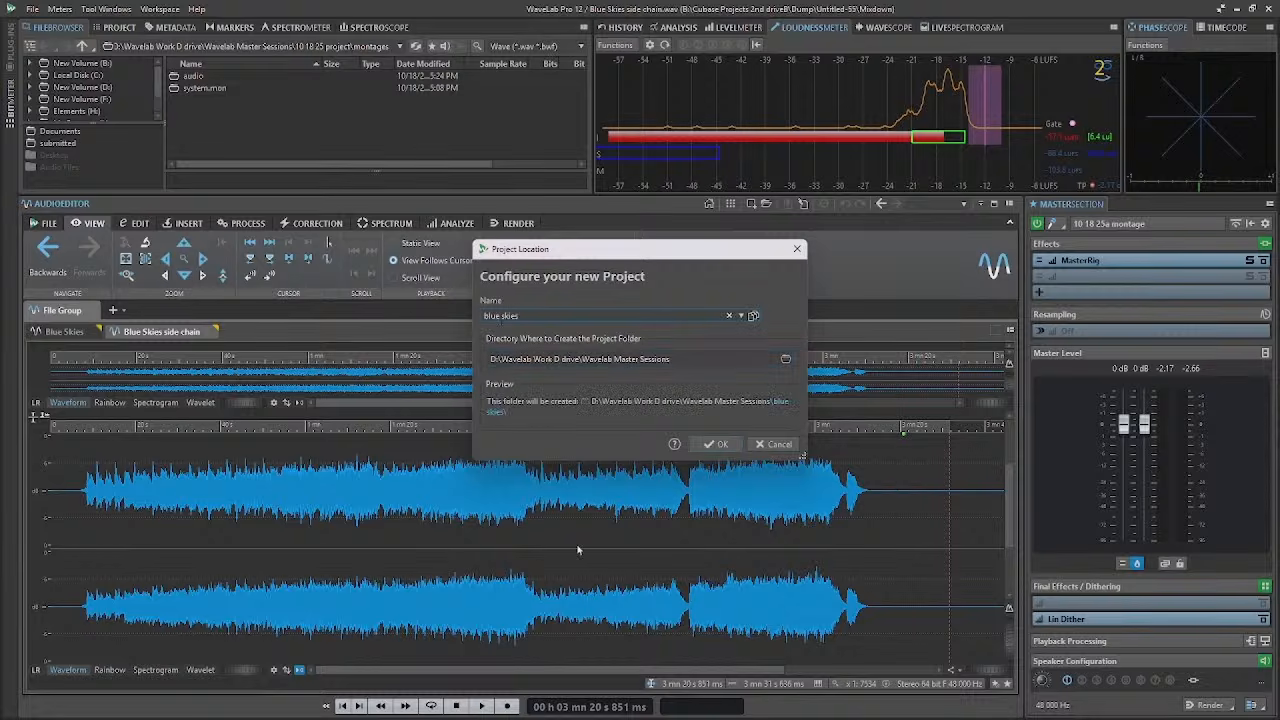
left_click(717, 444)
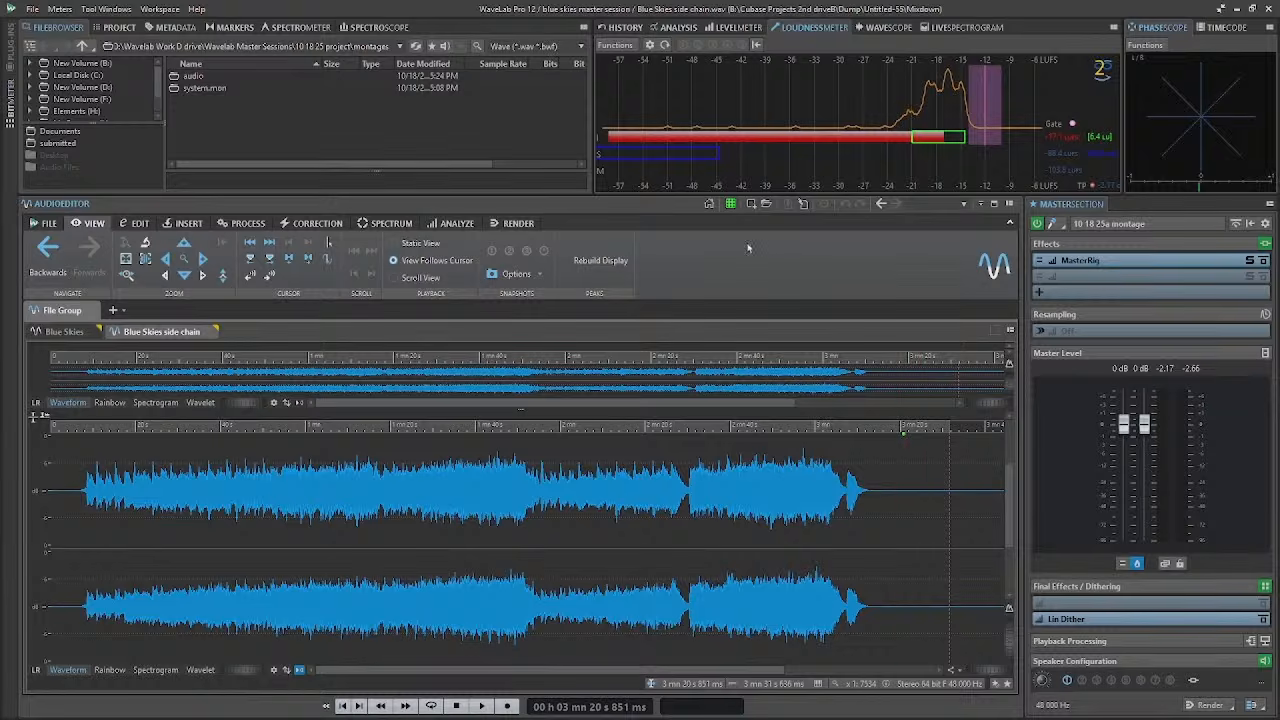
Step: Create a new audio montage called blue skies montage in the project location
left_click(751, 203)
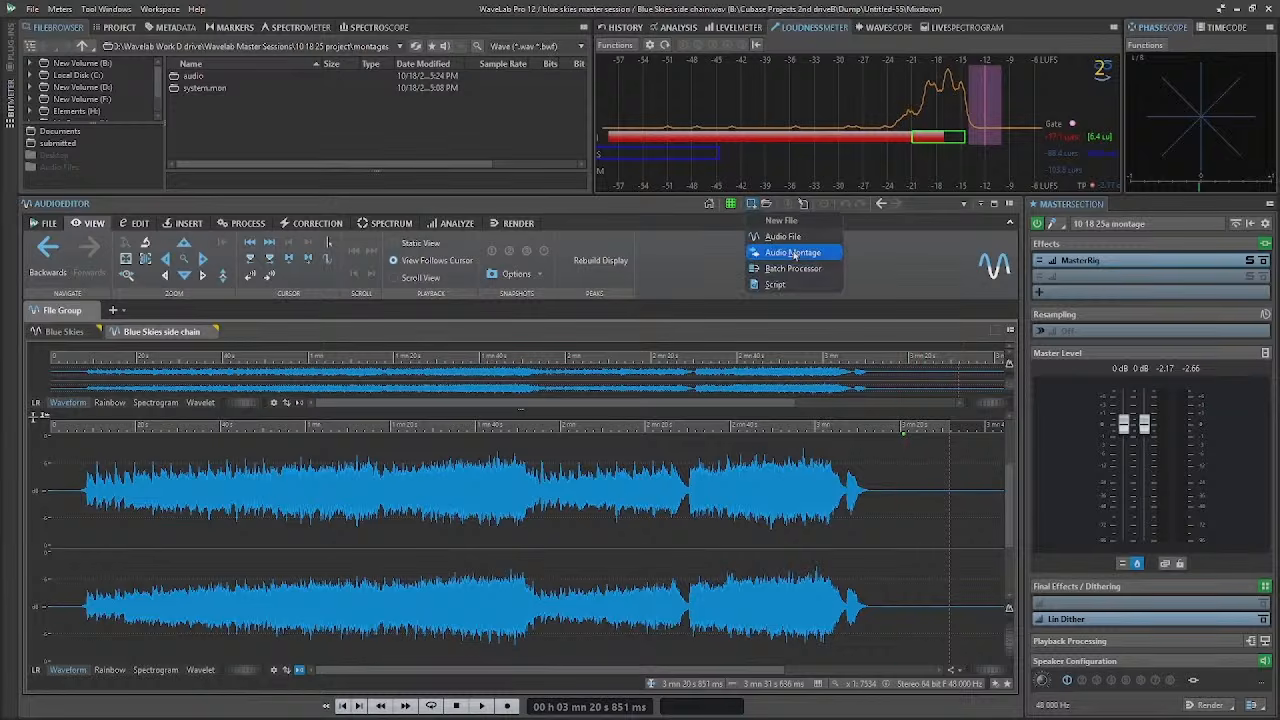
mouse_move(792, 255)
left_click(889, 256)
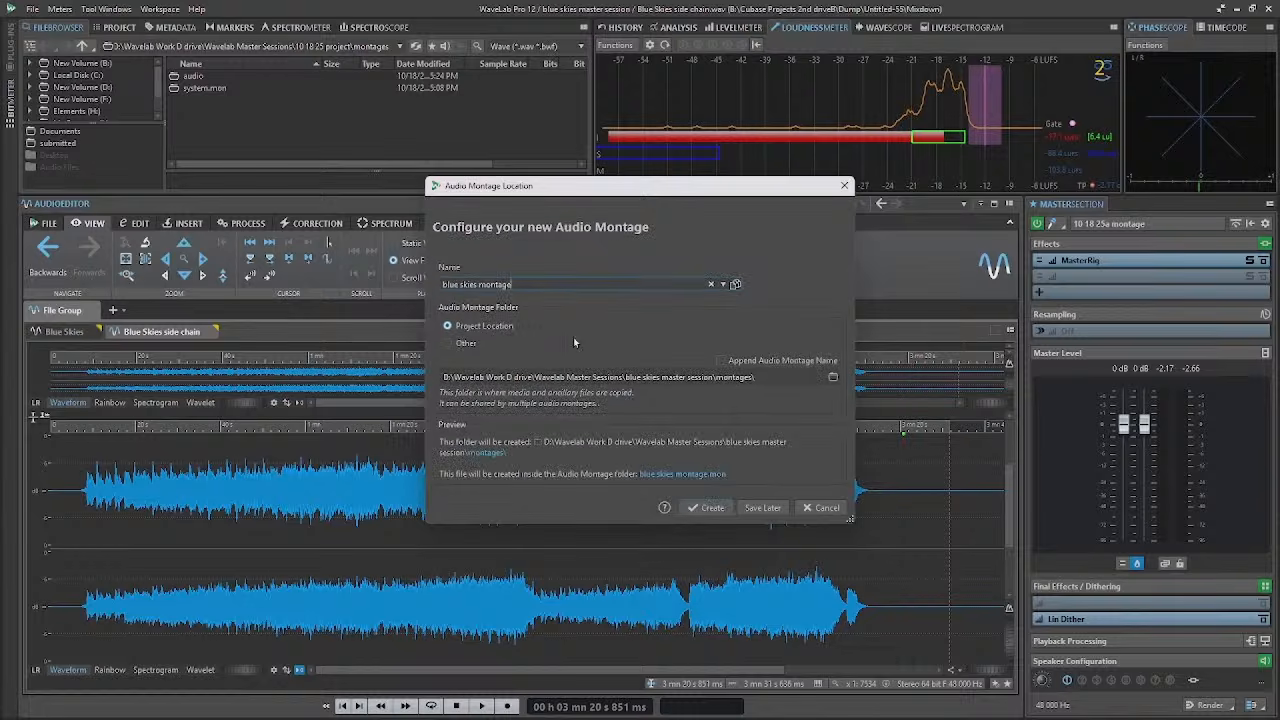
left_click(706, 507)
Step: Insert the Blue Skies side chain file from the project into the montage, copying it to the montage's audio subfolder
right_click(529, 477)
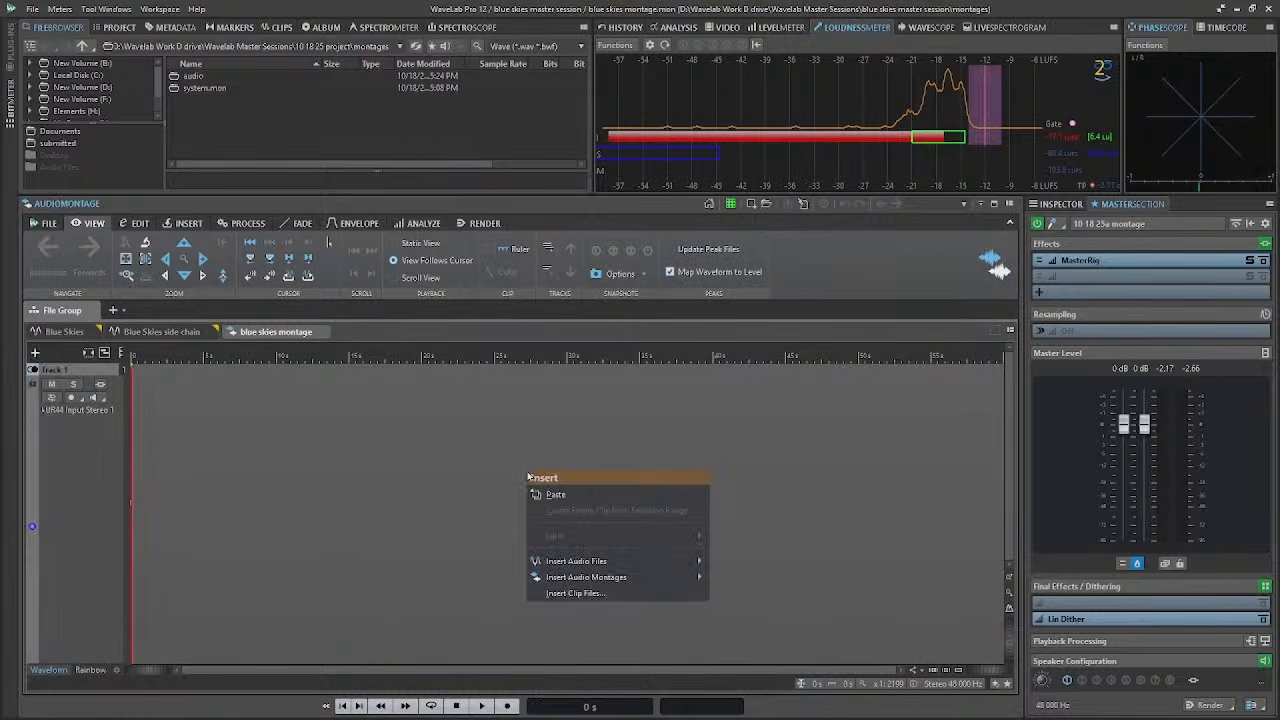
mouse_move(592, 563)
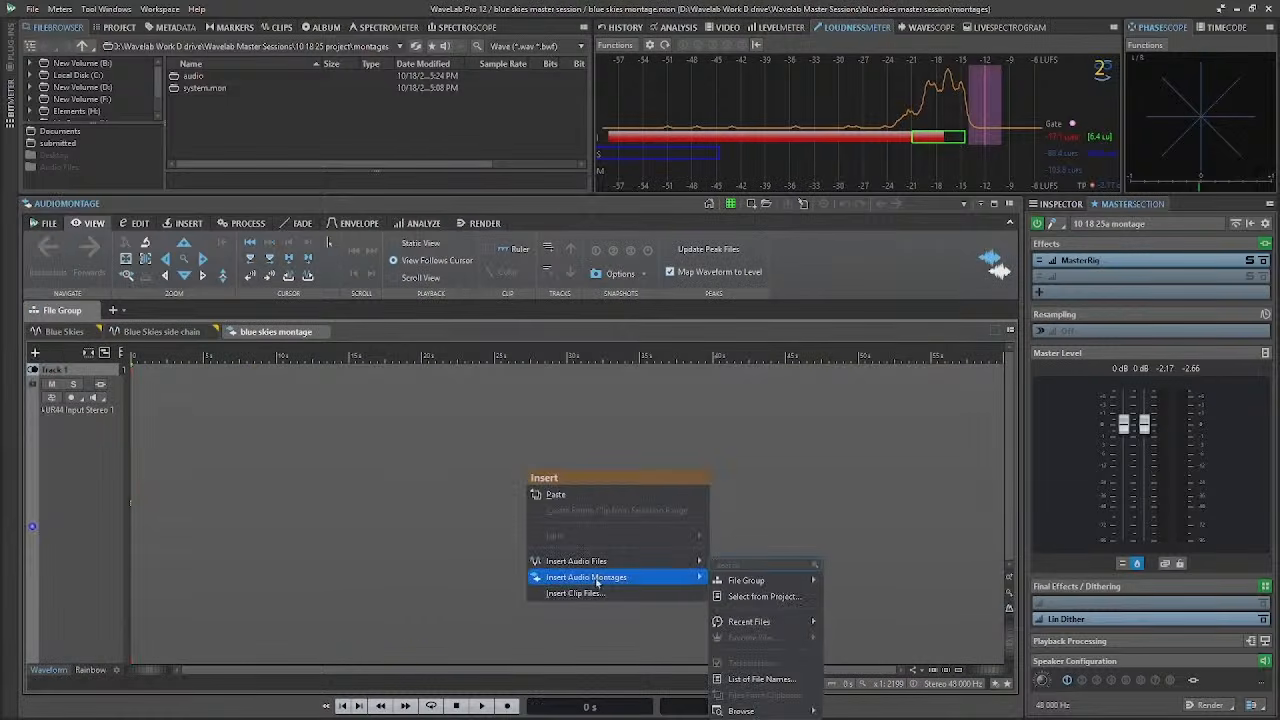
left_click(762, 580)
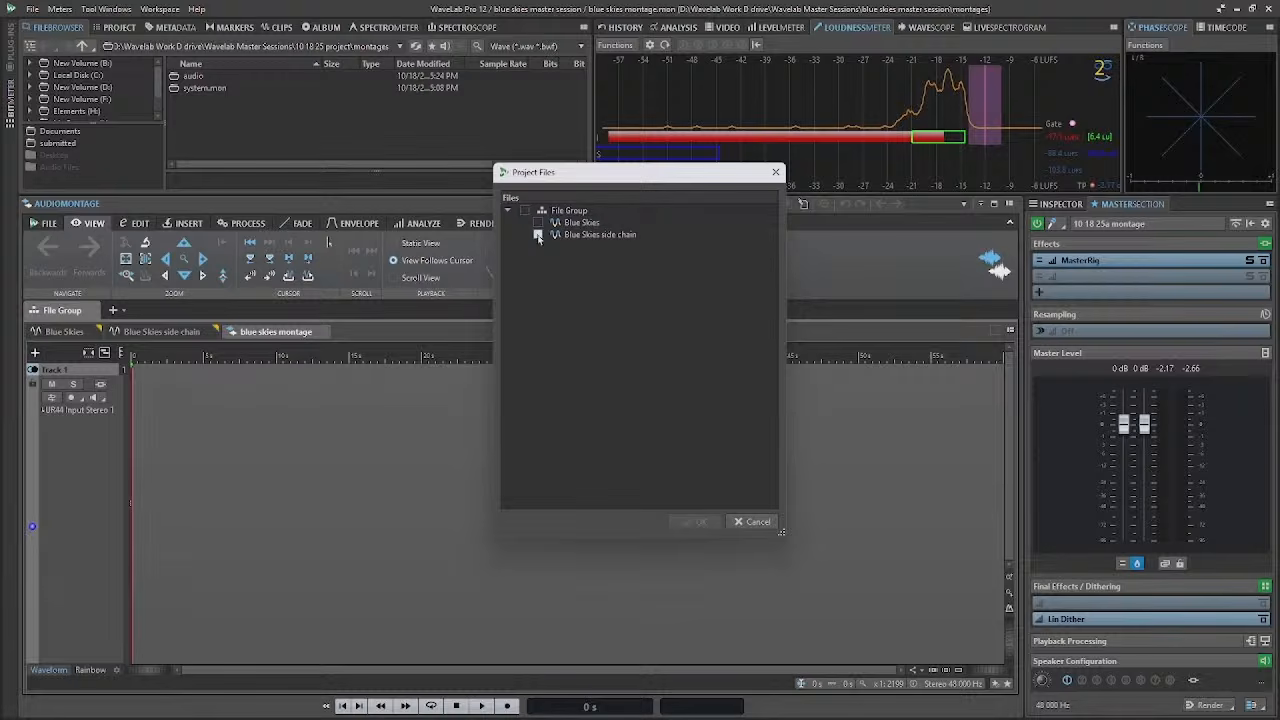
left_click(538, 236)
left_click(688, 524)
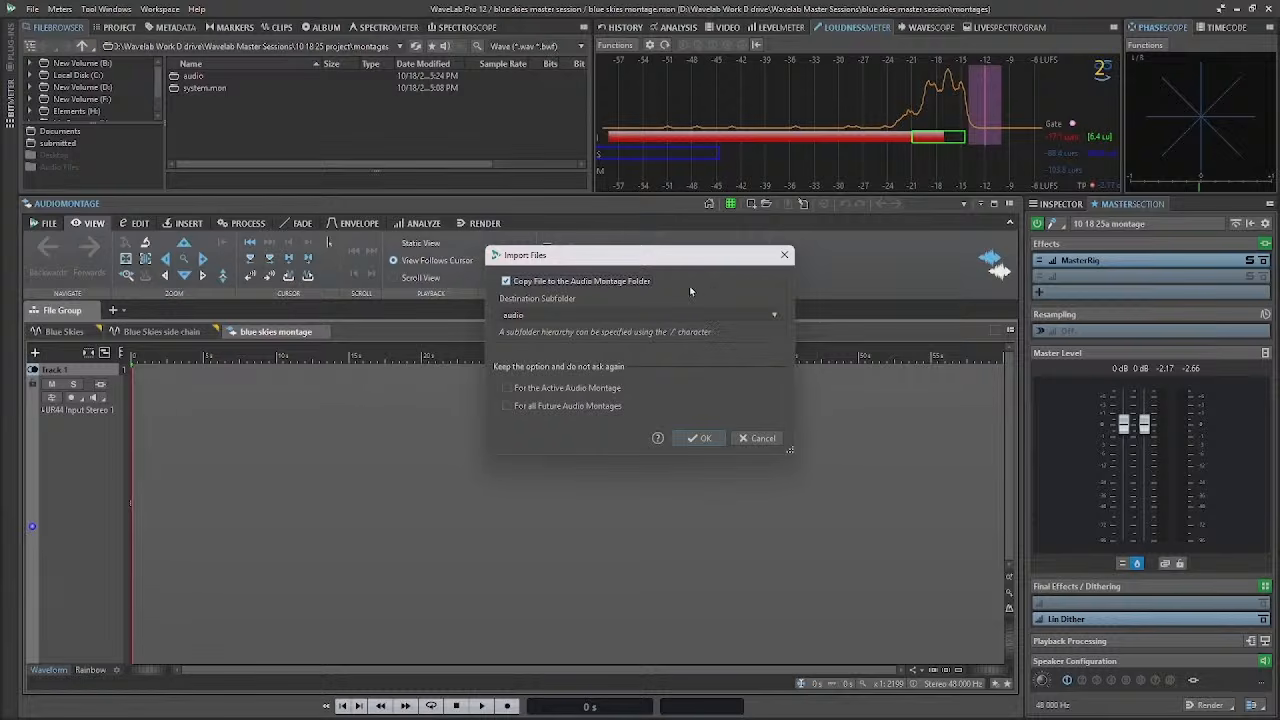
left_click(704, 440)
Step: Consolidate the project, saving the modified blue skies montage
left_click(728, 203)
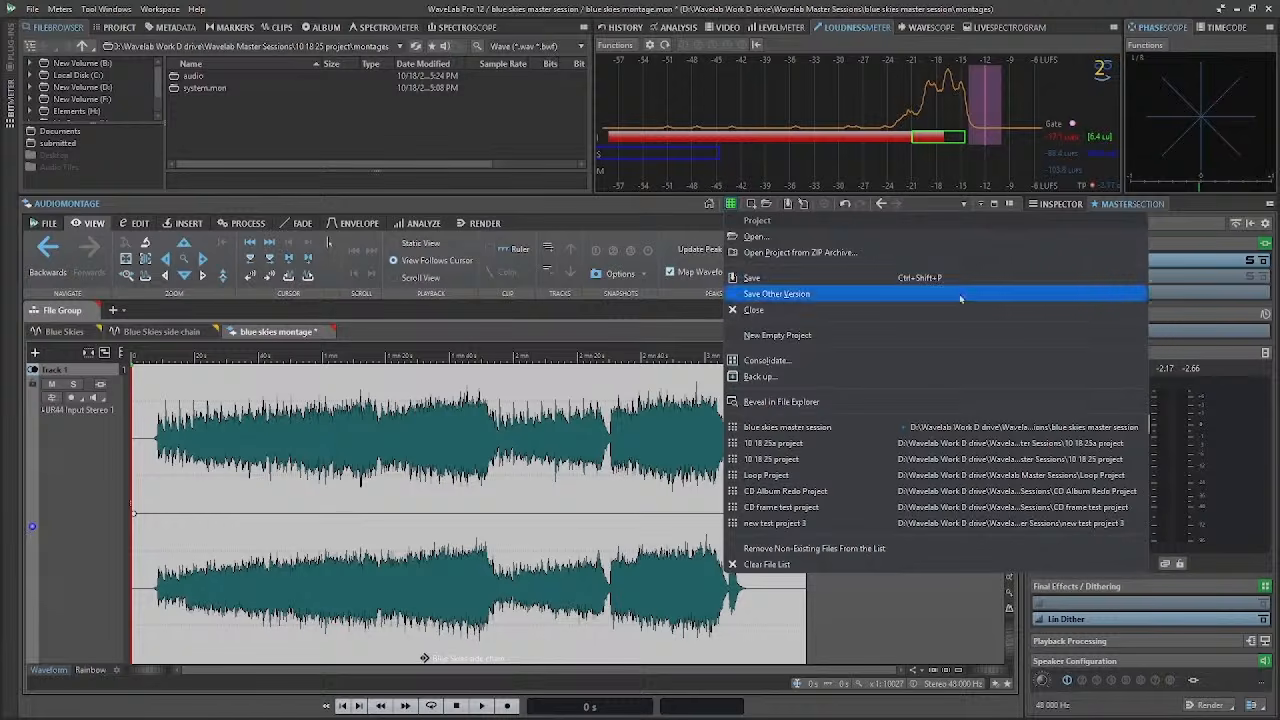
left_click(794, 366)
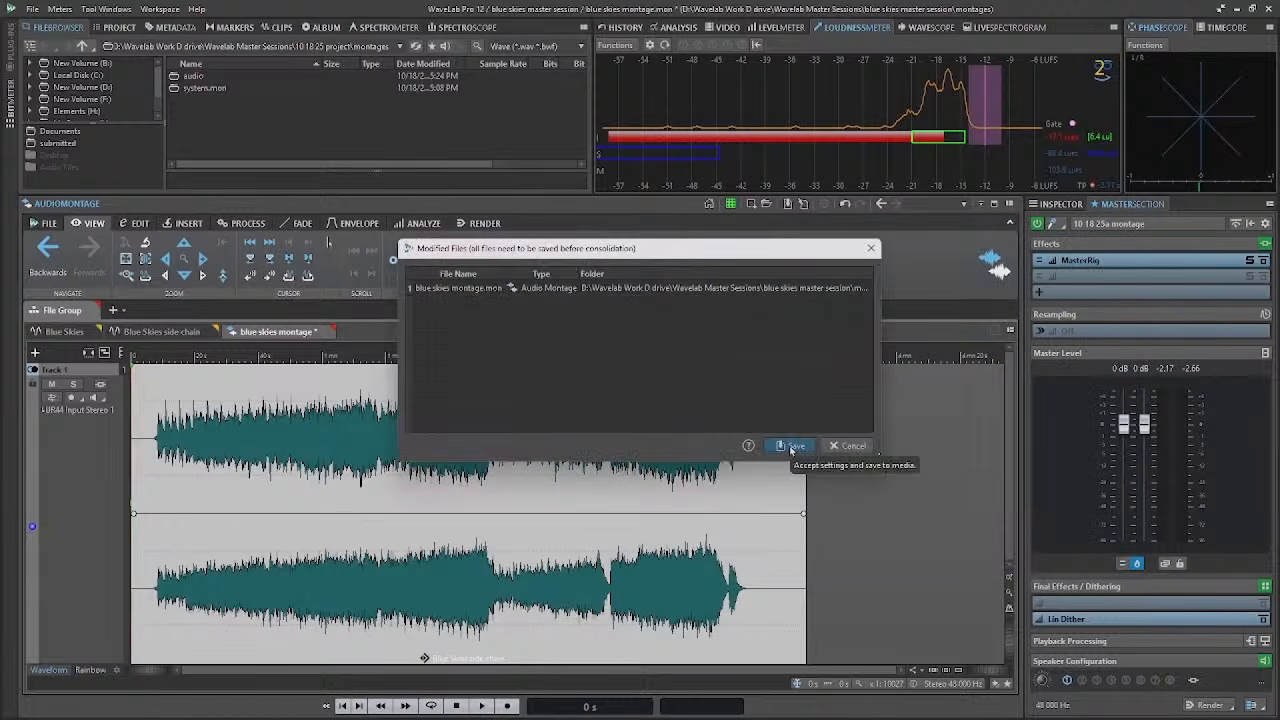
left_click(792, 450)
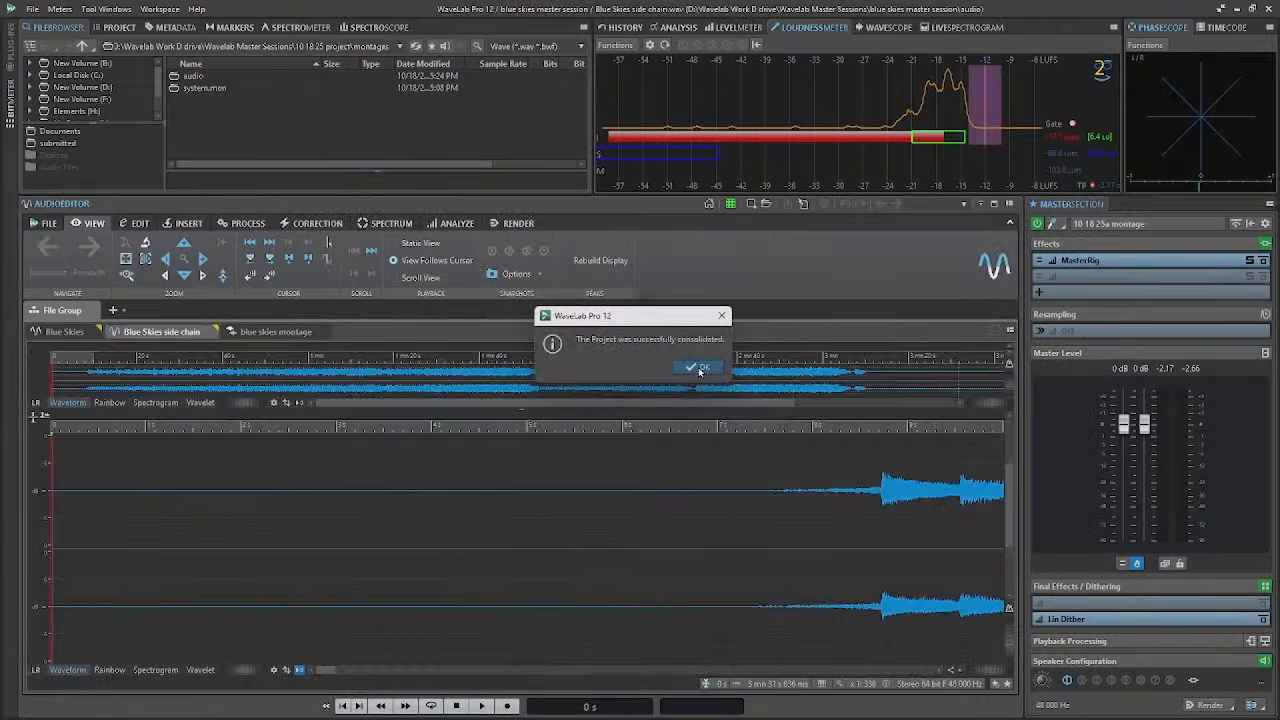
left_click(703, 367)
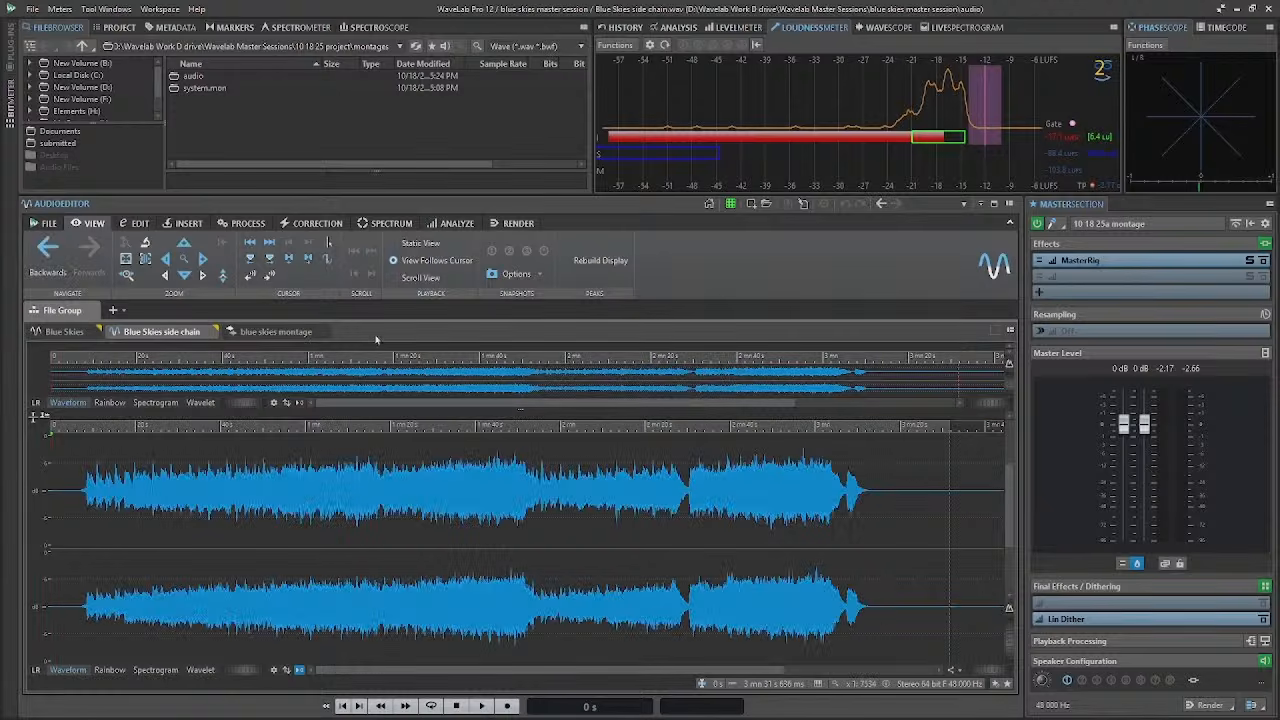
Step: In the blue skies montage, trim the active clip's silent ends using Auto Split with the head tail trim preset
left_click(276, 332)
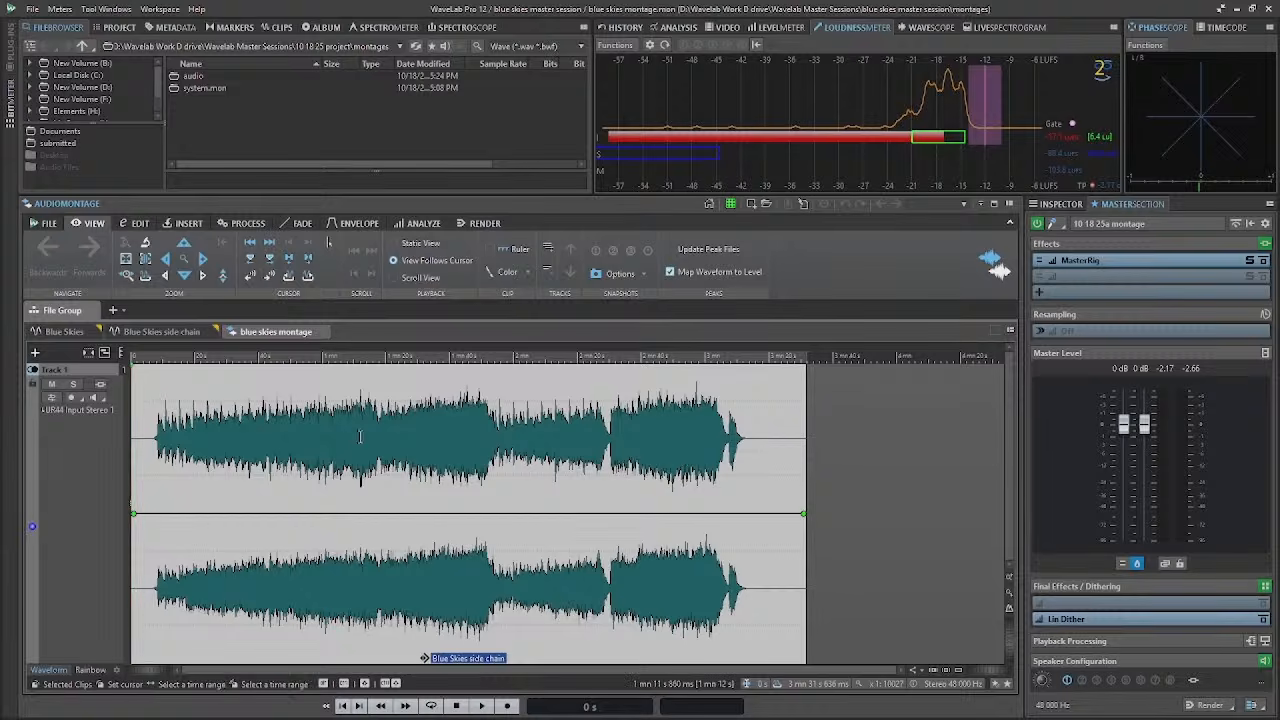
left_click(247, 223)
left_click(222, 249)
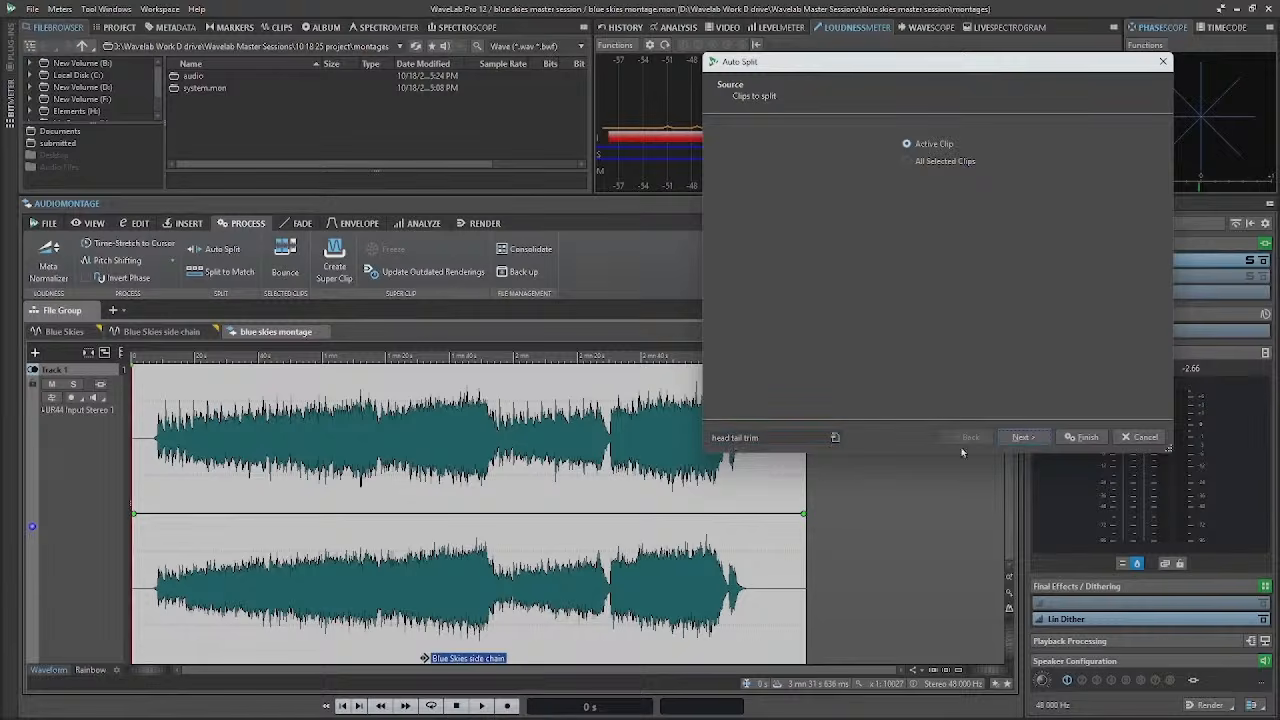
left_click(1083, 437)
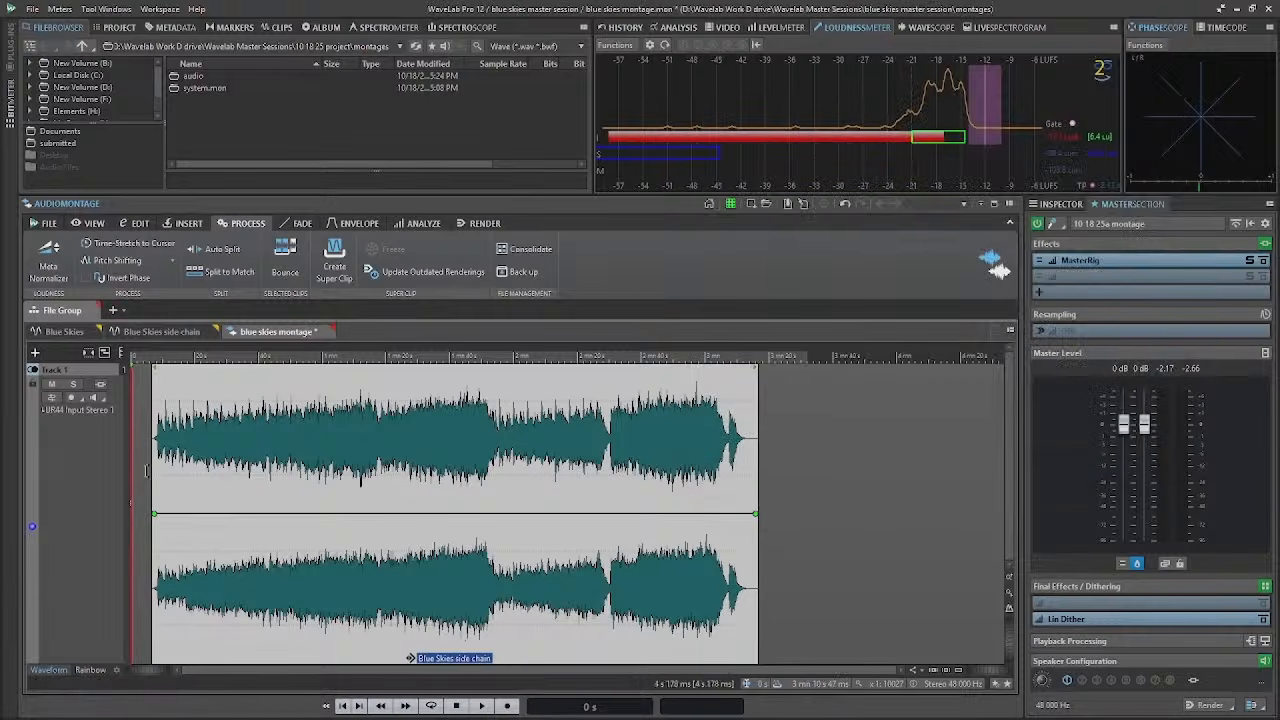
Step: Open the trimmed clip's fade-out settings and save the montage
left_click(298, 223)
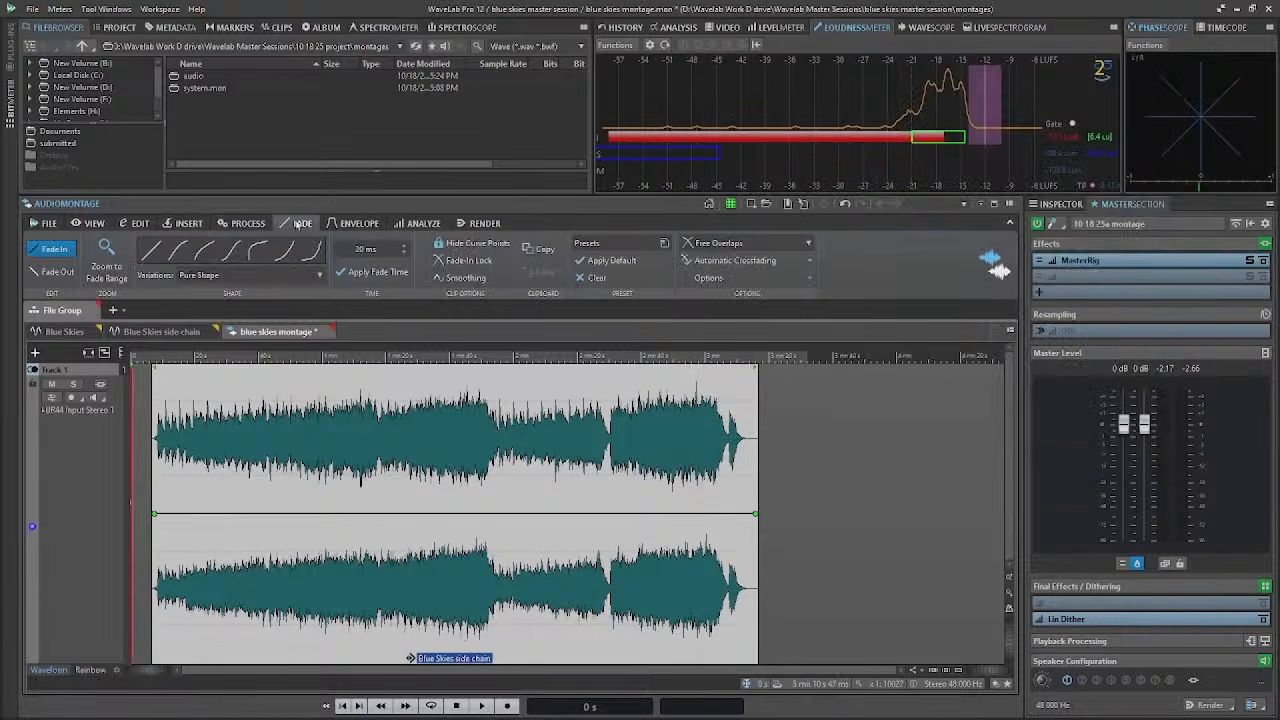
left_click(55, 271)
left_click(105, 249)
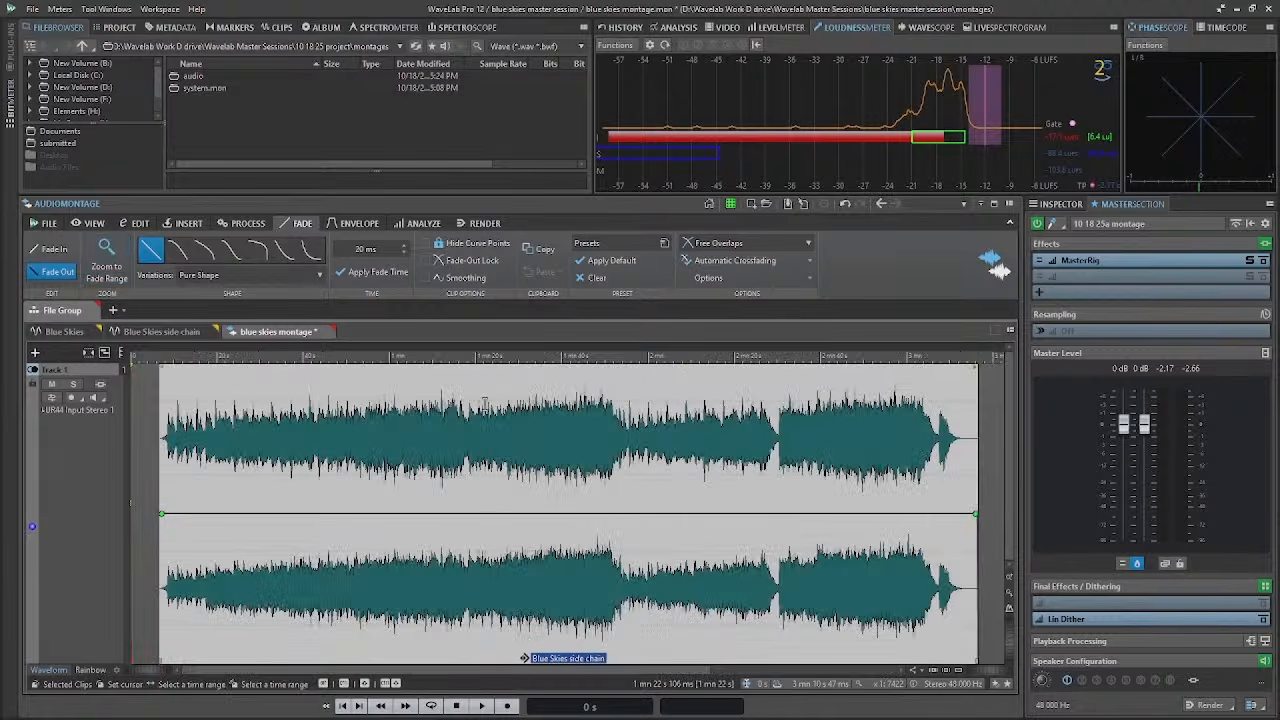
key("ctrl+s")
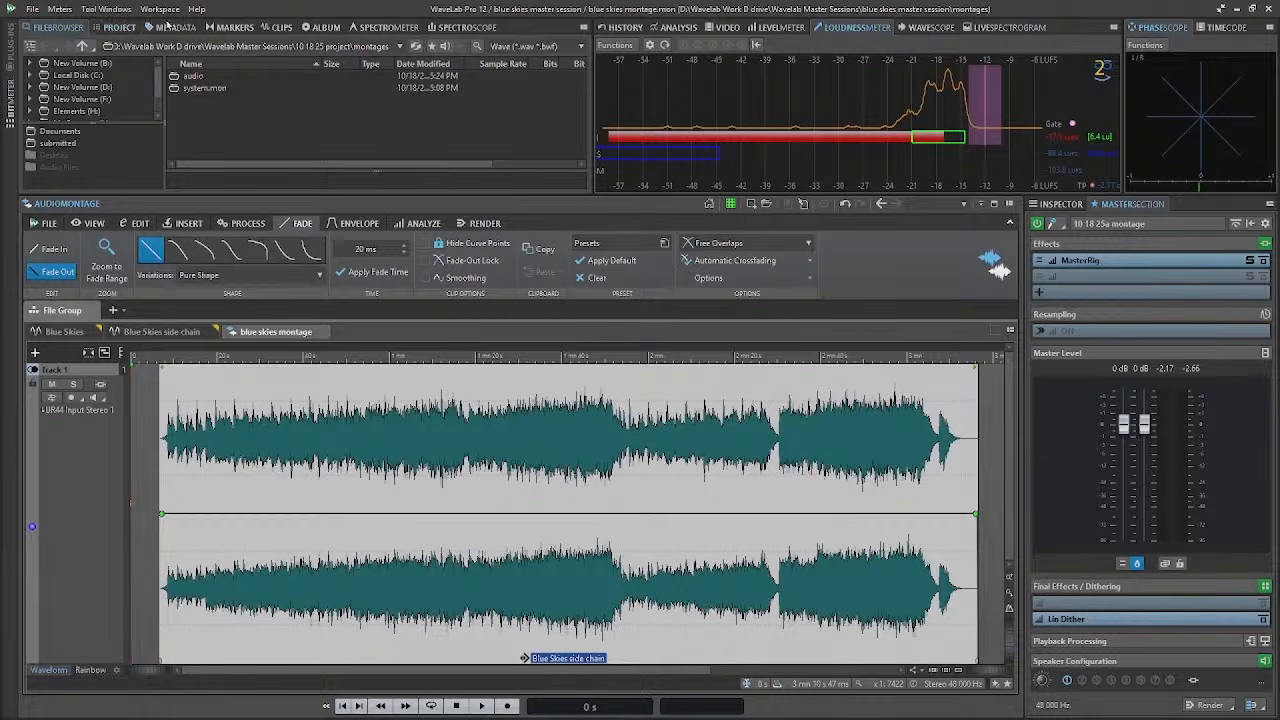
Step: Generate title markers at the clip boundaries with the Album Wizard, using splice markers and CD-frame quantizing
left_click(167, 27)
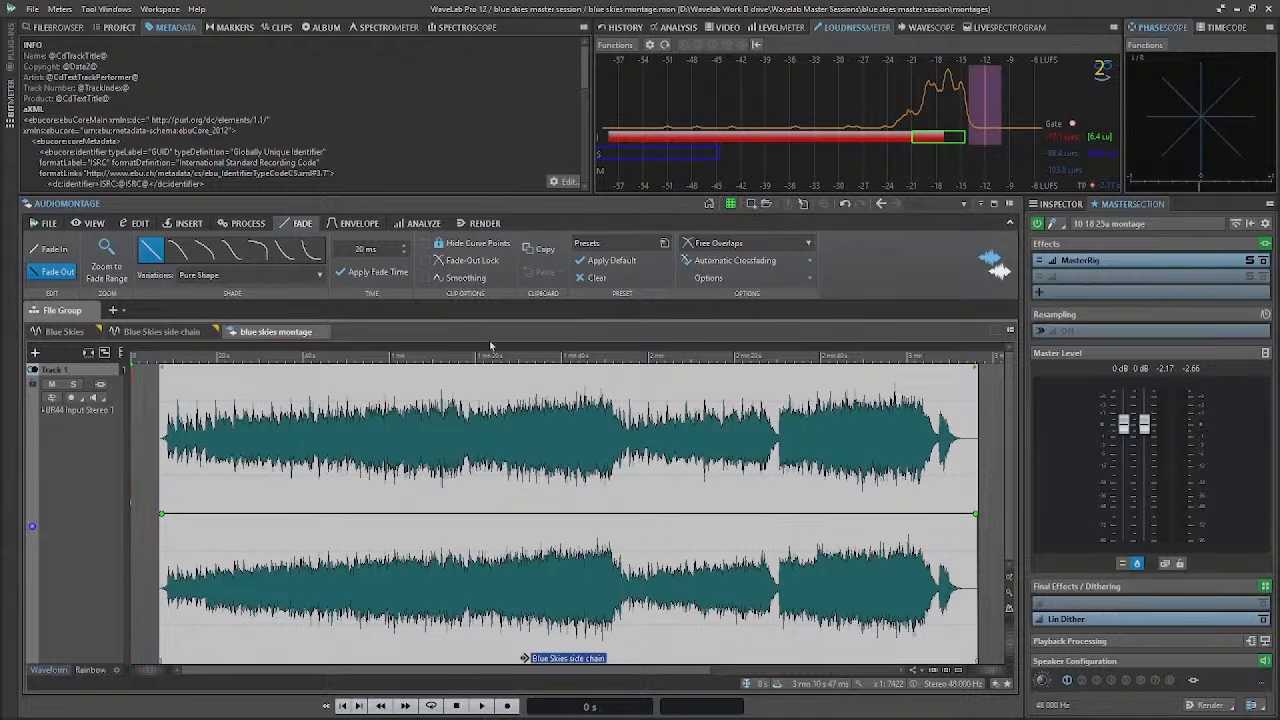
left_click(322, 28)
left_click(112, 45)
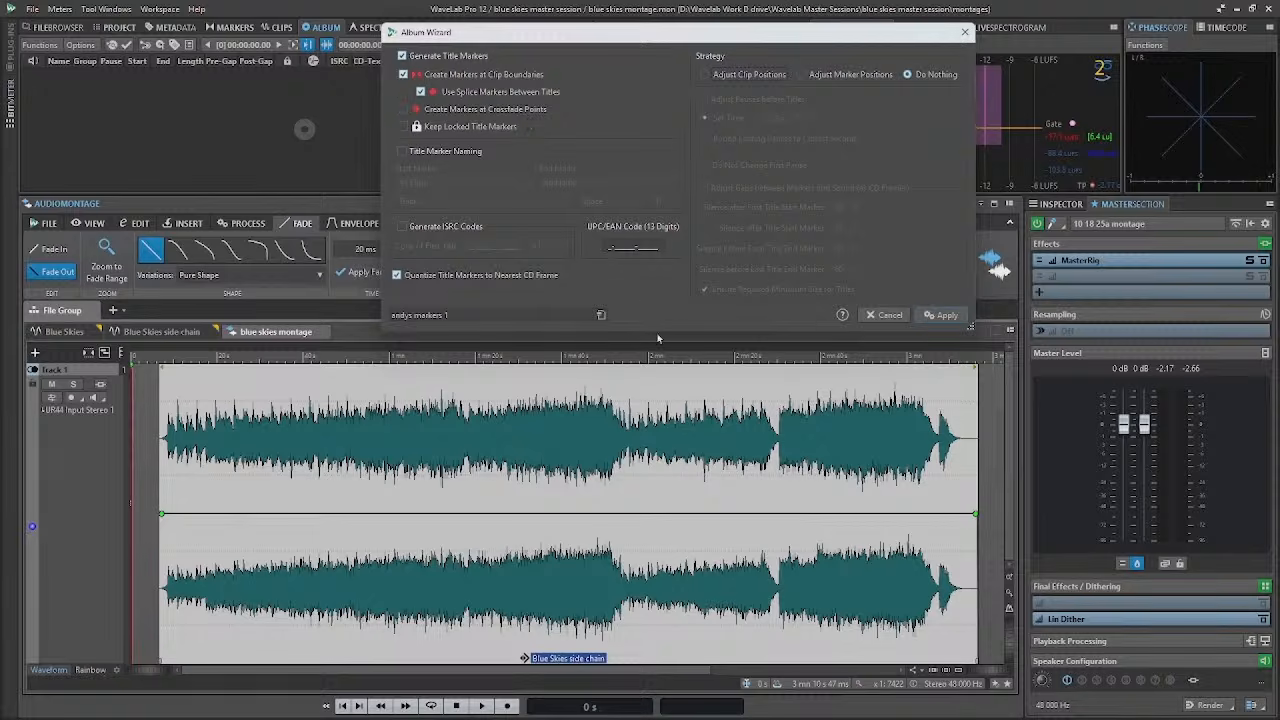
left_click(935, 316)
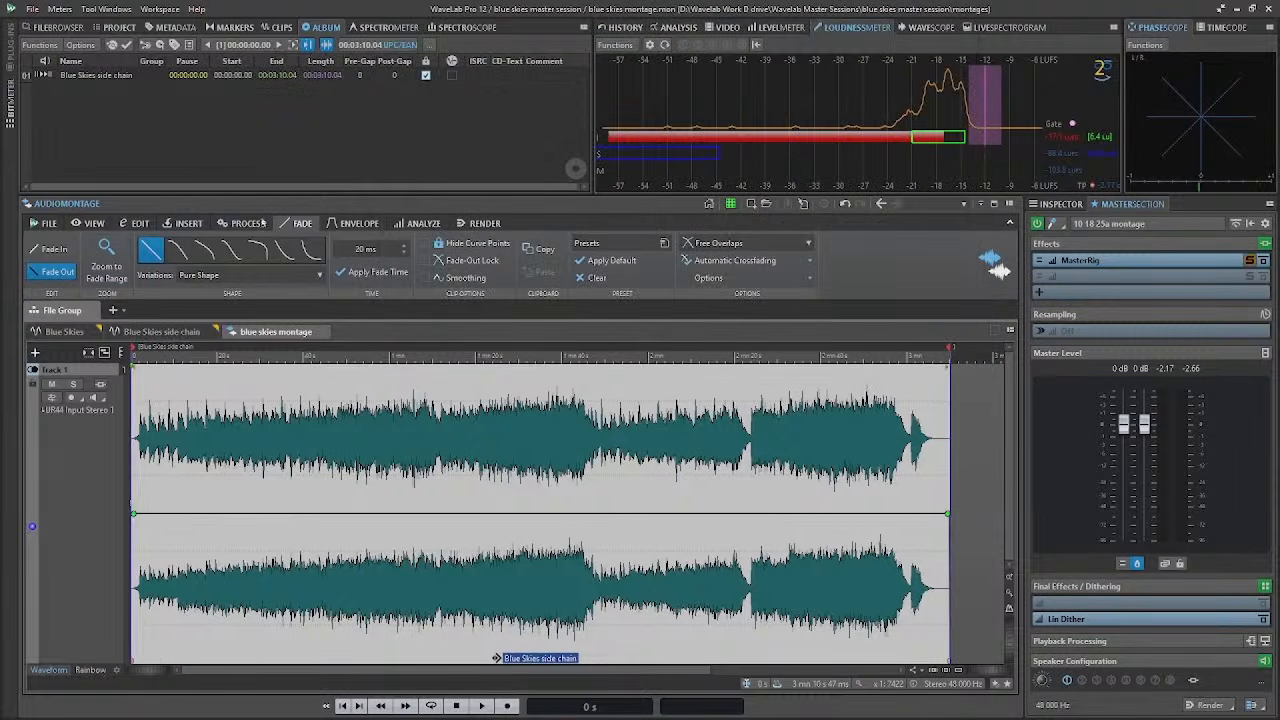
Step: Normalize the clip with the Loudness Meta Normalizer to -16.00 LUFS, referenced to the top of the loudness range
left_click(222, 224)
left_click(44, 266)
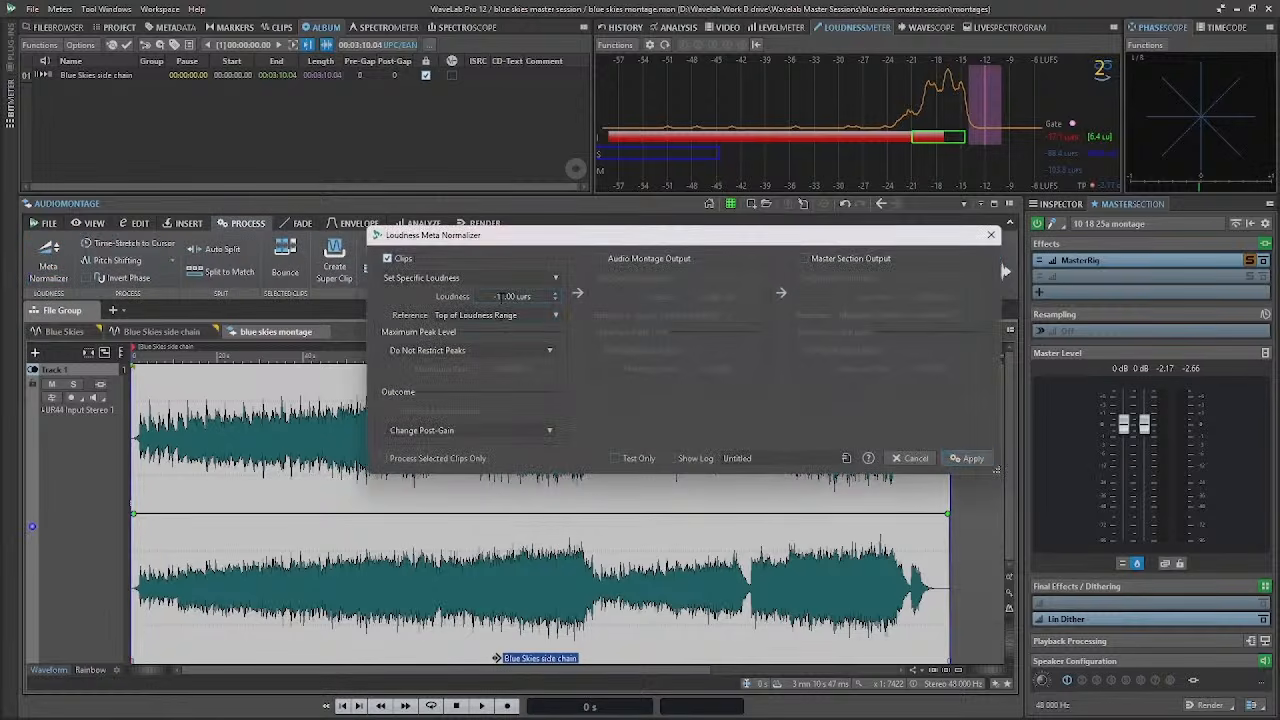
scroll(507, 297, "down", 5)
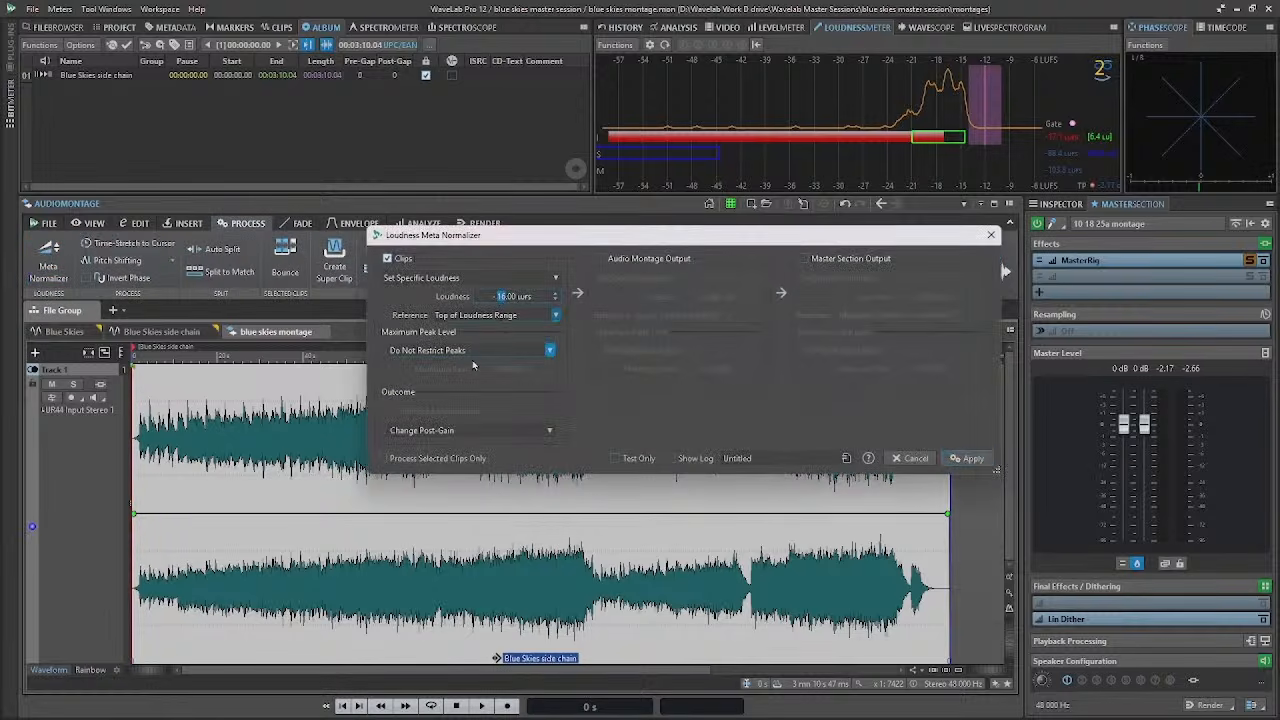
left_click(971, 458)
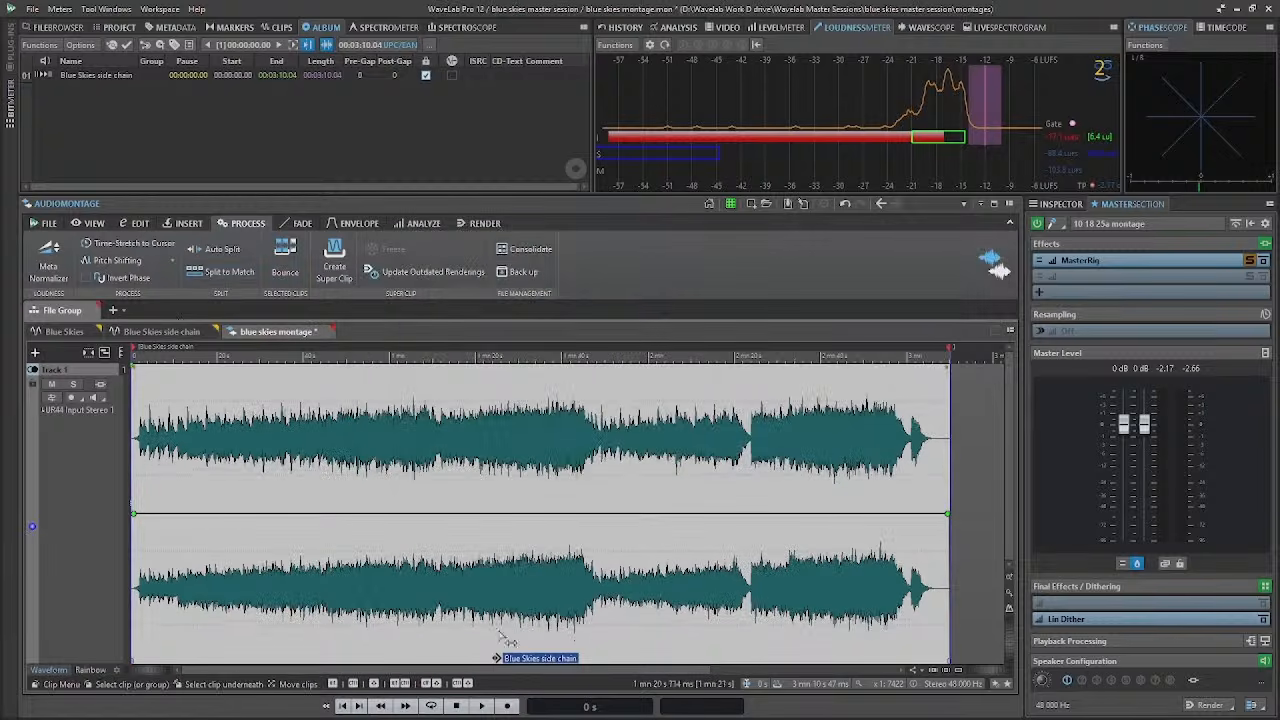
Step: Add MasterRig from the favorite plug-ins as a clip effect on Blue Skies side chain
right_click(540, 659)
left_click(578, 685)
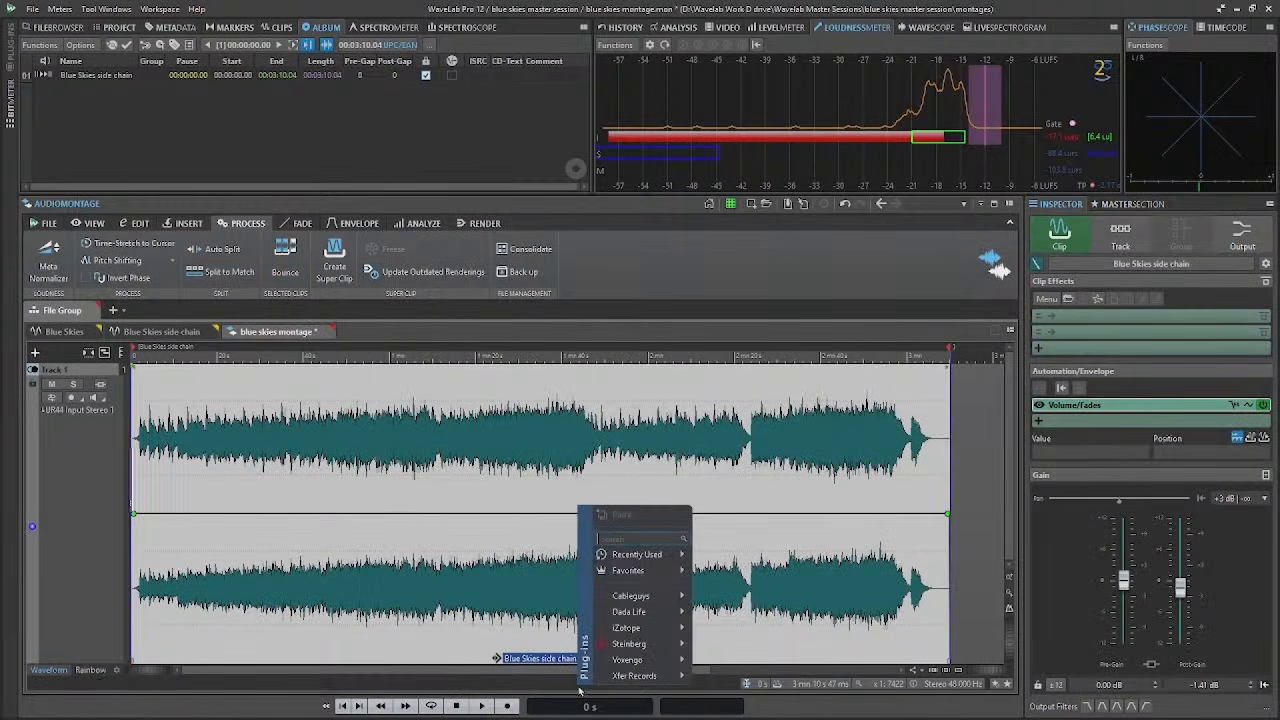
mouse_move(632, 570)
left_click(733, 569)
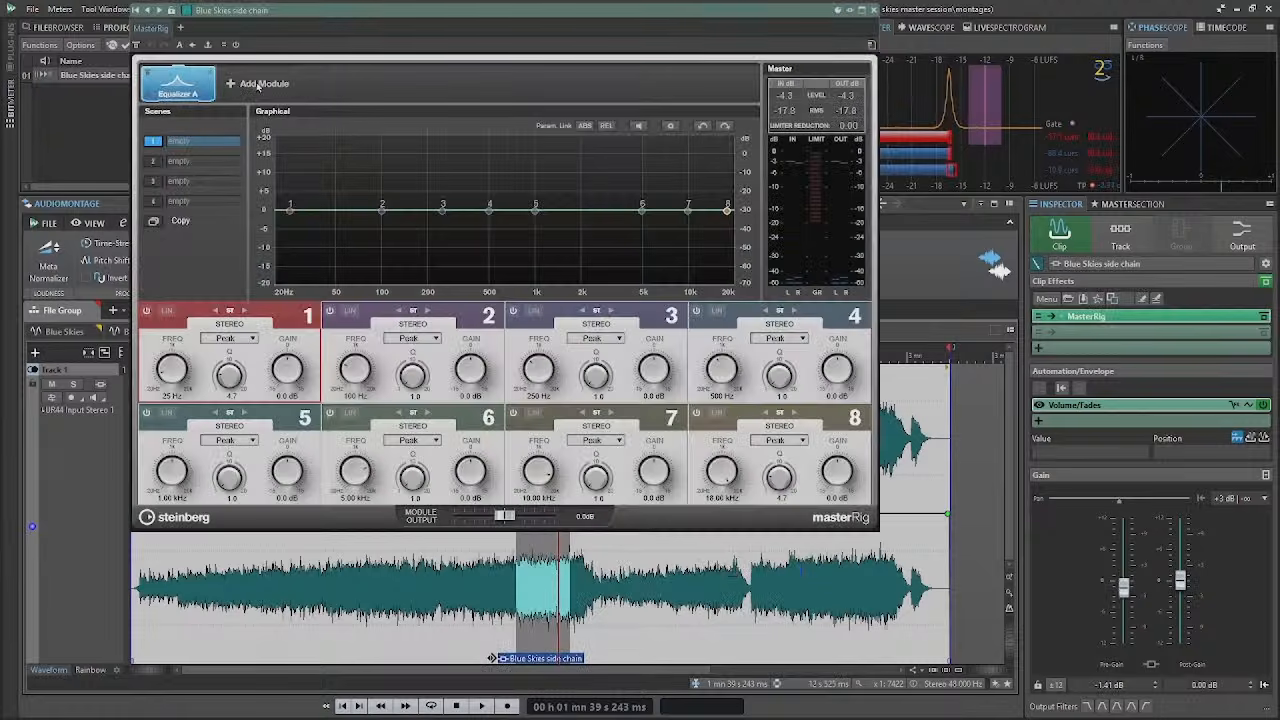
Step: Add Compressor A to MasterRig and set all four linked bands to a threshold of about -23.7 dB and 41.63 ms attack
left_click(258, 84)
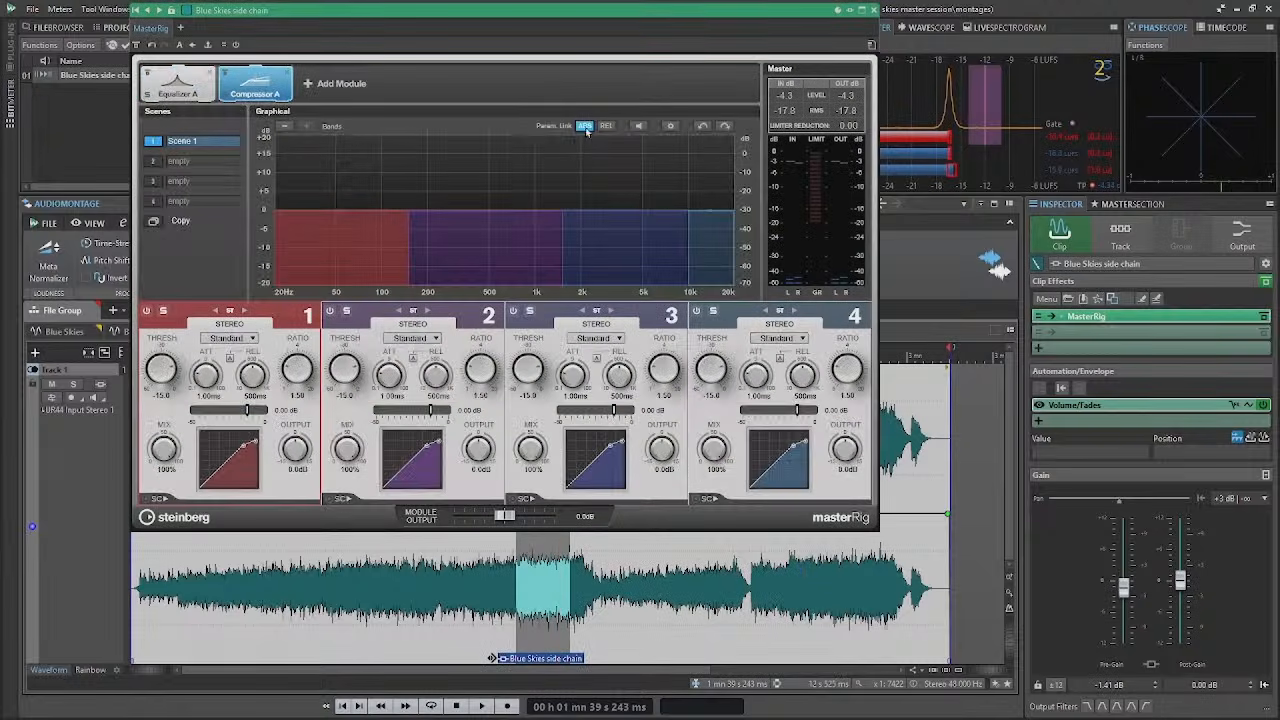
left_click(417, 365)
left_click_drag(417, 365, 407, 330)
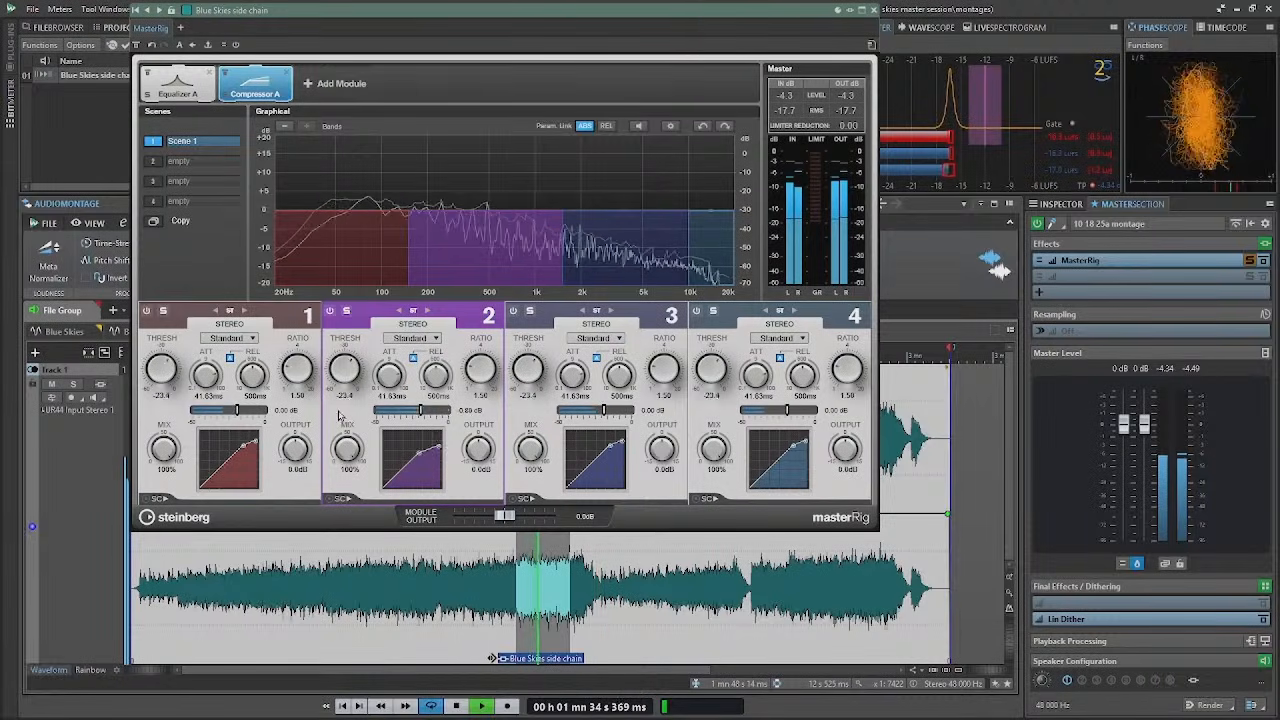
left_click_drag(338, 416, 336, 406)
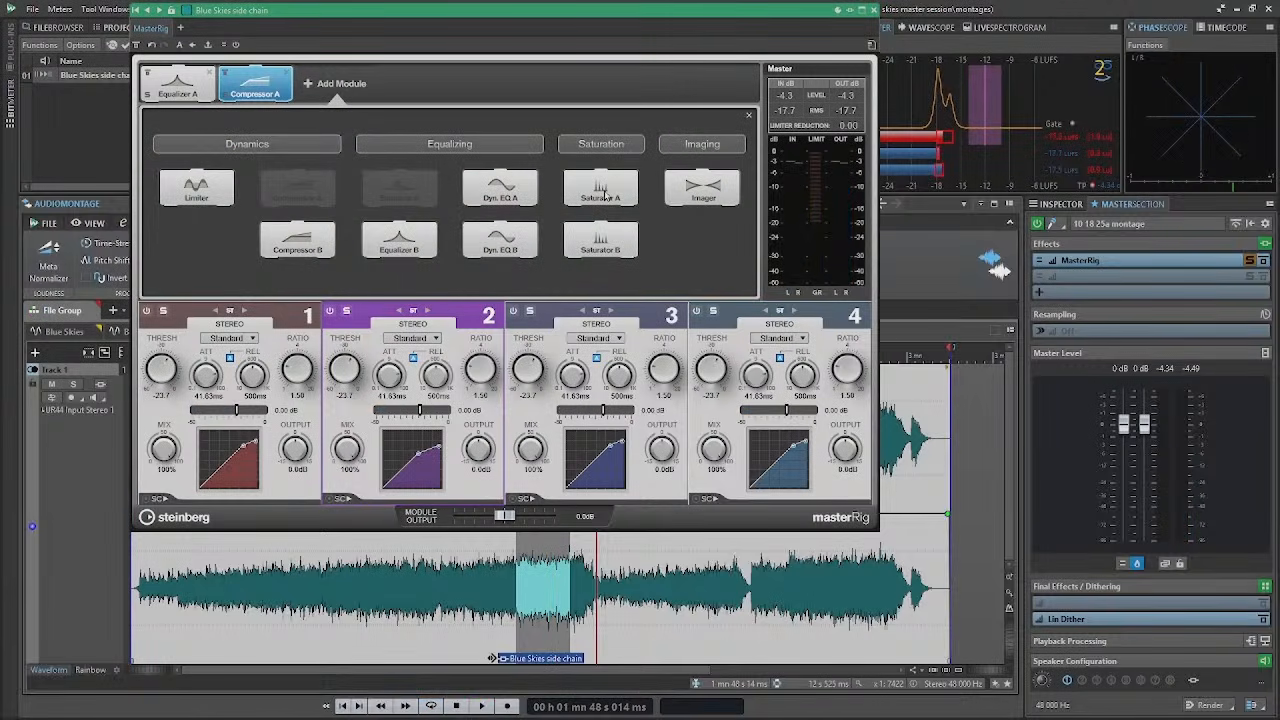
Step: Add Saturator A and raise the tape drive of all four bands to about 3 while looping the selected range
left_click(602, 190)
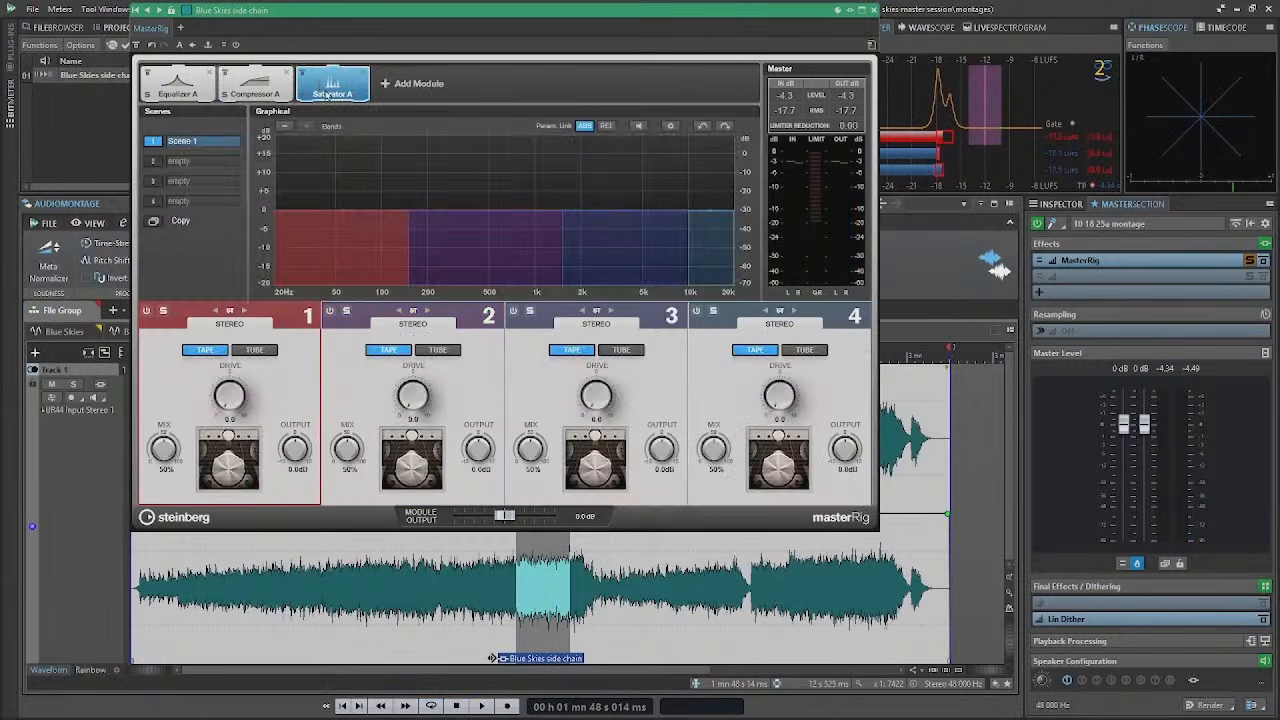
key("space")
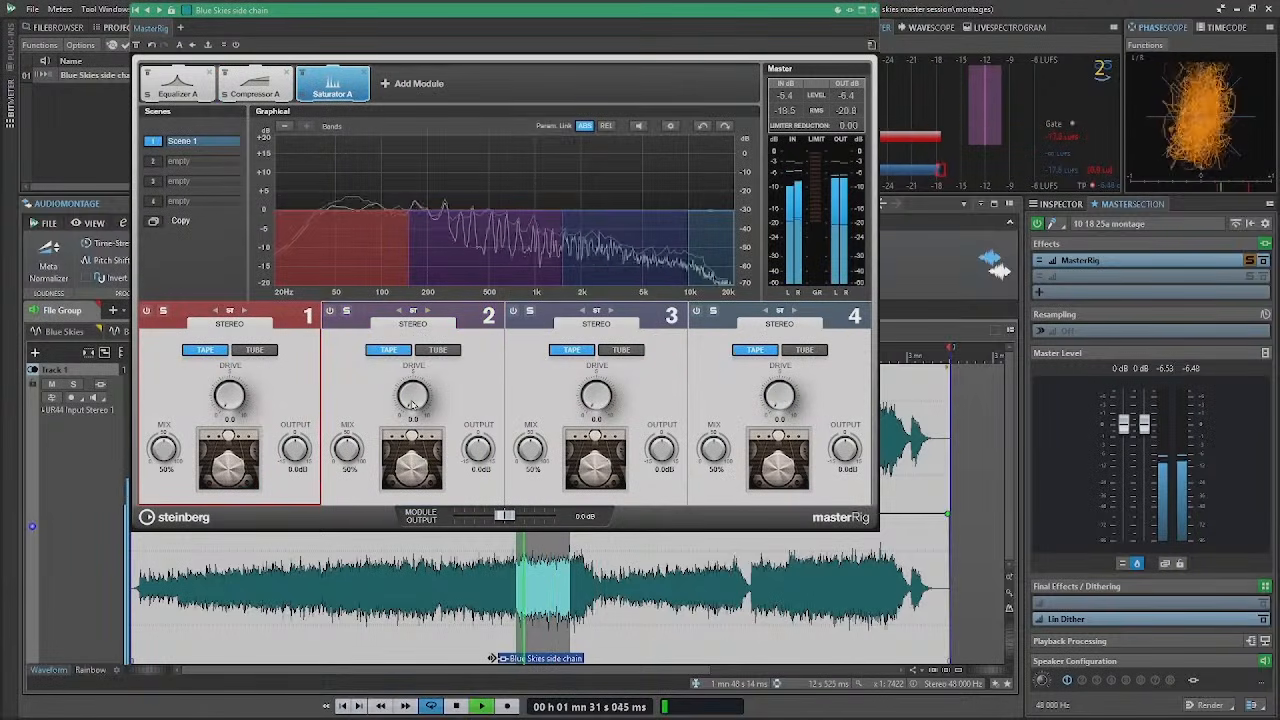
mouse_move(412, 402)
left_mouse_down()
mouse_move(420, 362)
mouse_move(421, 381)
left_mouse_up()
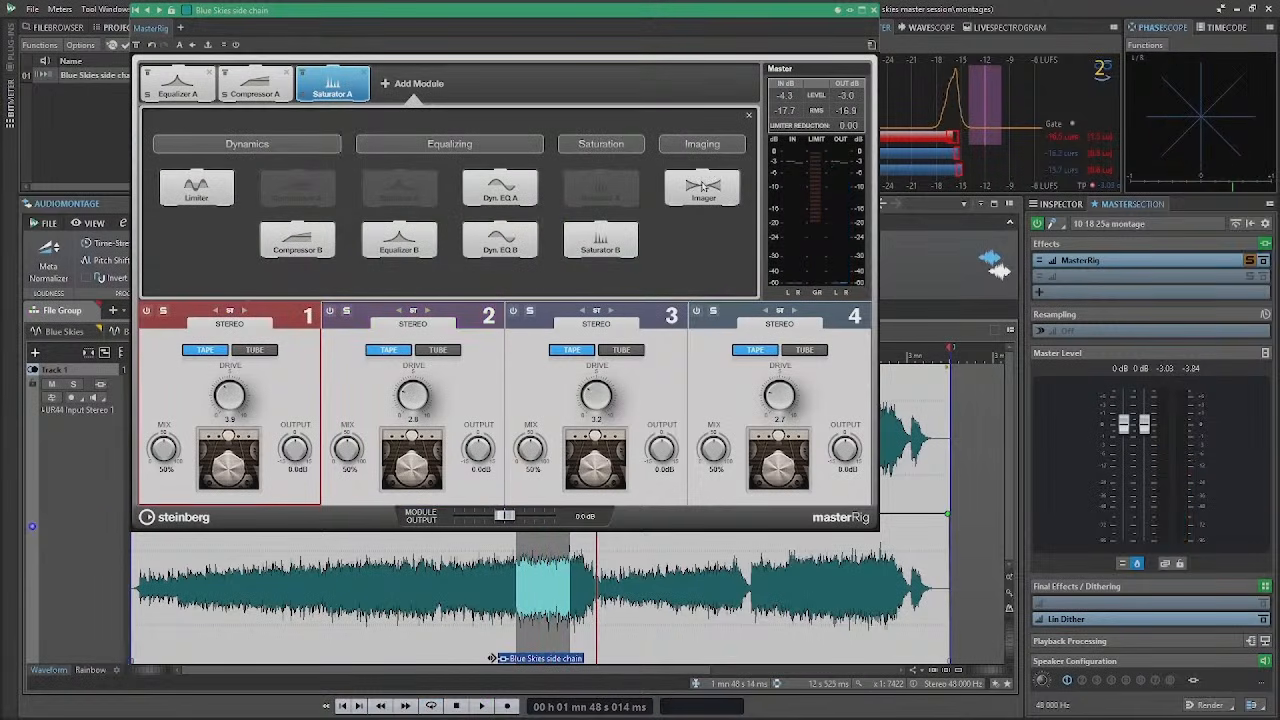
Step: Add the Imager module and set the width of band 1 to 77%, band 2 to 87% and band 3 to 101% during looped playback
left_click(703, 186)
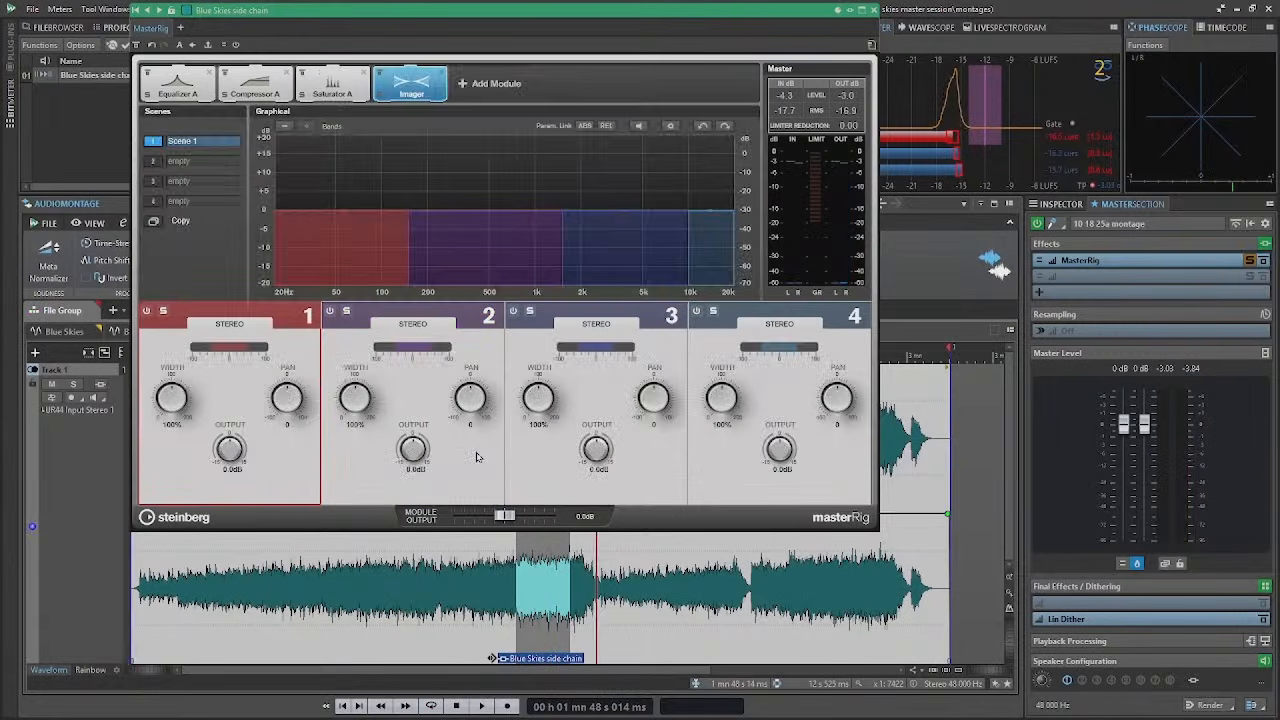
key("space")
mouse_move(356, 400)
left_mouse_down()
mouse_move(362, 360)
mouse_move(343, 437)
mouse_move(346, 401)
left_mouse_up()
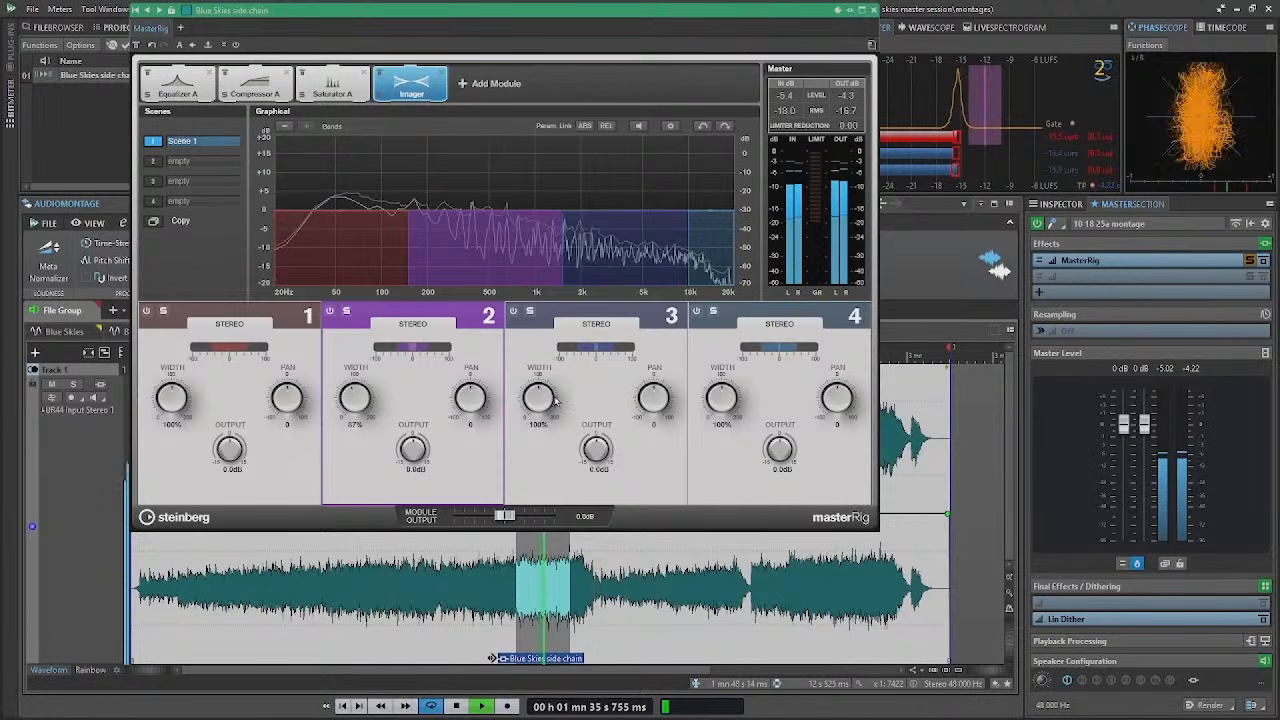
left_click_drag(540, 400, 540, 370)
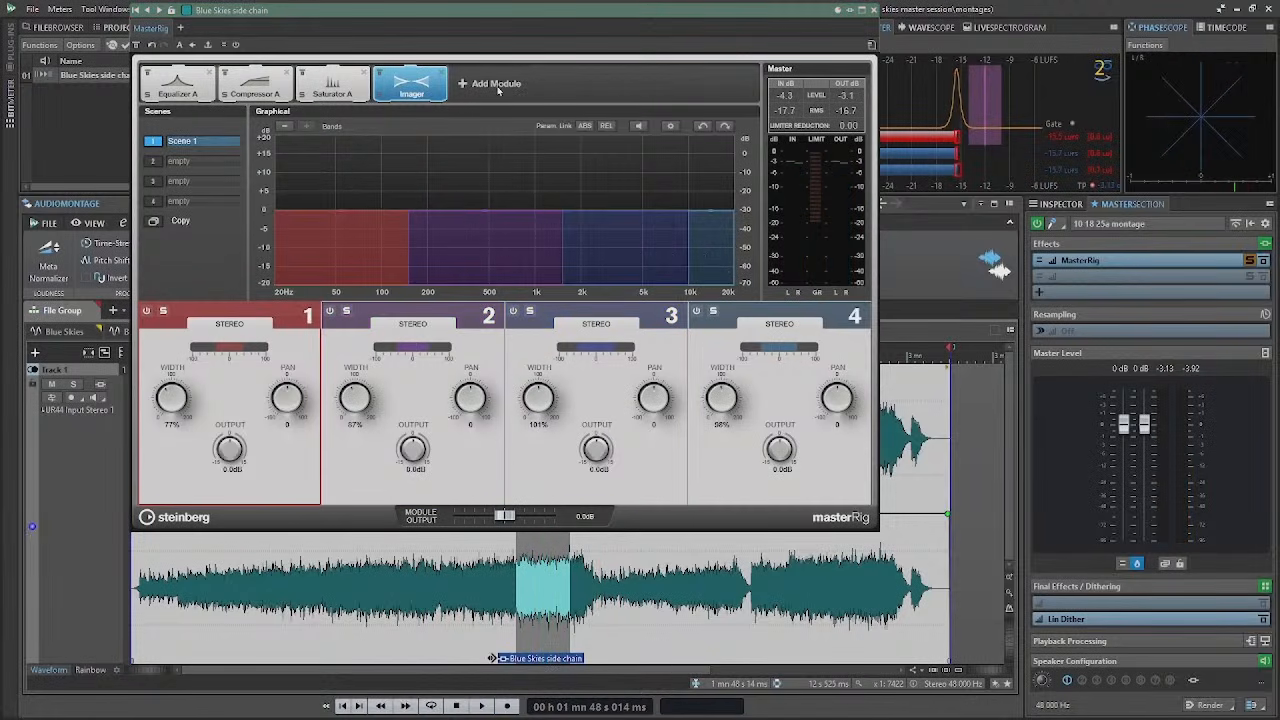
Step: Add the Limiter module to MasterRig in Maximizer mode with Optimize at 0% and the Modern type
left_click(491, 86)
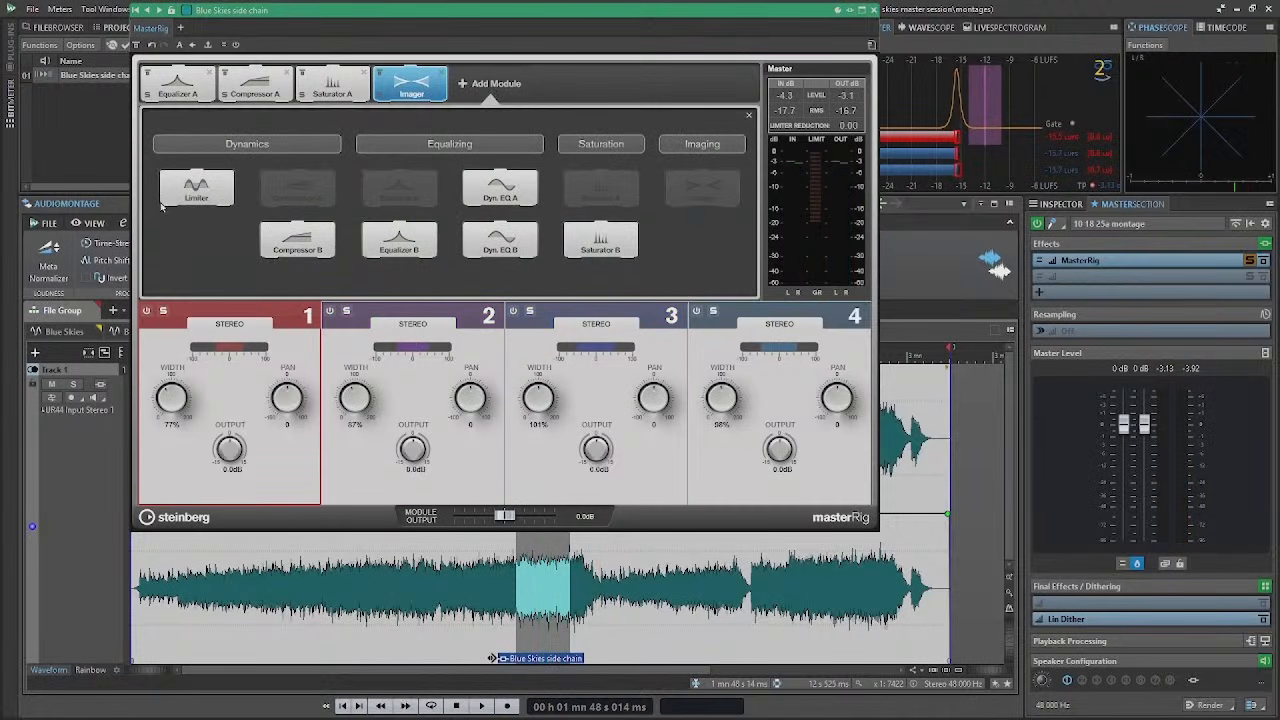
left_click(194, 190)
left_click_drag(836, 475, 858, 413)
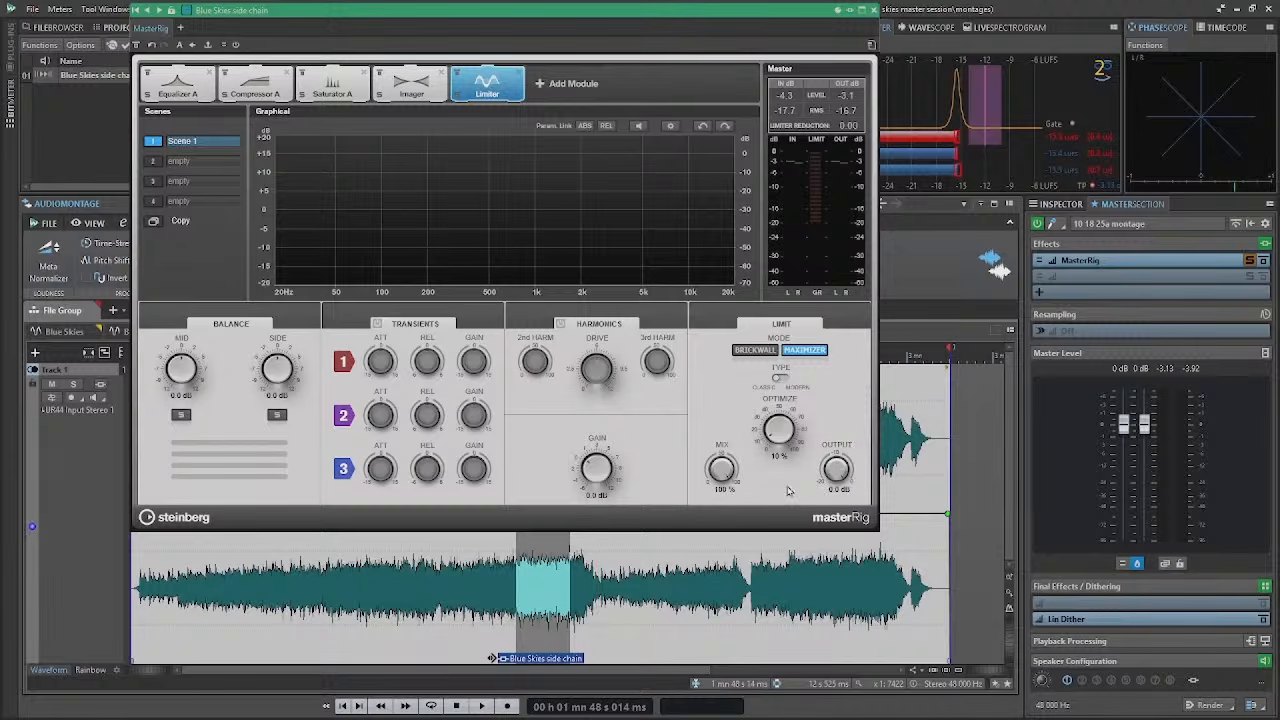
left_click_drag(778, 432, 781, 490)
left_click(782, 379)
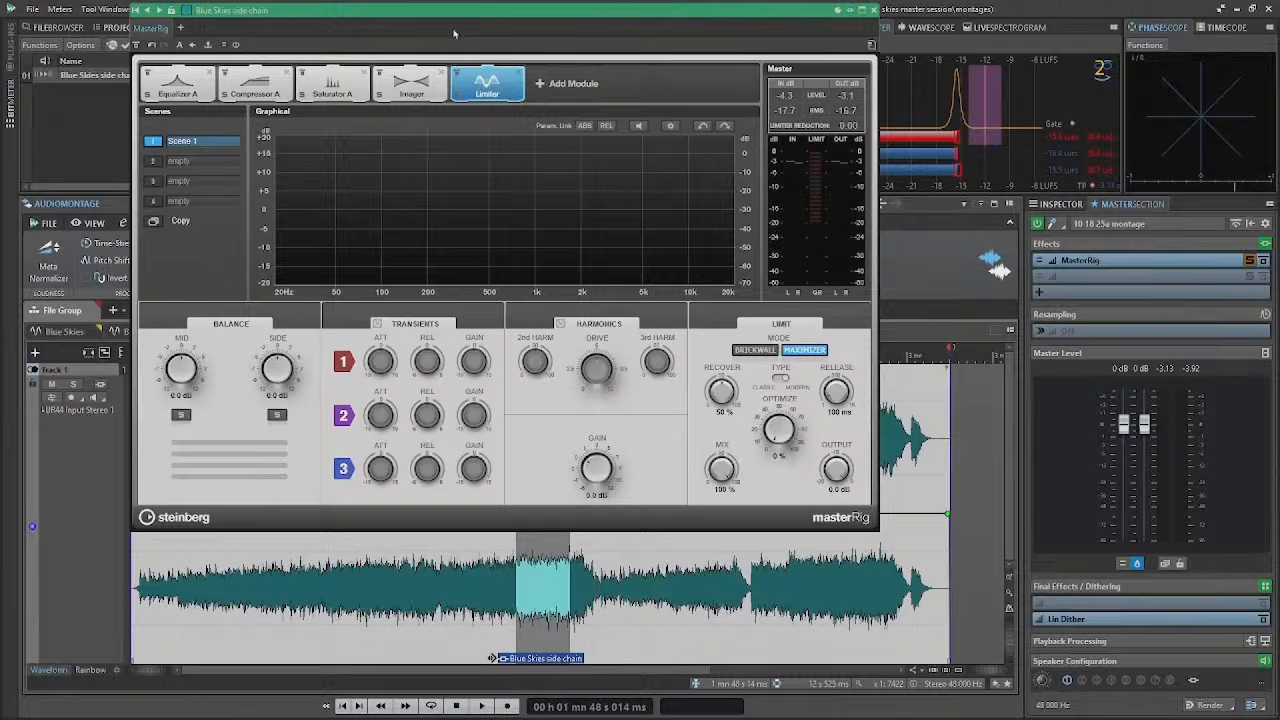
left_click_drag(435, 14, 412, 40)
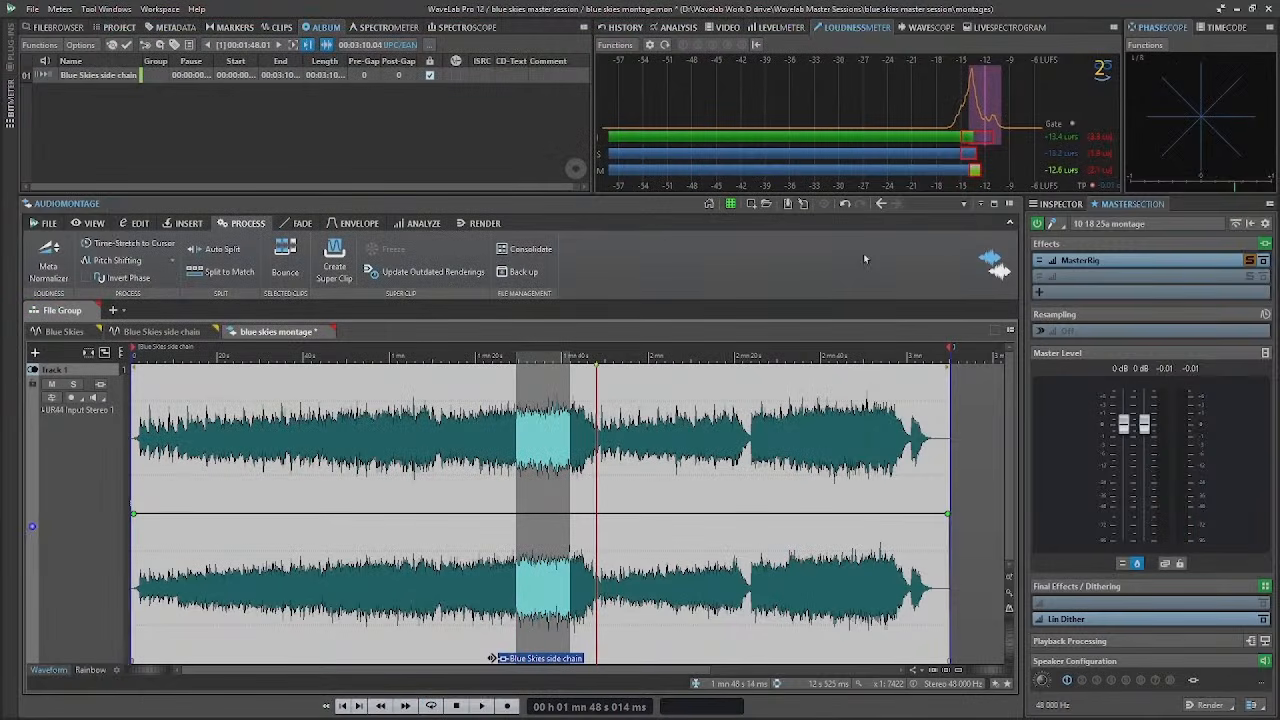
Step: Audition the selected range with the master section's MasterRig brickwall limiter bypassed
left_click(1080, 262)
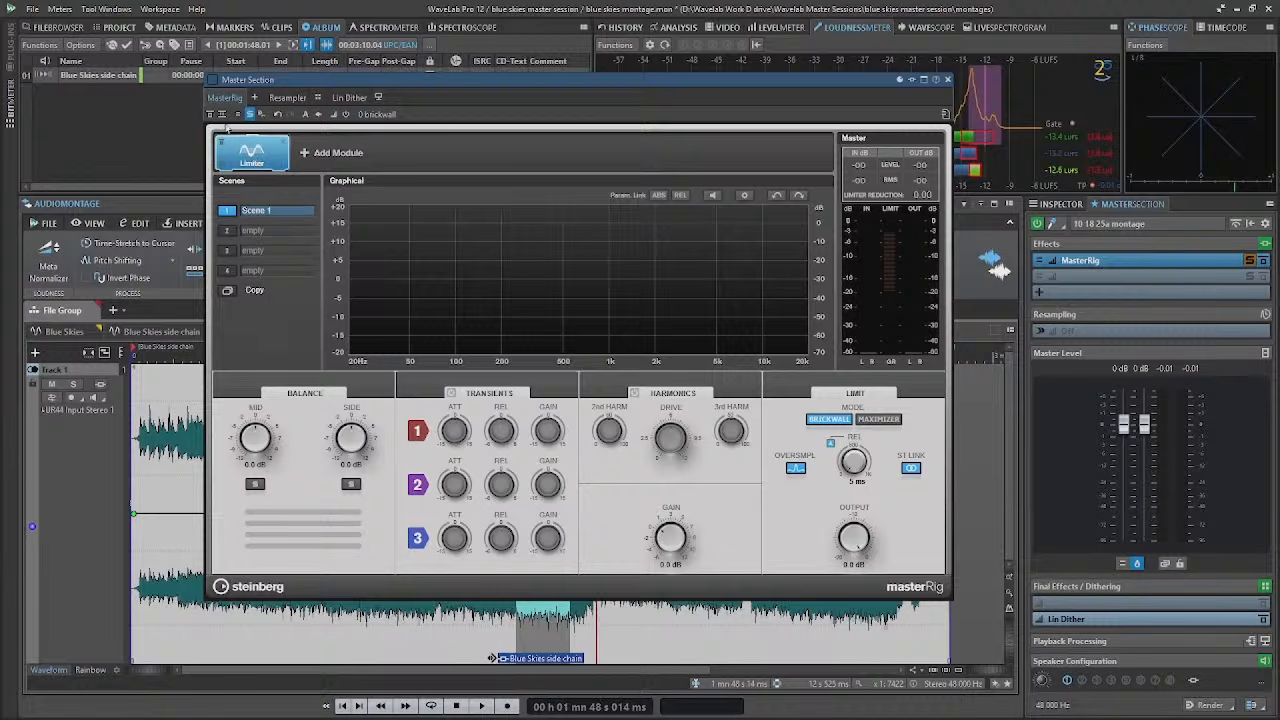
key("space")
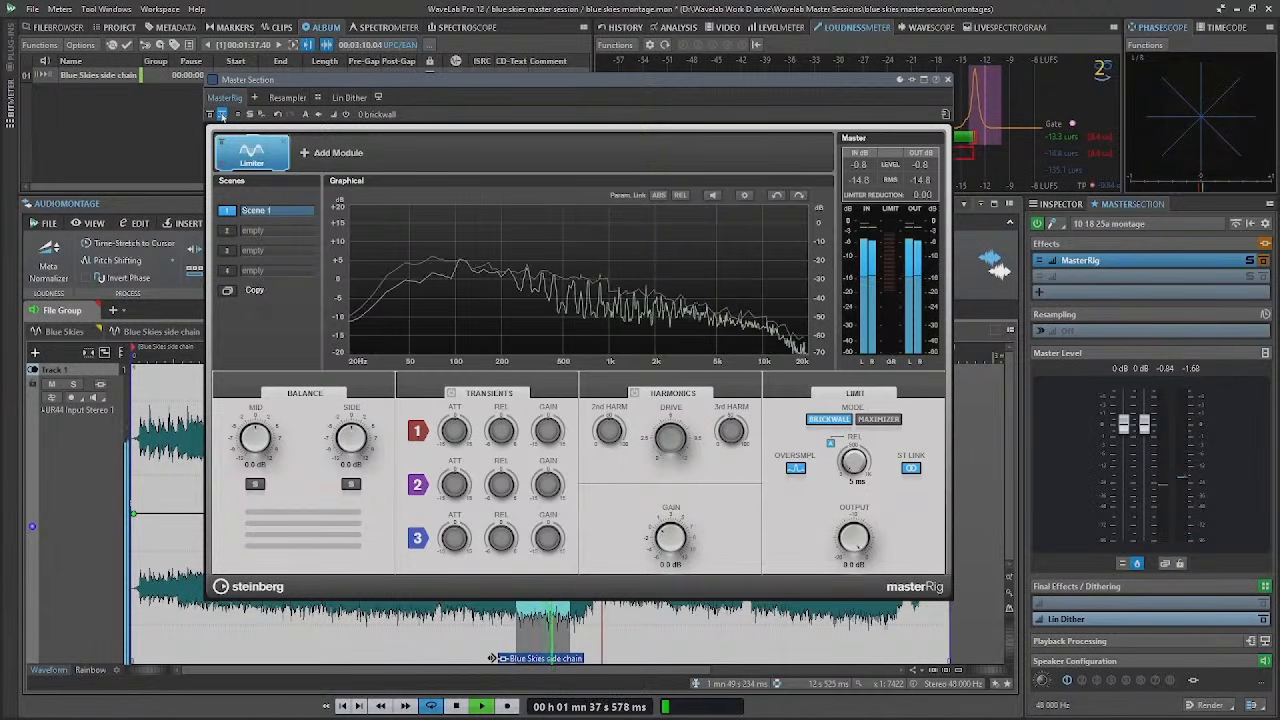
key("space")
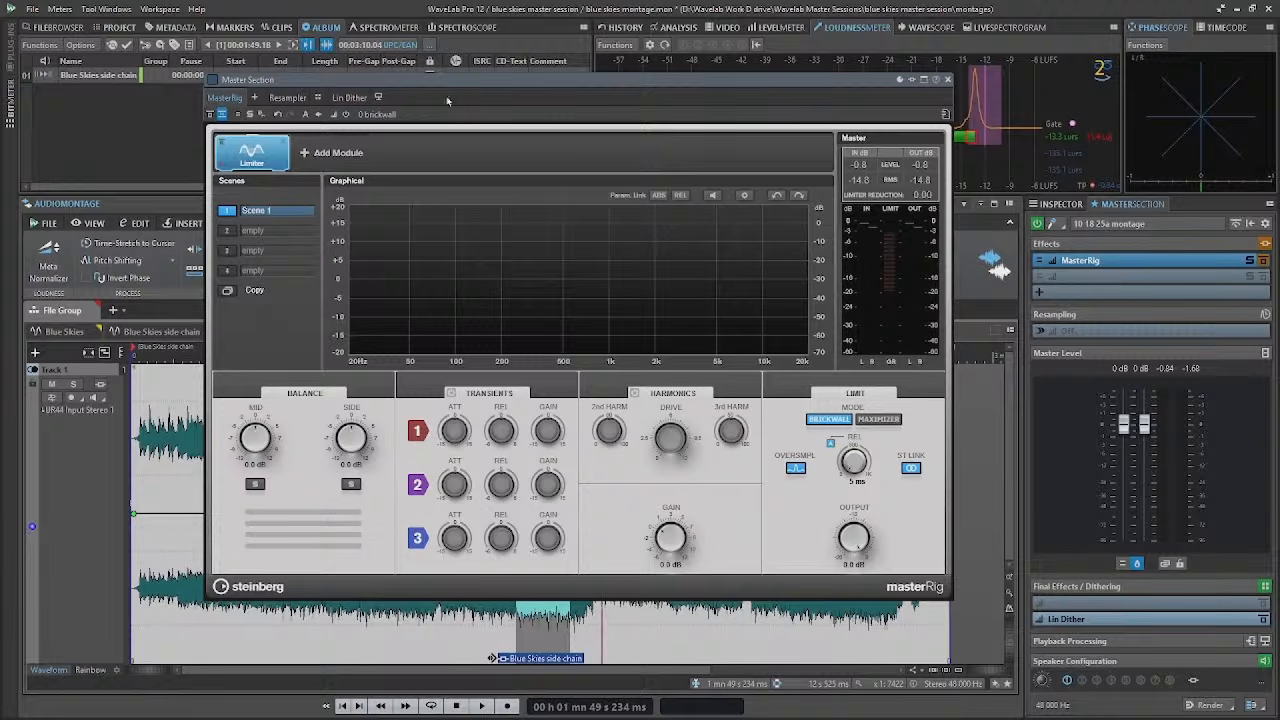
left_click_drag(469, 80, 328, 21)
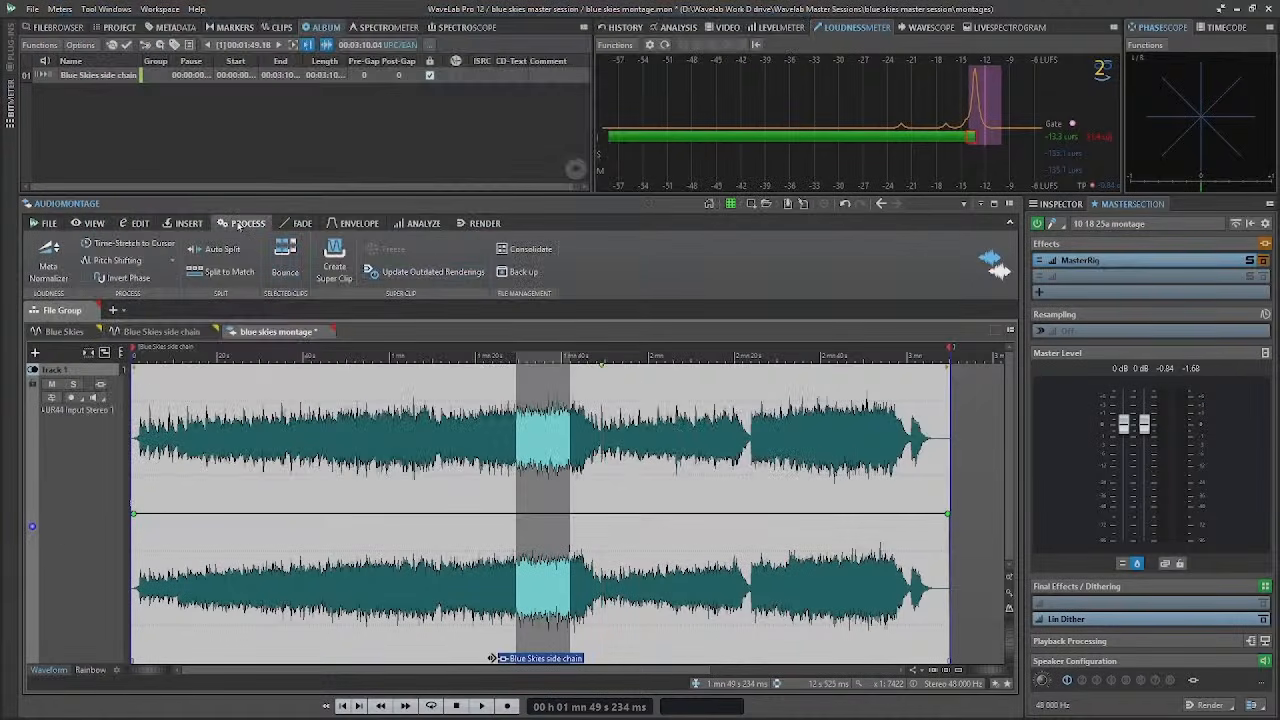
Step: Normalize the clip again with the Loudness Meta Normalizer, raising the target loudness and setting the outcome to Change Post-Gain
left_click(46, 262)
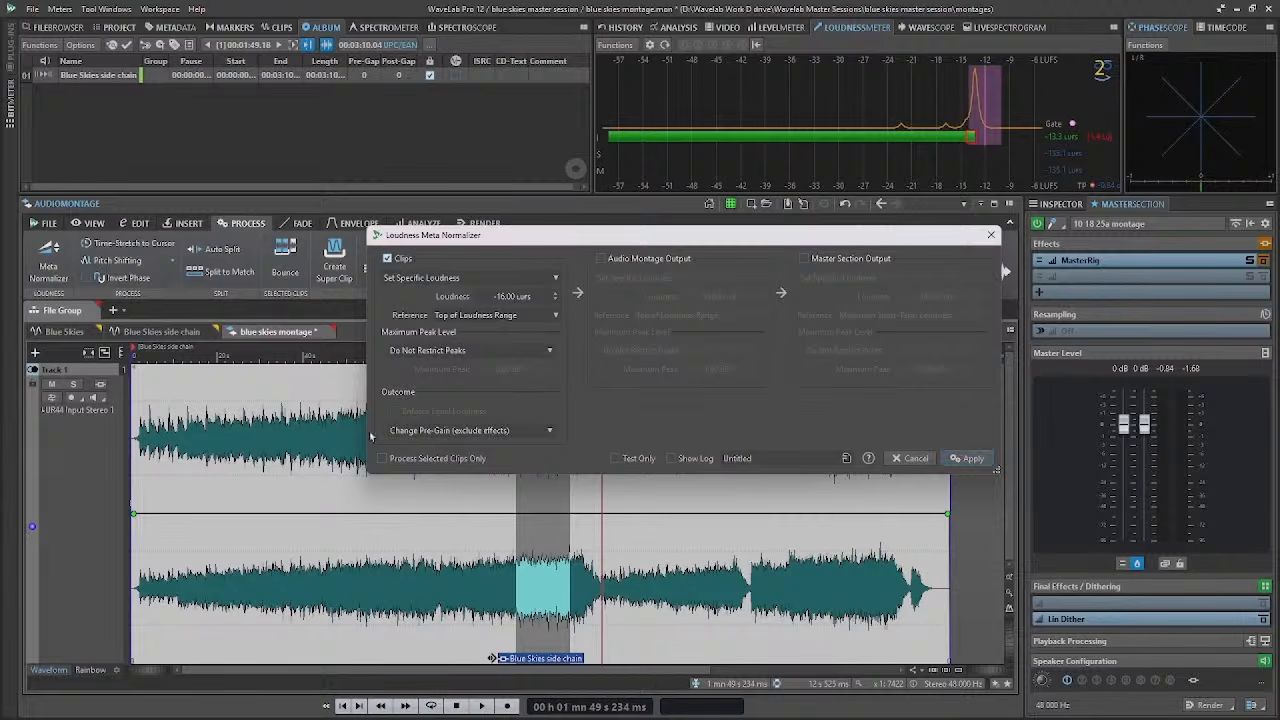
left_click(468, 432)
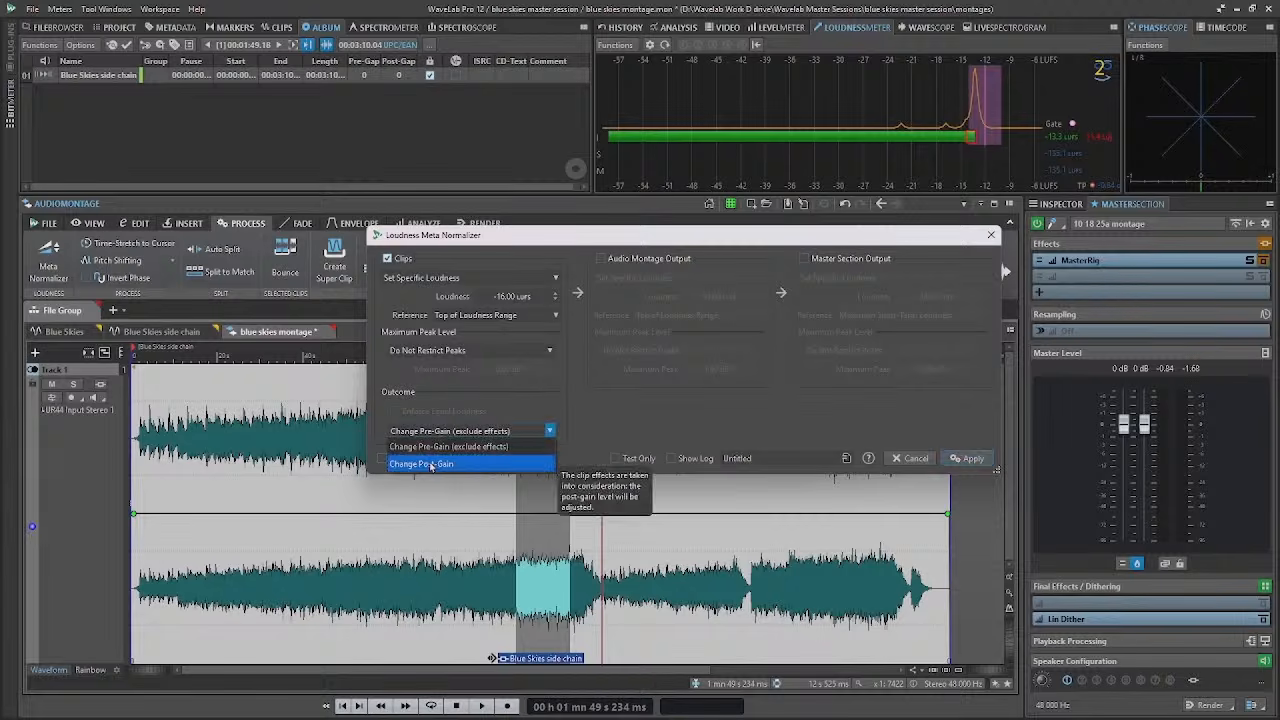
left_click(431, 465)
scroll(505, 296, "down", 2)
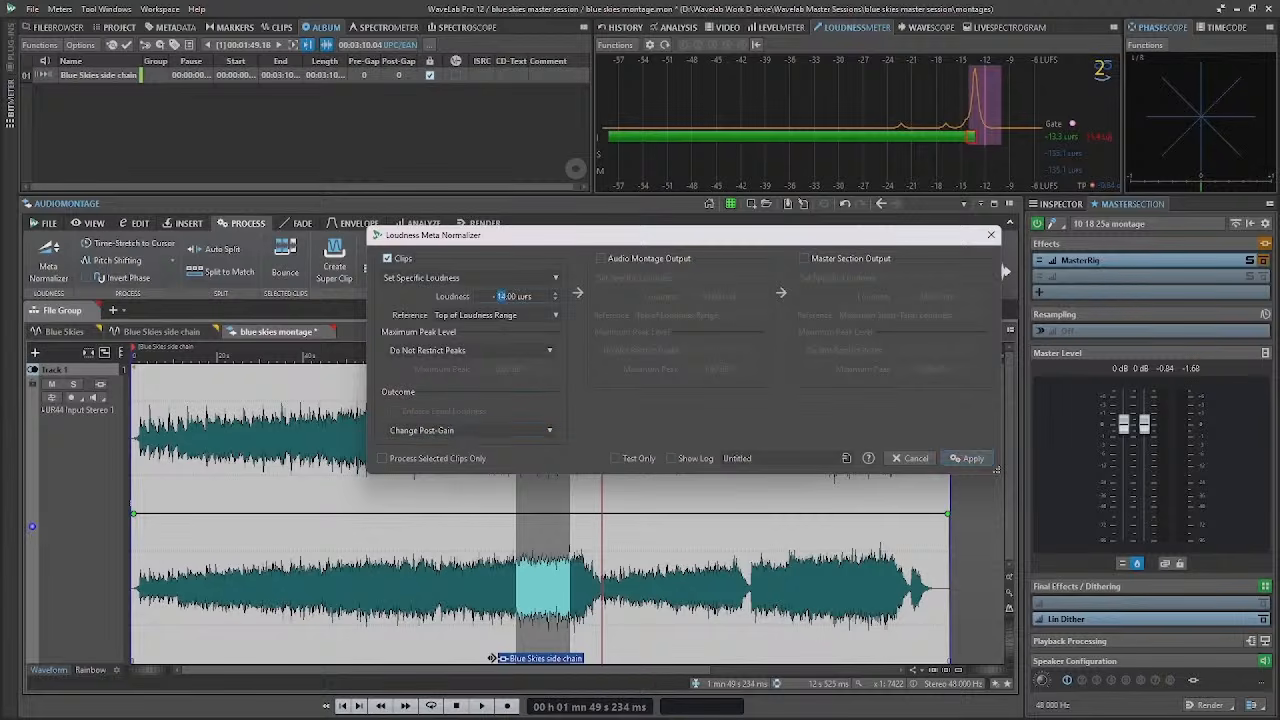
scroll(502, 297, "up", 3)
left_click(962, 459)
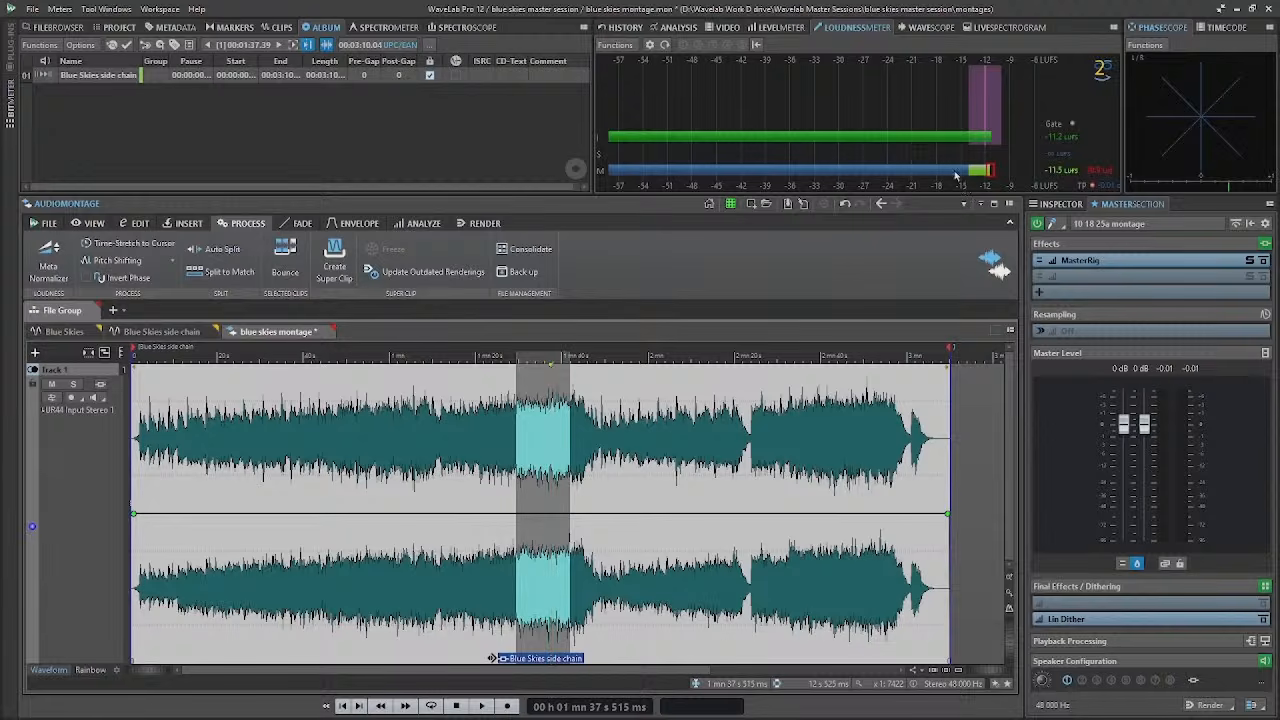
Step: Render the montage as Blue Skies side chain to the project's renderings folder and analyze the loudness of the rendered file
left_click(484, 223)
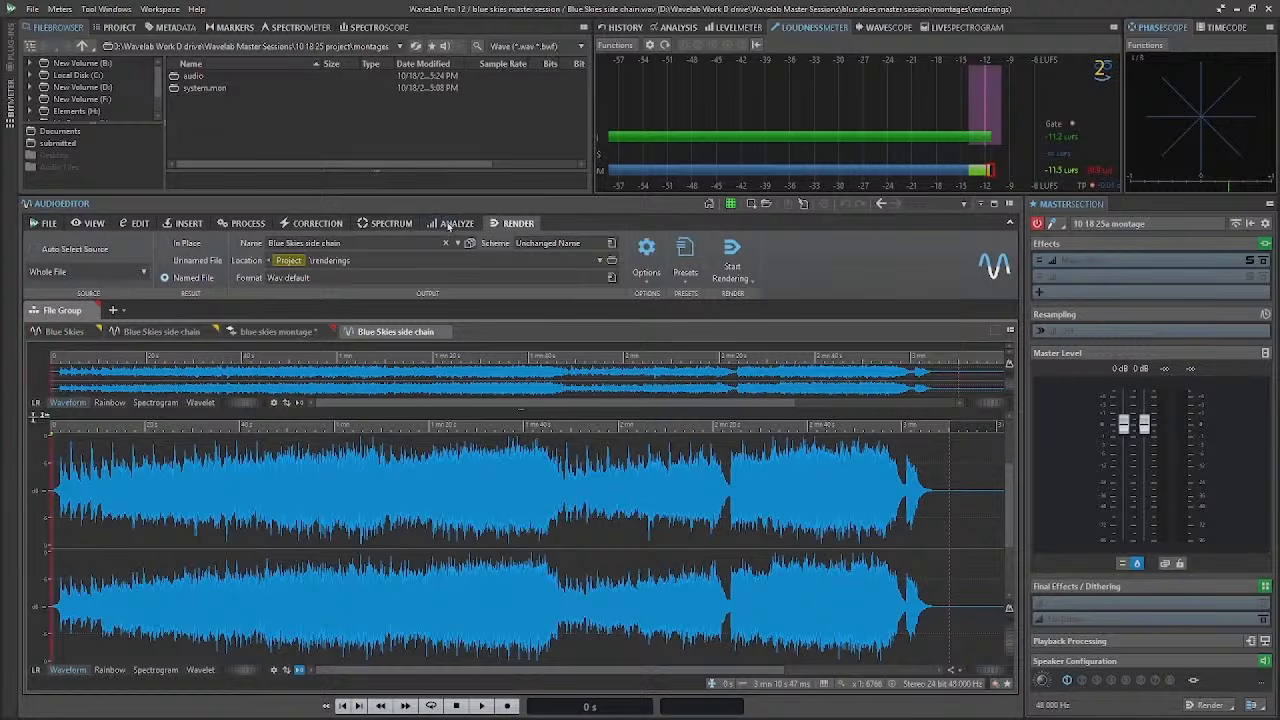
left_click(448, 223)
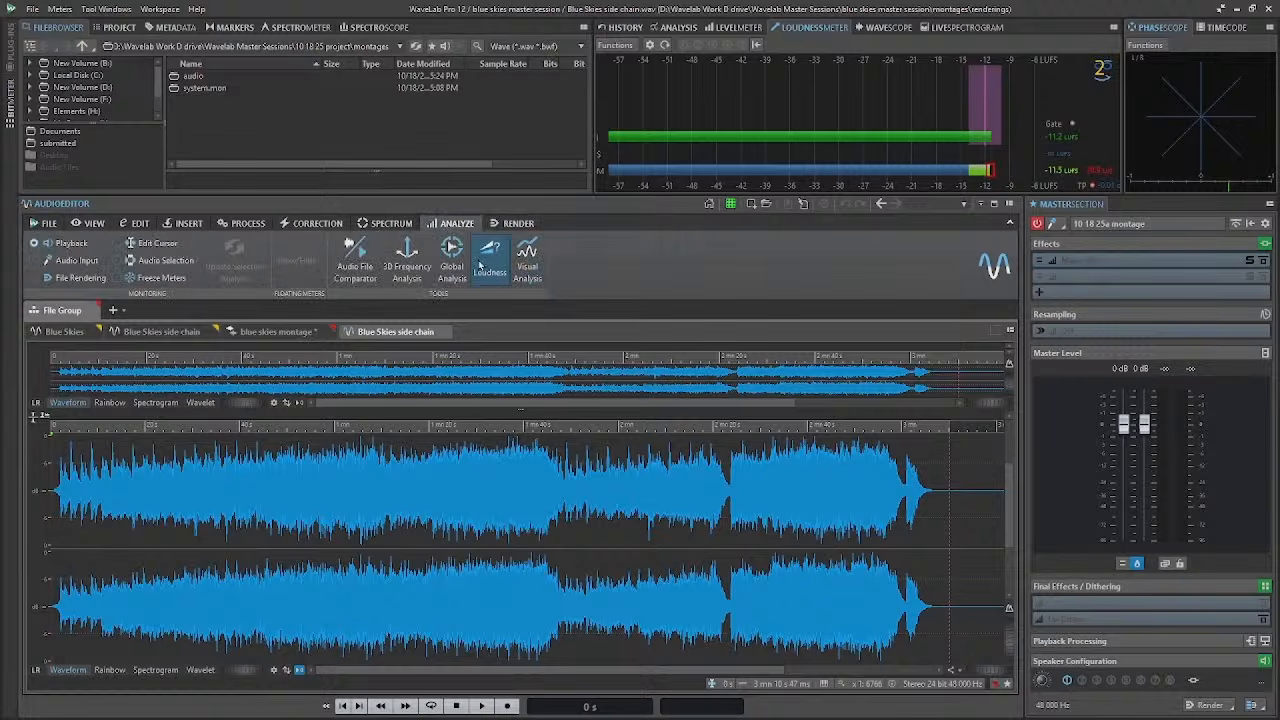
left_click(480, 264)
left_click(808, 541)
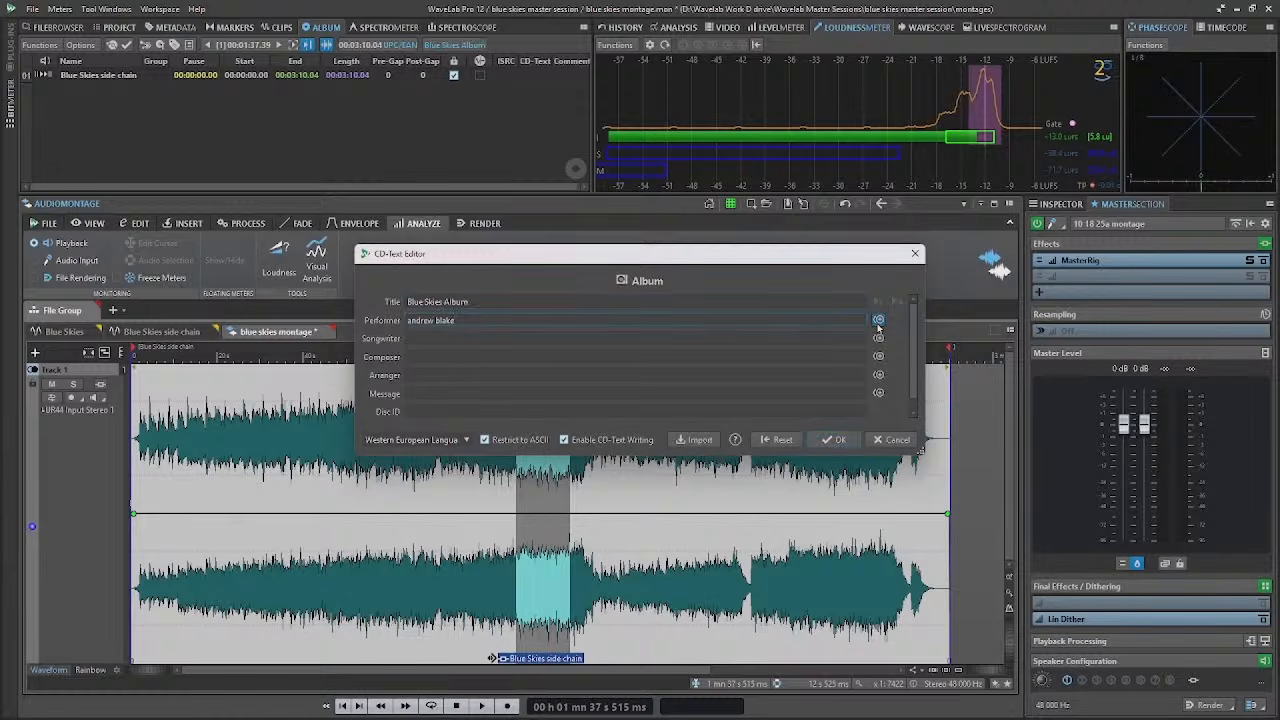
Step: Apply the album CD-Text with the title Blue Skies Album and the performer's name, and play the rendered Blue Skies file
left_click(838, 440)
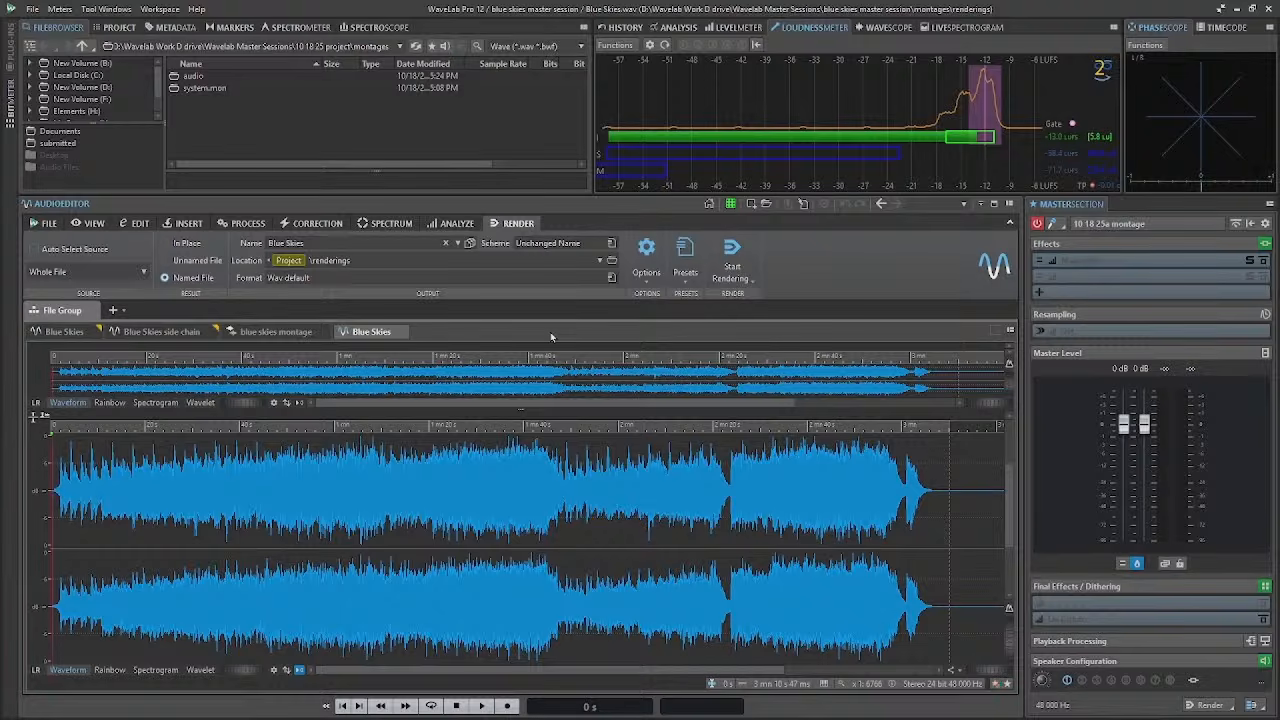
key("space")
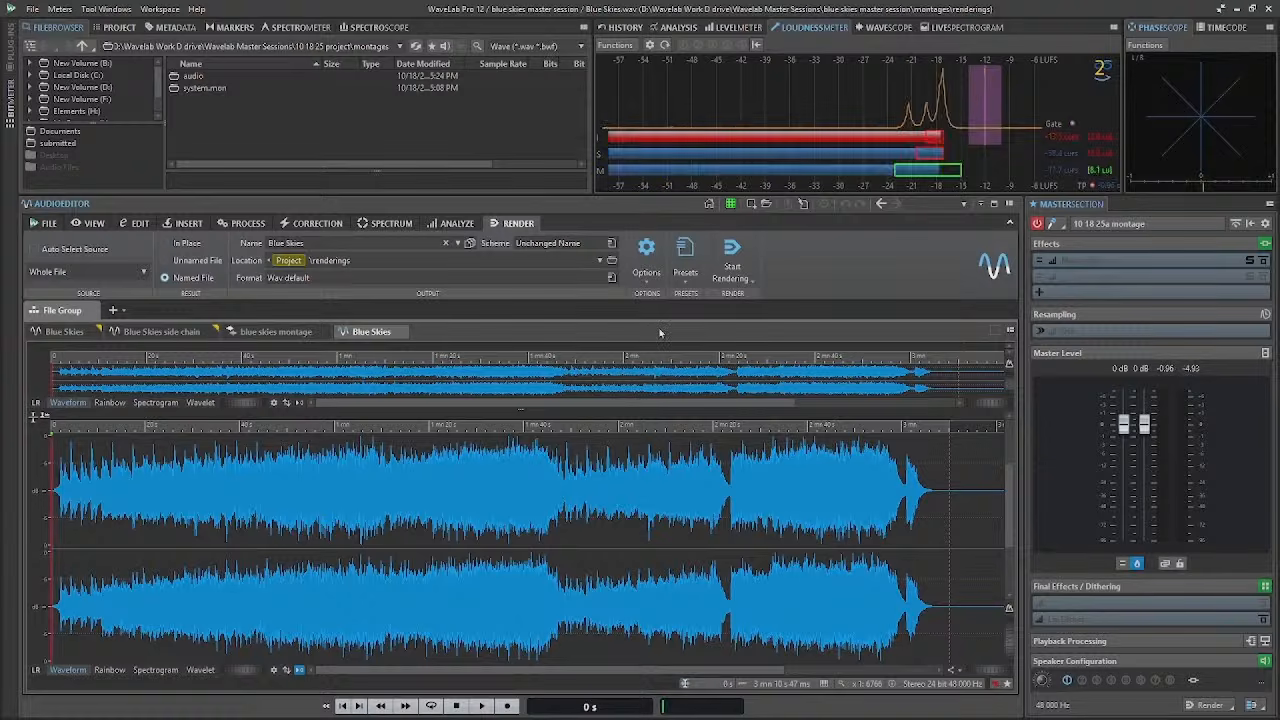